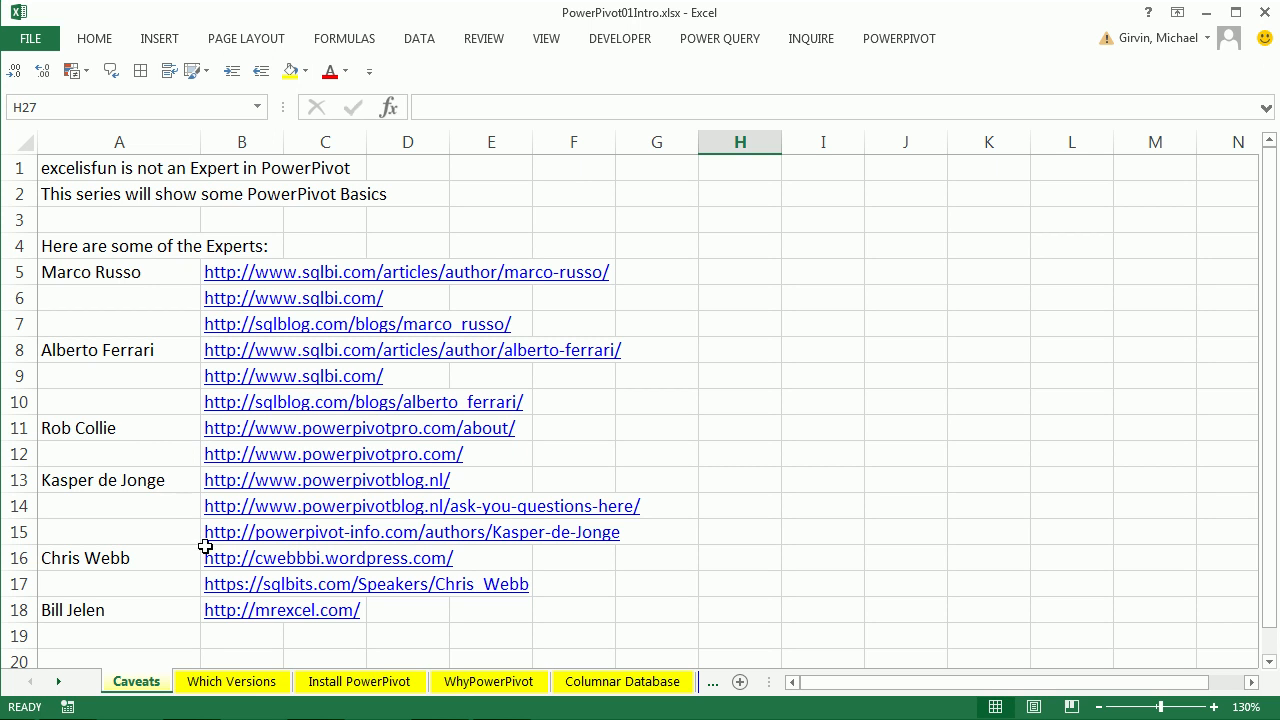
- Review the list of Excel 2013 versions containing PowerPivot on the Which Versions sheet, including Office 2013 Professional Plus and Office 365
left_click(234, 683)
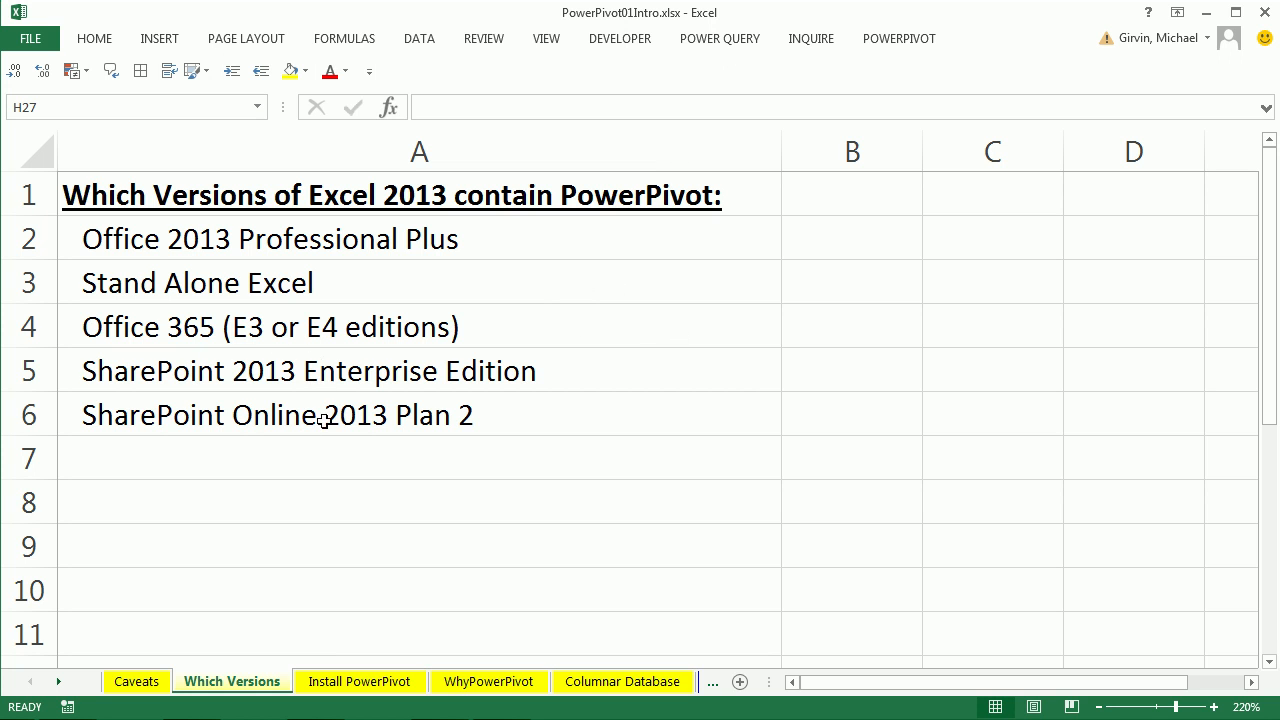
left_click(490, 244)
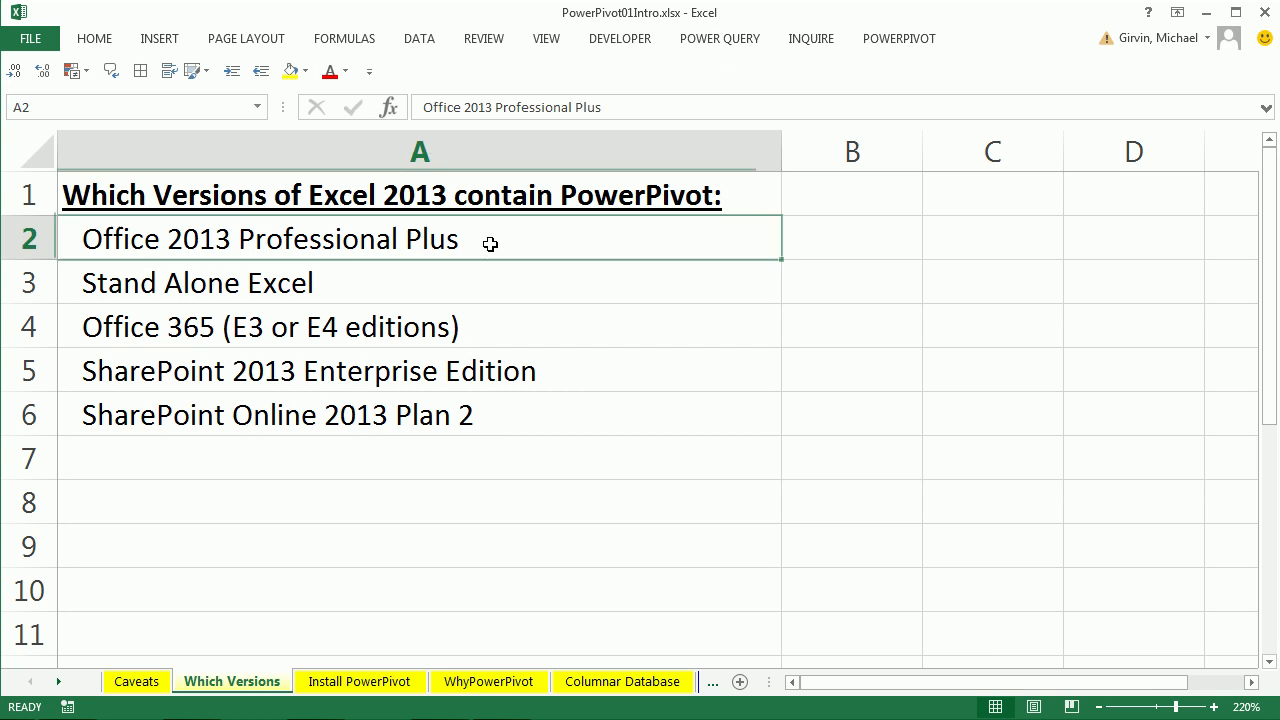
left_click(456, 324)
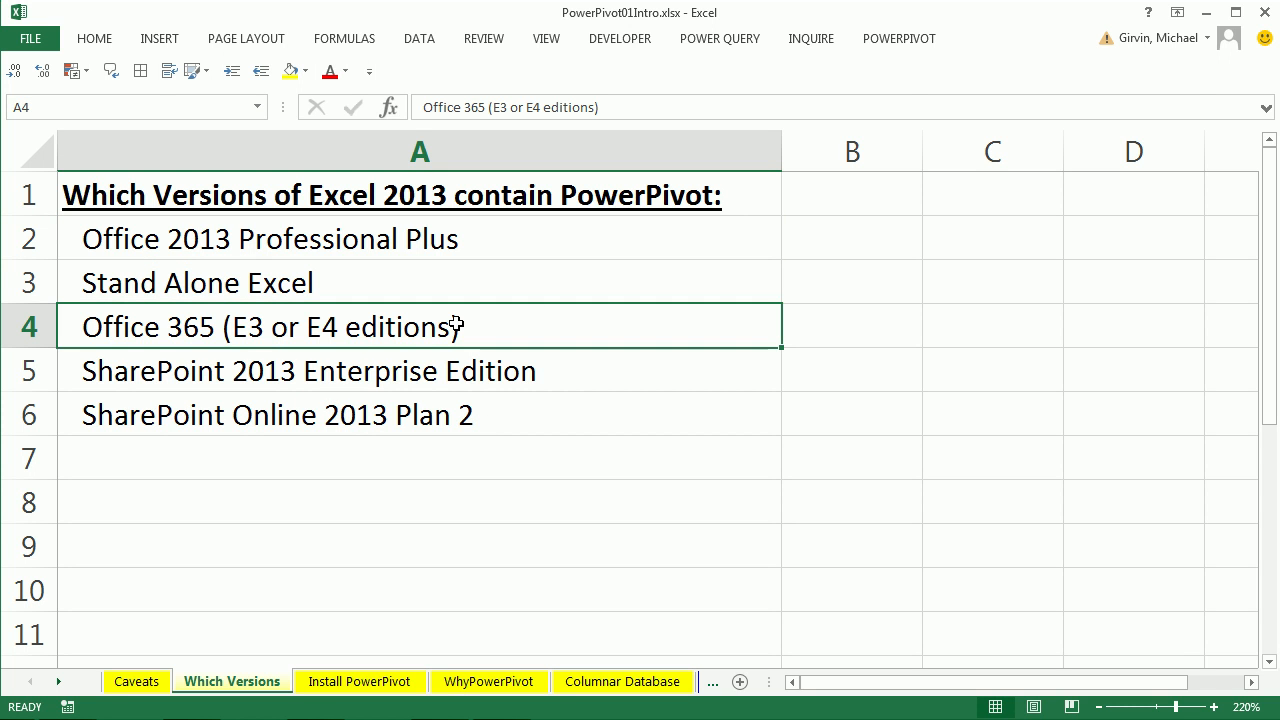
- Switch to the Install PowerPivot sheet and bring up the Add-ins page of the Excel options
left_click(368, 684)
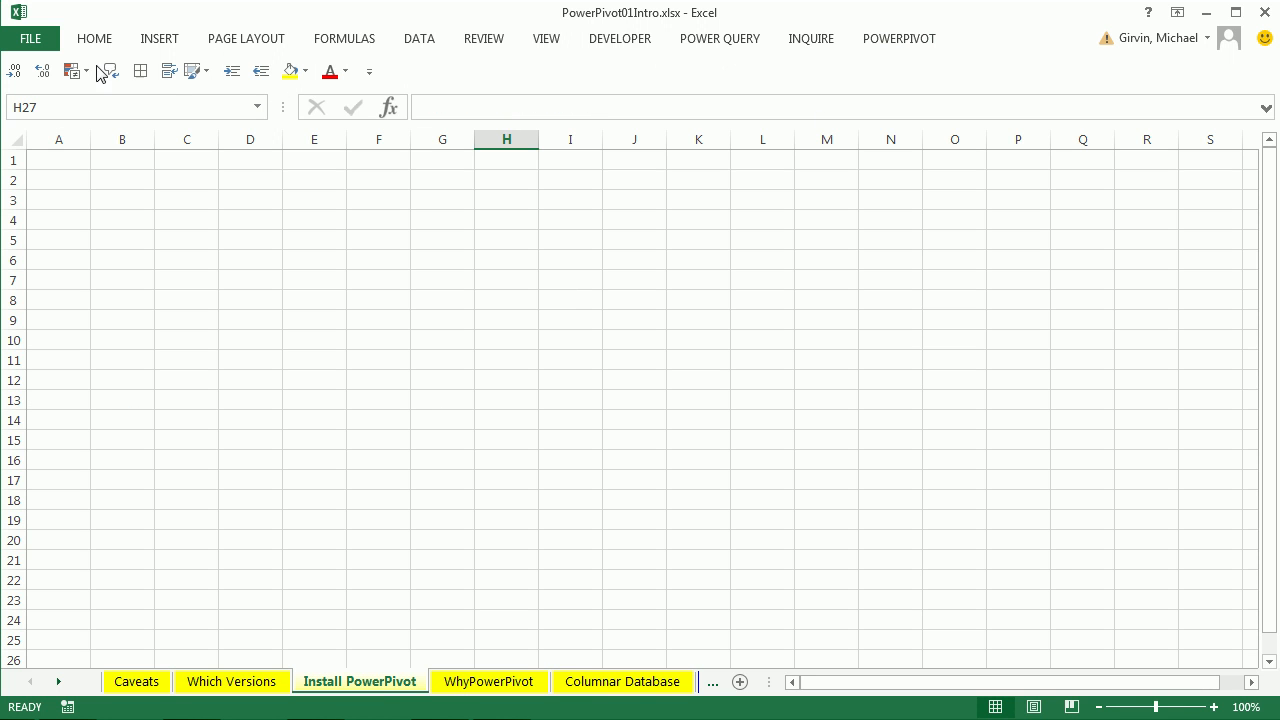
left_click(39, 38)
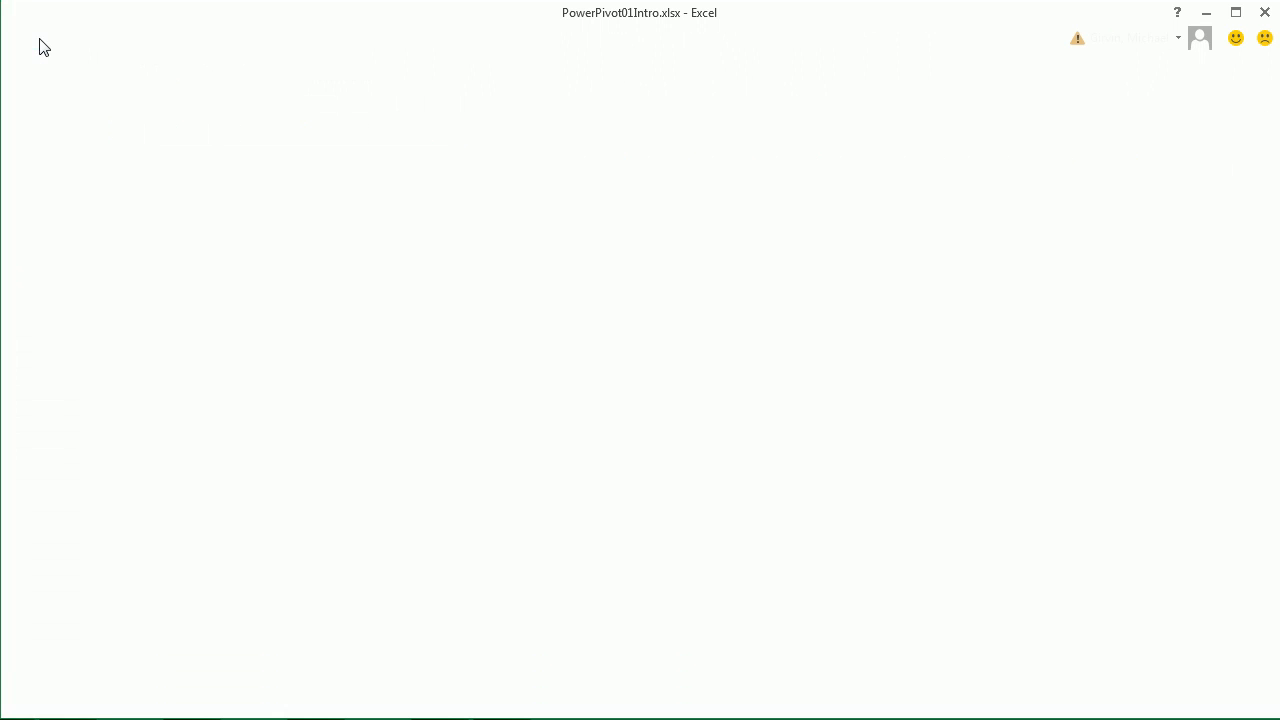
left_click(50, 500)
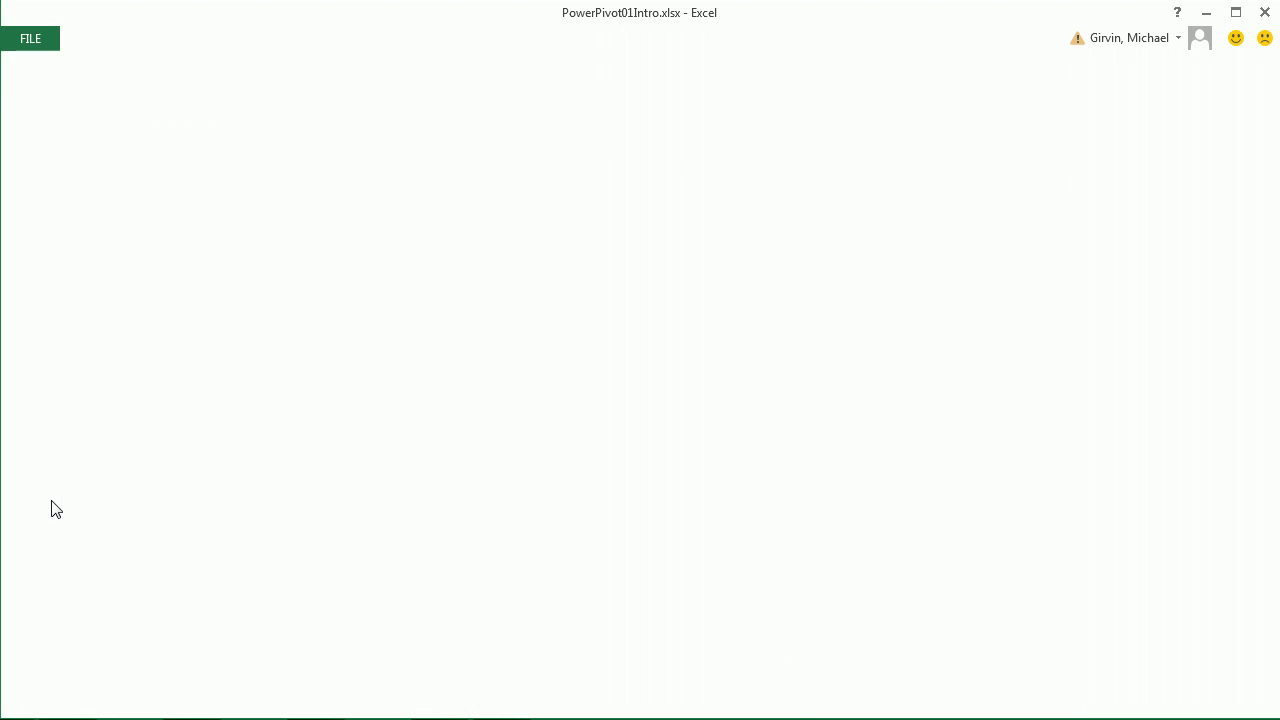
left_click(40, 224)
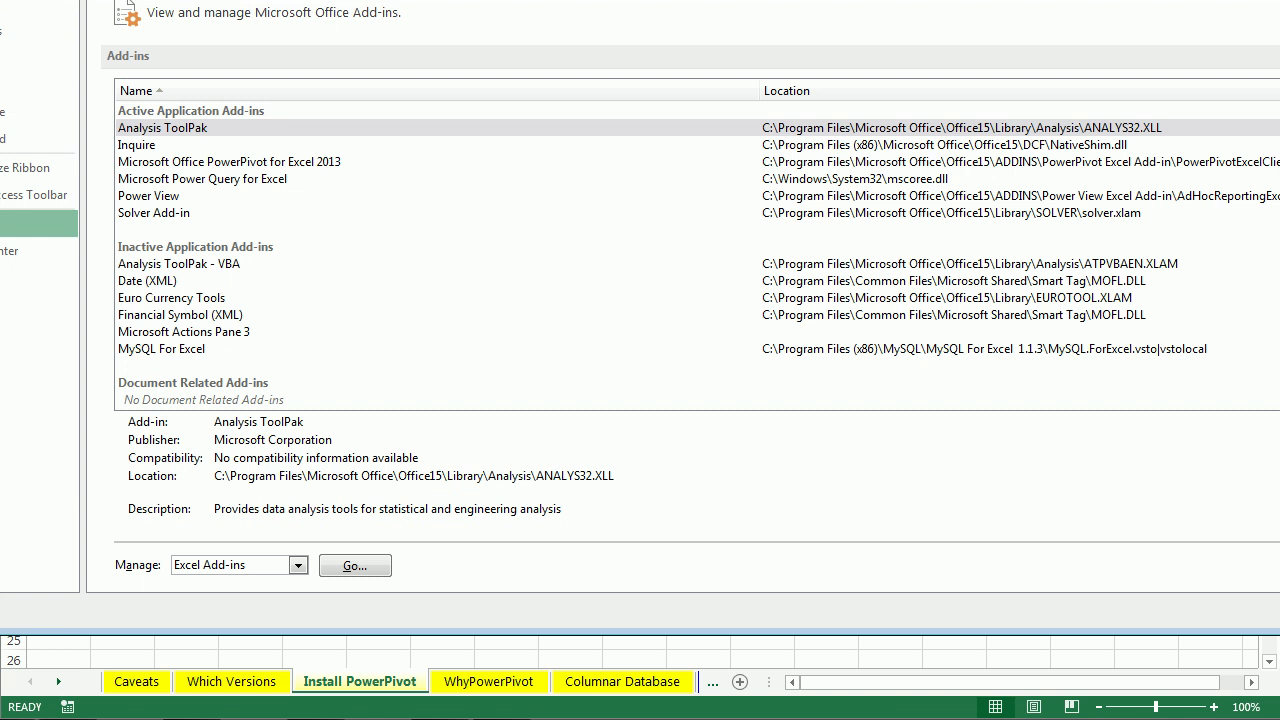
left_click_drag(72, 0, 140, 17)
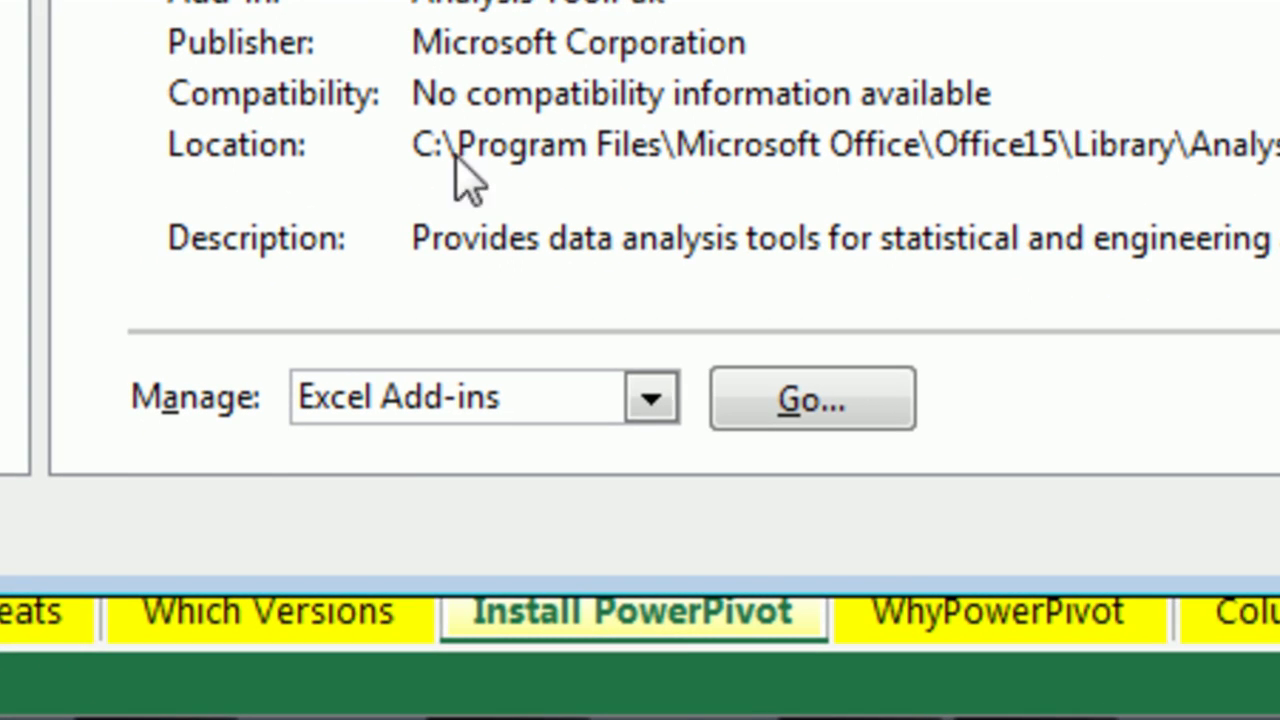
- Manage the COM Add-ins, check that Microsoft Office PowerPivot for Excel 2013 is enabled, and accept the dialog
left_click(651, 400)
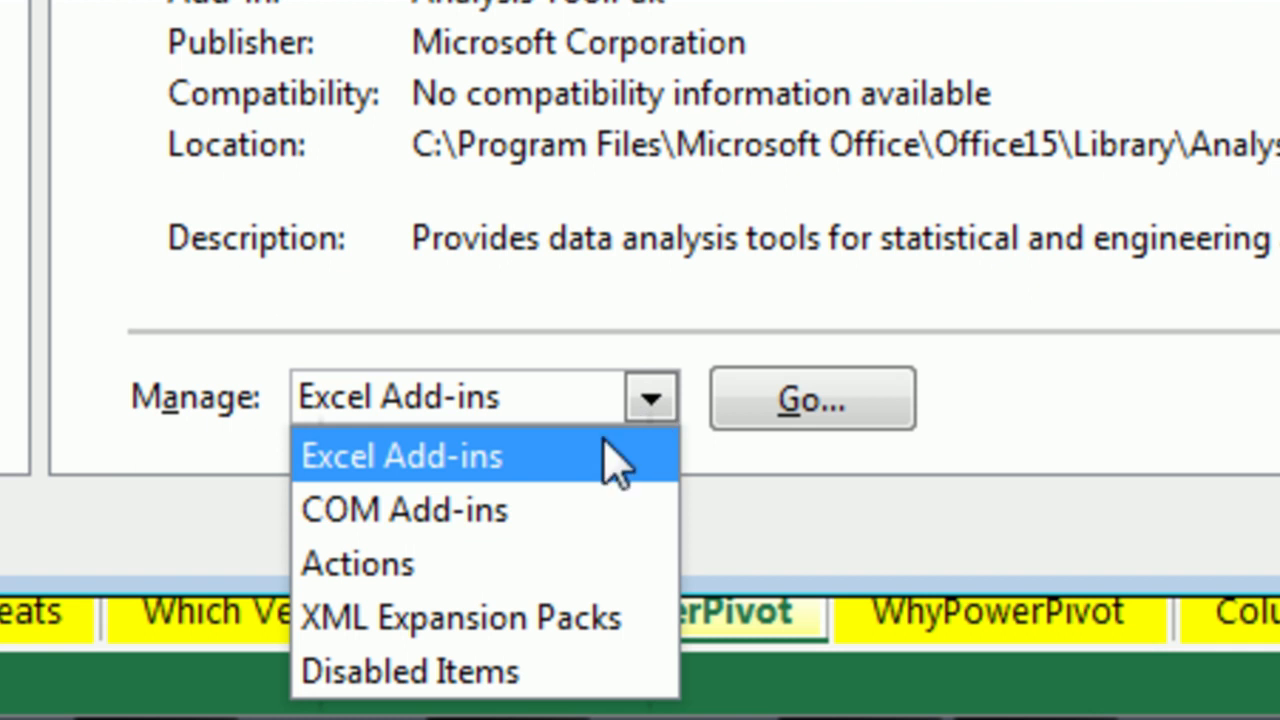
left_click(405, 510)
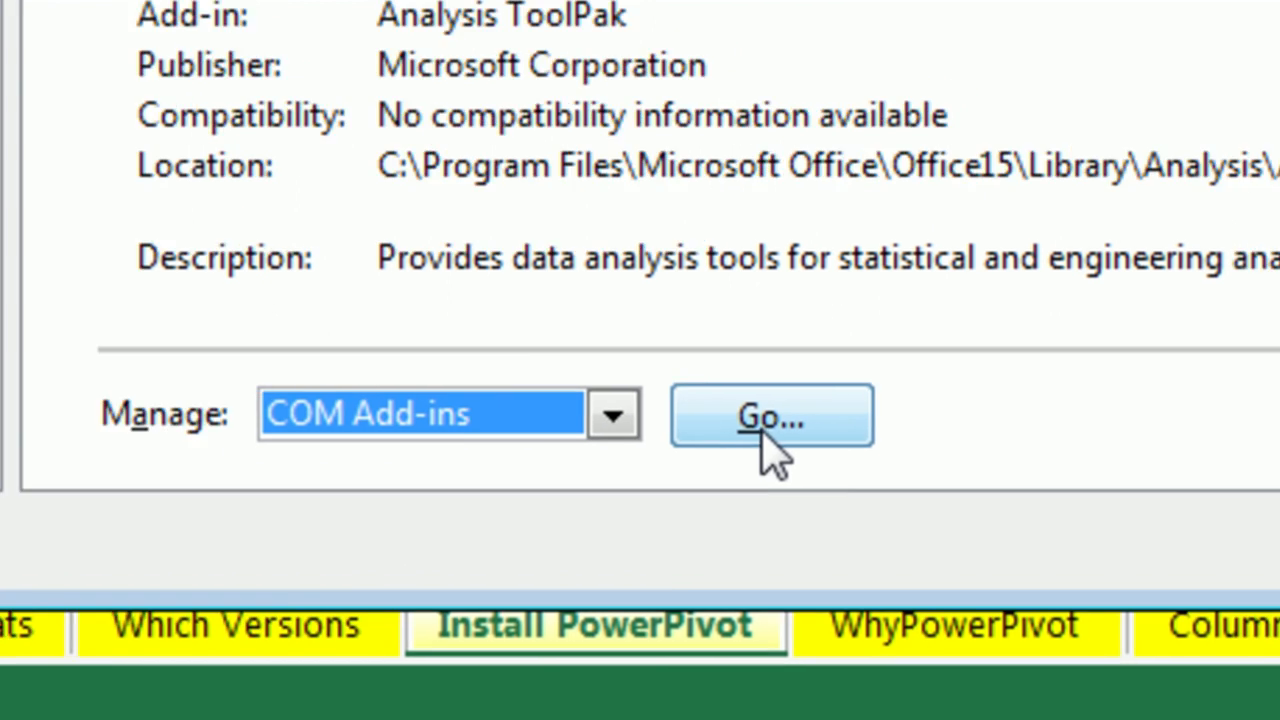
left_click(812, 425)
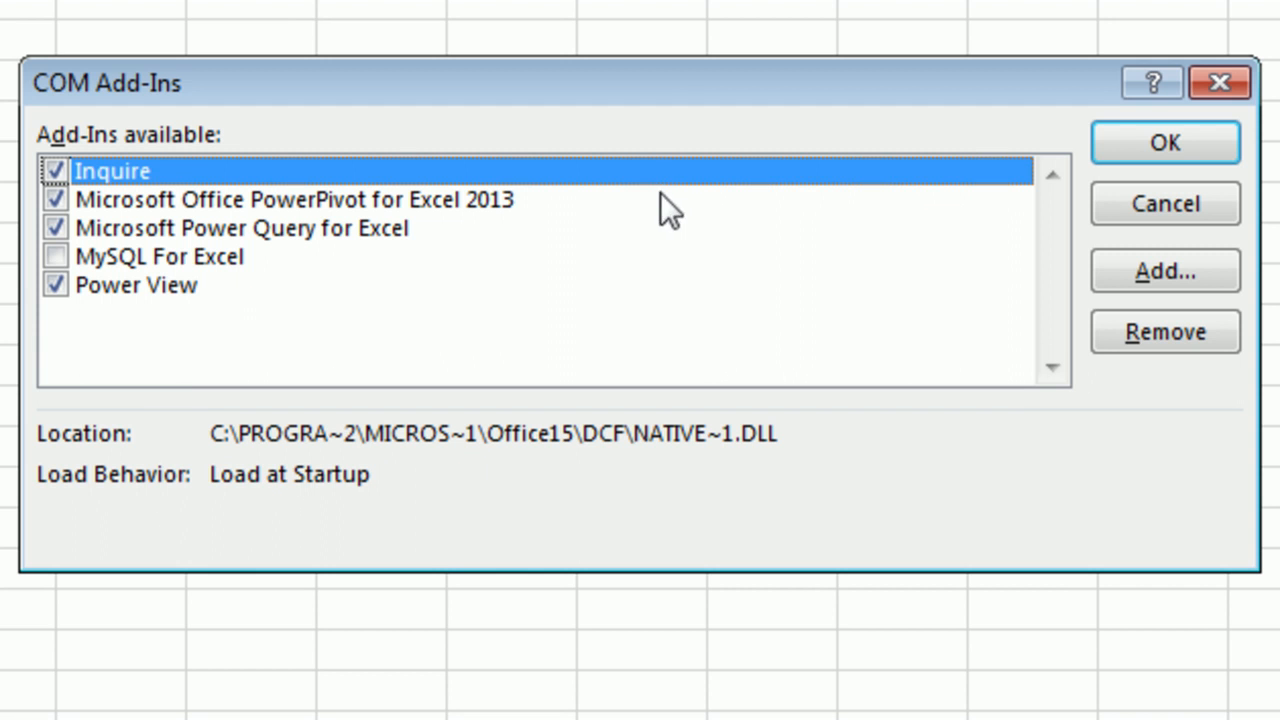
left_click(1146, 155)
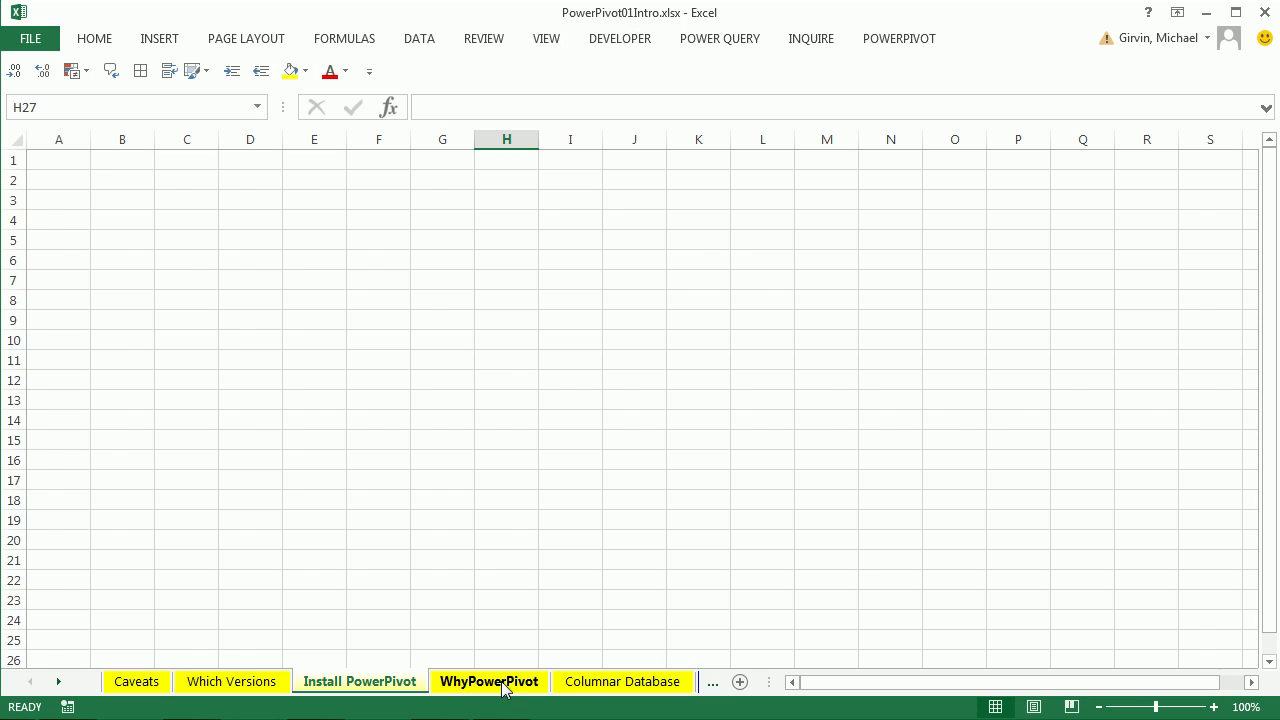
- Read the WhyPowerPivot sheet's benefits list and its sections on when to use and not use PowerPivot
left_click(505, 685)
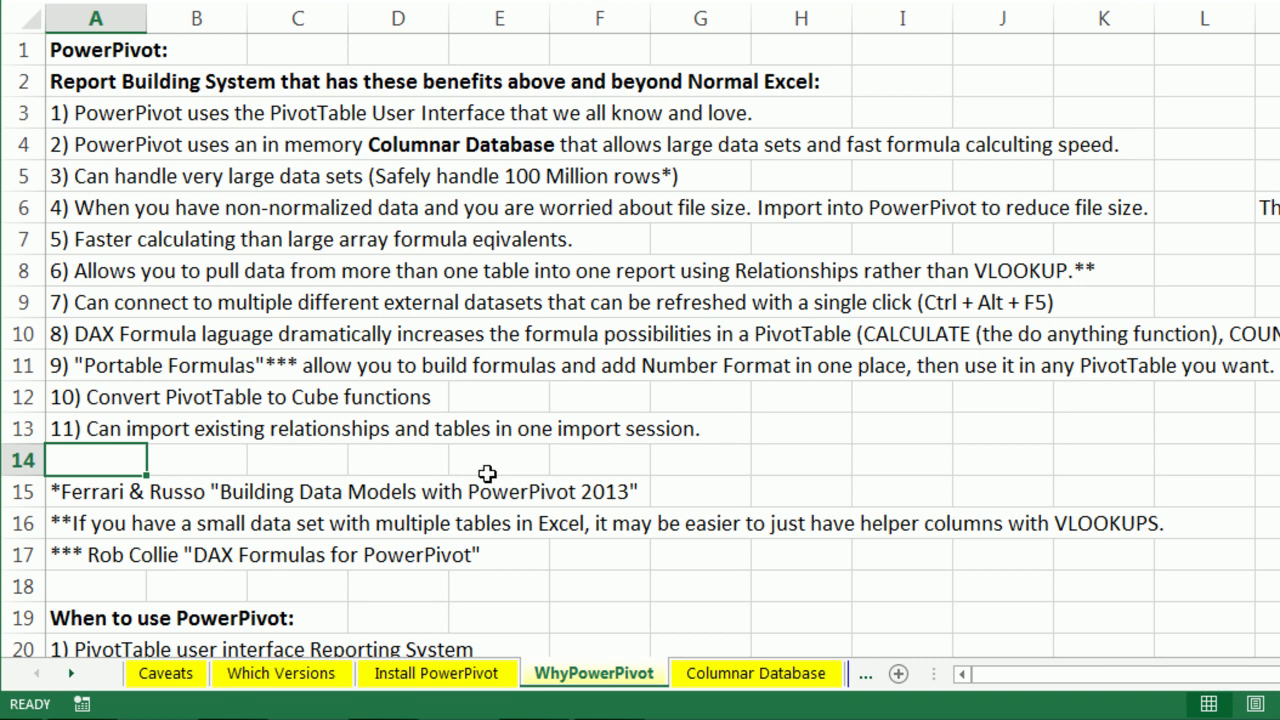
scroll(566, 578, "down", 1)
scroll(566, 578, "down", 3)
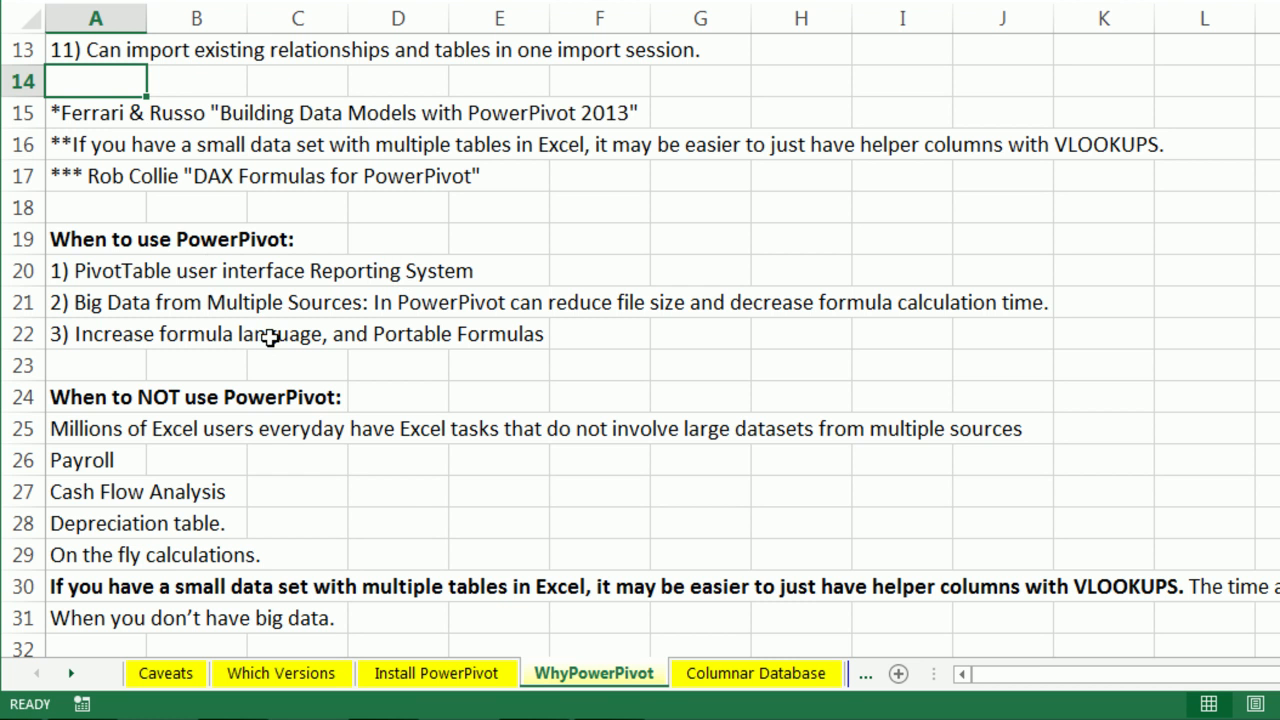
scroll(268, 410, "down", 1)
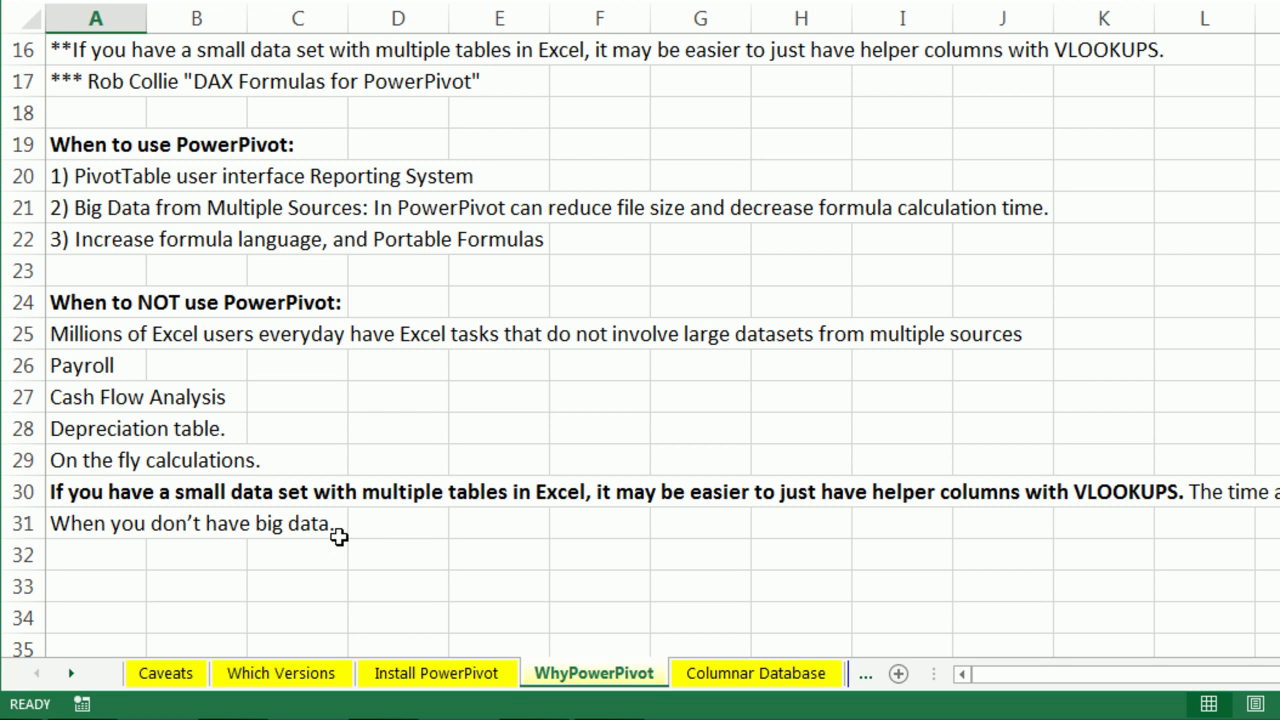
- Read the synonyms for columnar database and examine the Normalized example tables on the Columnar Database sheet
left_click(770, 680)
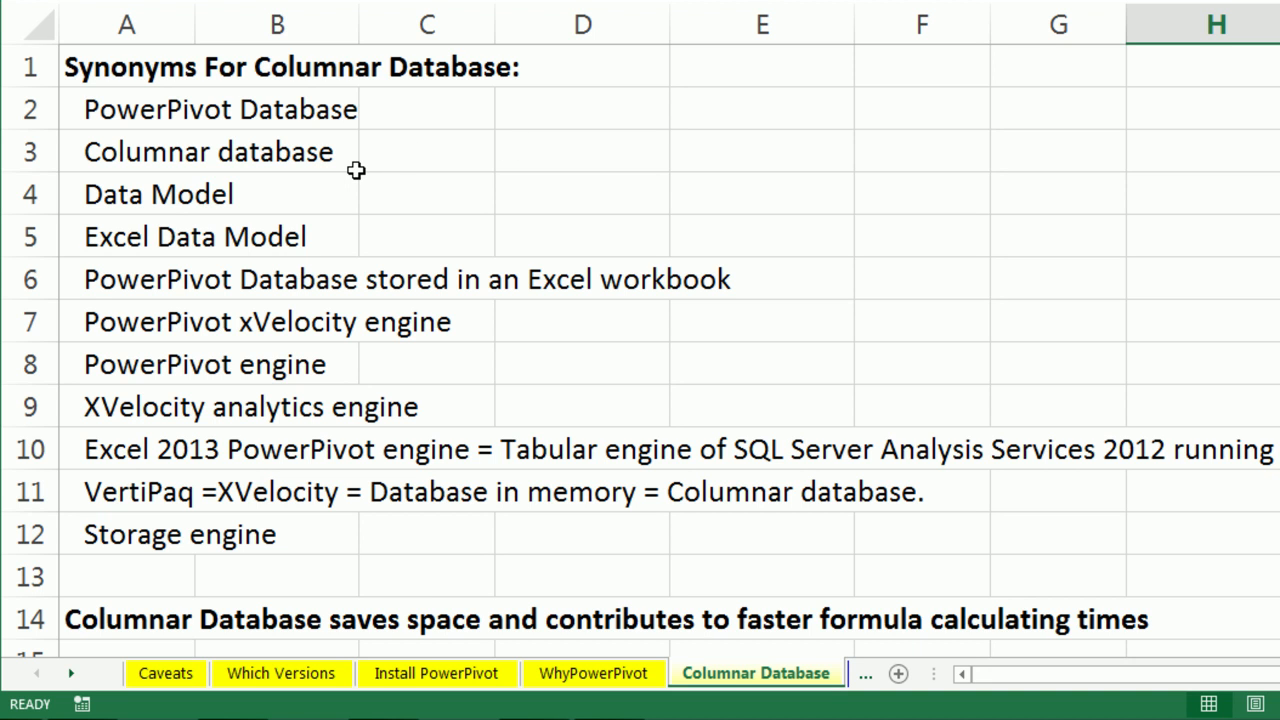
scroll(450, 415, "down", 2)
scroll(455, 421, "down", 1)
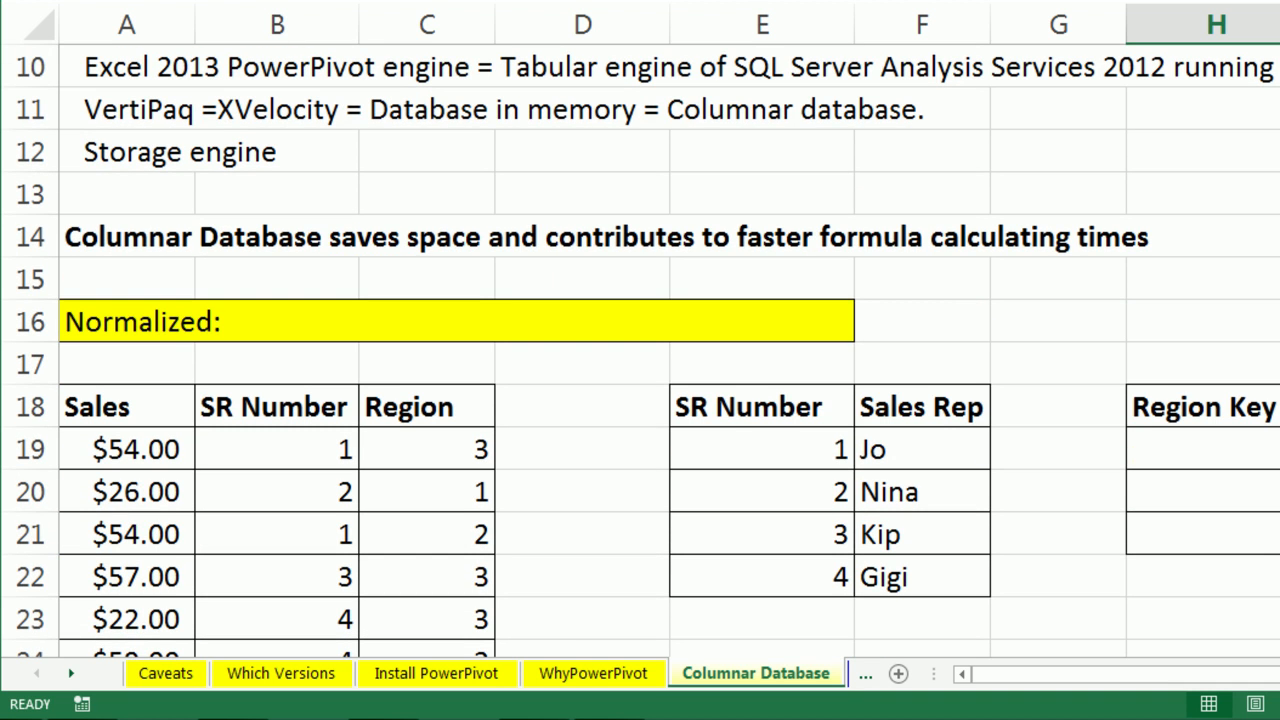
scroll(964, 390, "down", 2)
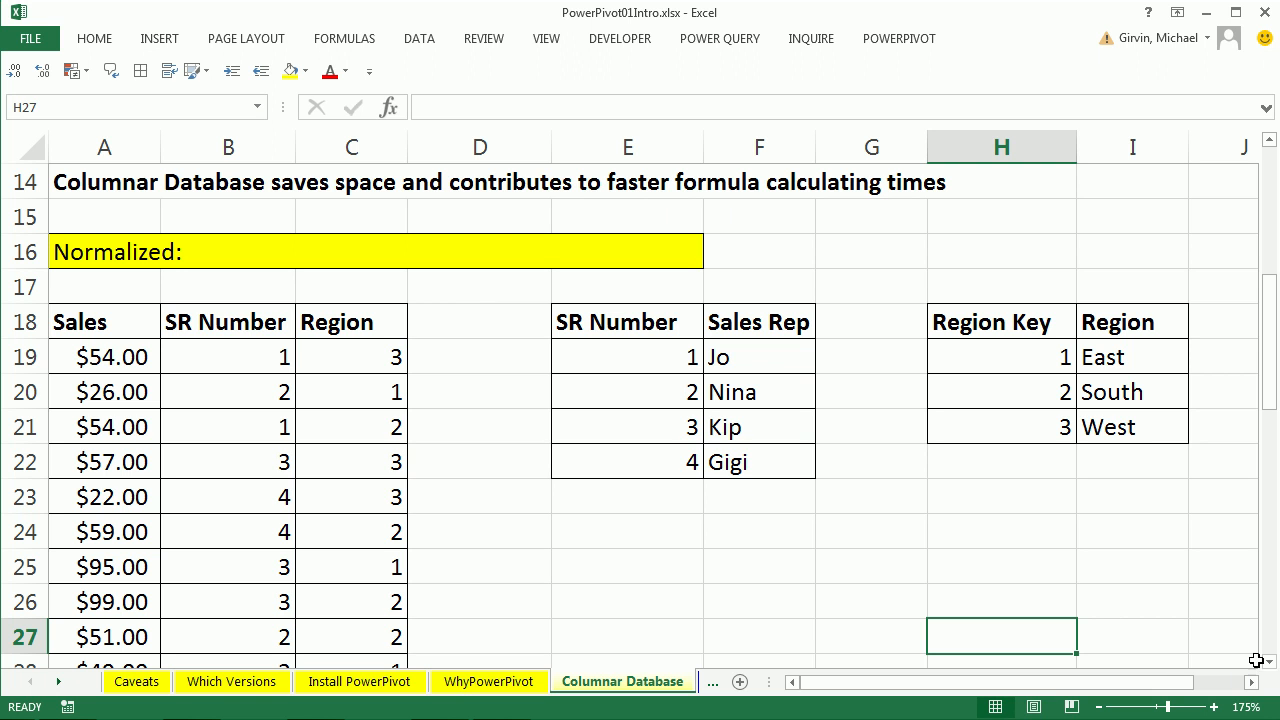
left_click(1057, 566)
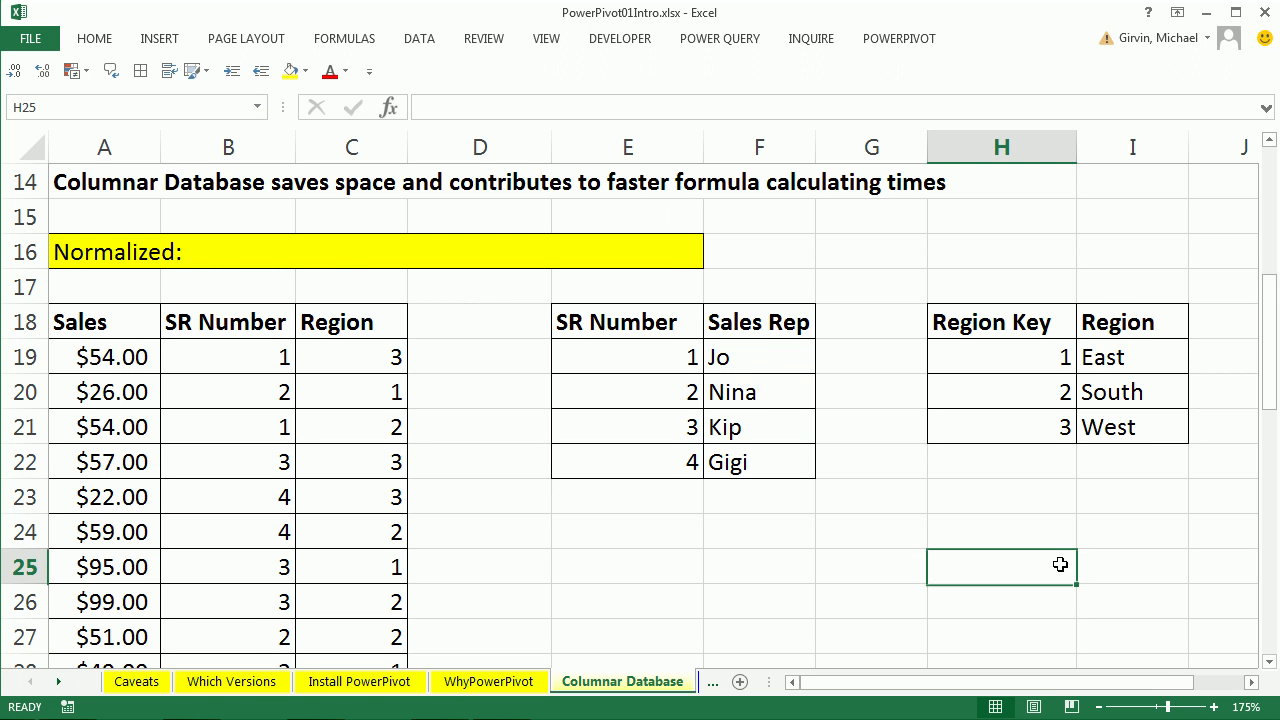
- Examine the PowerPivot Columnar example, comparing the full sales table with its separate Sales, Sales Rep and Region columns
scroll(1110, 573, "down", 1)
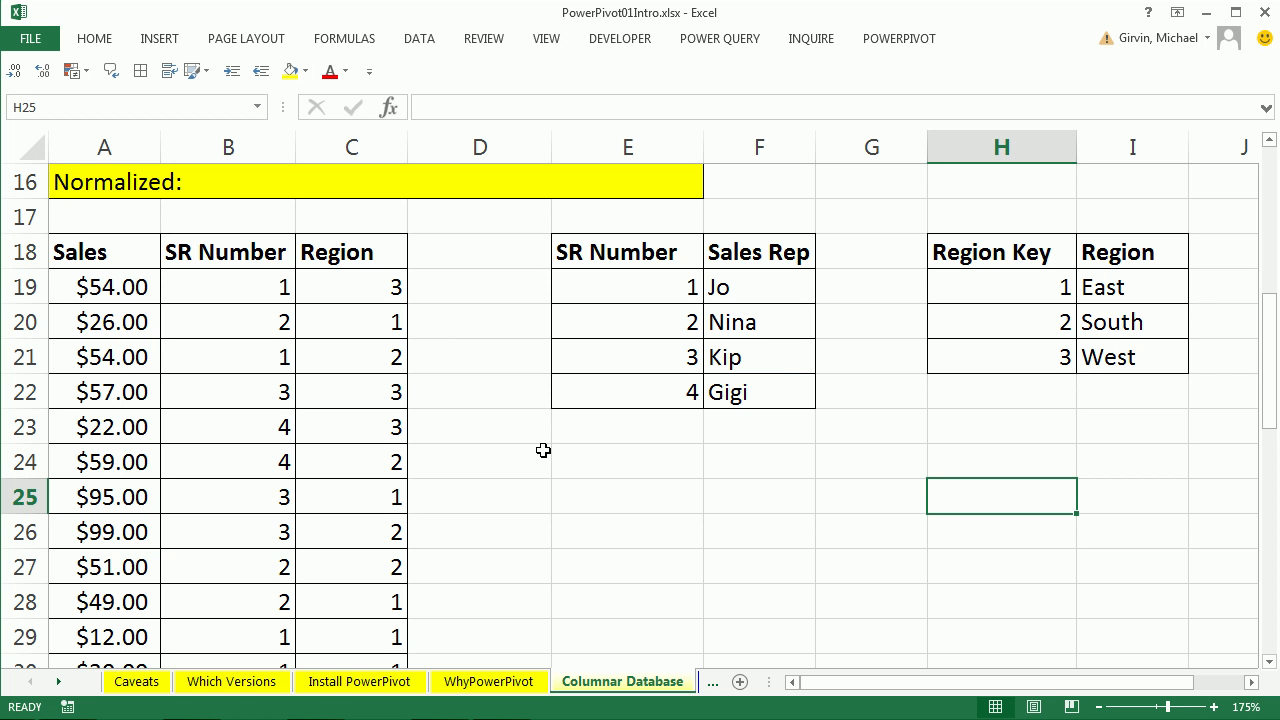
scroll(553, 455, "down", 5)
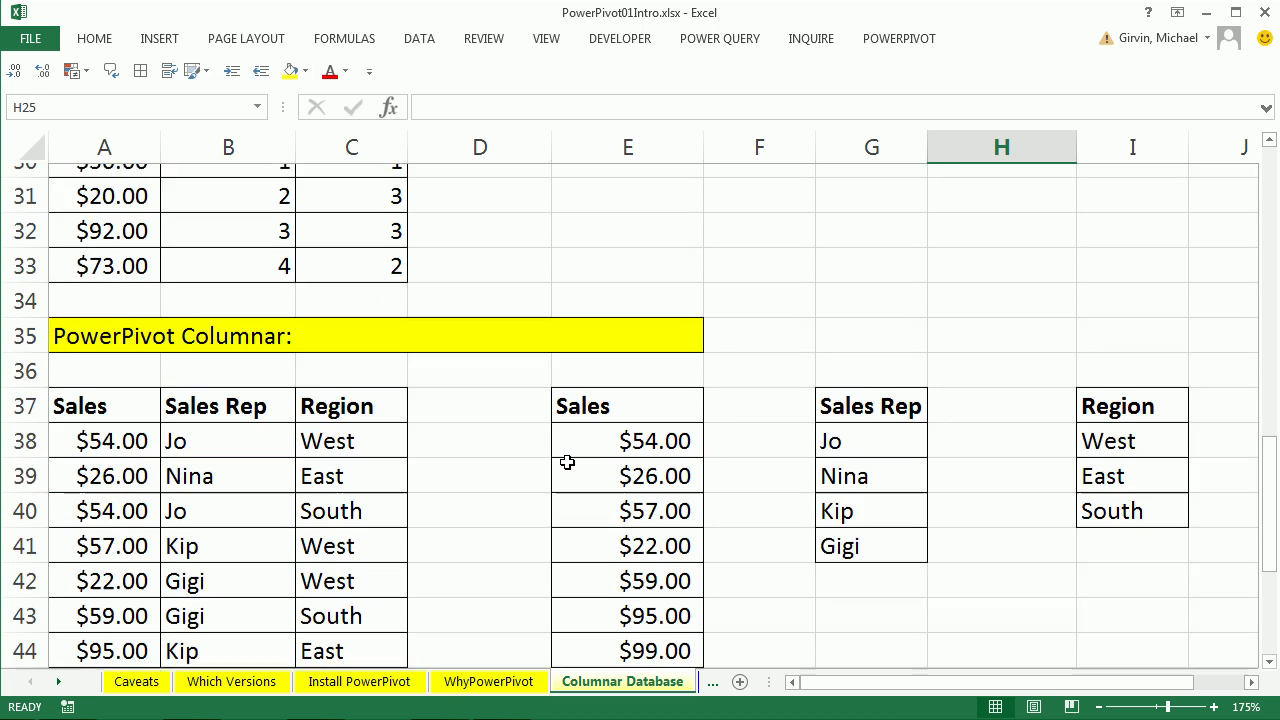
scroll(567, 461, "down", 1)
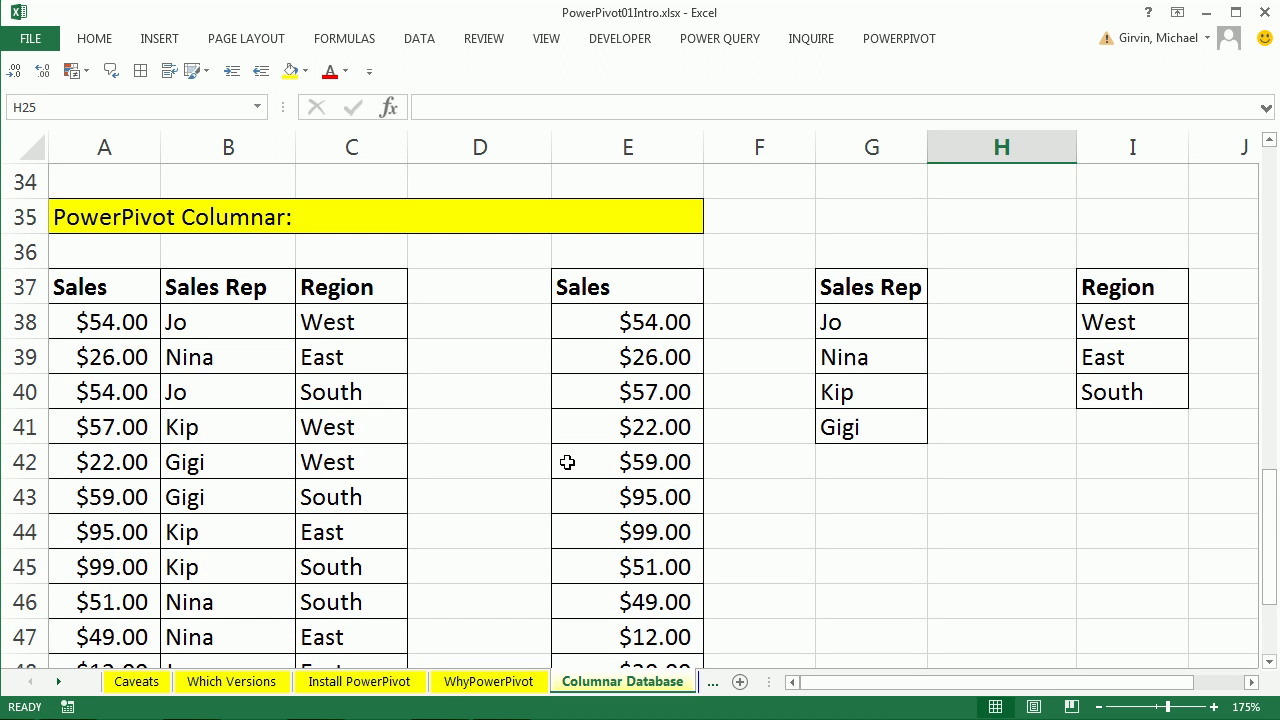
left_click(1270, 661)
left_click(1272, 663)
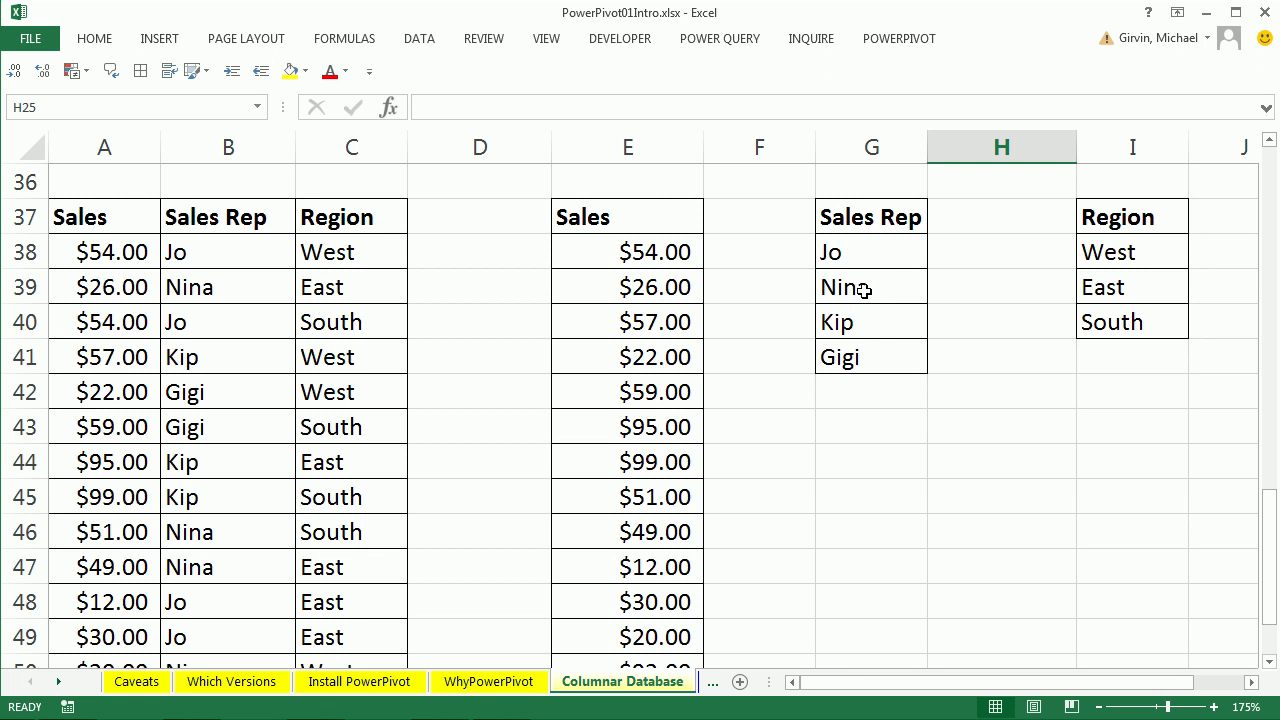
scroll(803, 395, "down", 1)
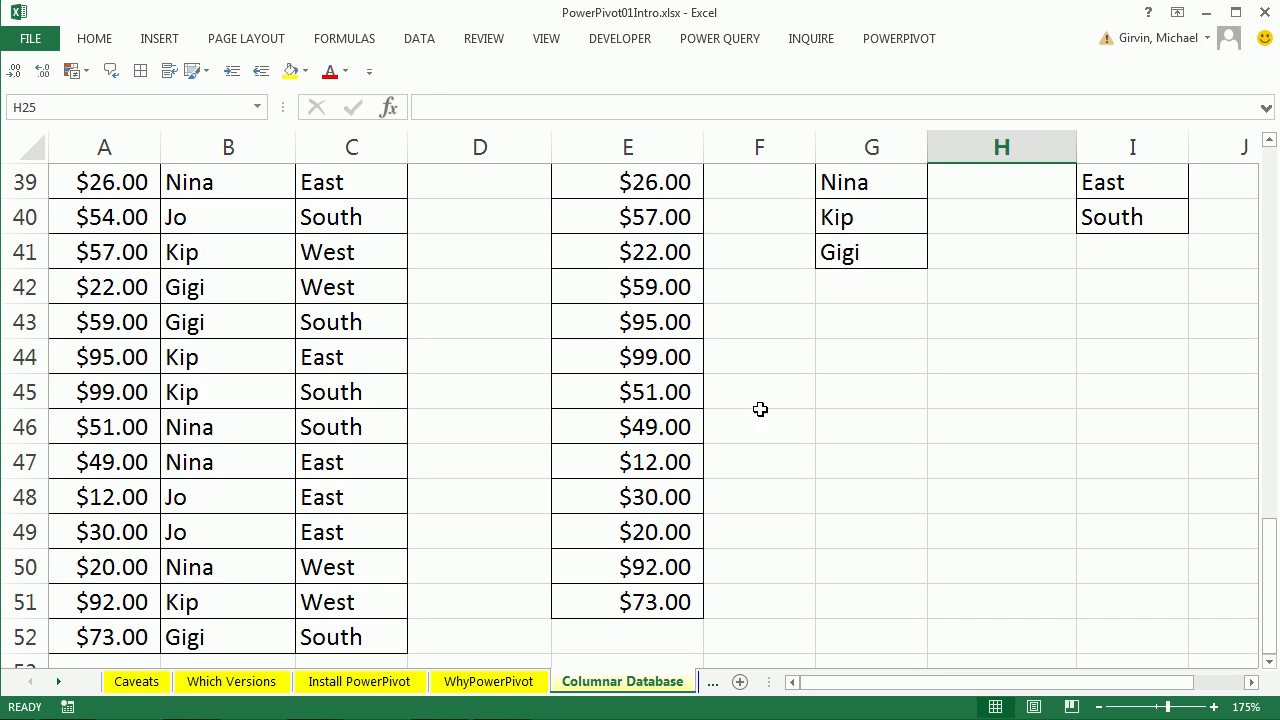
- View the product, sales rep and transaction tables on the WhyNotPowerPivot and PowerPivot1stExample sheets
left_click(60, 682)
left_click(60, 682)
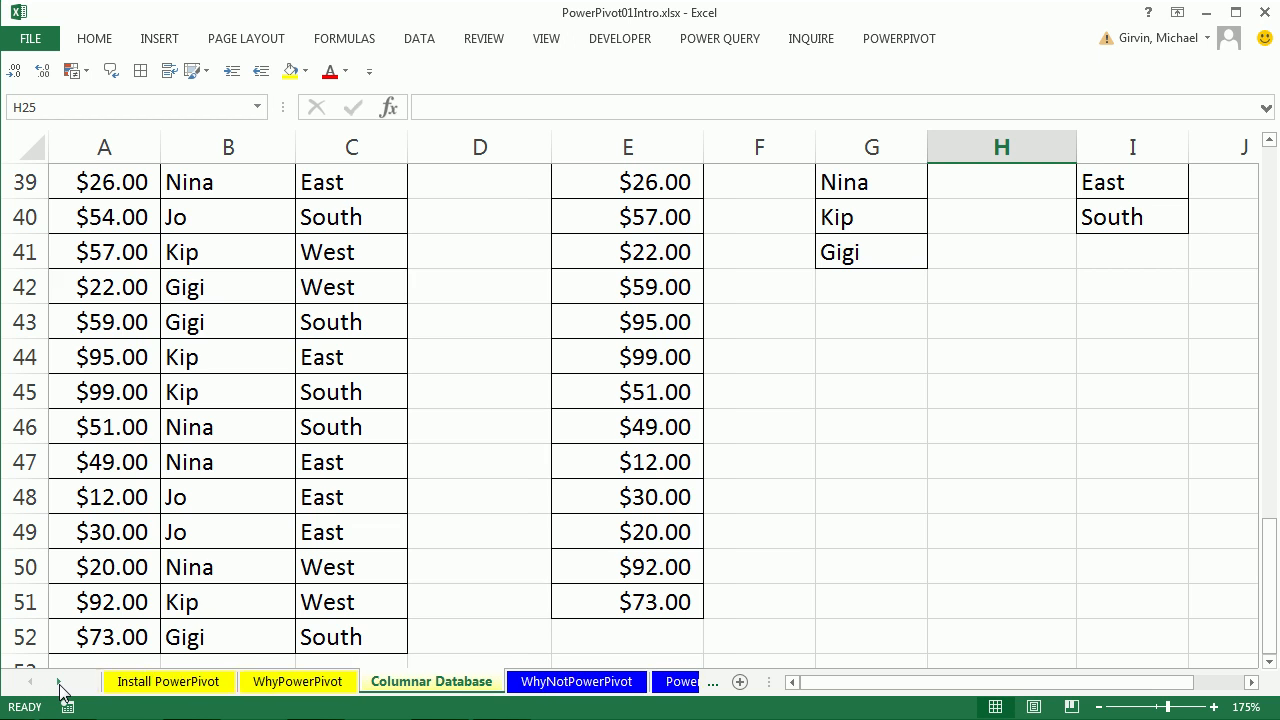
left_click(60, 682)
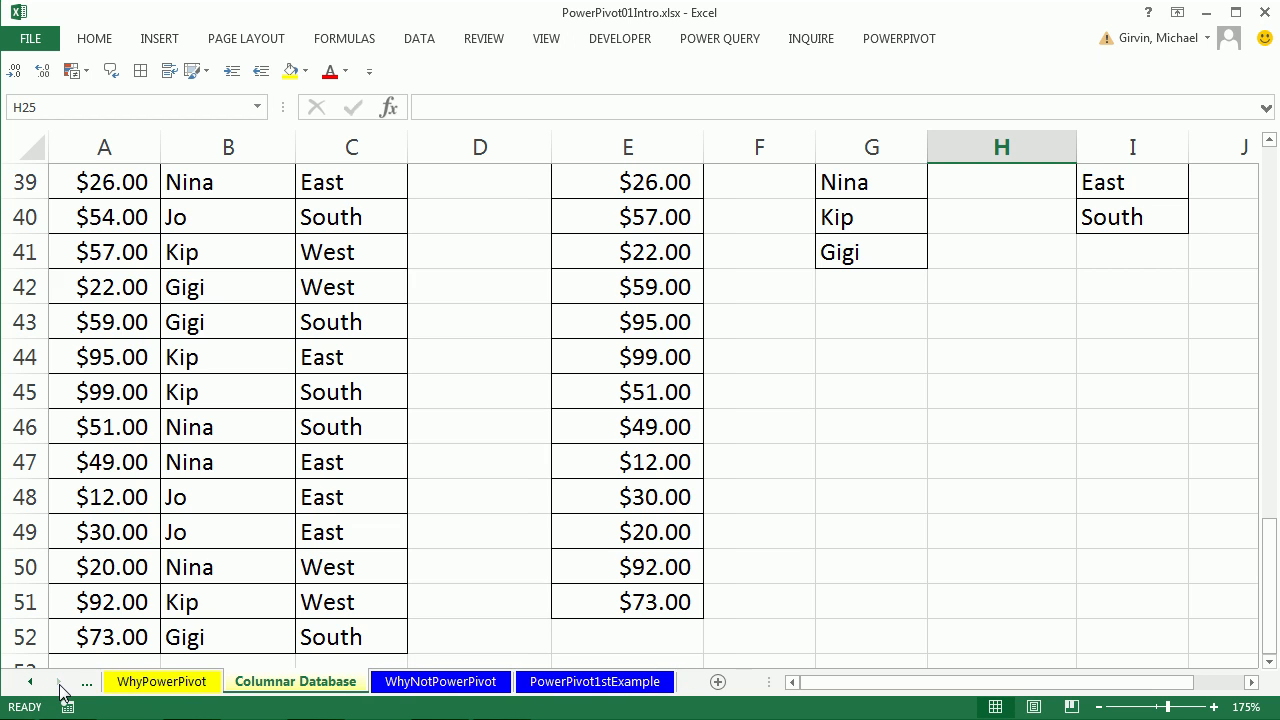
left_click(446, 685)
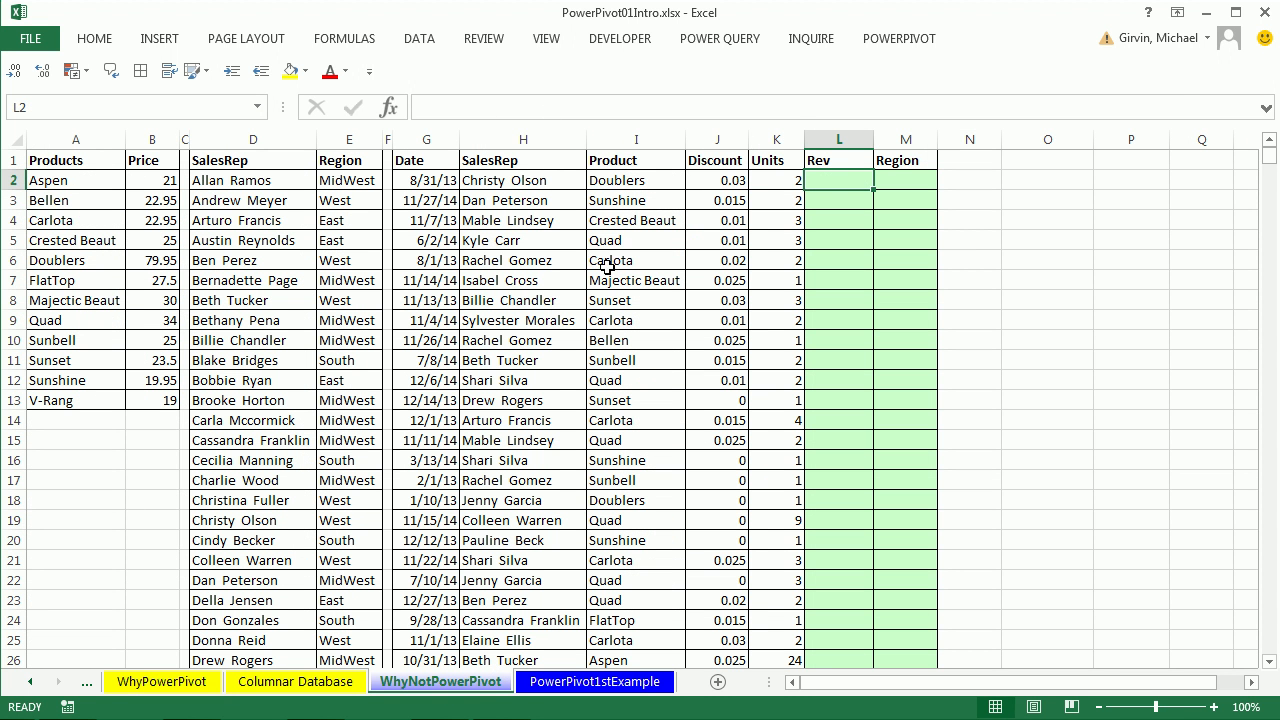
left_click(606, 688)
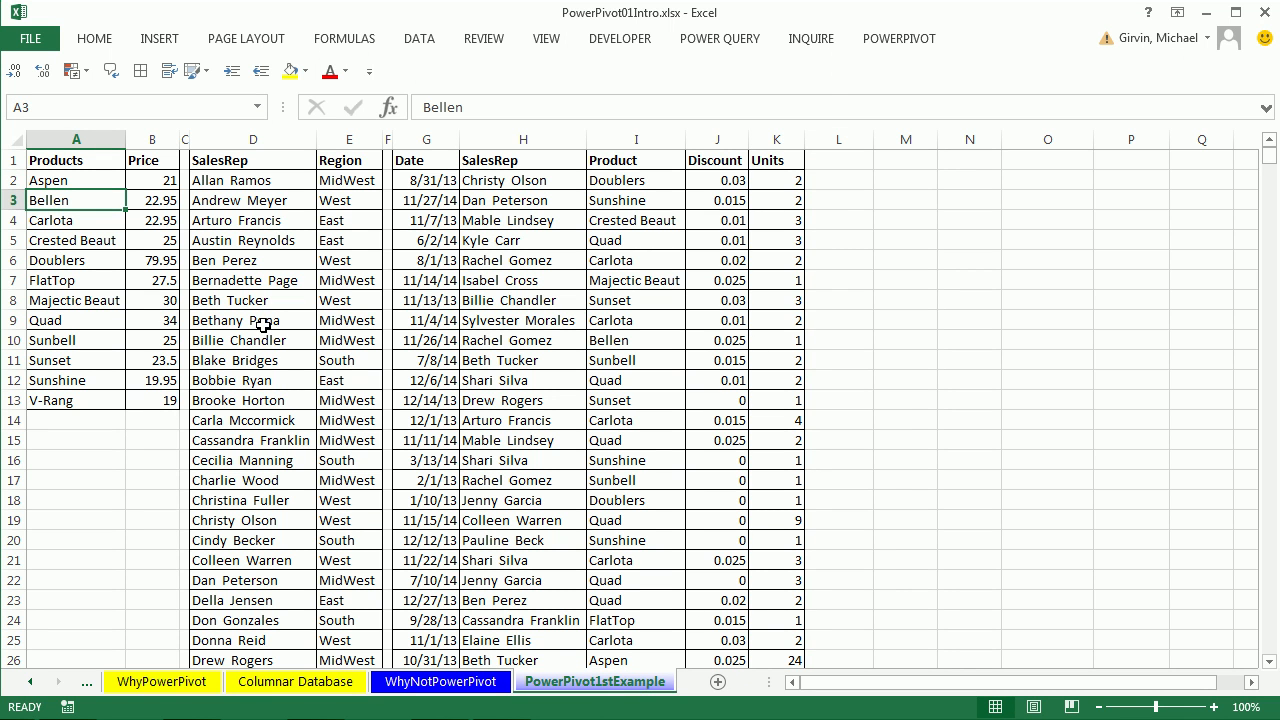
- On the WhyNotPowerPivot sheet, begin the first Rev formula with ROUND and a VLOOKUP of I2 in $A$2:$B$13, column 2, exact match 0
left_click(432, 685)
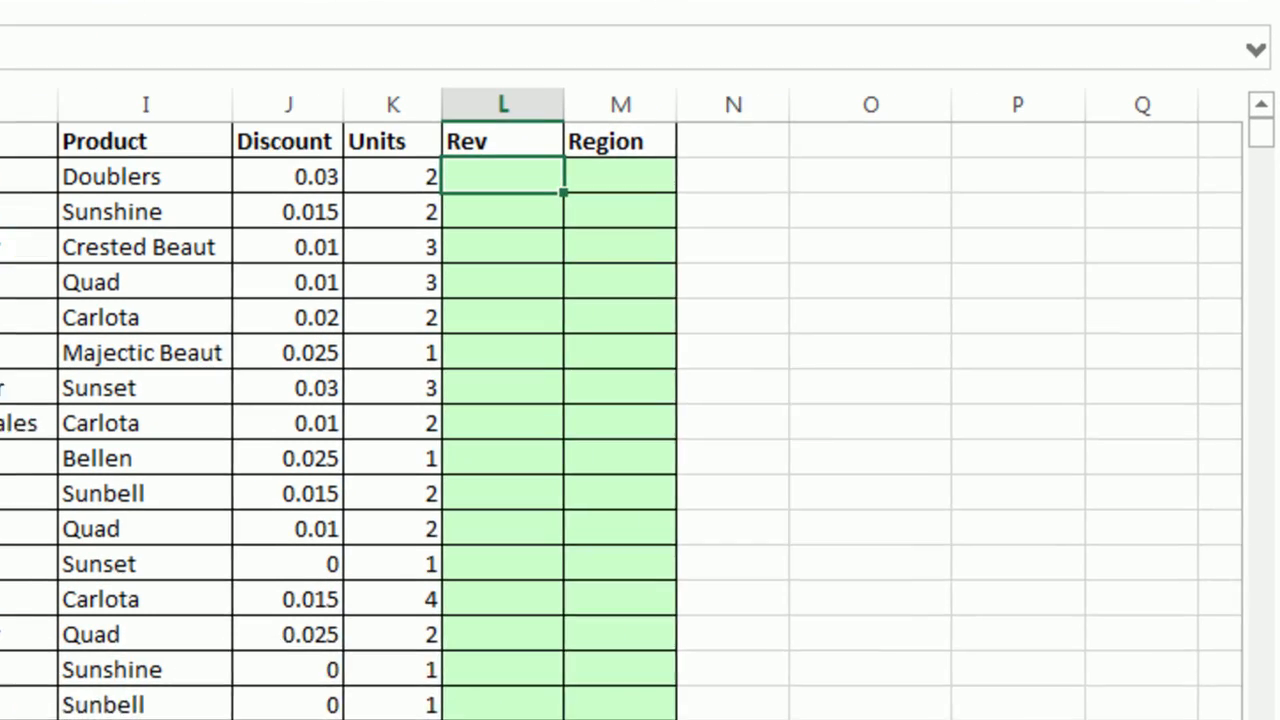
type("=round")
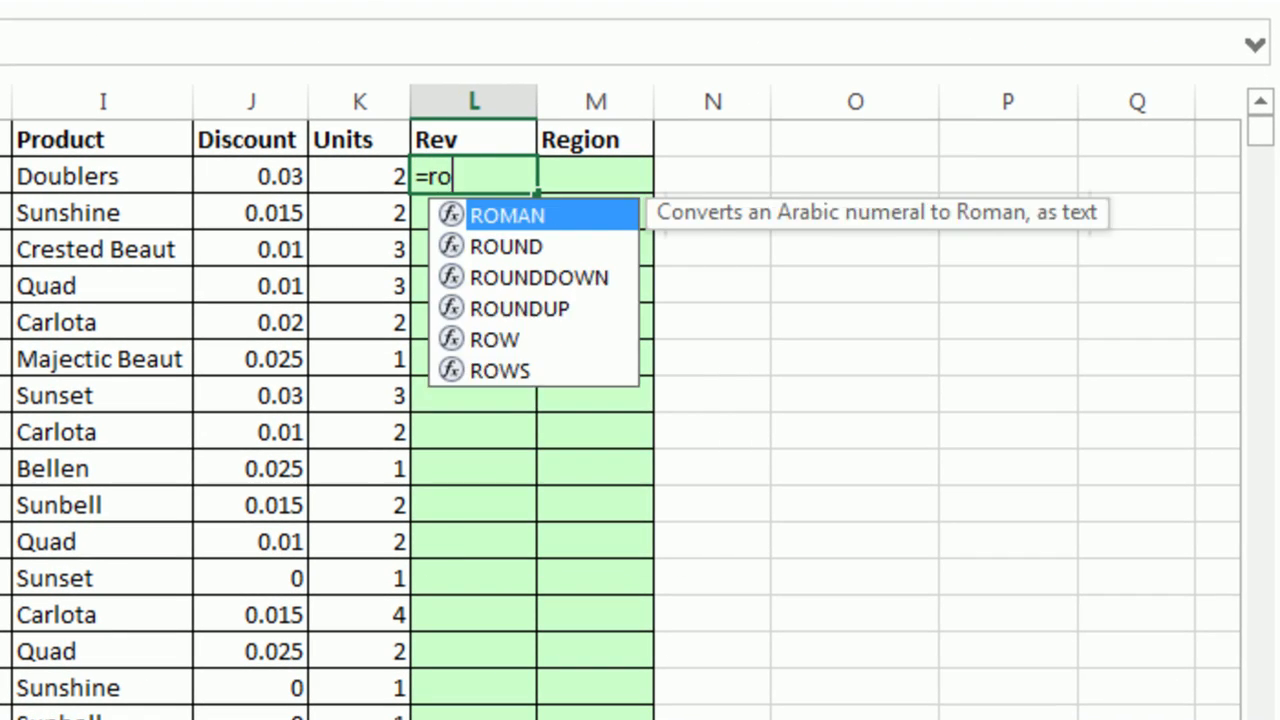
key("Tab")
type("vl")
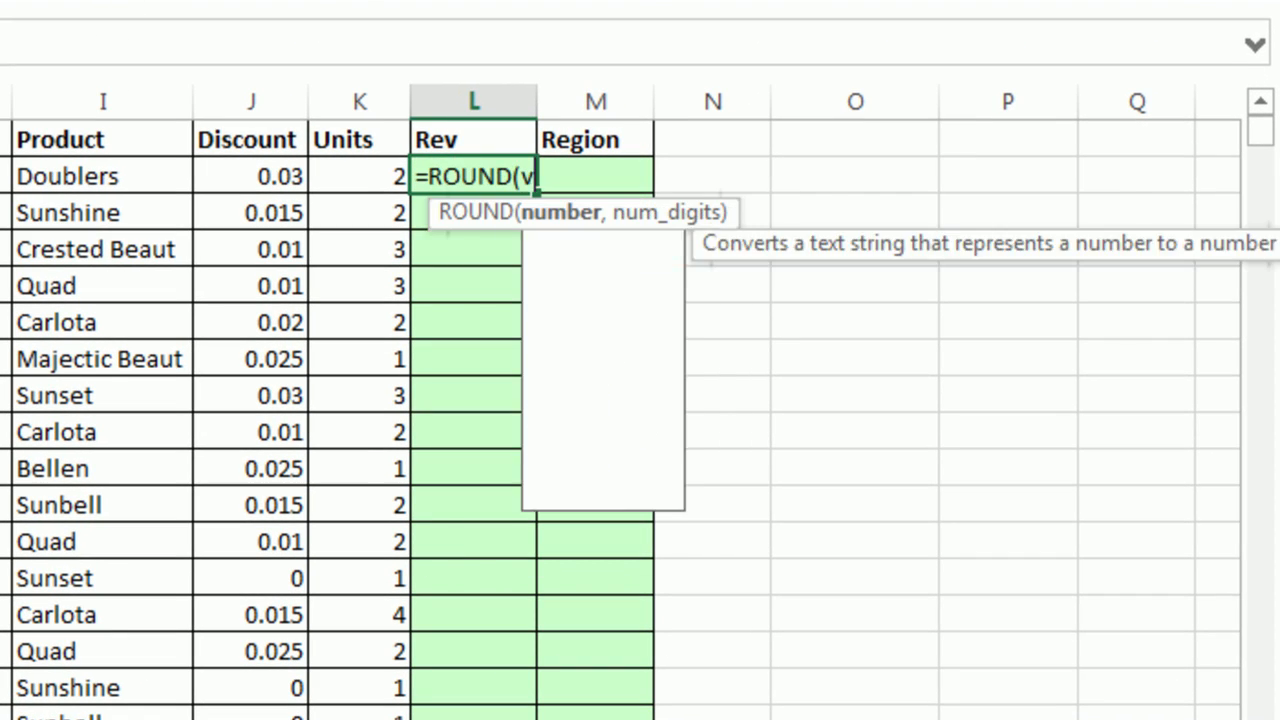
key("Tab")
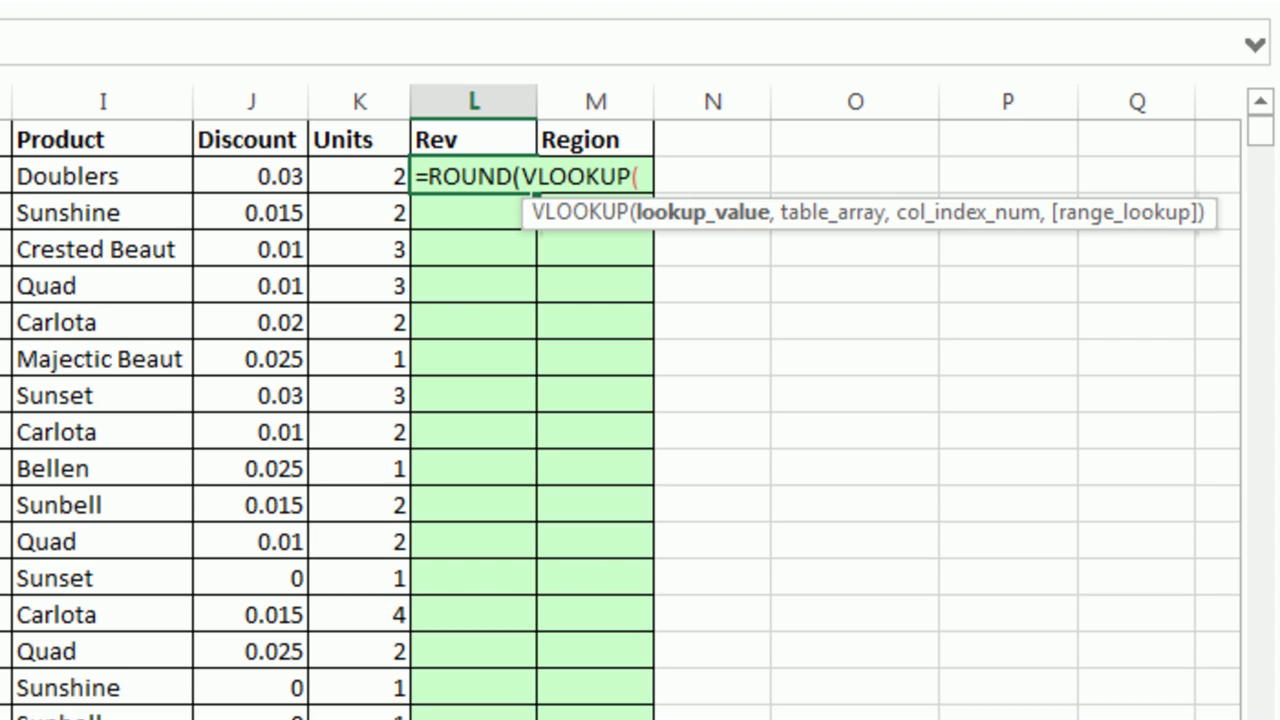
left_click(14, 177)
type(",")
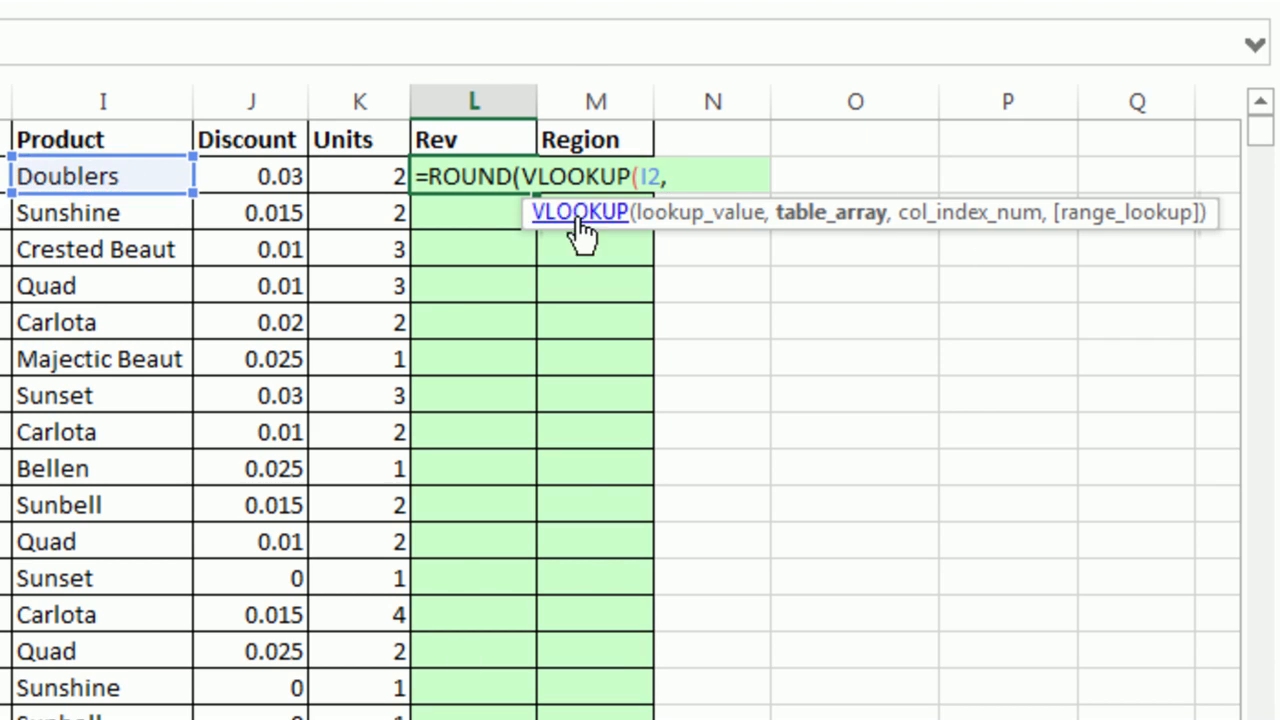
left_click_drag(90, 182, 150, 400)
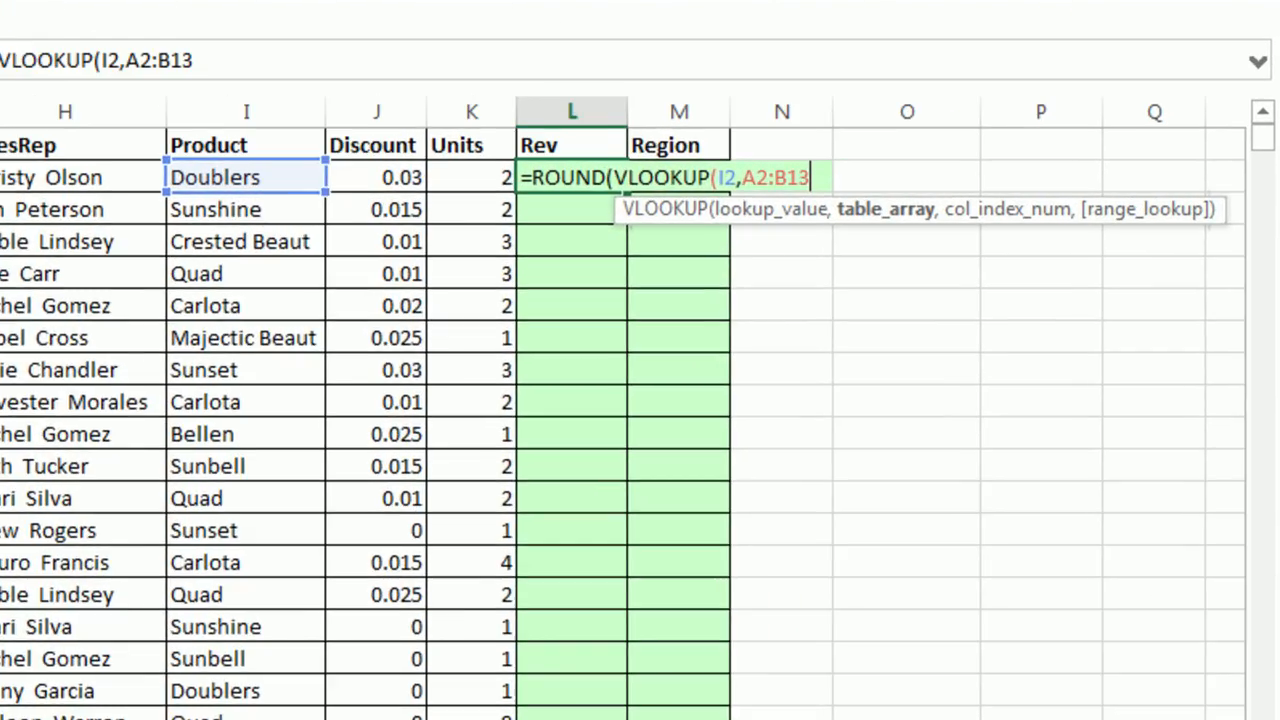
key("F4")
type(",")
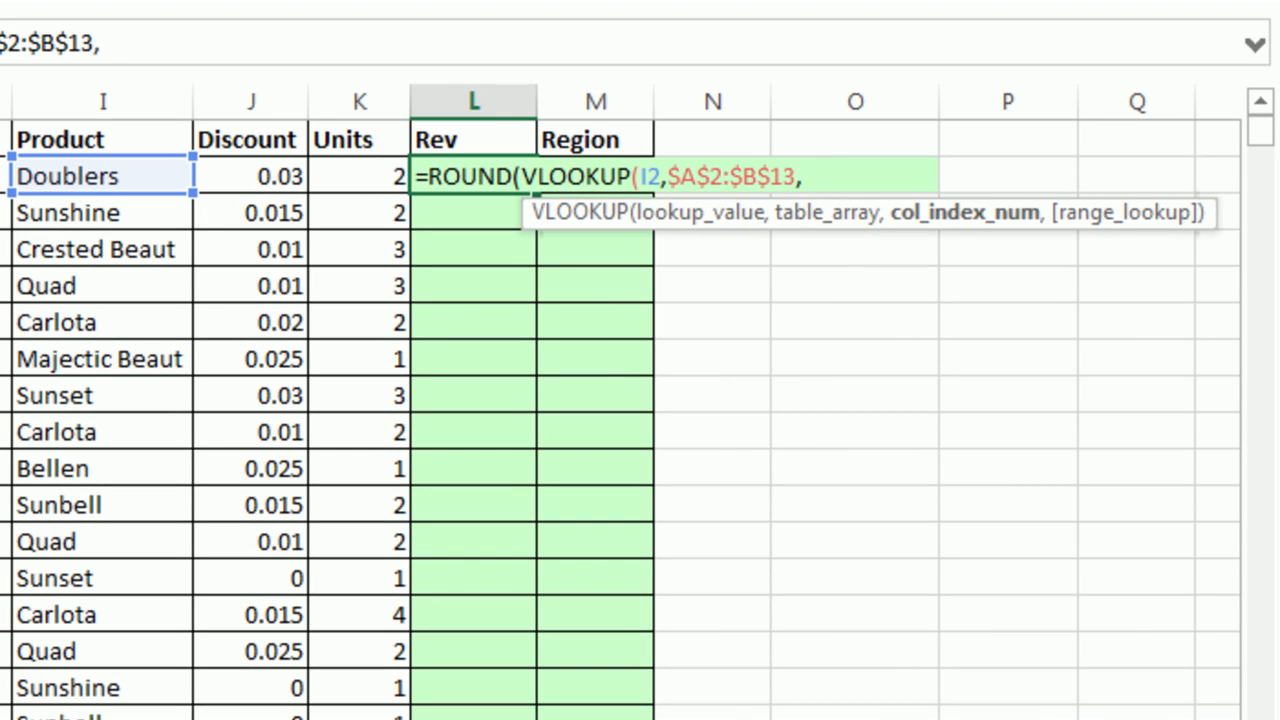
type("2,0")
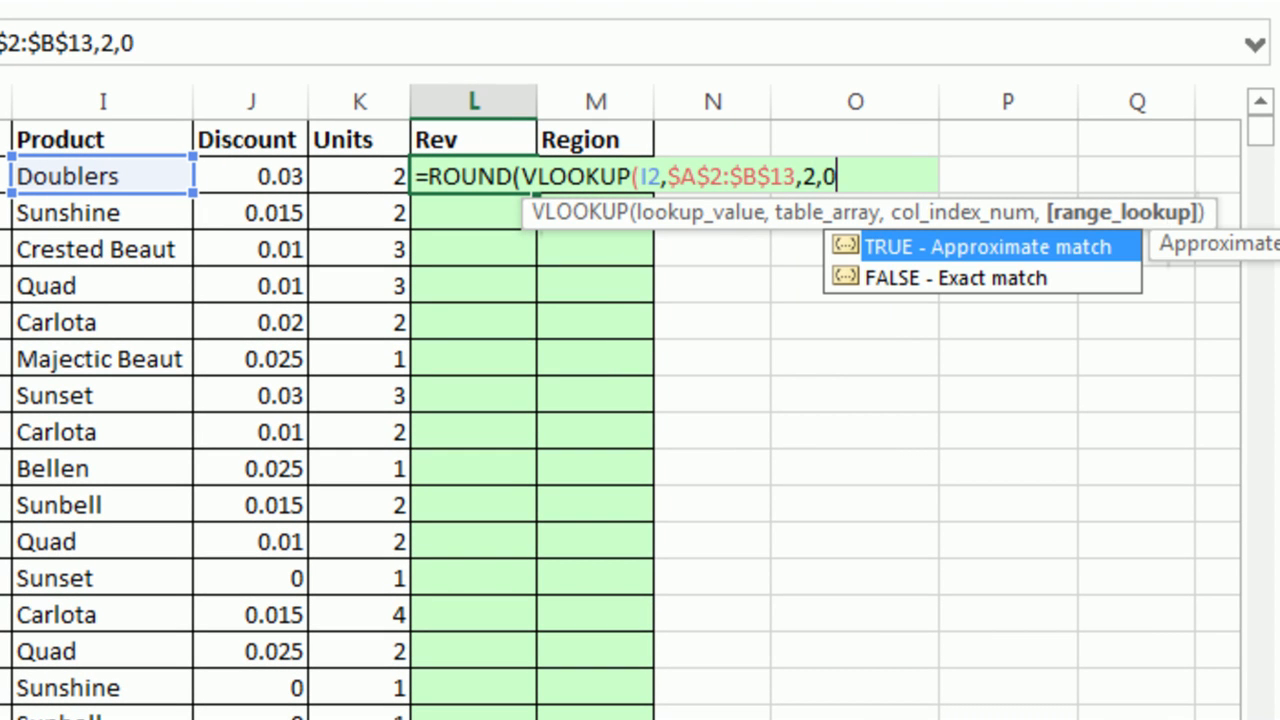
- Complete the Rev formula by multiplying by (1-J2) and K2, rounded to 2 decimals, and fill it down the column to the last transaction
type(")*(1-")
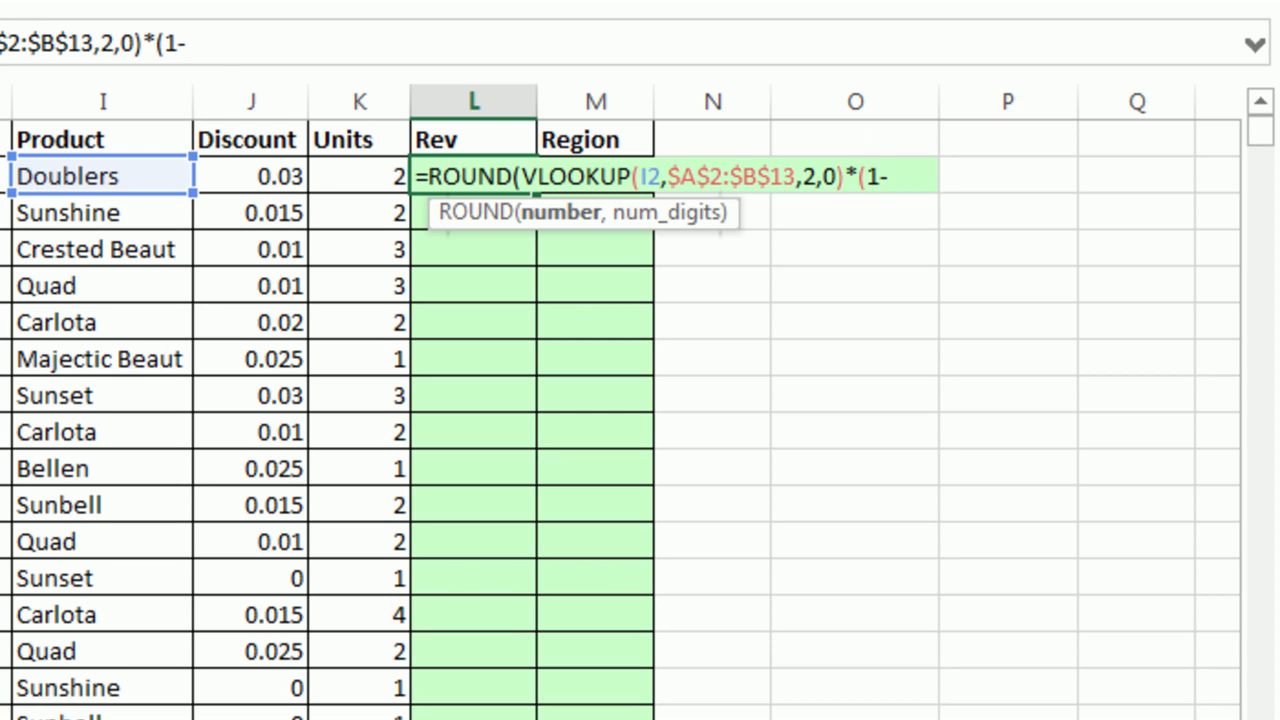
left_click(290, 178)
type(")*")
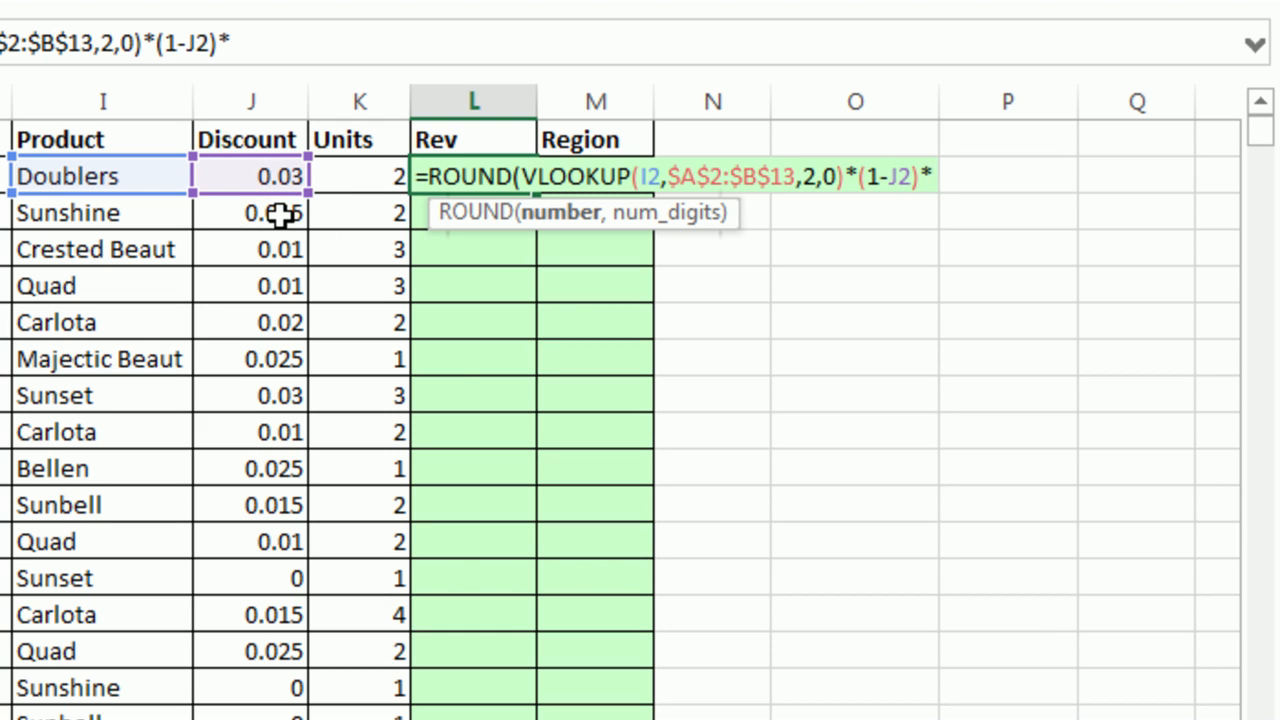
left_click(376, 168)
type(",2)")
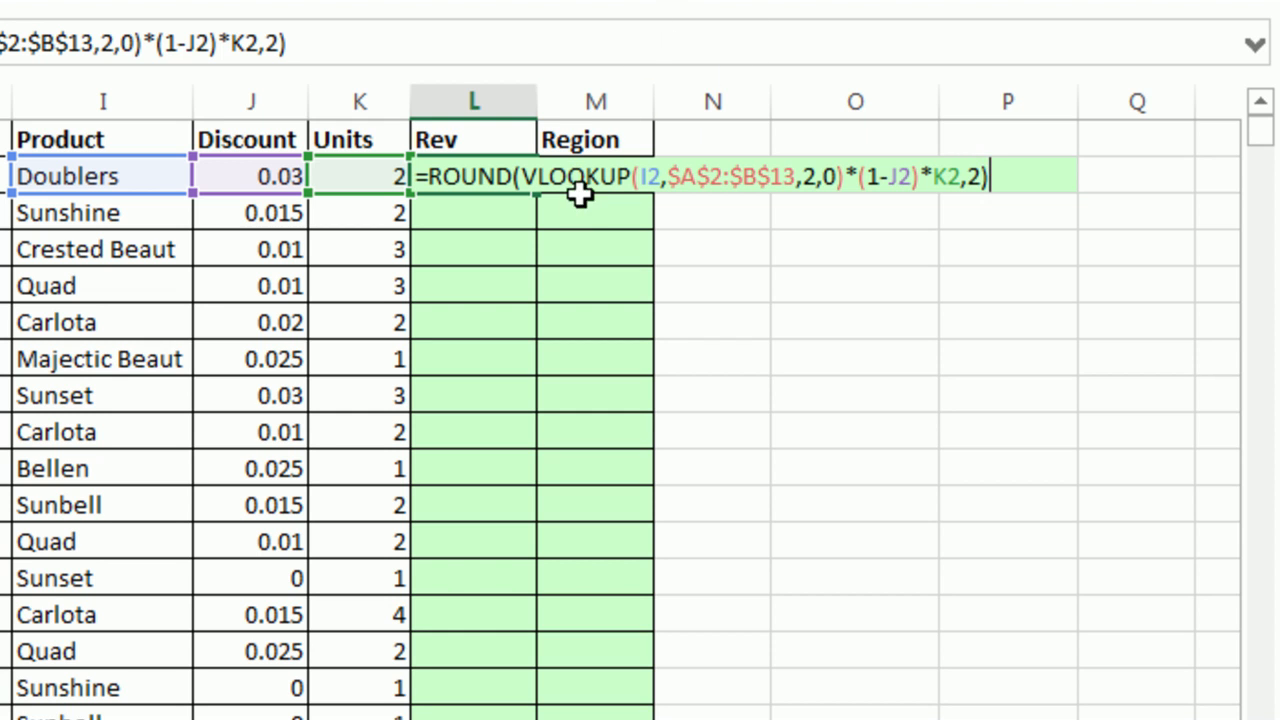
key("ctrl+Return")
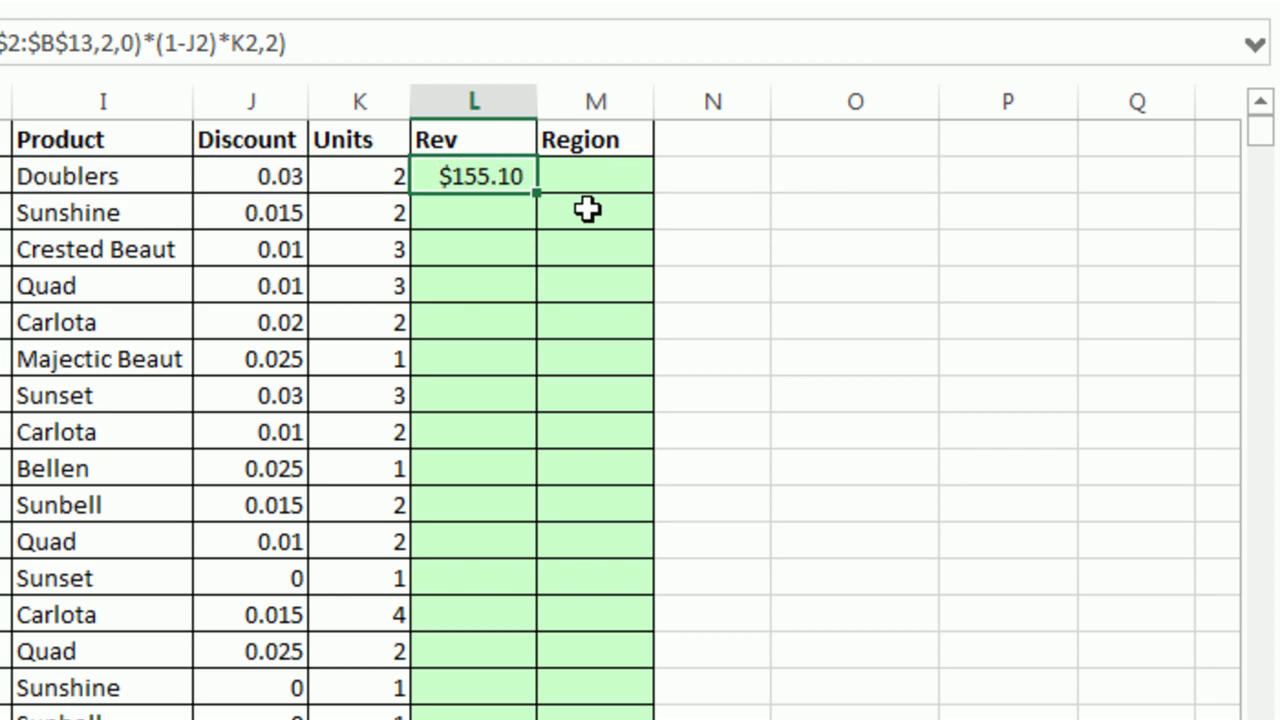
double_click(537, 193)
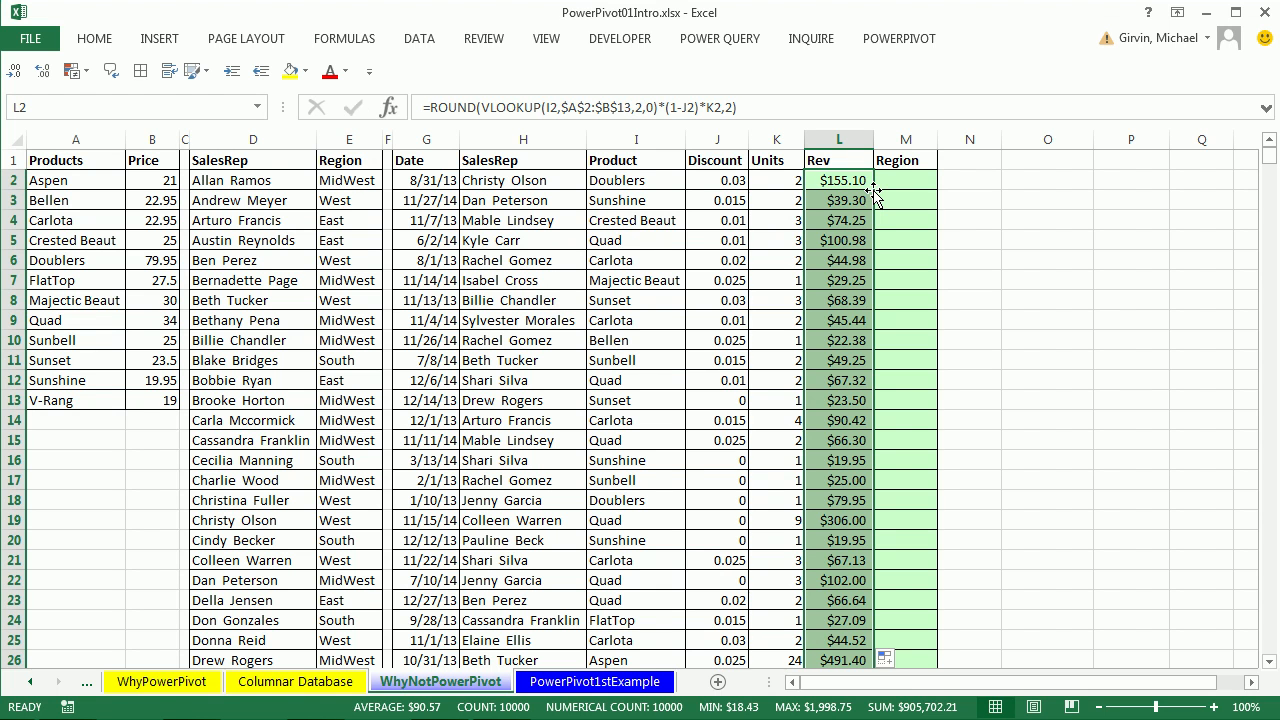
left_click(103, 260)
key("ctrl+Down")
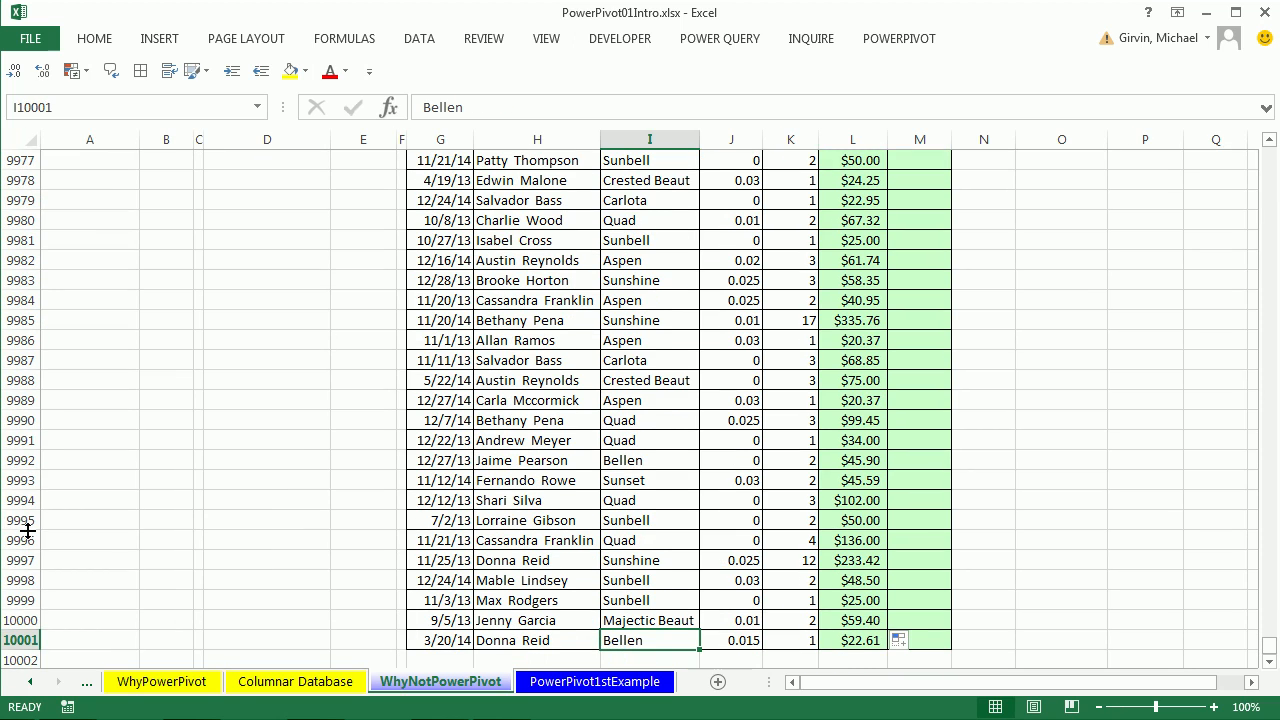
left_click_drag(1273, 652, 1268, 158)
left_click(840, 179)
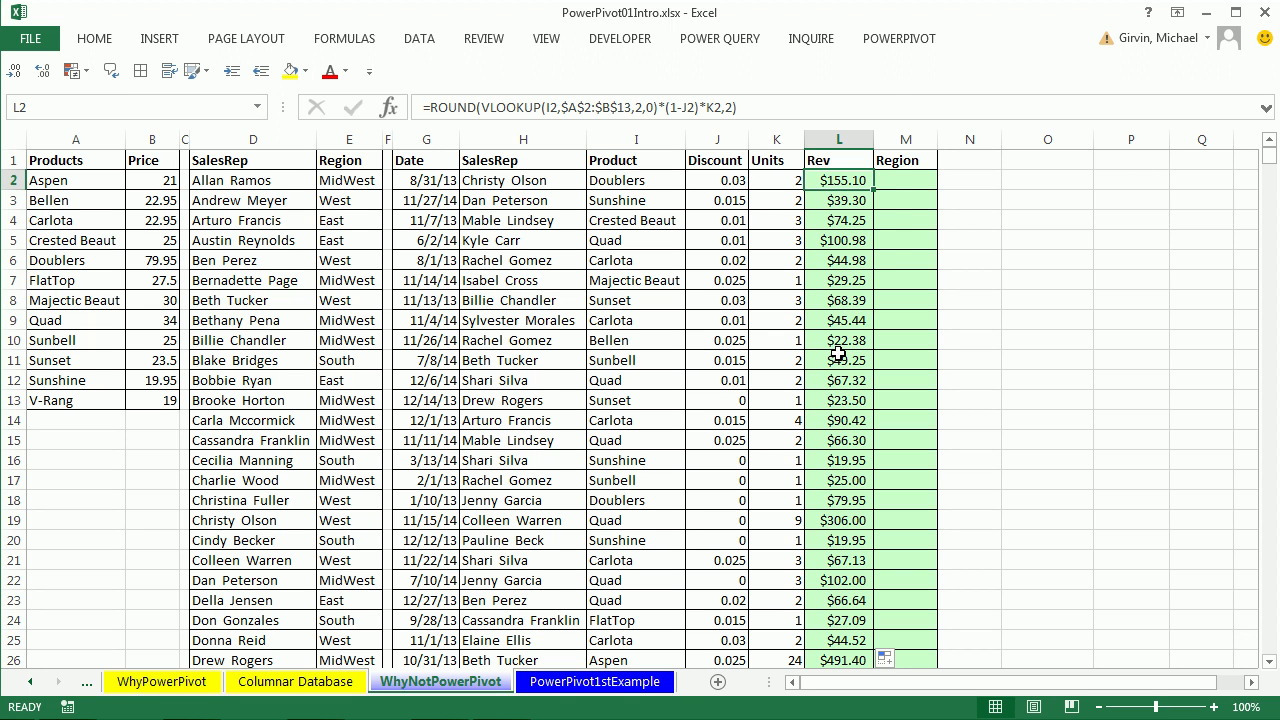
- Begin a VLOOKUP in the first Region cell, M2, with the transaction's sales rep in H2 as the lookup value
left_click(902, 180)
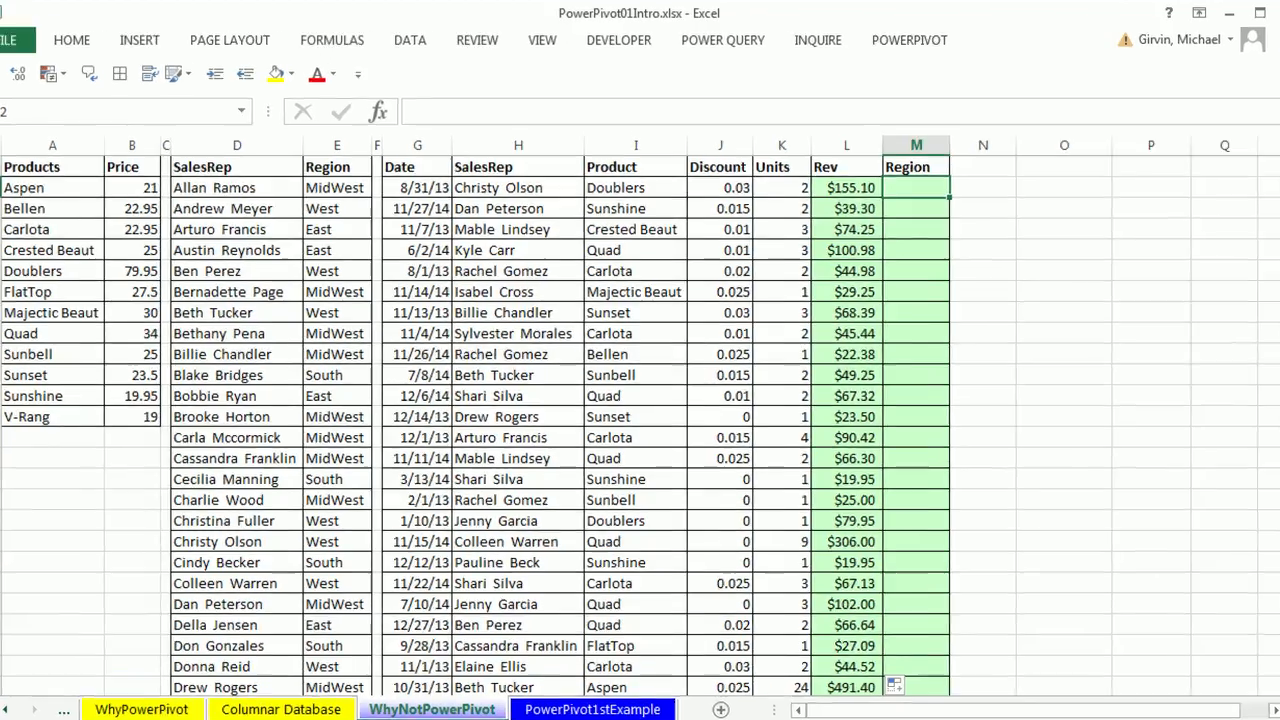
type("=vl")
key("Tab")
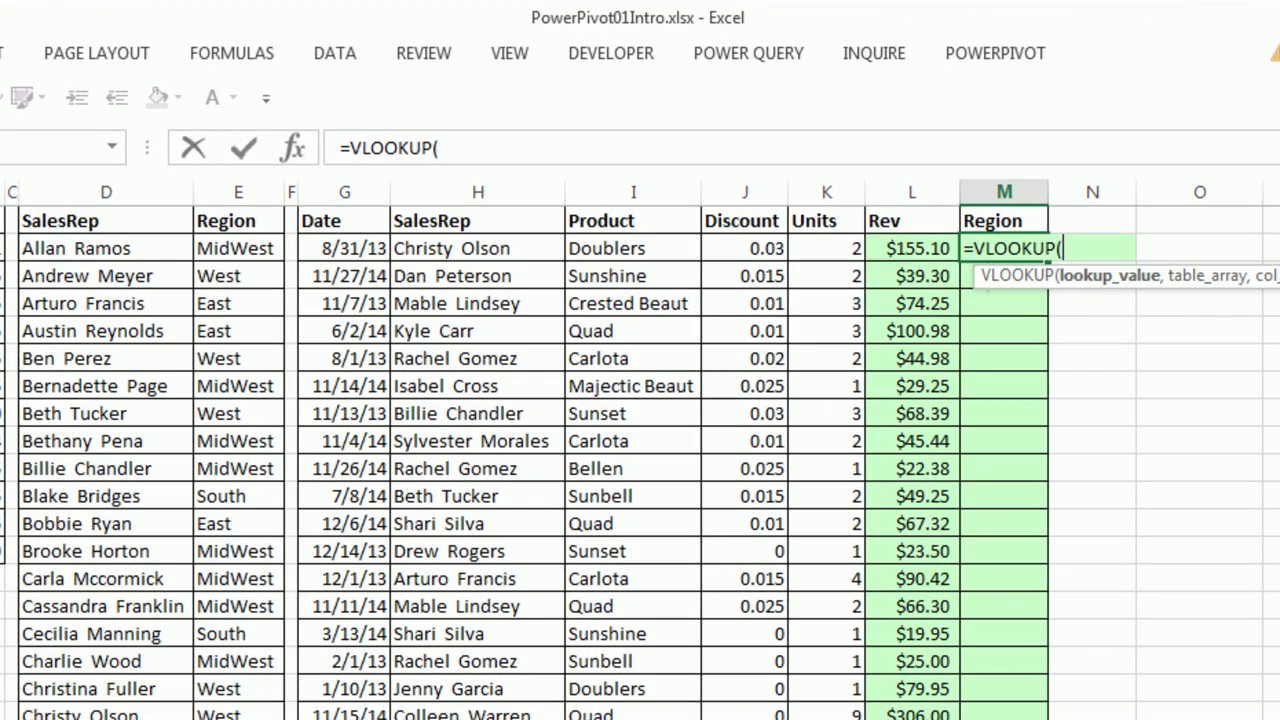
key("Left")
key("Left")
key("Left")
key("Left")
key("Left")
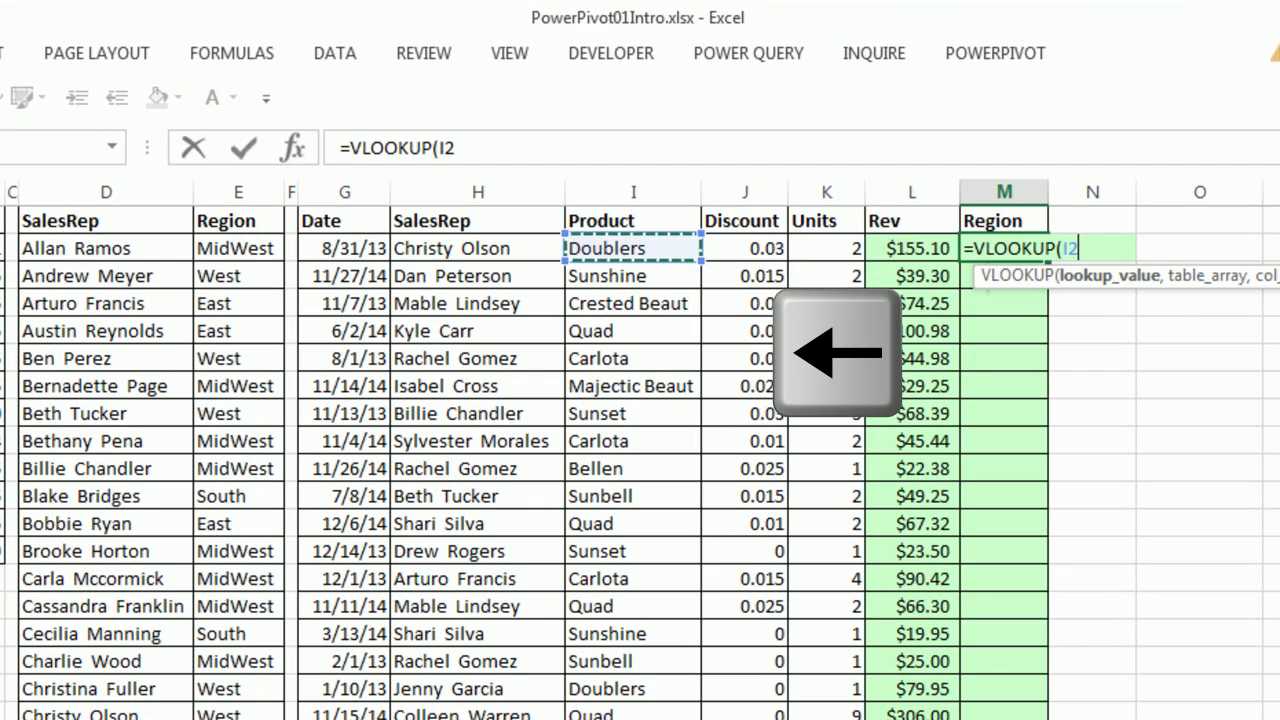
type(",")
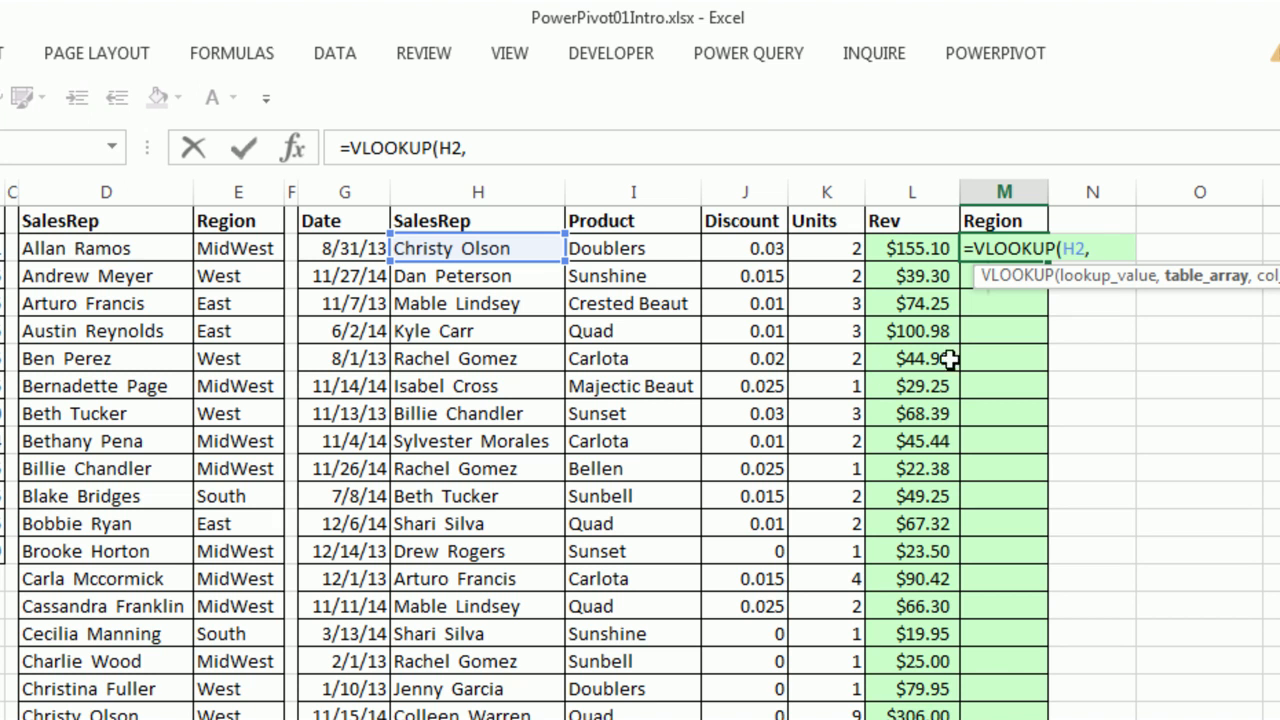
- Complete the Region lookup with table $D$2:$E$73, column 2 and exact match 0, and fill it down the column
left_click(72, 245)
key("ctrl+shift+Right")
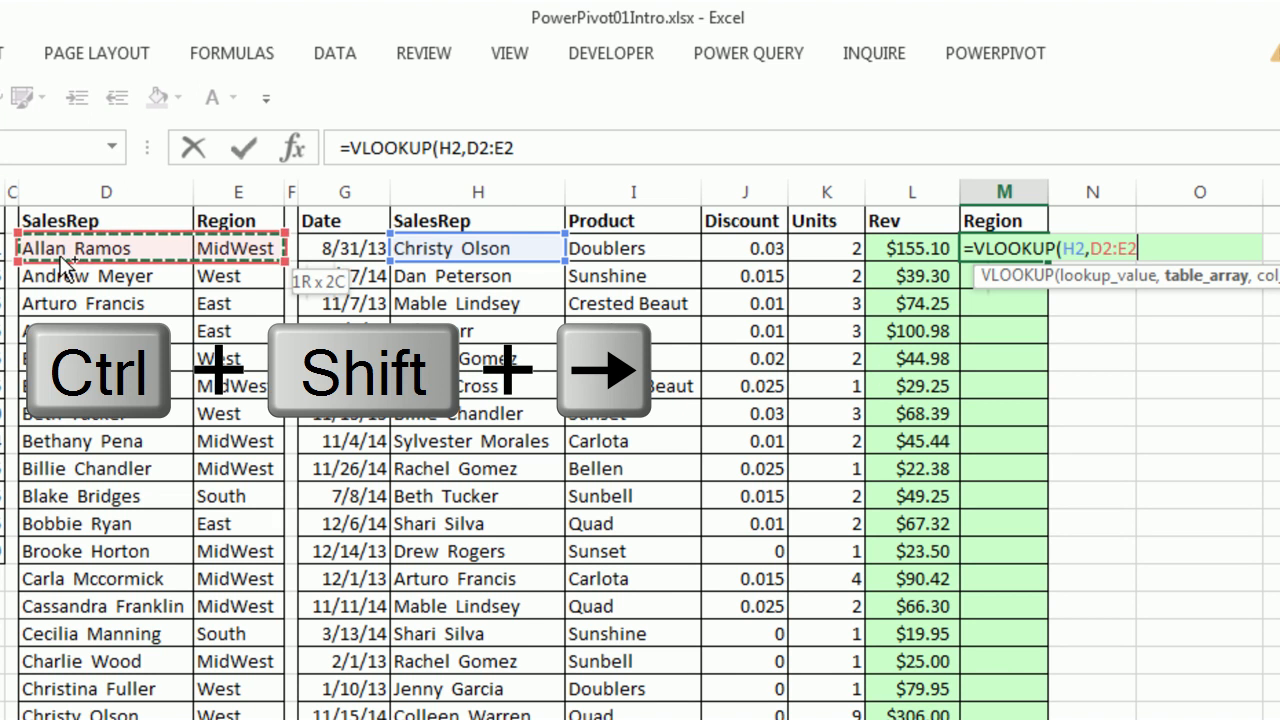
key("ctrl+shift+Down")
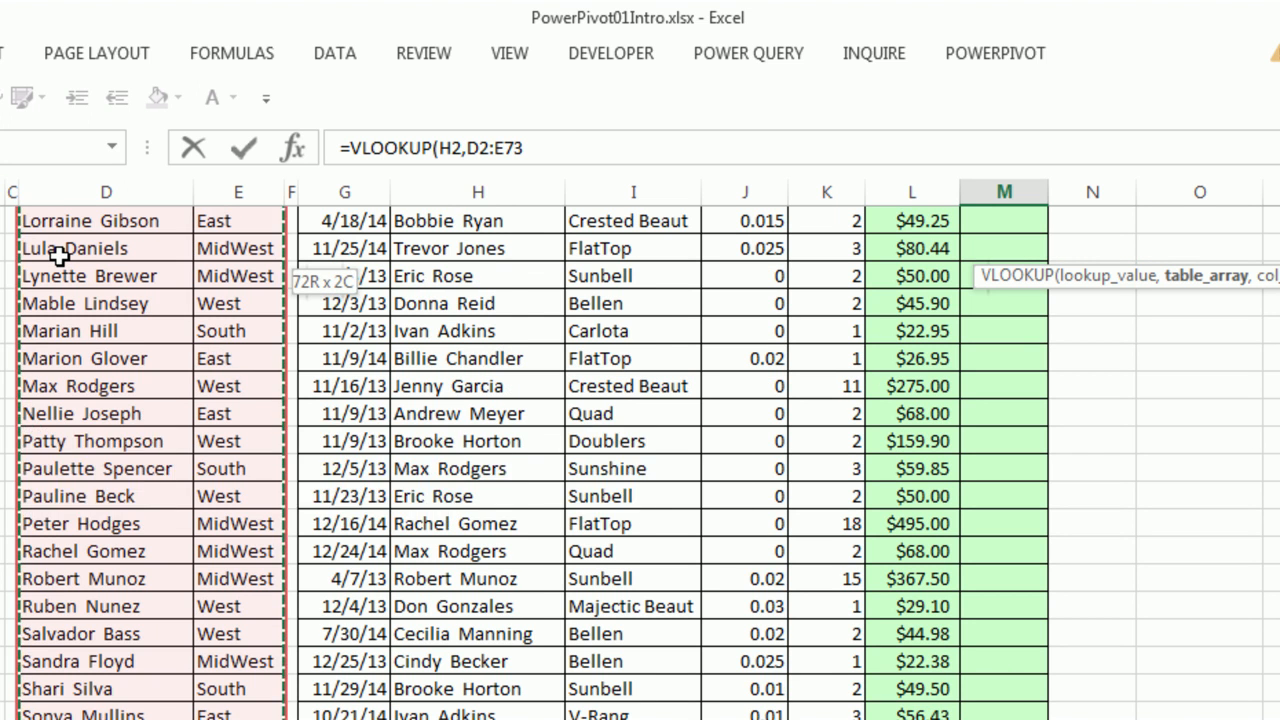
key("F4")
type(",")
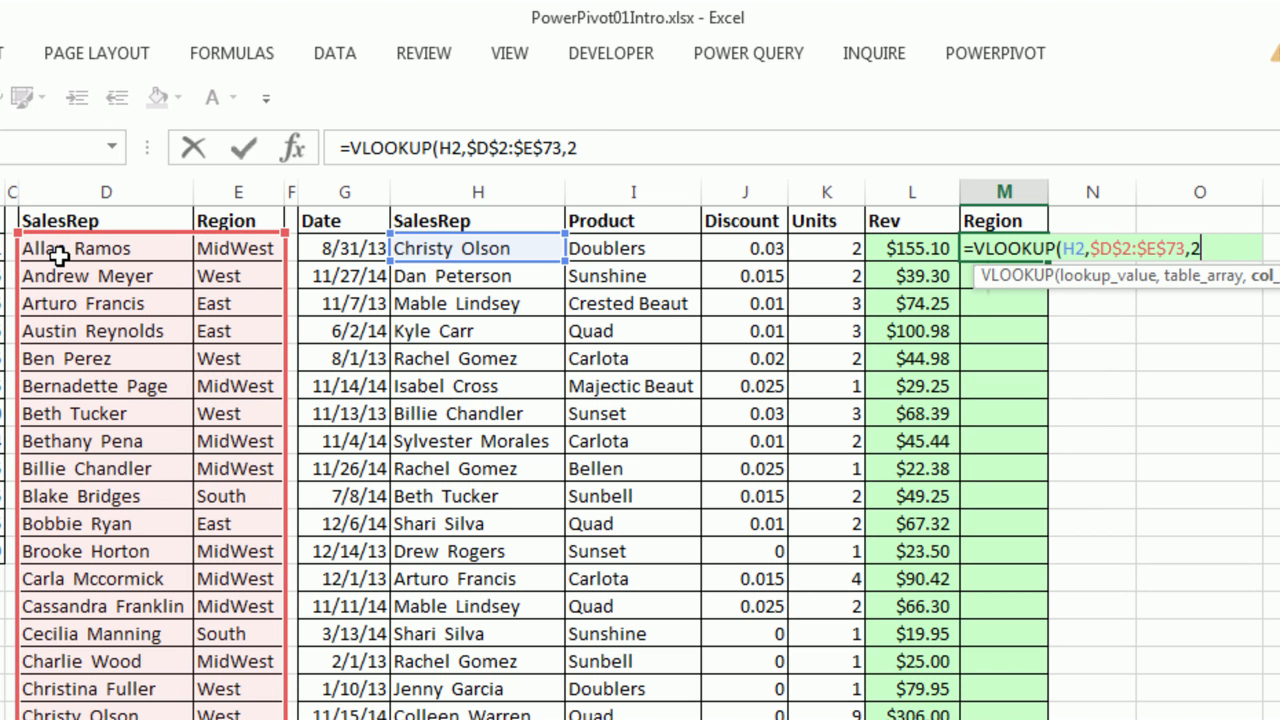
type("2,0)")
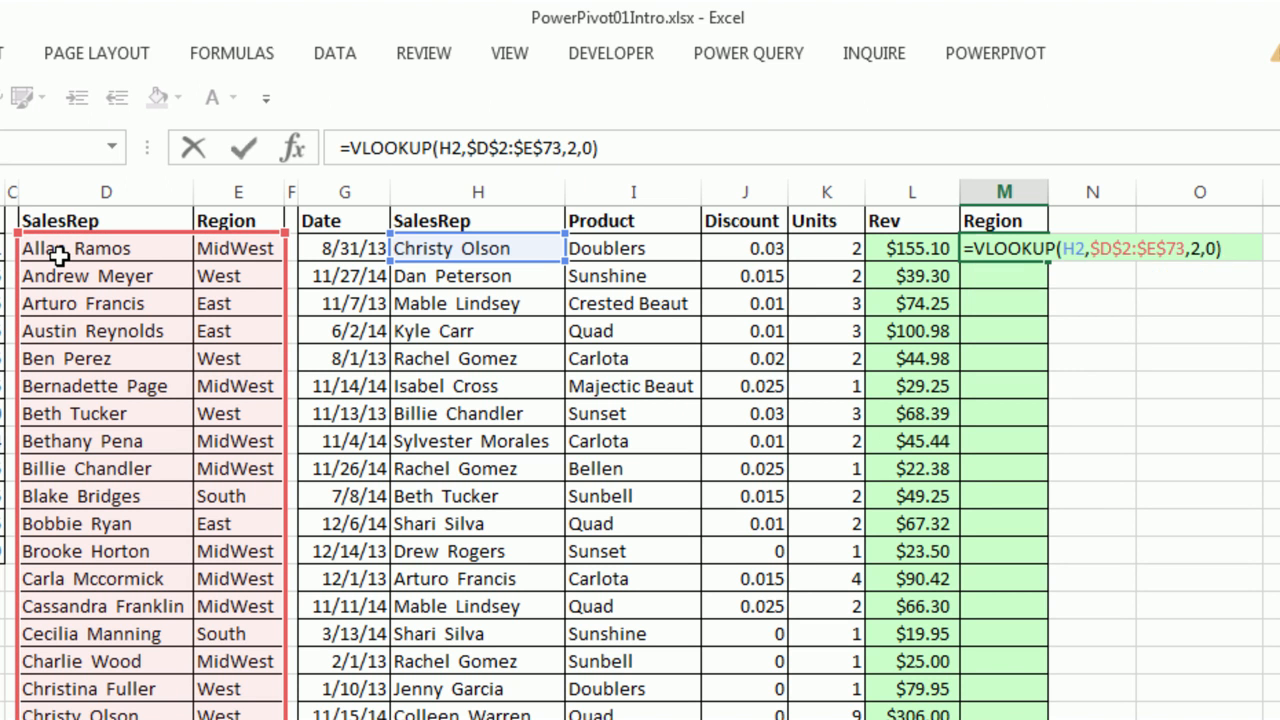
key("ctrl+Return")
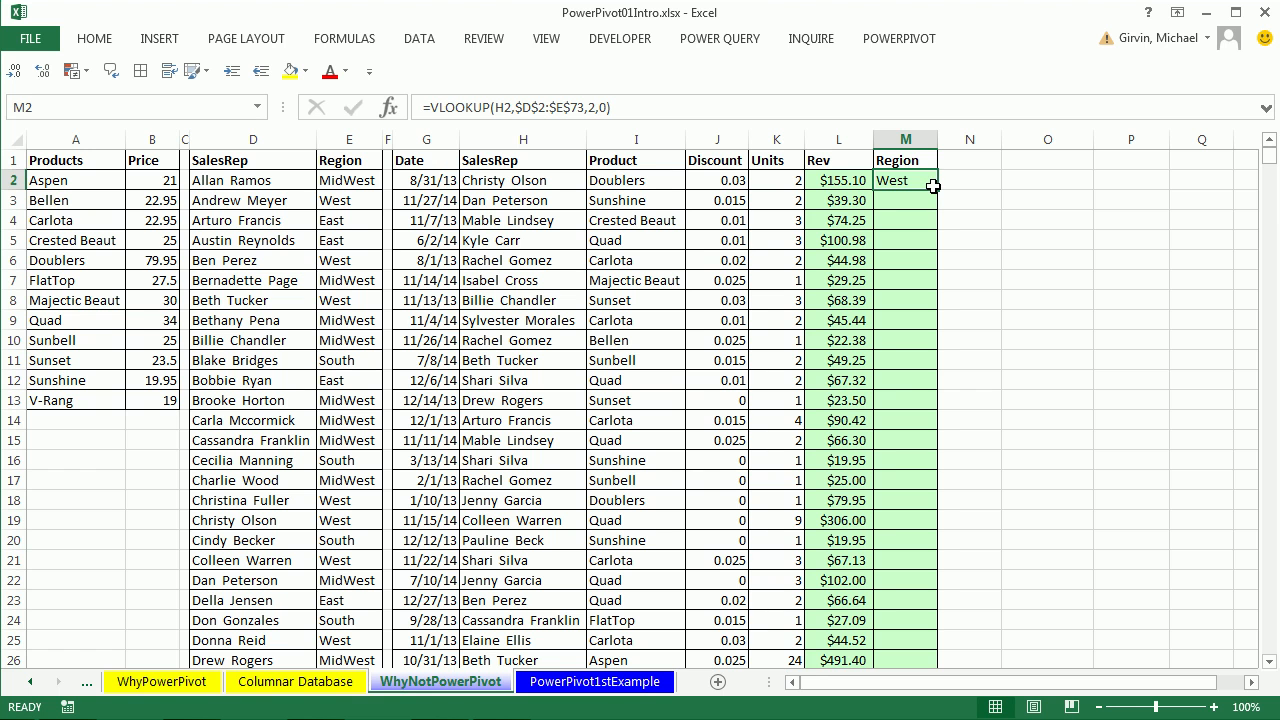
double_click(932, 186)
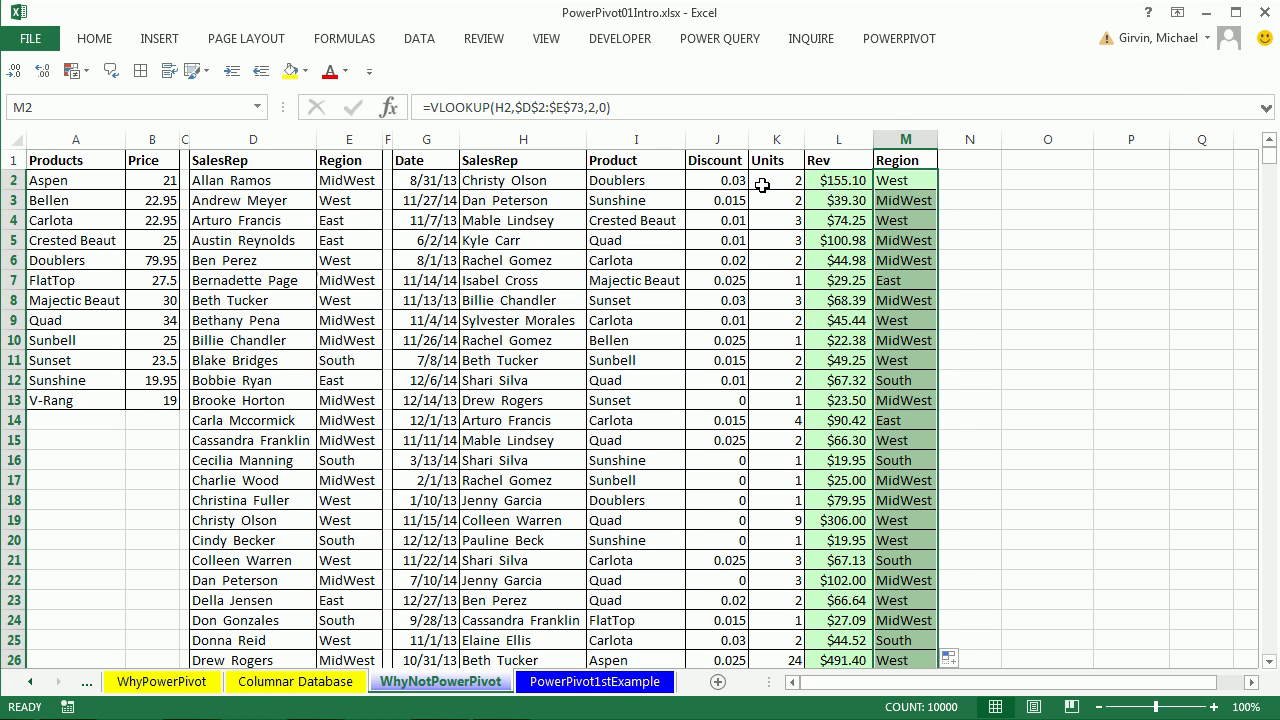
- Create a PivotTable from the transaction table $G$1:$M$10001, placed on the existing worksheet at cell O1
left_click(703, 183)
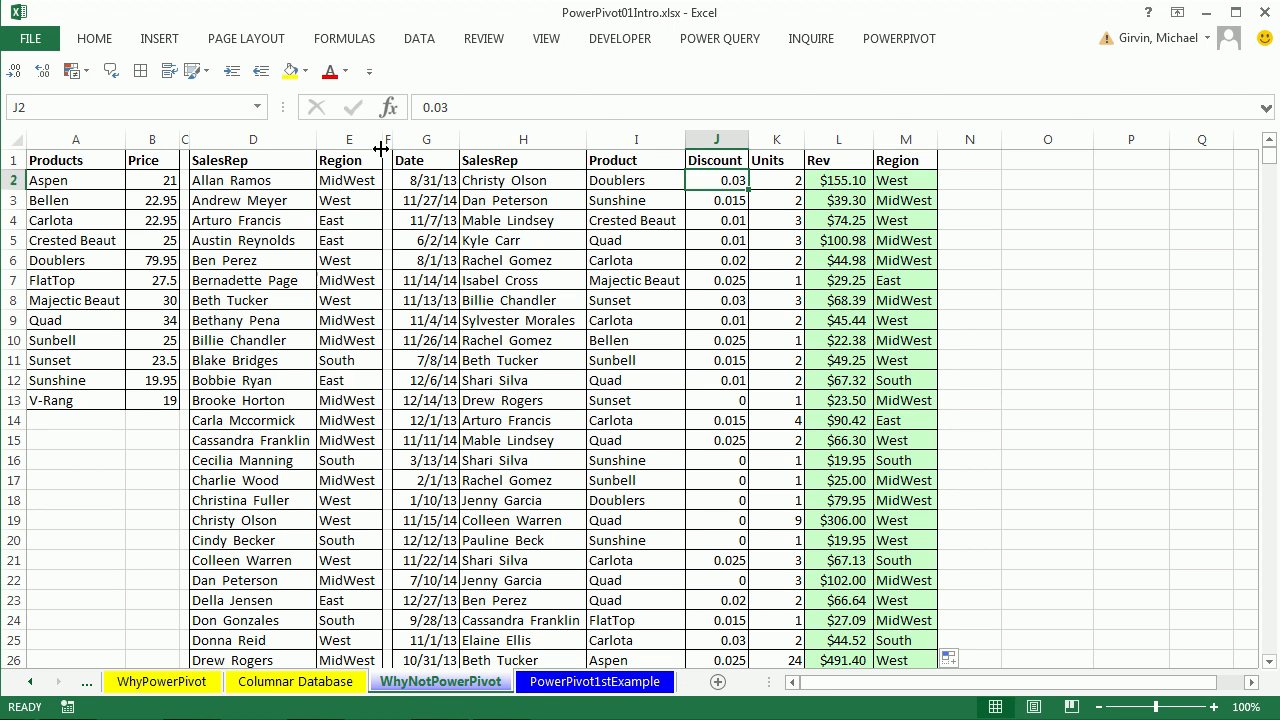
key("alt")
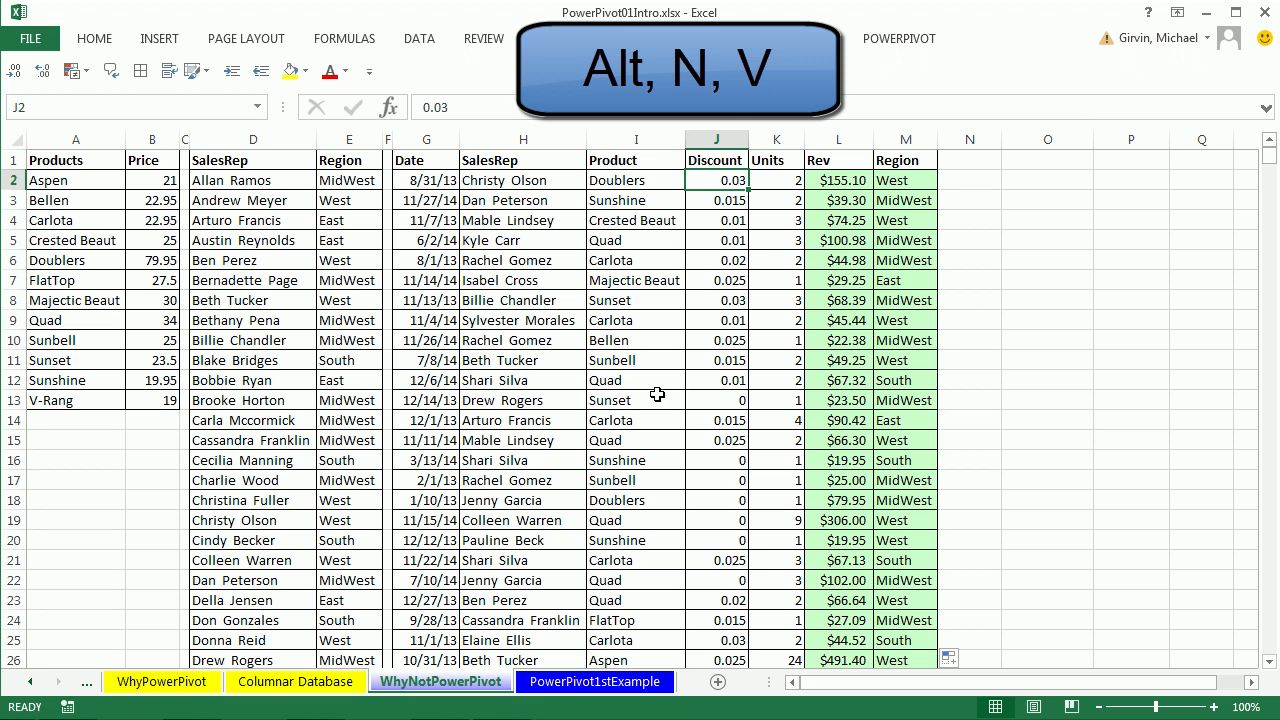
key("n")
key("v")
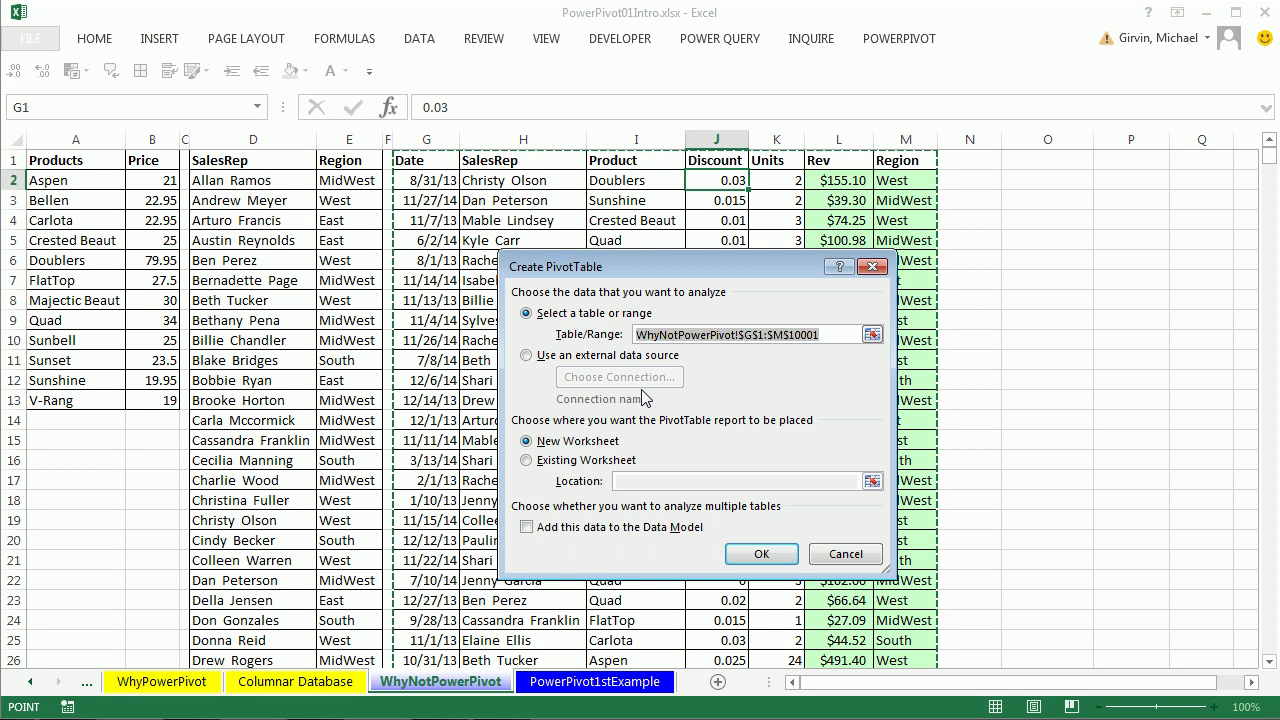
left_click(528, 460)
left_click(651, 480)
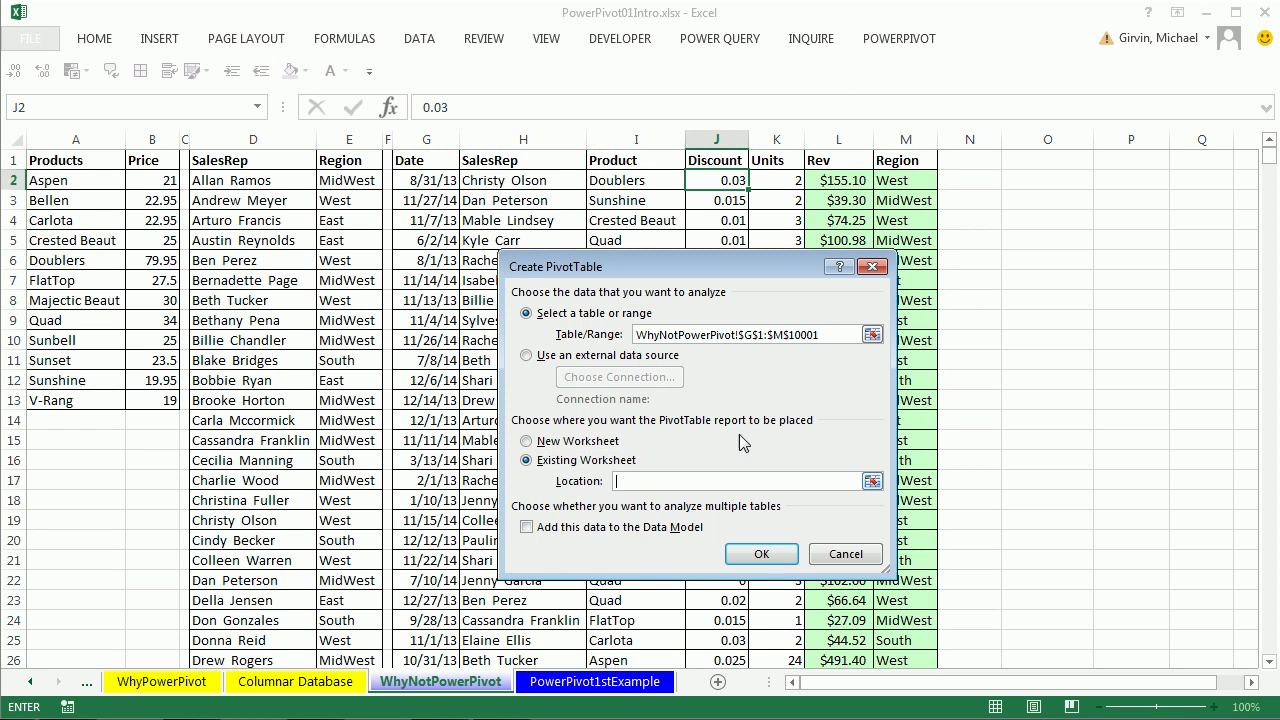
left_click(1024, 155)
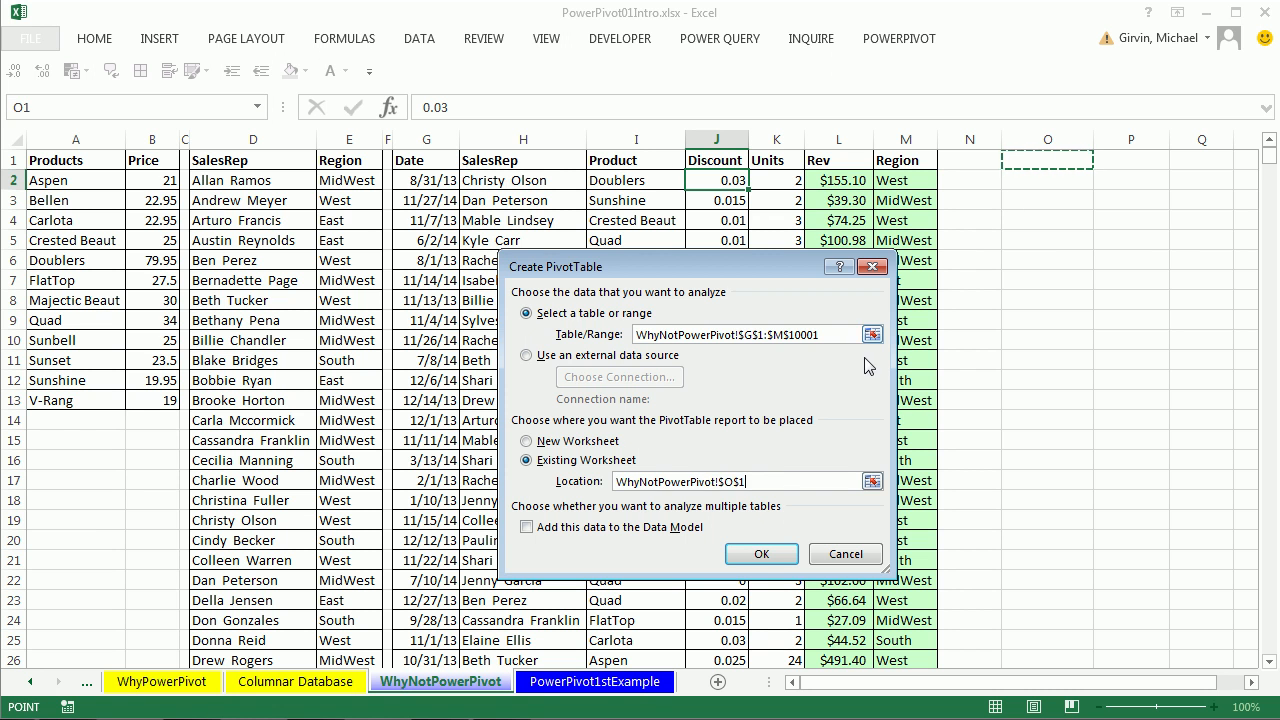
left_click(762, 554)
- Add Region to the PivotTable's rows and Rev to its values, keeping the field list clear of the report
left_click(1251, 682)
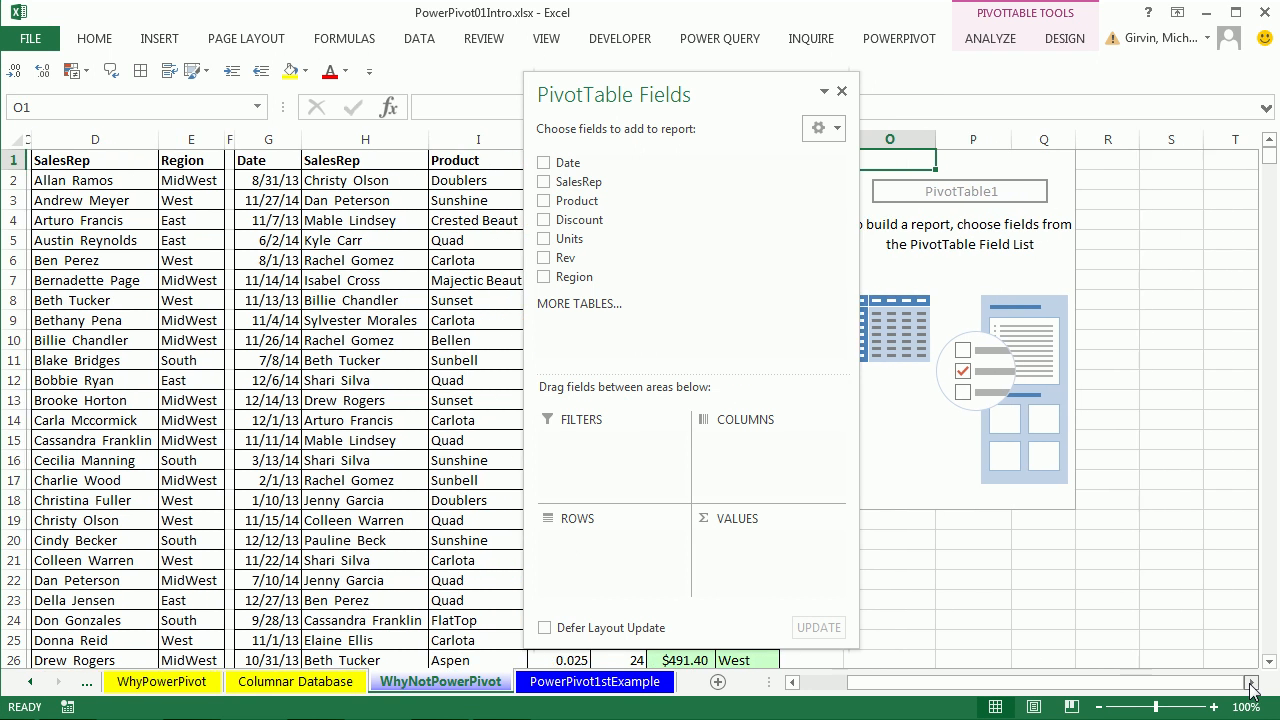
left_click(1250, 684)
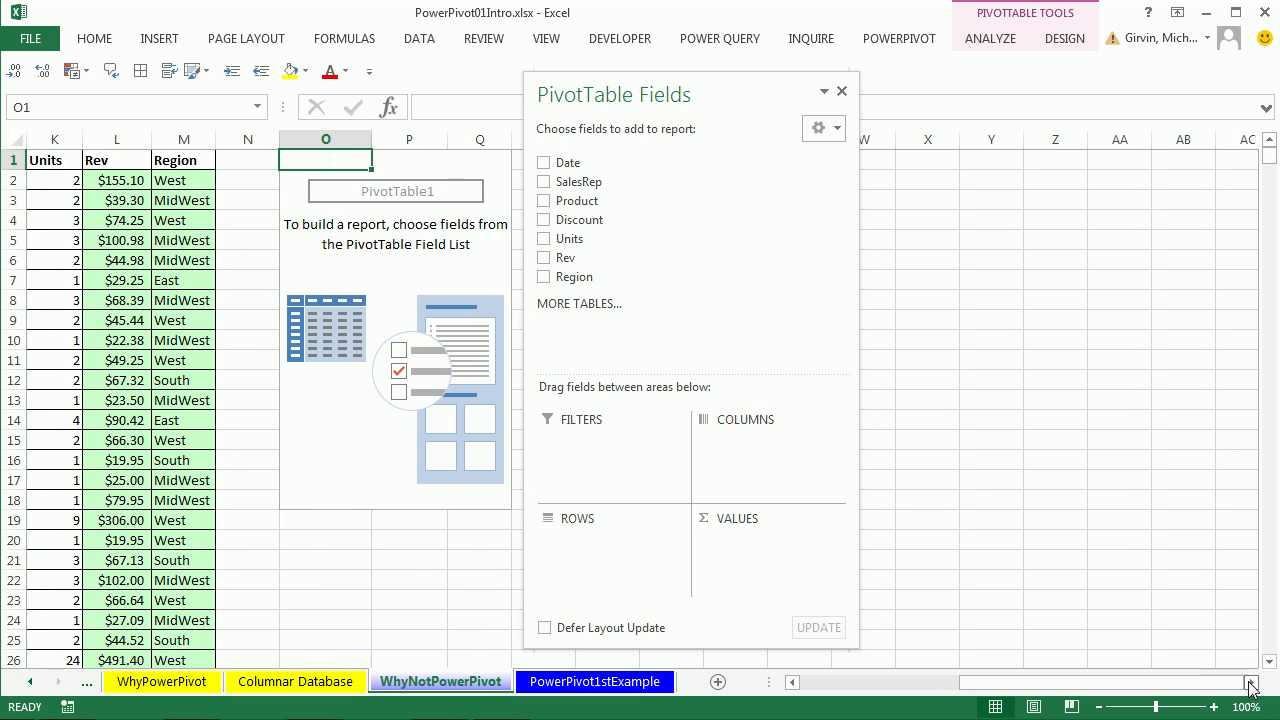
left_click(1250, 684)
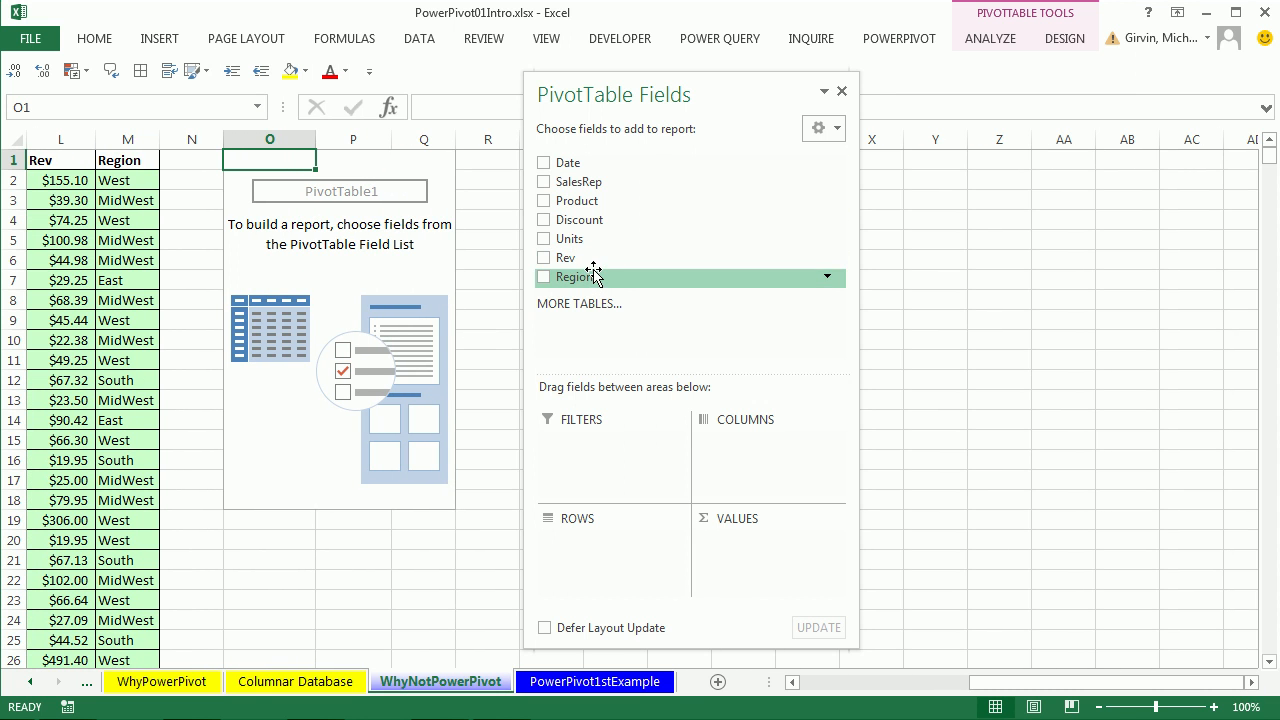
left_click_drag(590, 277, 619, 558)
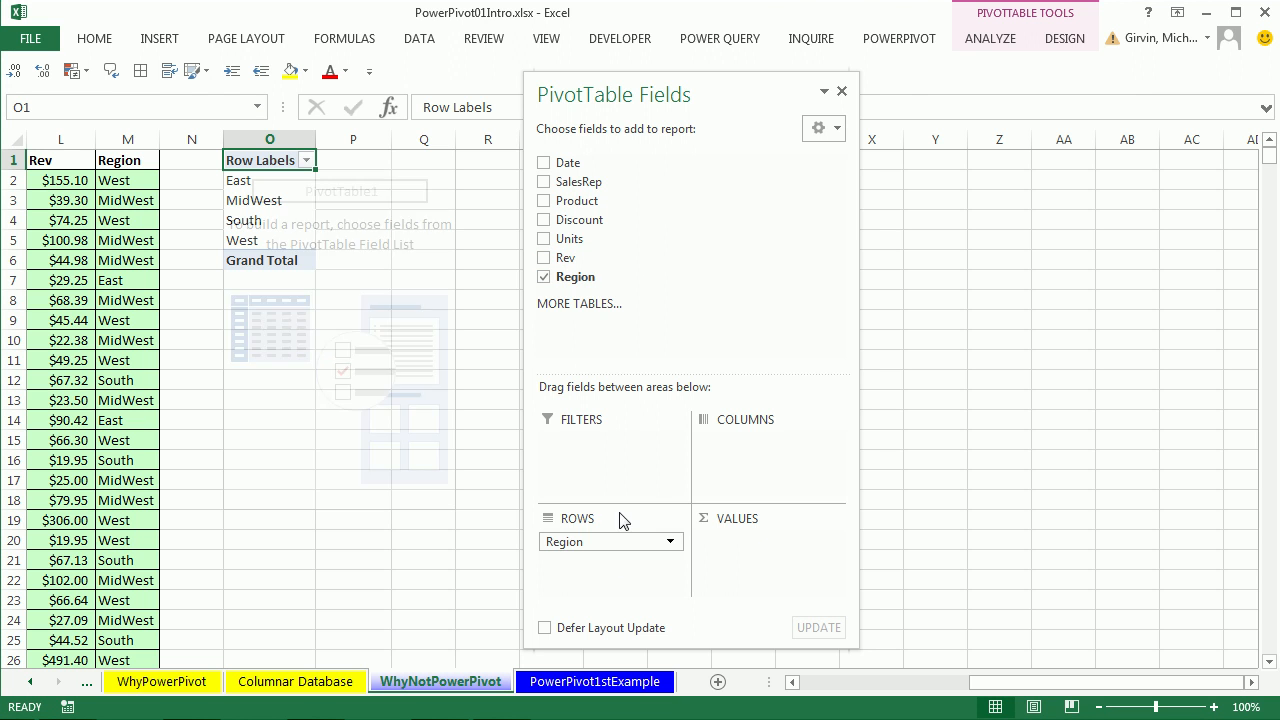
left_click_drag(570, 257, 752, 550)
left_click_drag(706, 92, 851, 95)
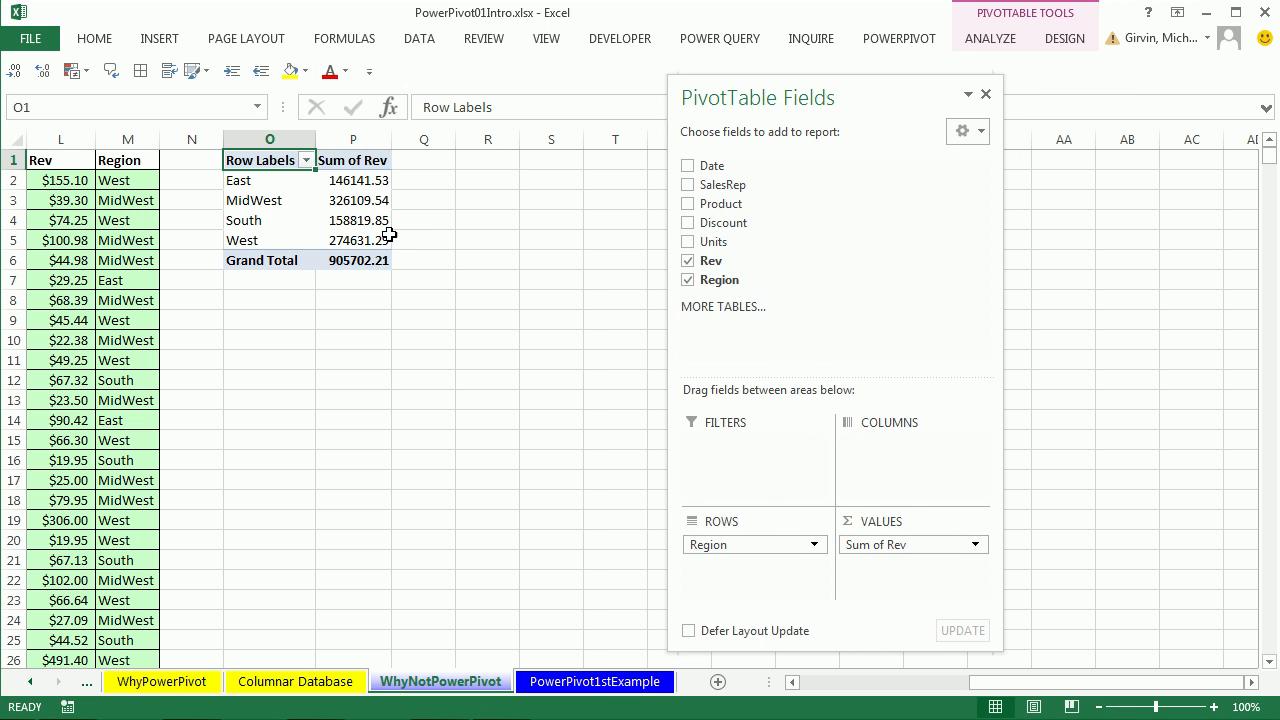
- Close the PivotTable field list and select empty cell O10 below the region report
left_click(792, 682)
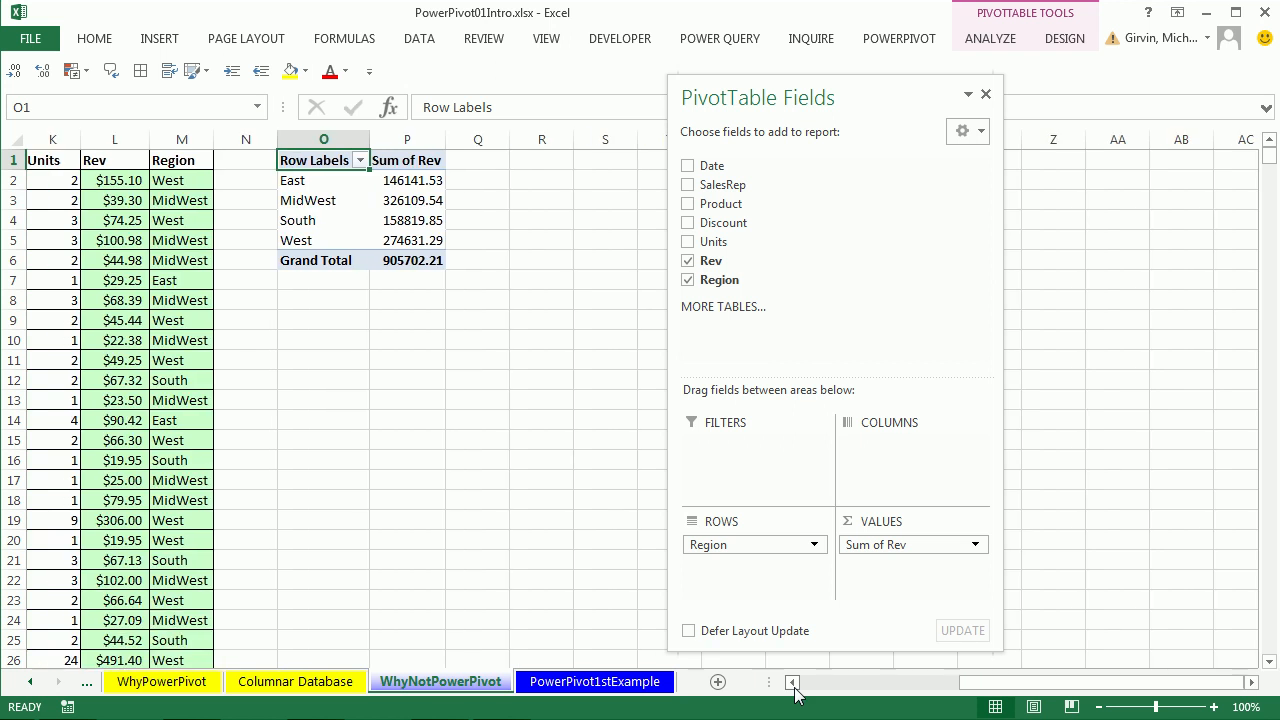
left_click(792, 682)
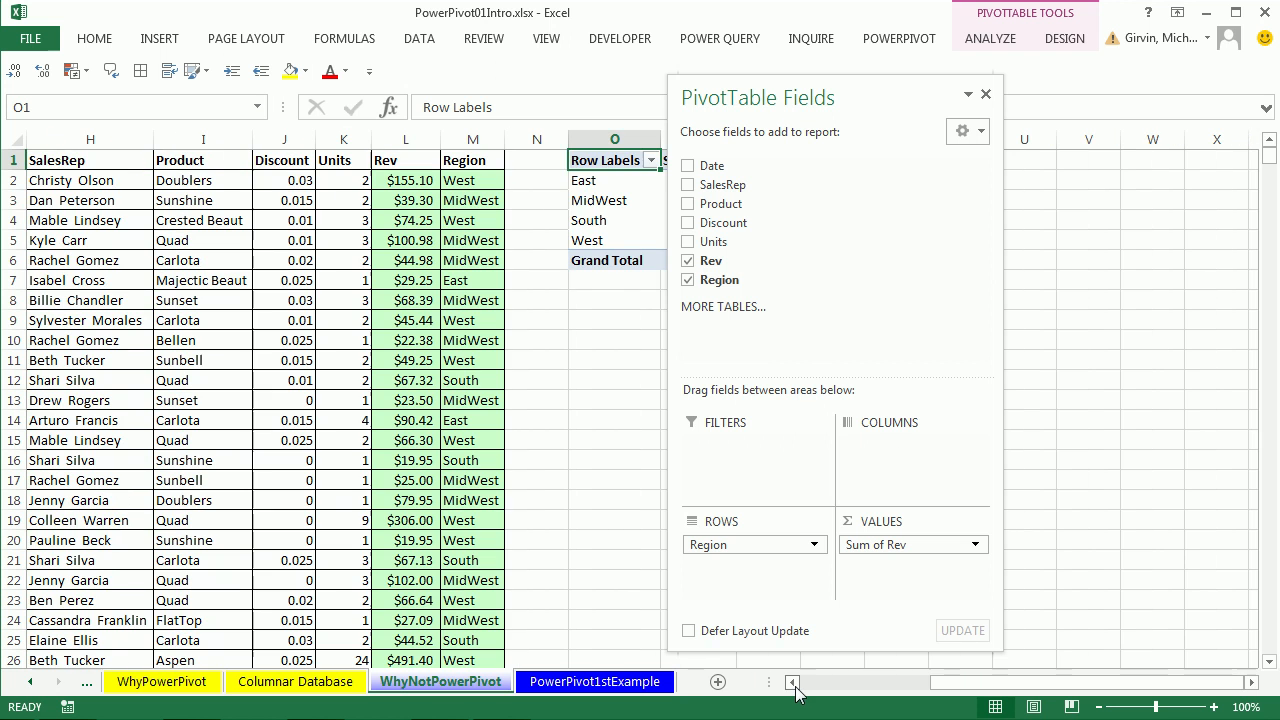
left_click(1251, 682)
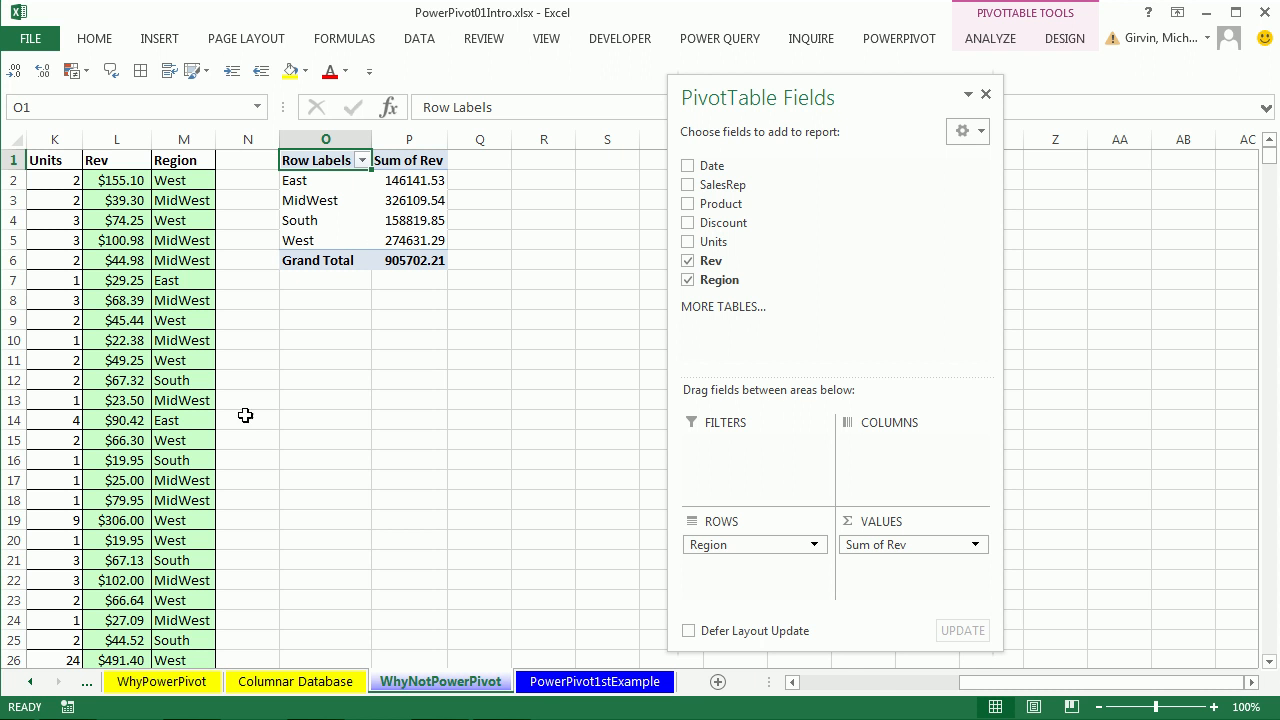
left_click_drag(990, 690, 955, 689)
left_click(985, 95)
left_click(1084, 344)
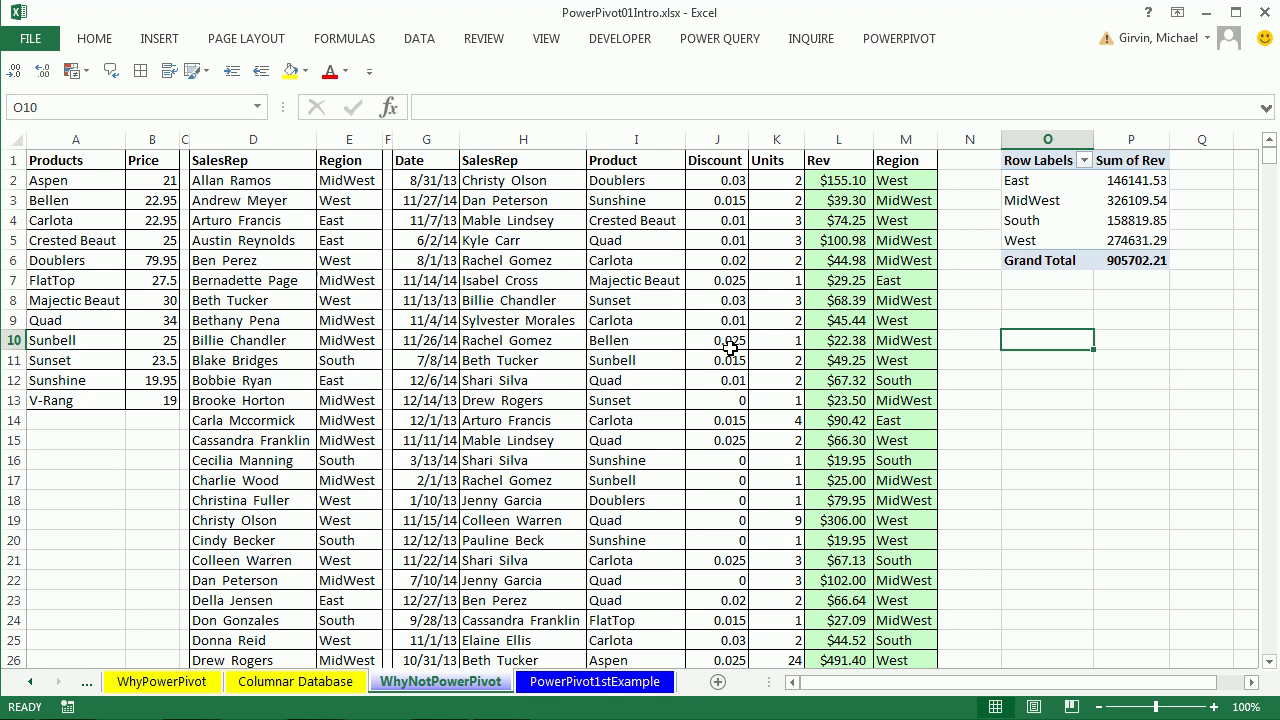
- Go to the PowerPivot1stExample sheet and widen the blank spacer columns C and F together
left_click(610, 684)
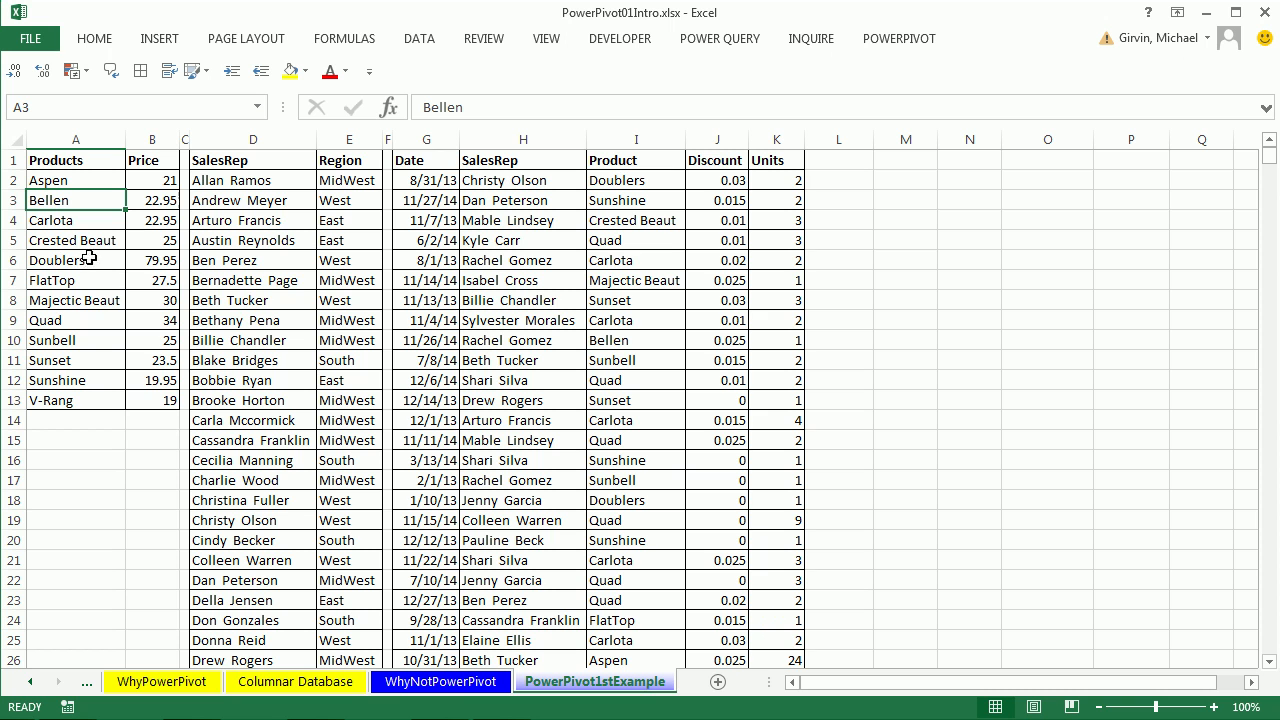
left_click(387, 139)
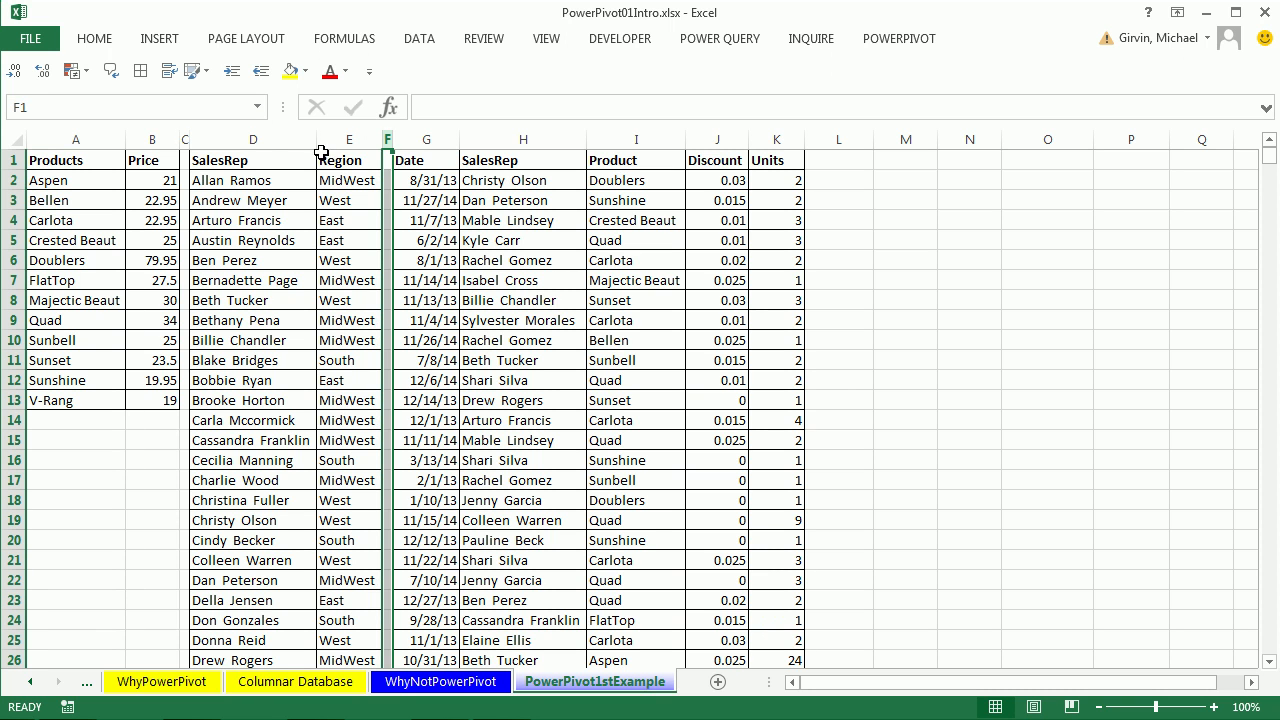
left_click(185, 140, "ctrl")
left_click_drag(187, 140, 218, 140)
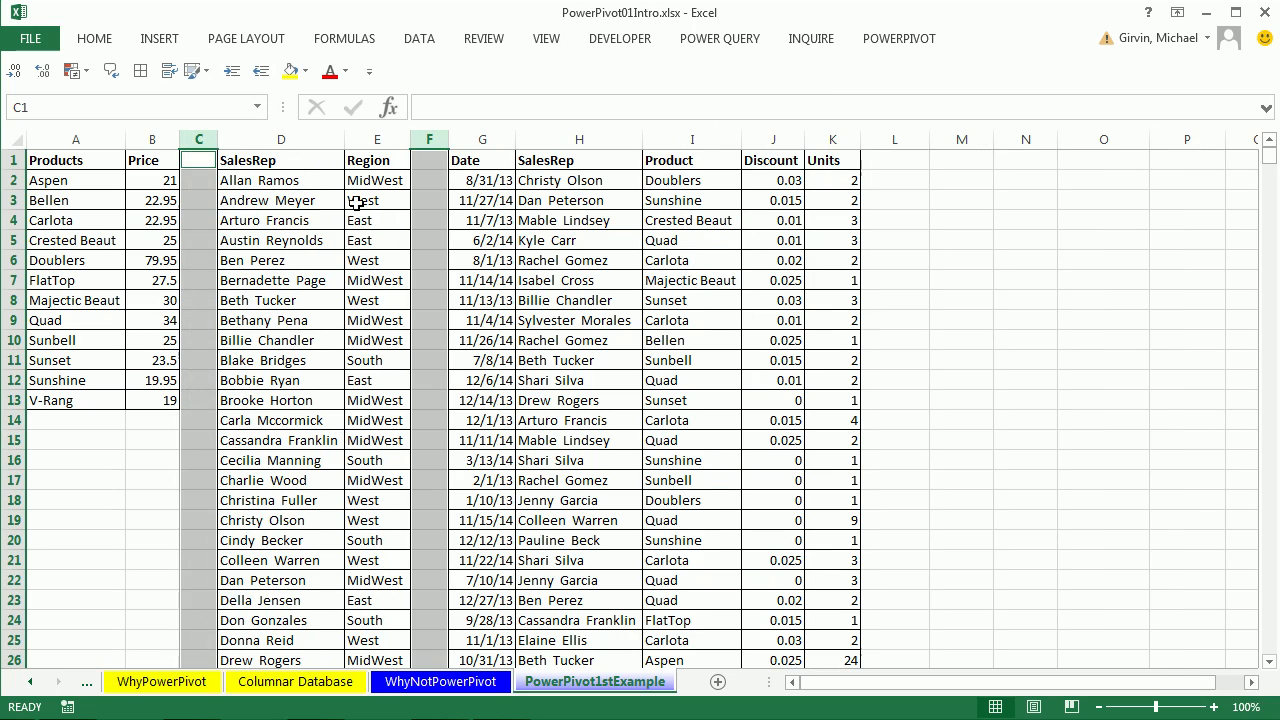
- Convert the Products and Price range into an Excel table with headers
left_click(90, 199)
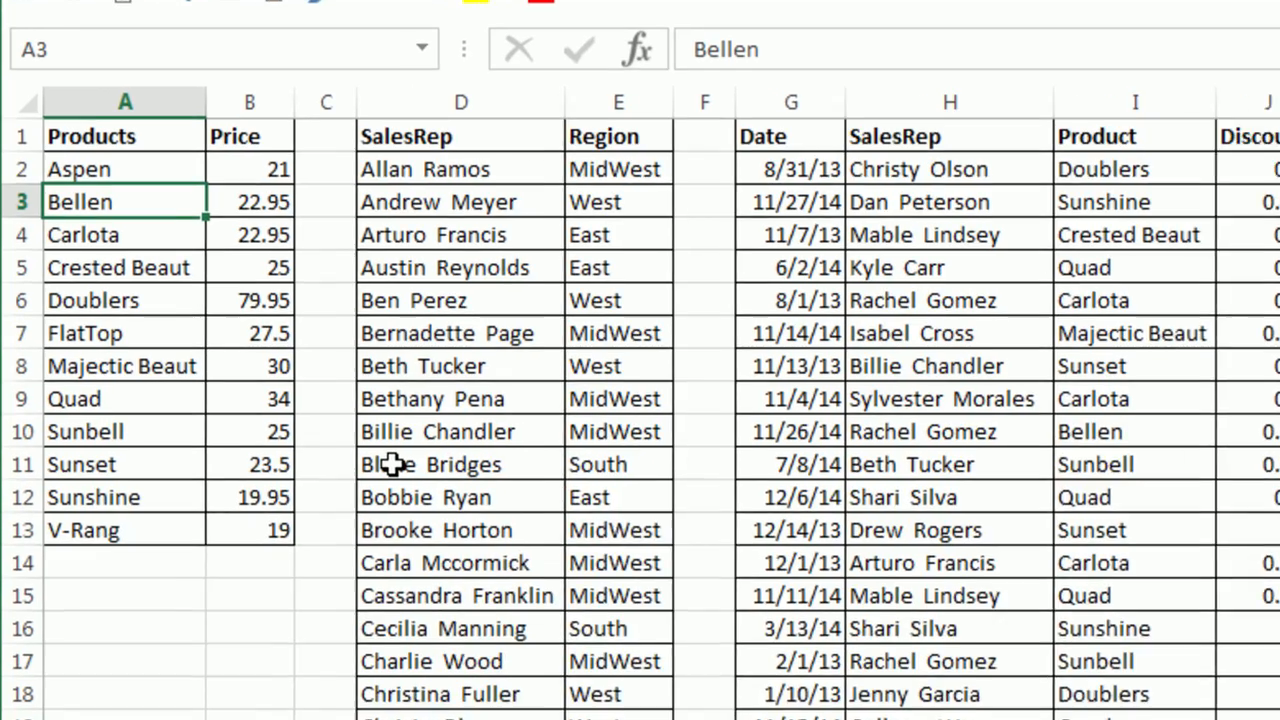
key("ctrl+t")
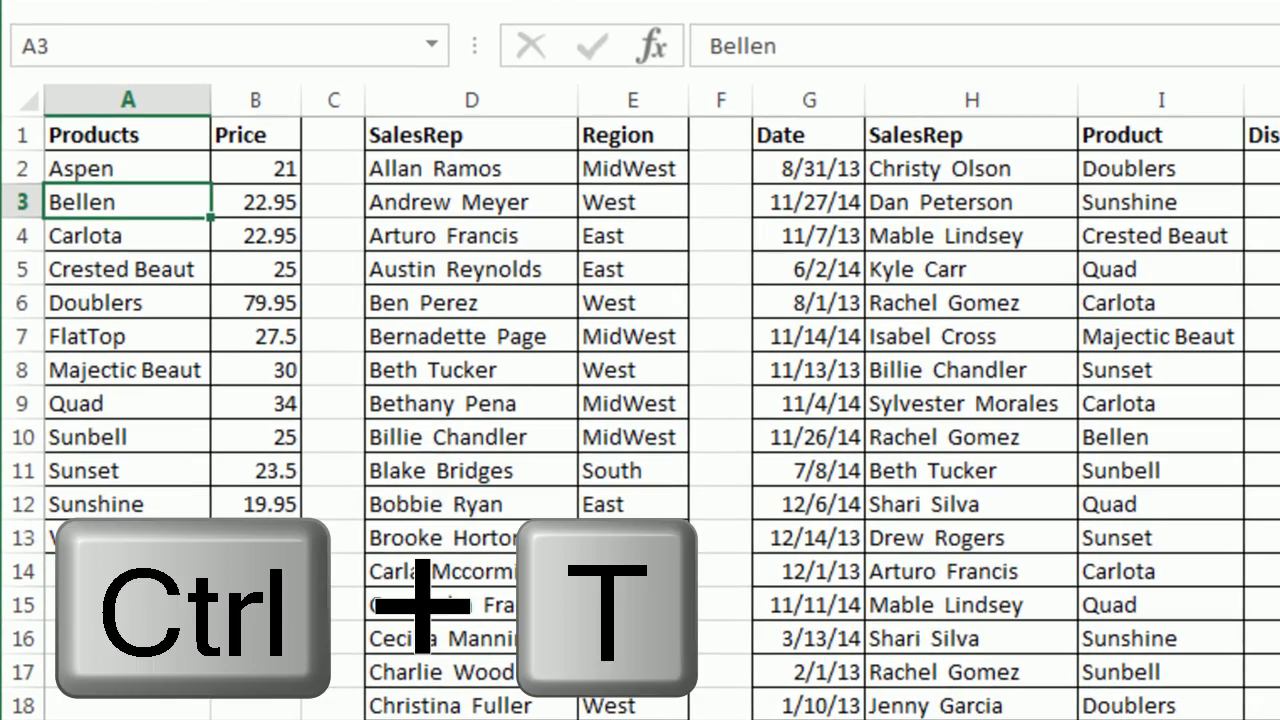
key("Return")
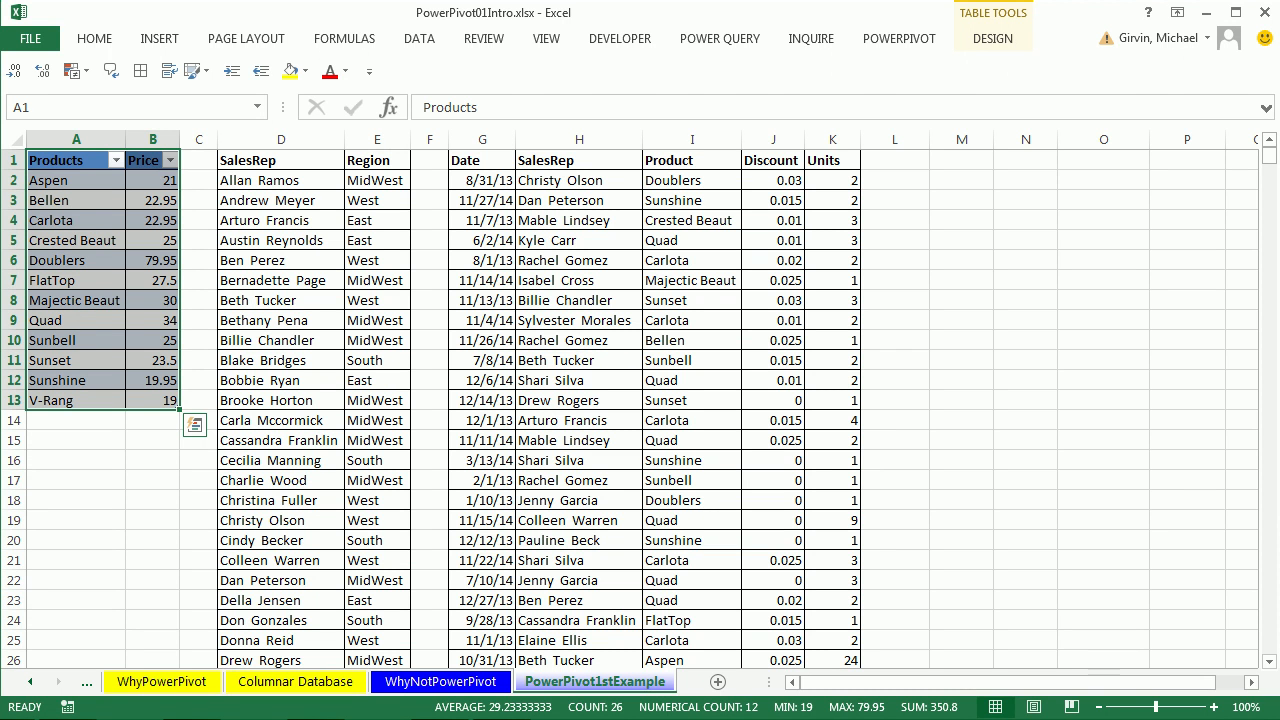
- Name the Products and Price table dProducts
left_click(985, 40)
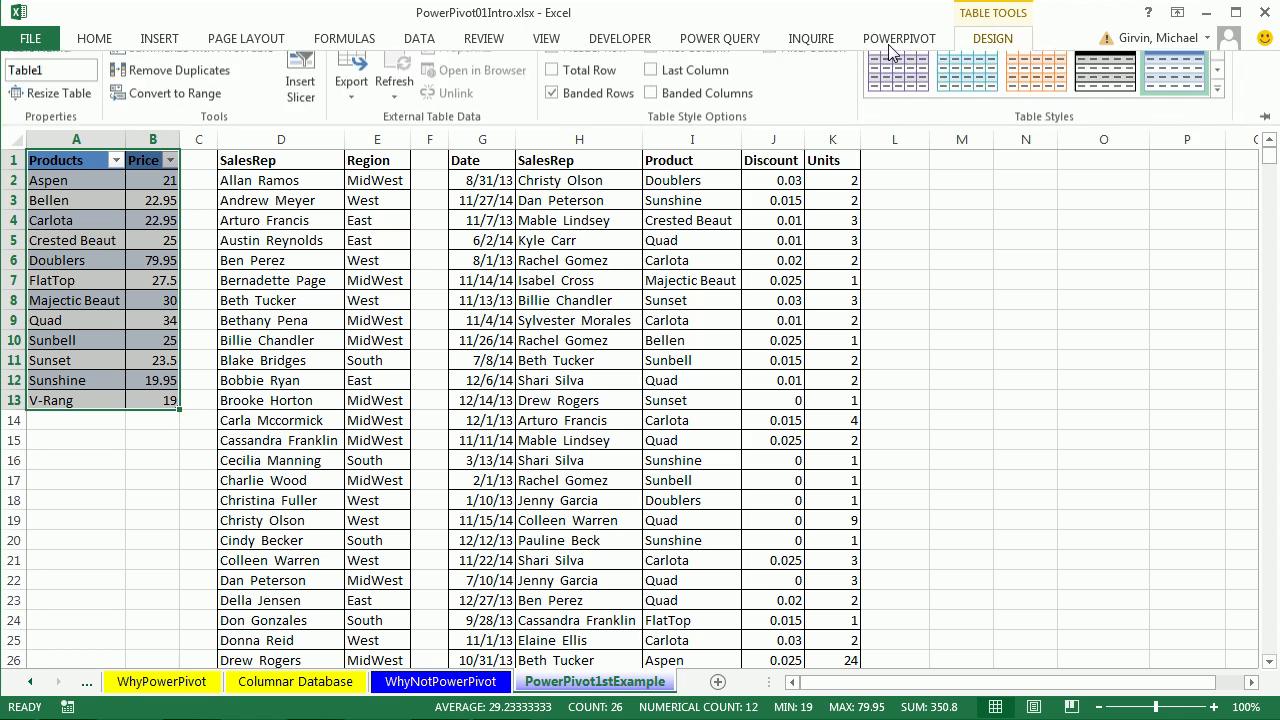
left_click(86, 349)
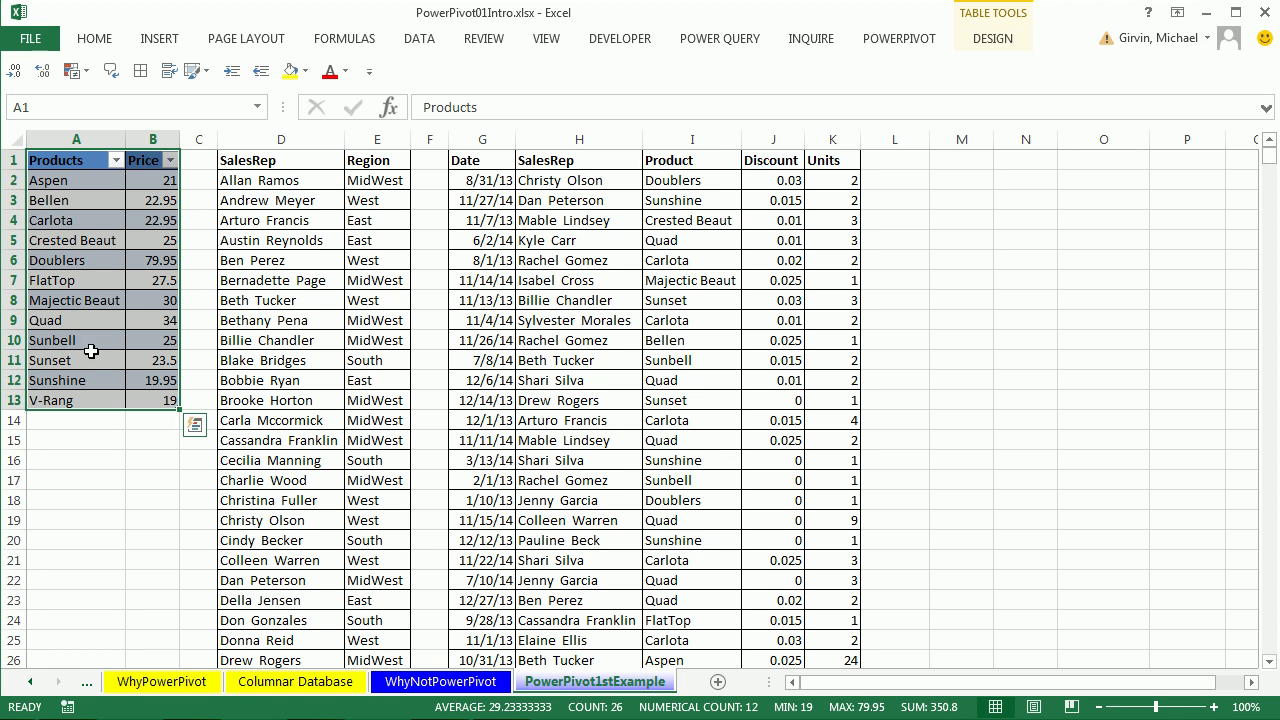
key("alt")
key("j")
key("t")
key("a")
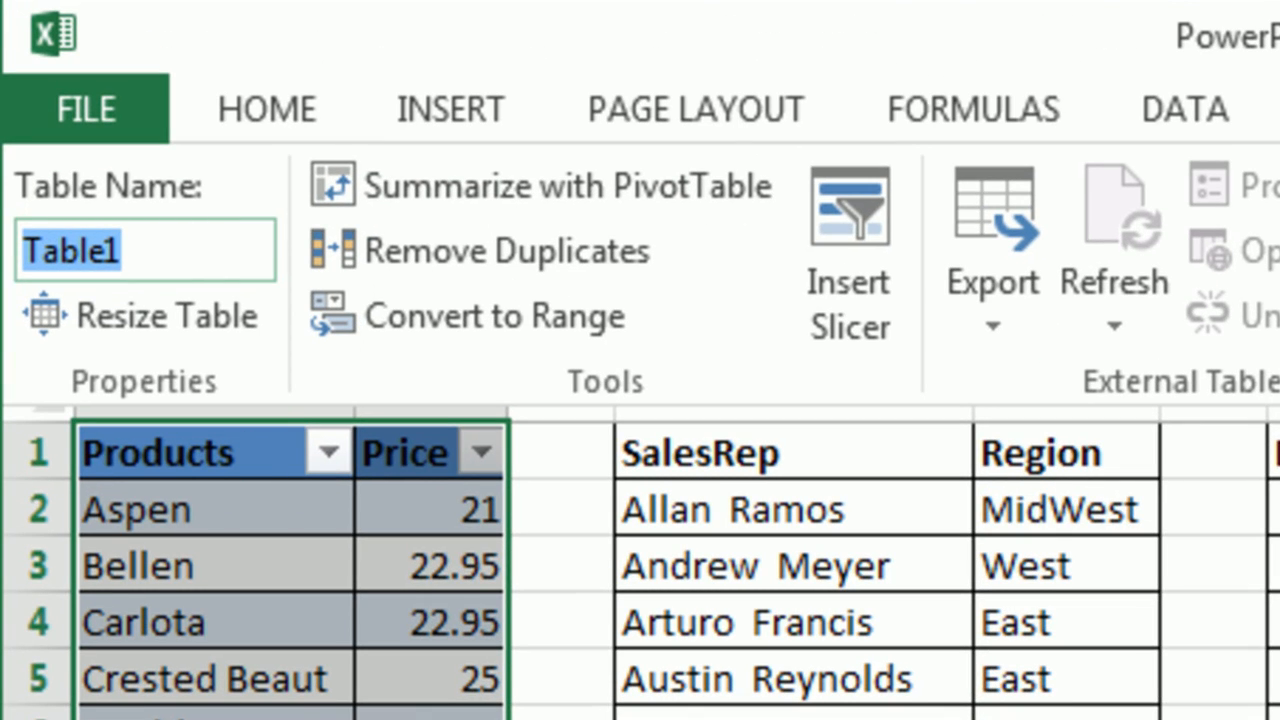
type("dPro")
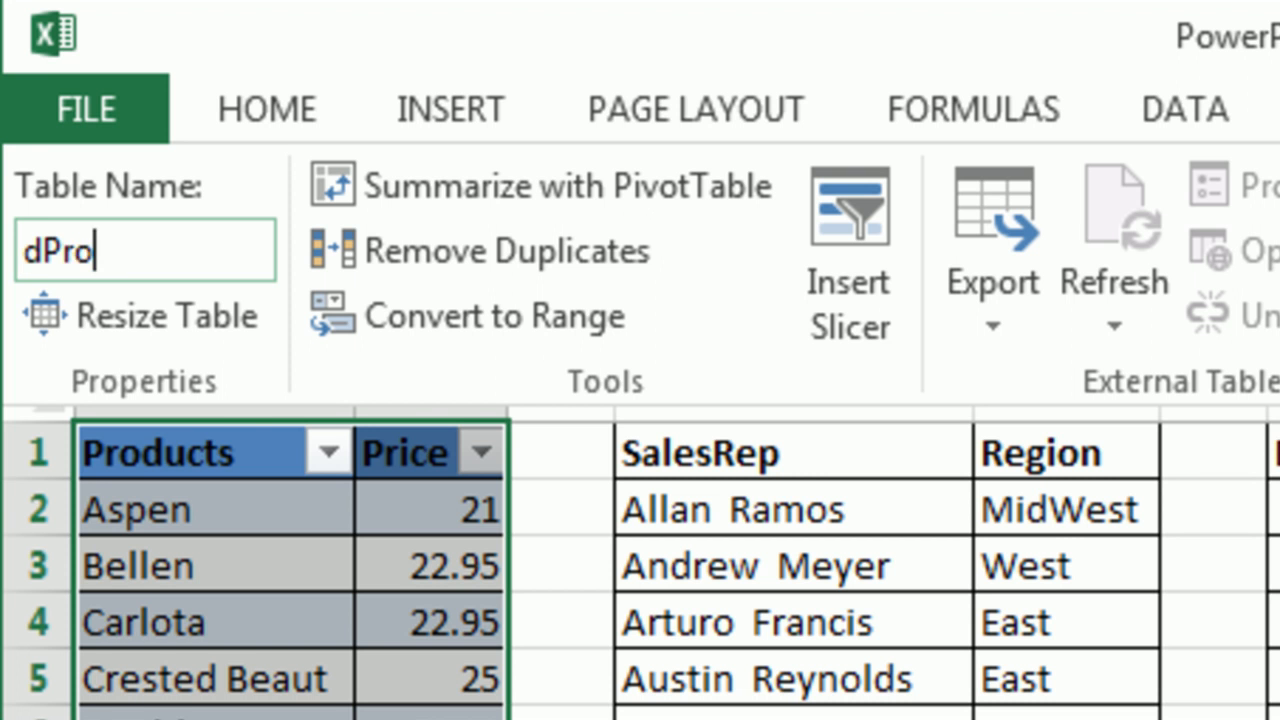
type("ducts")
key("Return")
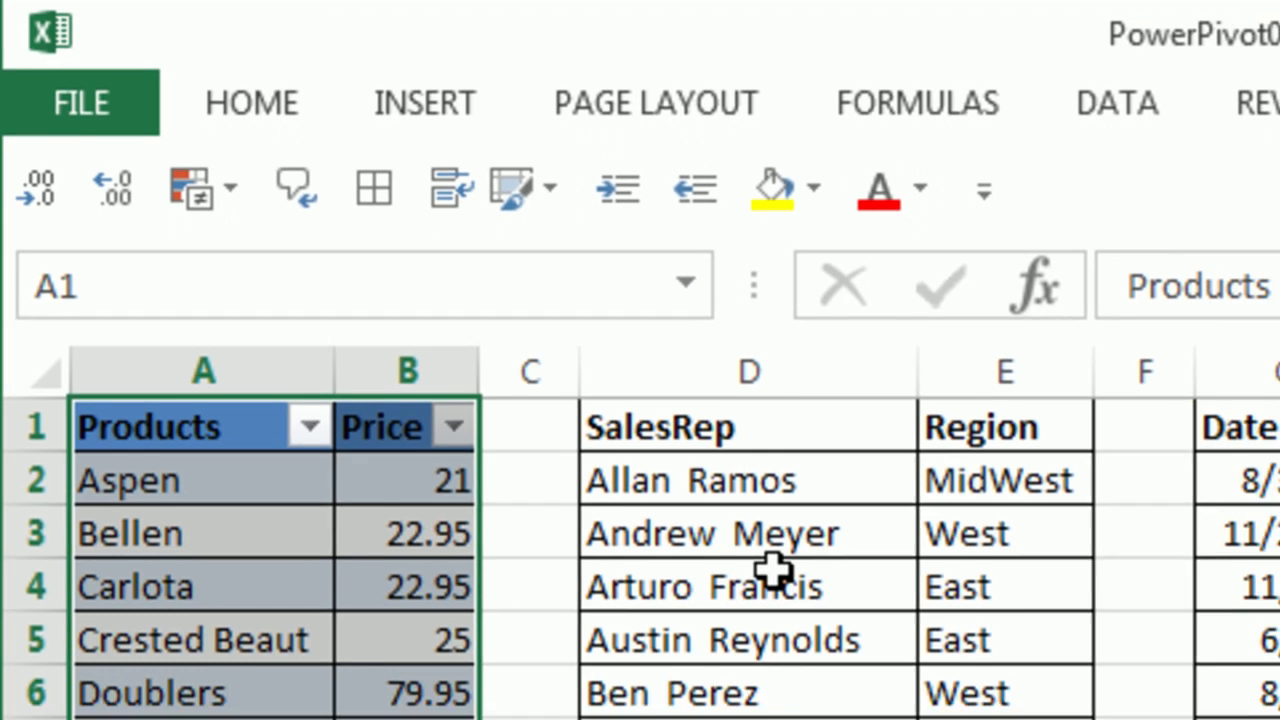
- Convert the SalesRep and Region range $D$1:$E$73 into an Excel table with headers
left_click(815, 622)
key("ctrl+t")
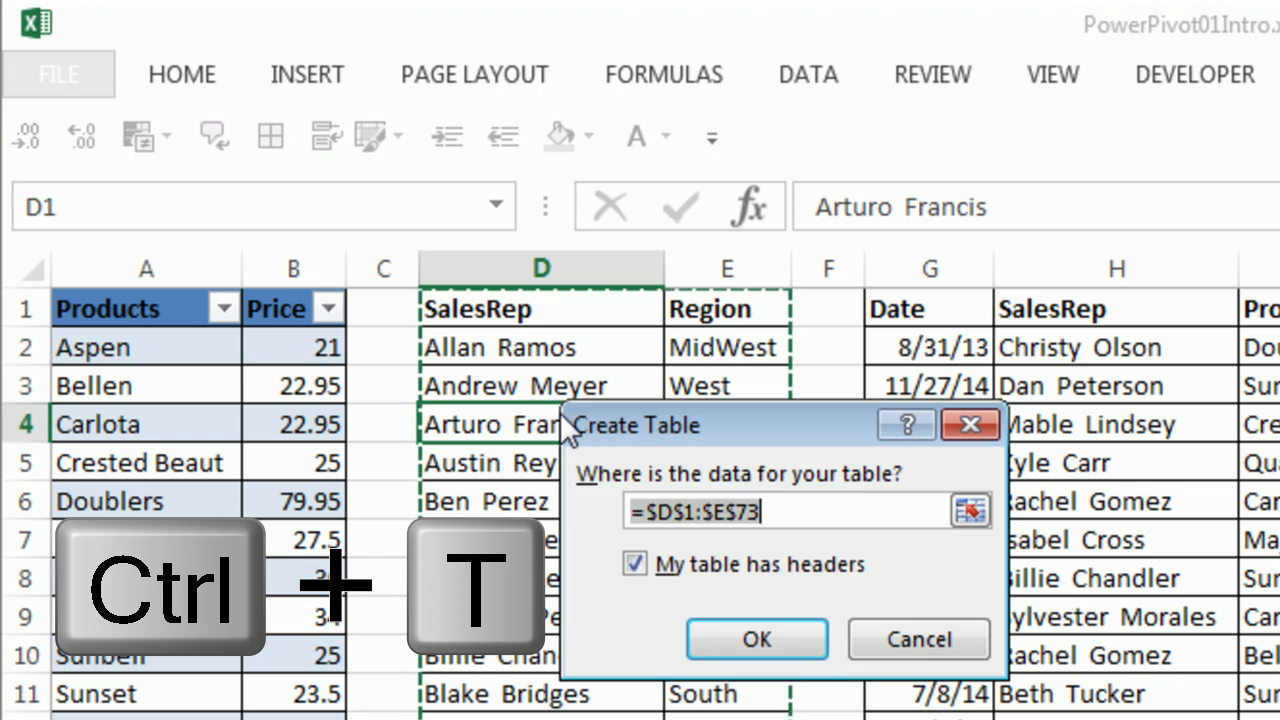
key("Return")
- Name the SalesRep and Region table dSalesRep
key("alt")
key("j")
key("t")
key("a")
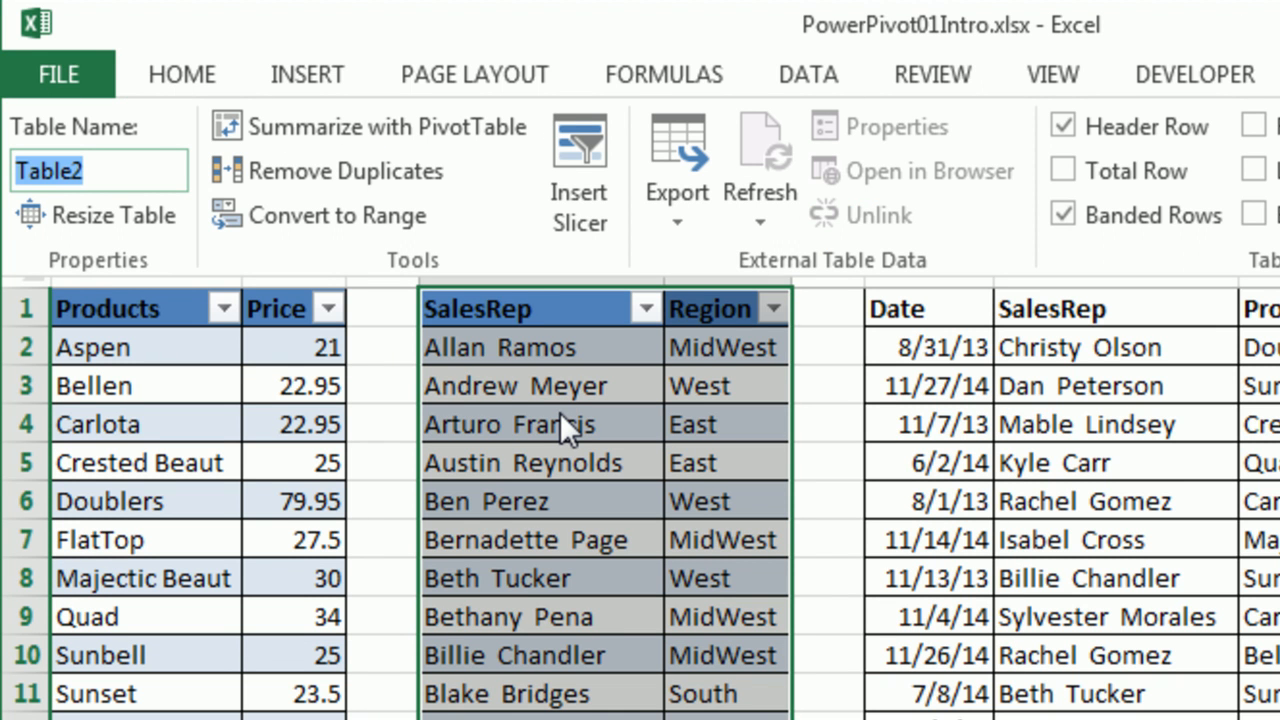
type("d")
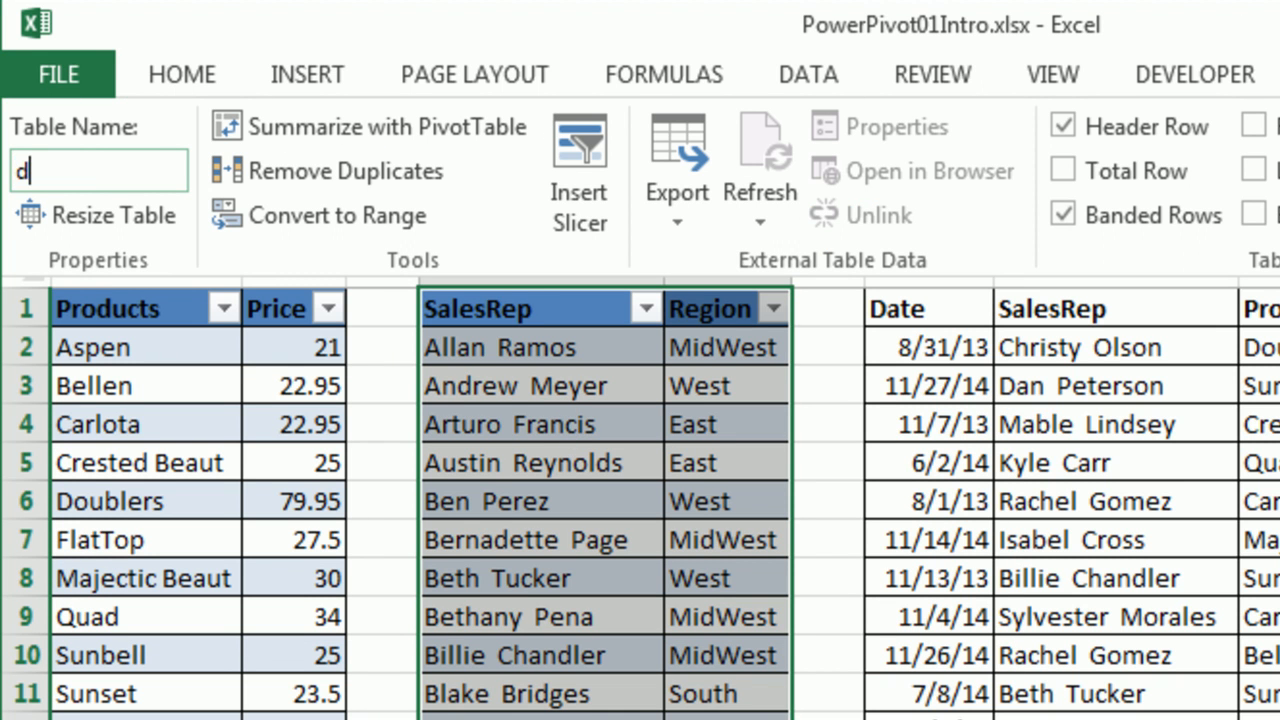
type("SalesRep")
key("Return")
- Convert the transaction data starting at the Date header in G1 into an Excel table
key("Right")
key("Right")
key("Right")
key("ctrl+t")
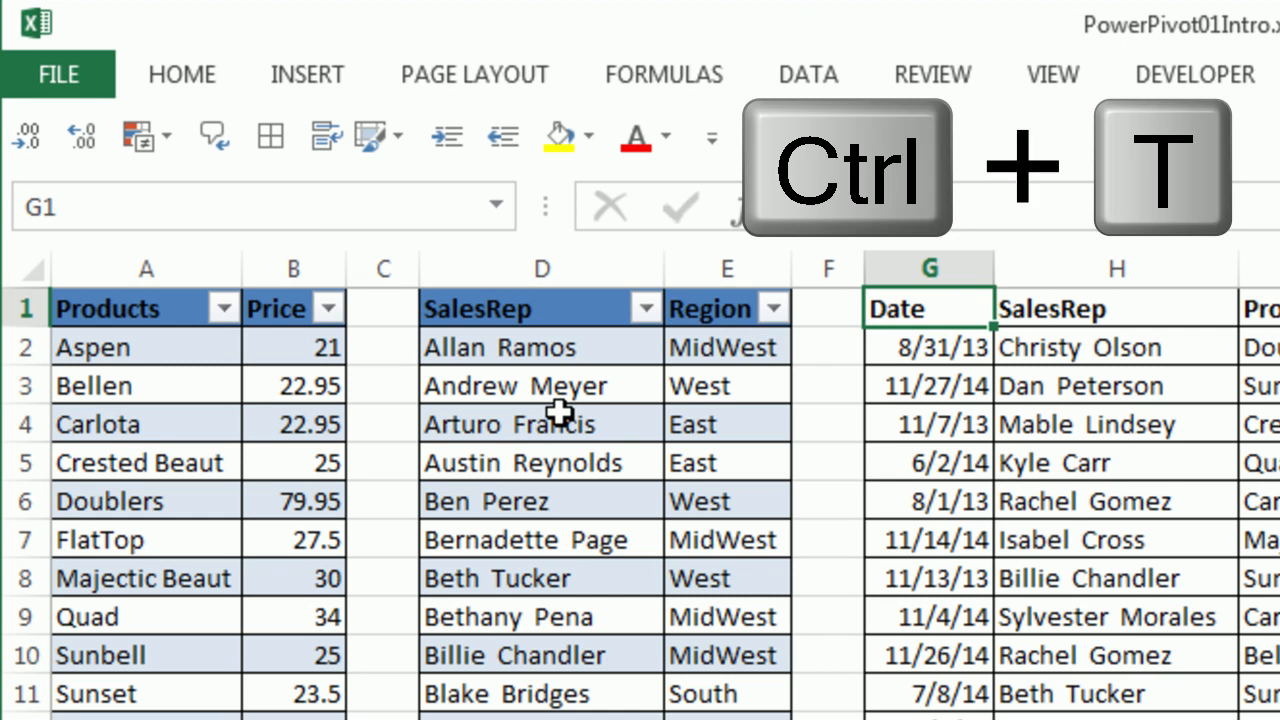
key("Return")
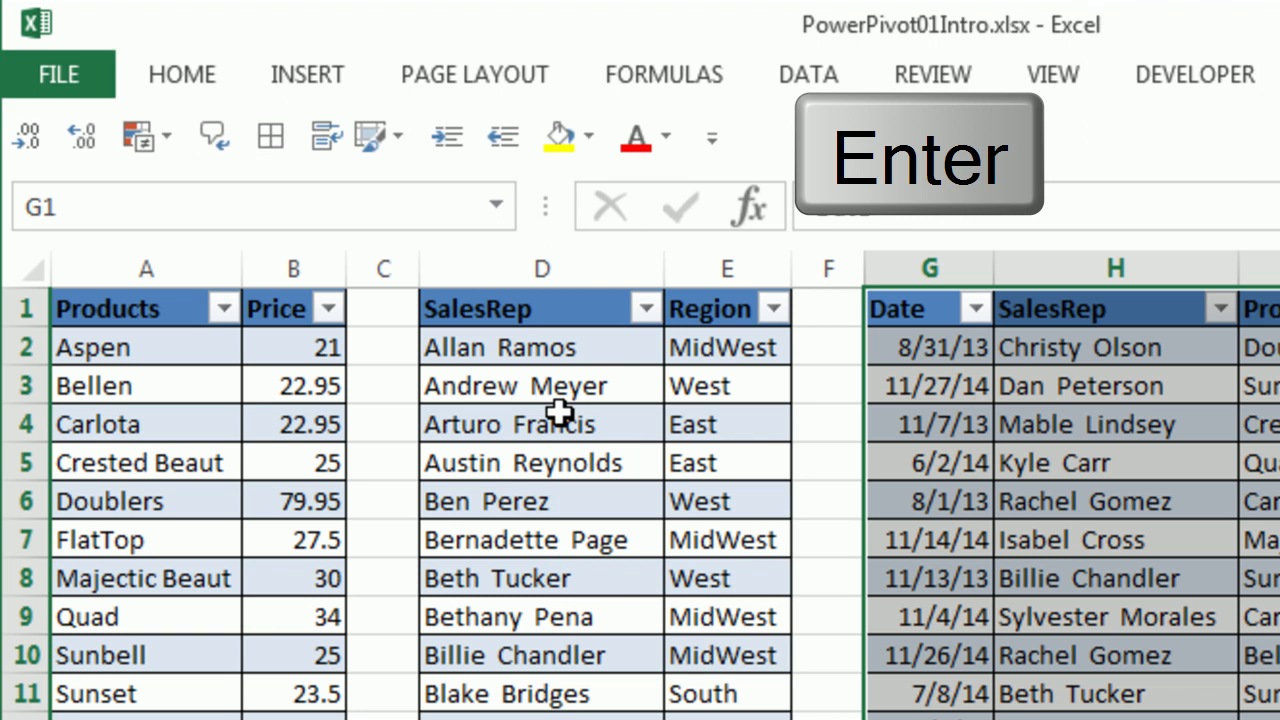
- Name the transaction table fTransactions
key("alt")
key("j")
key("t")
type("a")
type("f")
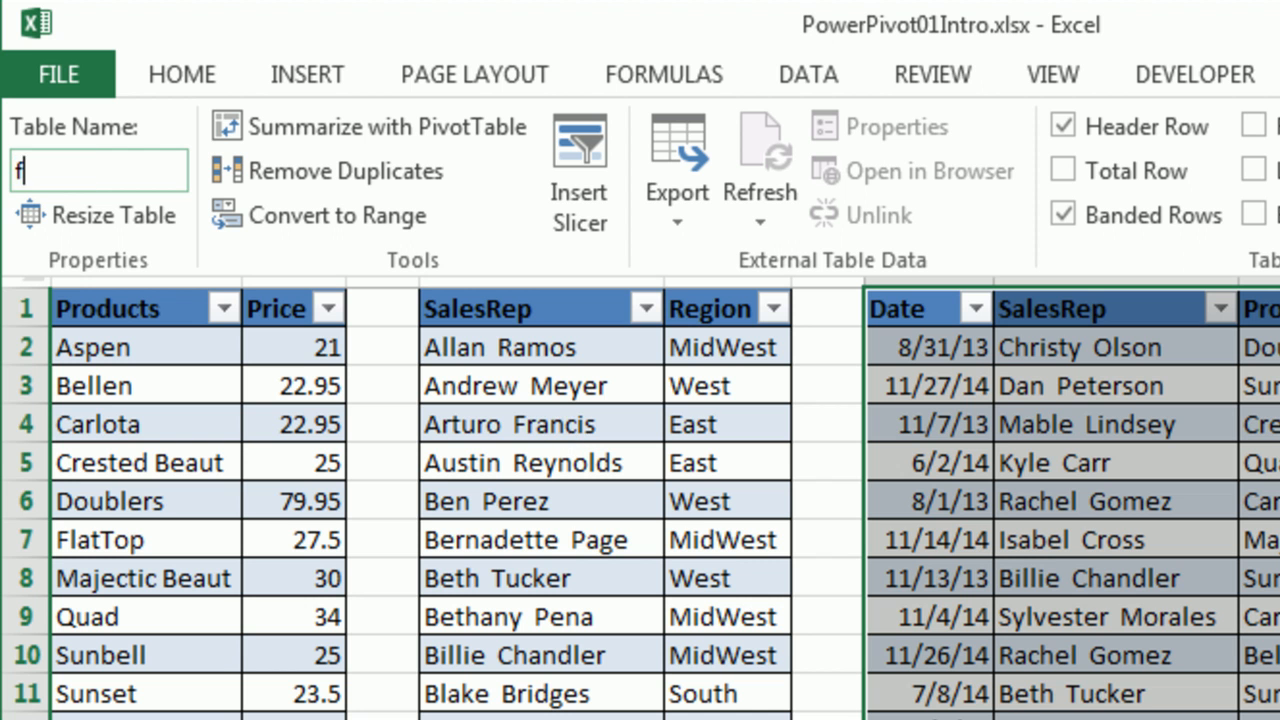
type("Transactions")
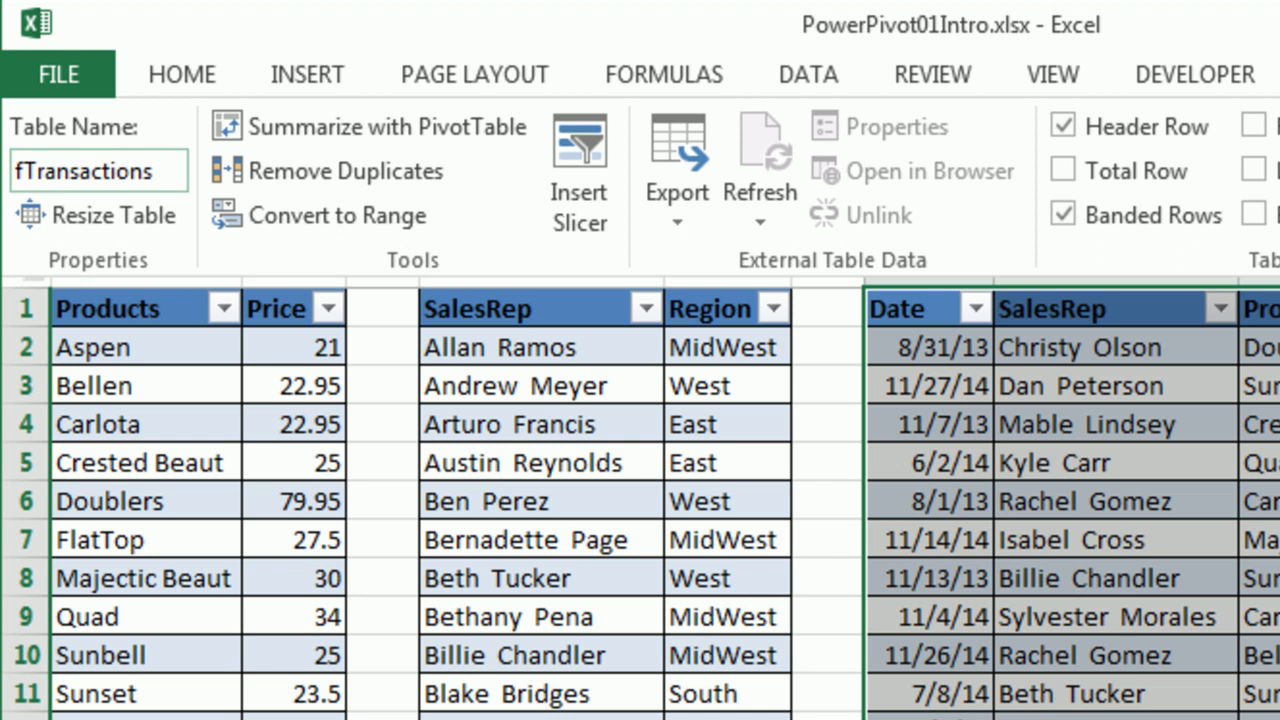
key("Return")
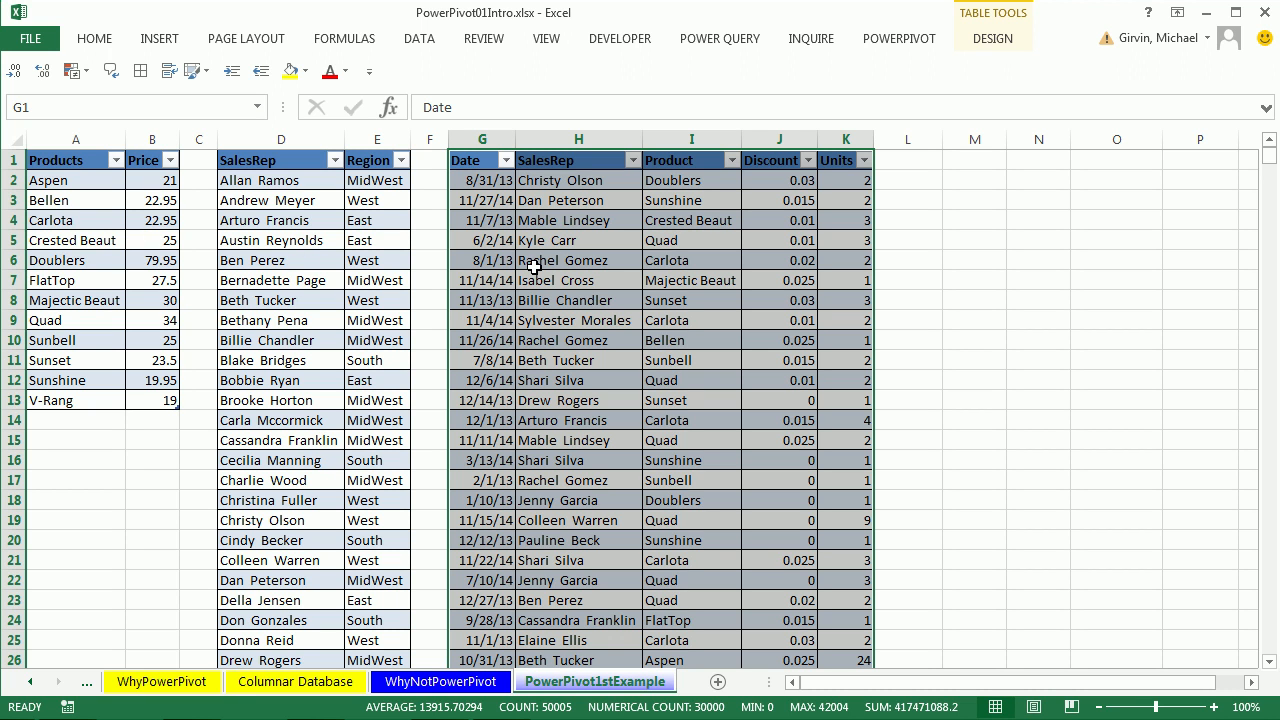
- Check the table name assigned to the Products and Price table
left_click(107, 253)
left_click(306, 218)
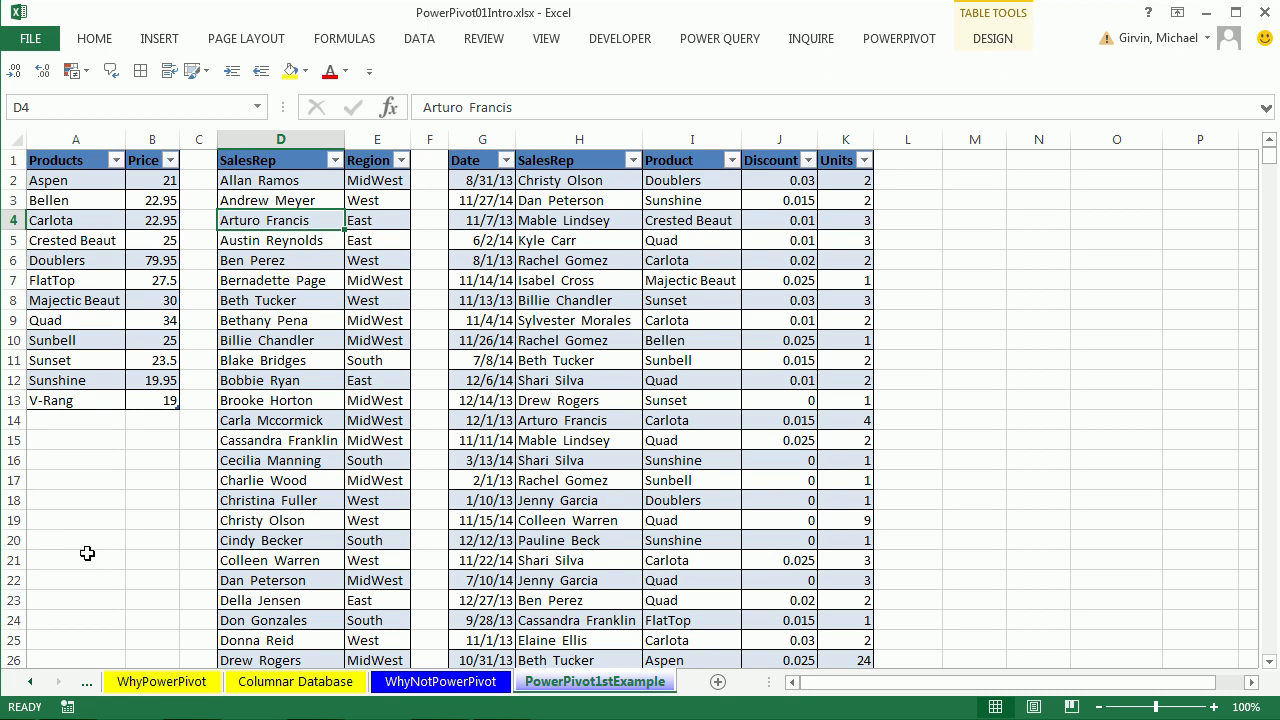
left_click(105, 245)
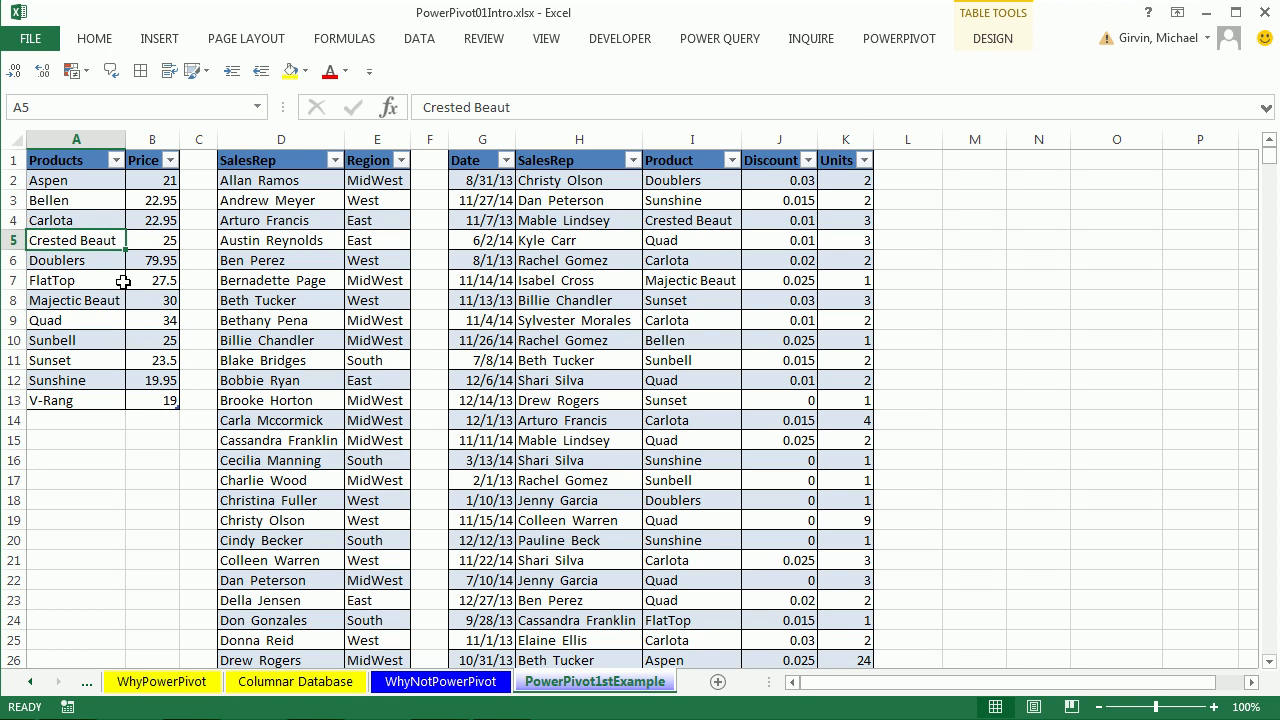
key("alt+j")
key("t")
key("a")
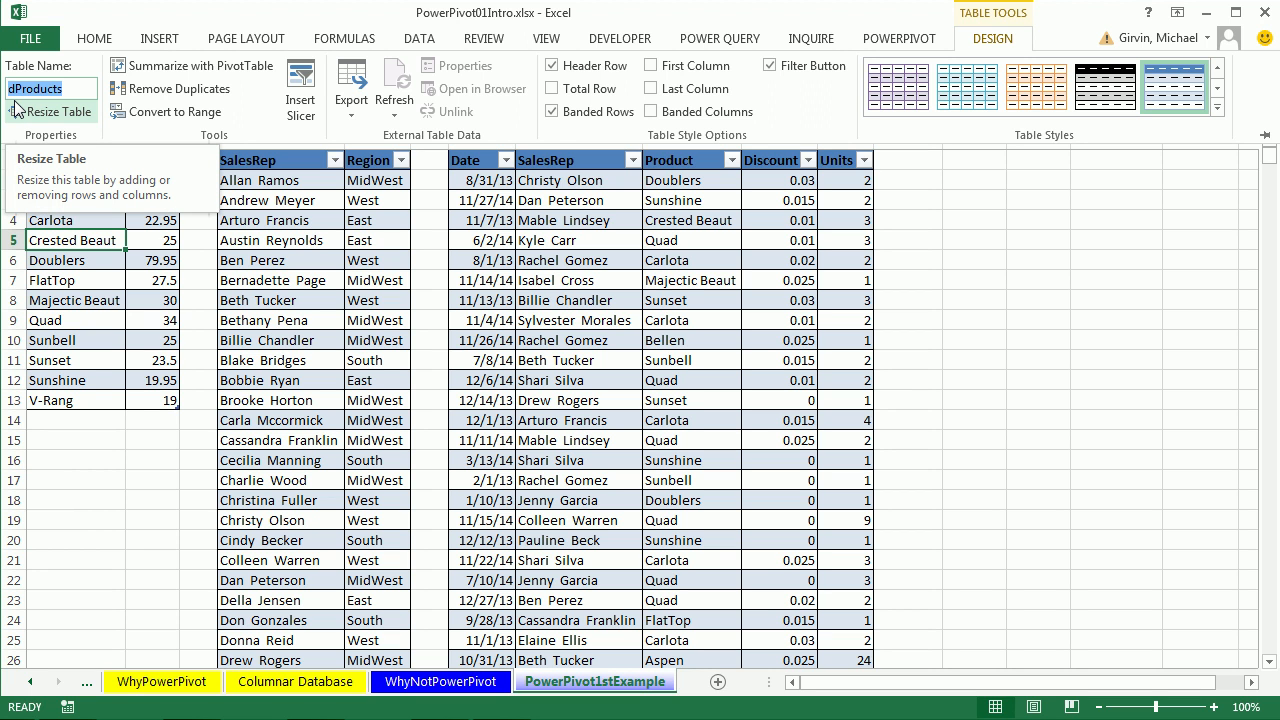
- Add the dProducts table to the PowerPivot Data Model as a linked table
left_click(116, 234)
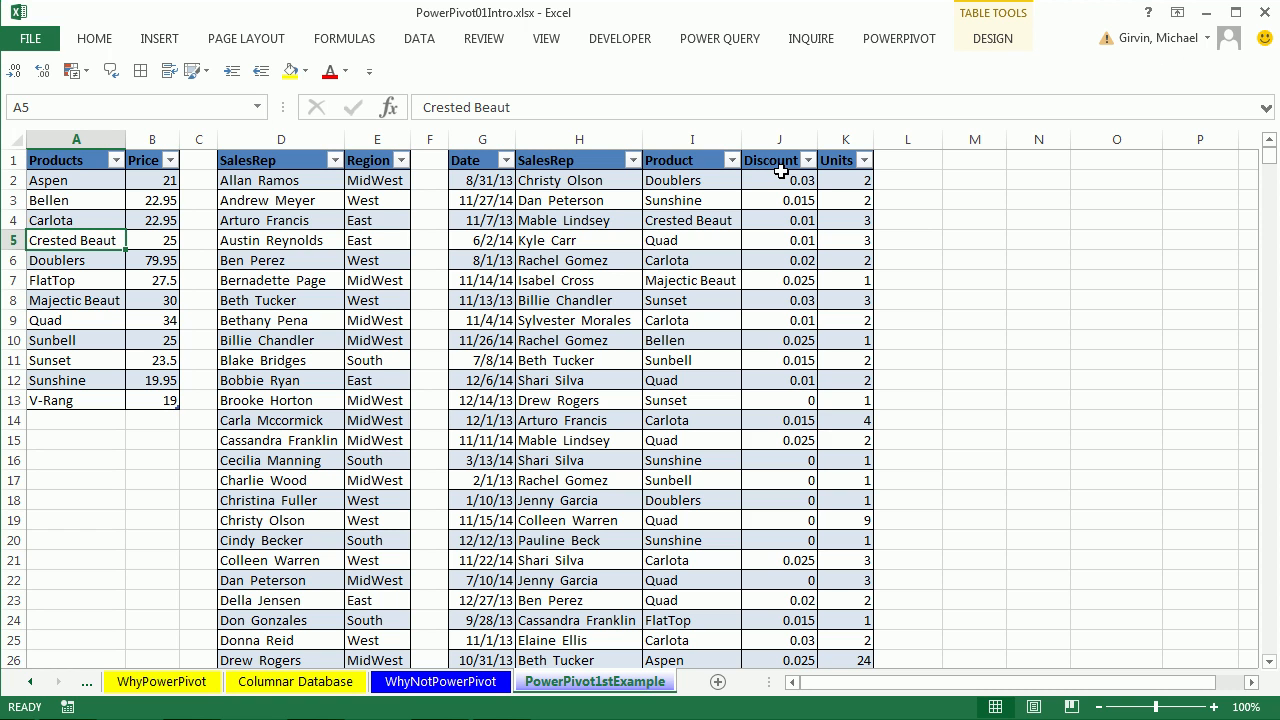
left_click(896, 40)
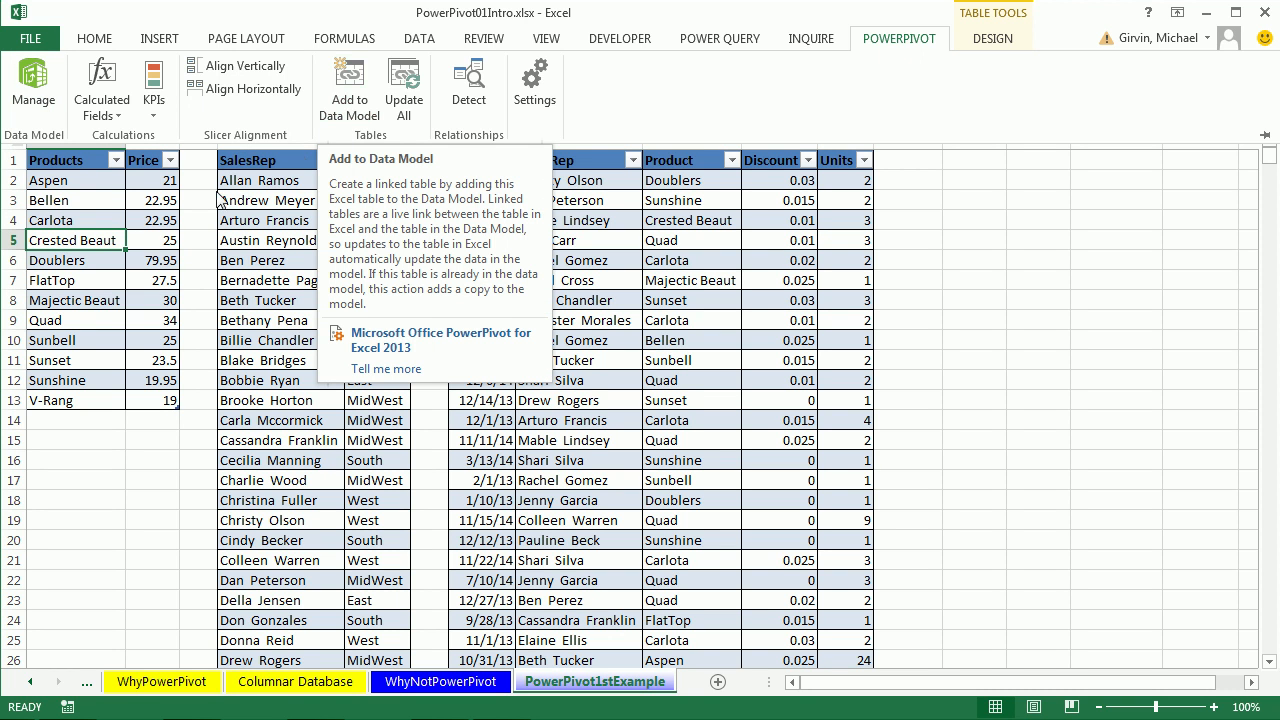
left_click(352, 100)
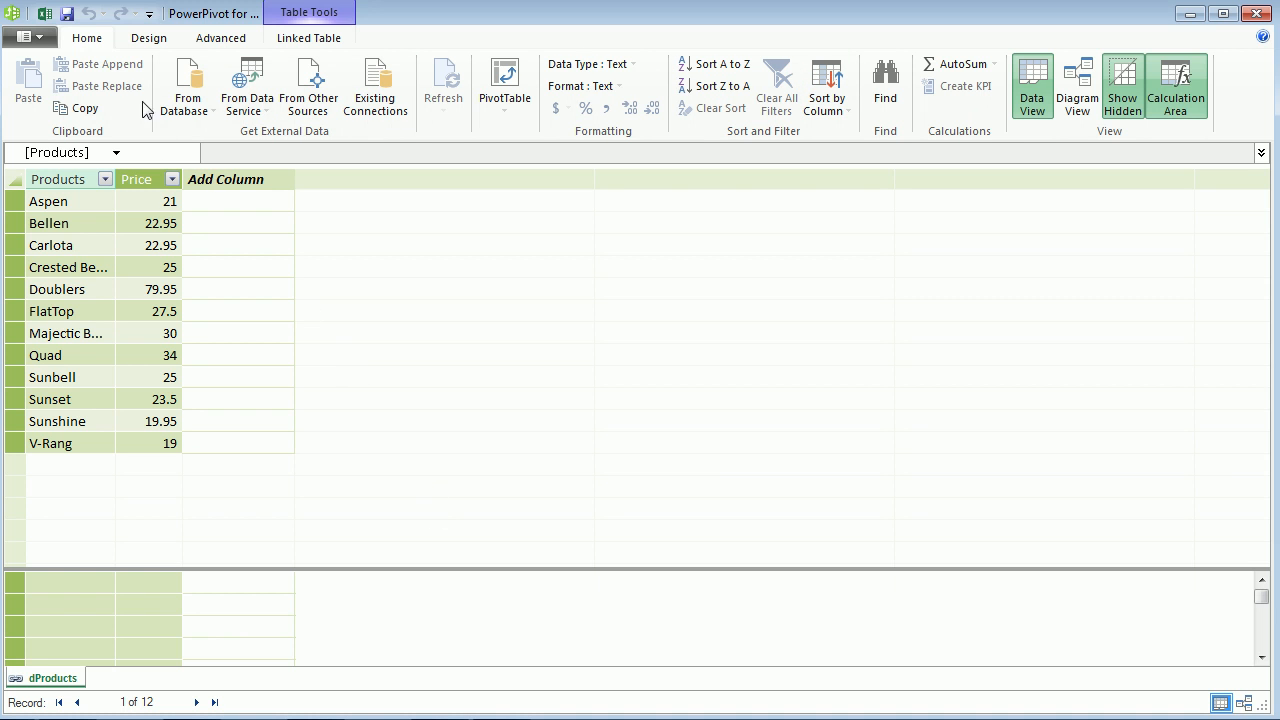
- Review the PowerPivot window's design, advanced and linked-table commands, and switch back and forth between that window and the Excel workbook
left_click(148, 40)
left_click(205, 42)
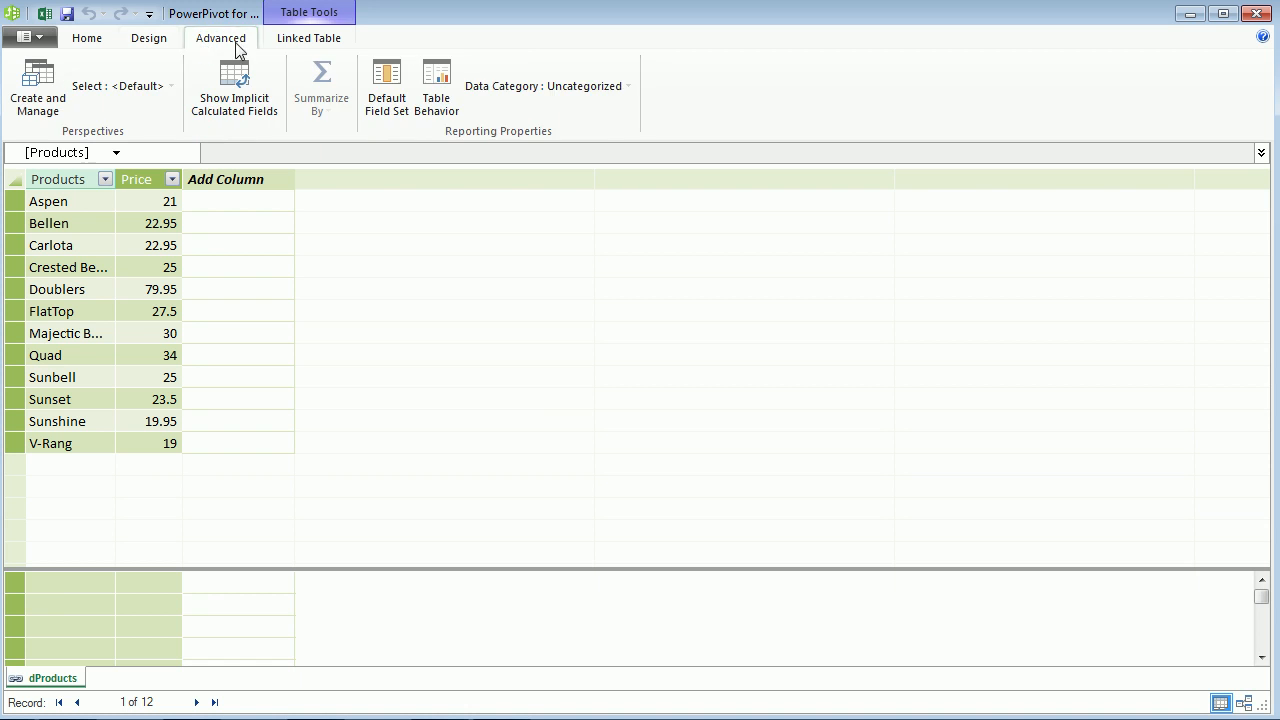
left_click(310, 40)
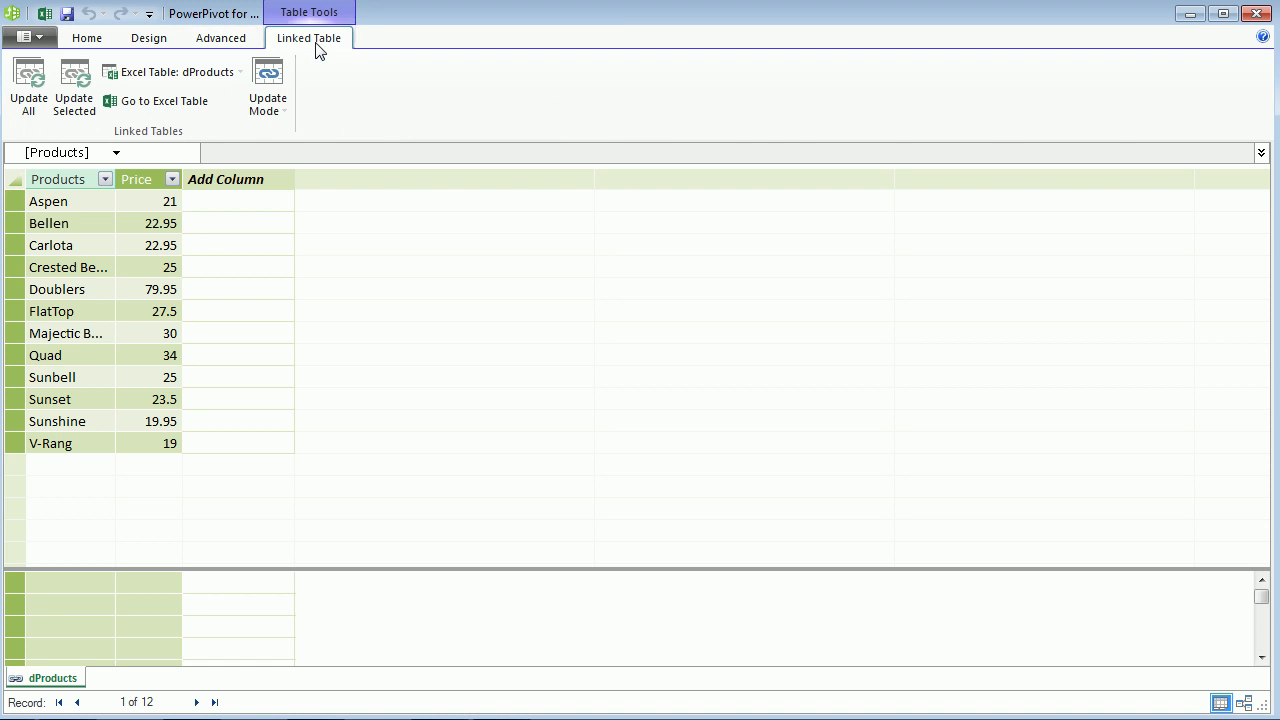
left_click(88, 42)
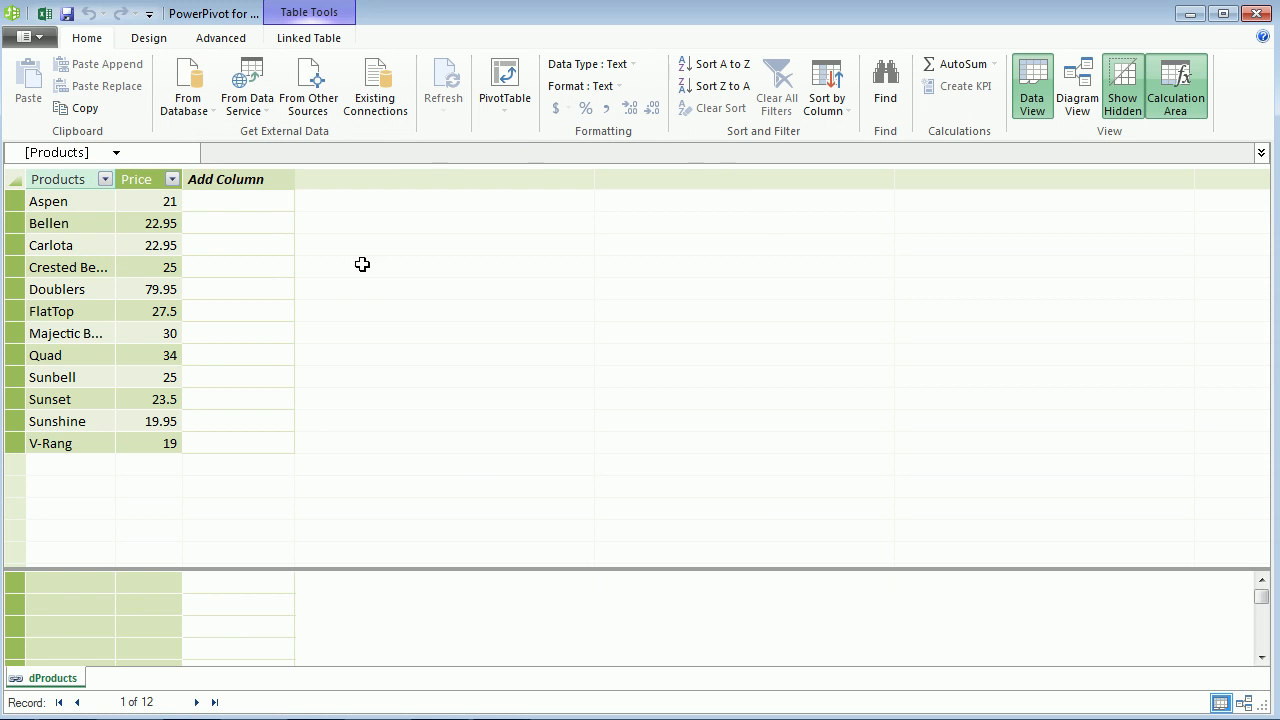
key("alt+Tab")
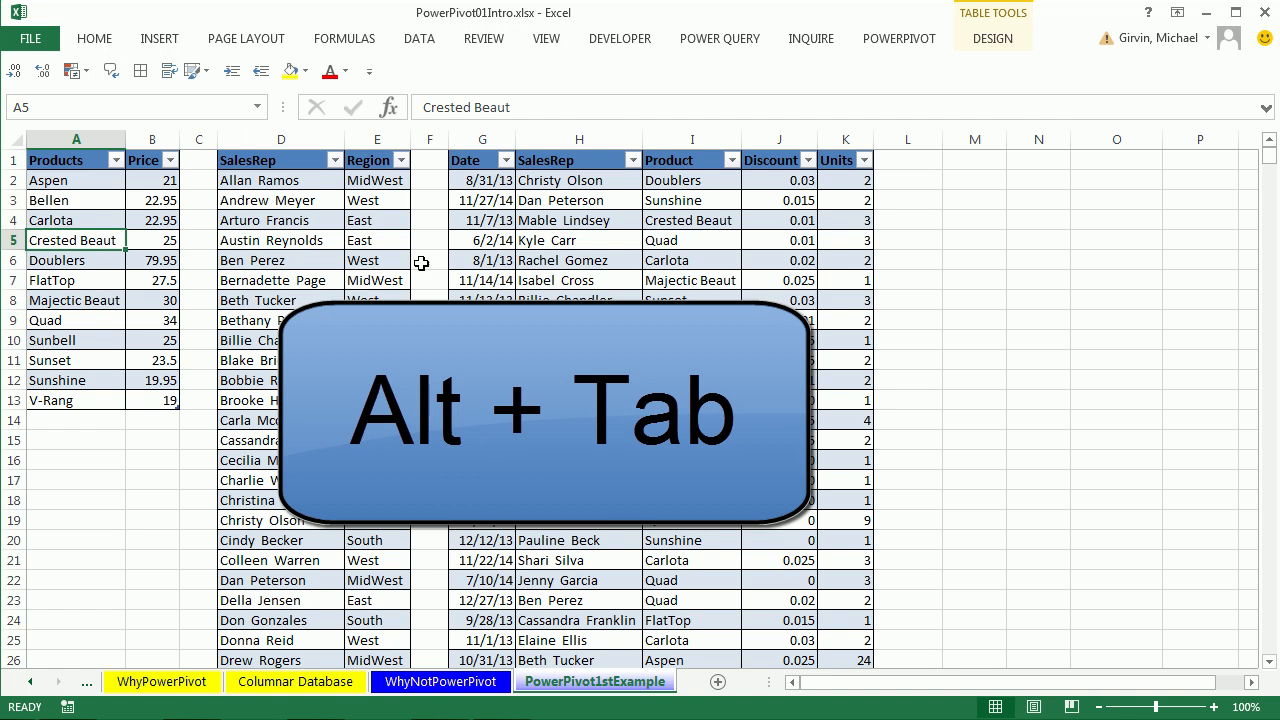
key("alt+Tab")
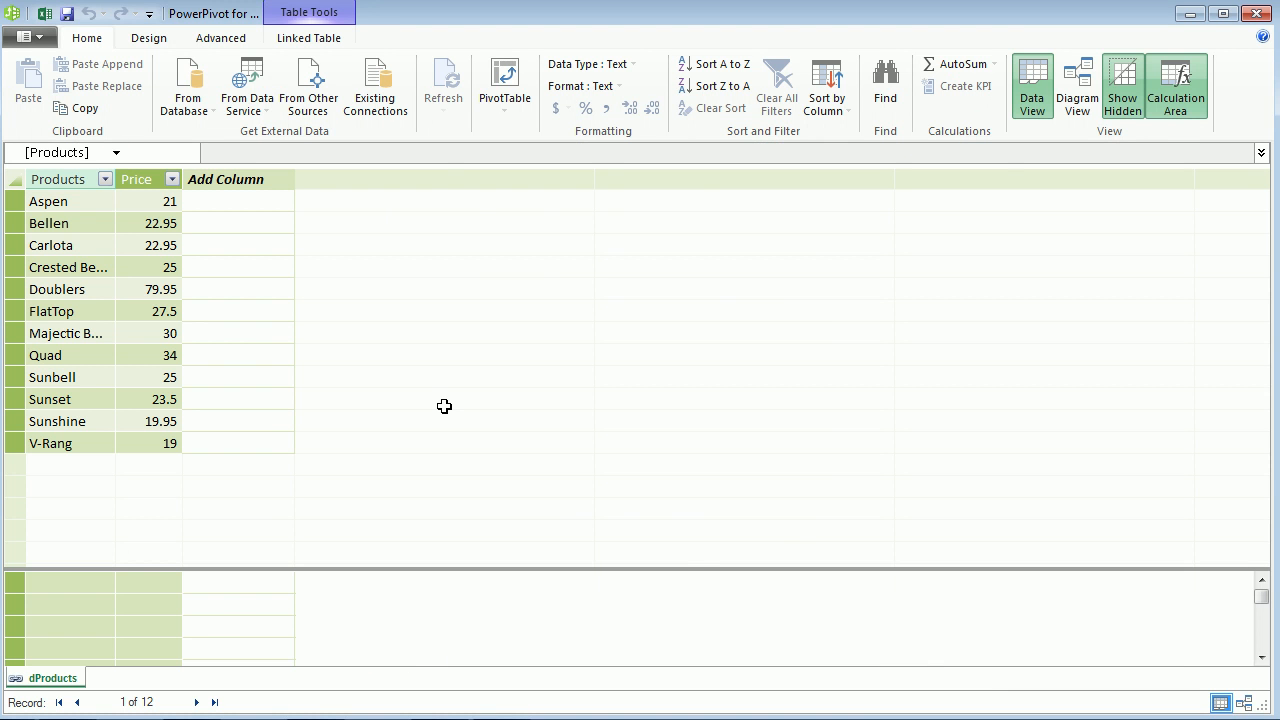
key("alt+Tab")
key("alt+Tab")
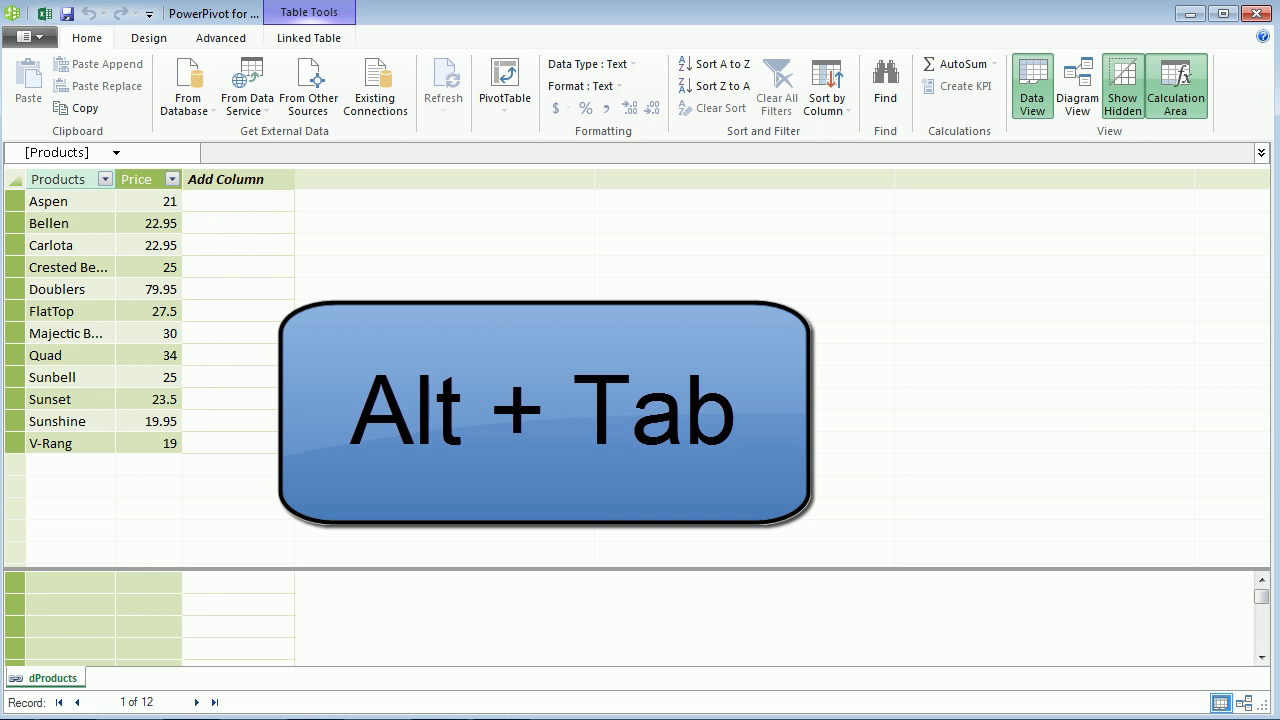
- Switch to the Excel workbook and add the dSalesRep table with the SalesRep and Region columns to the Data Model
key("alt+Tab")
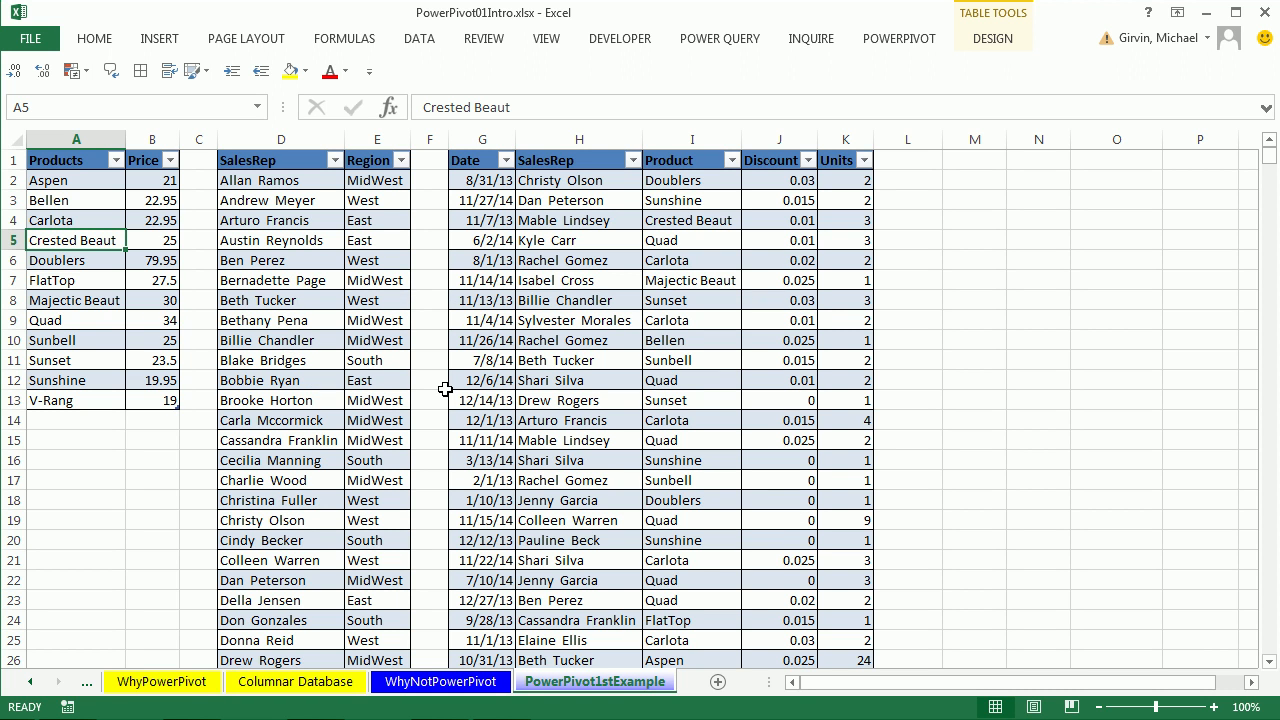
left_click(287, 206)
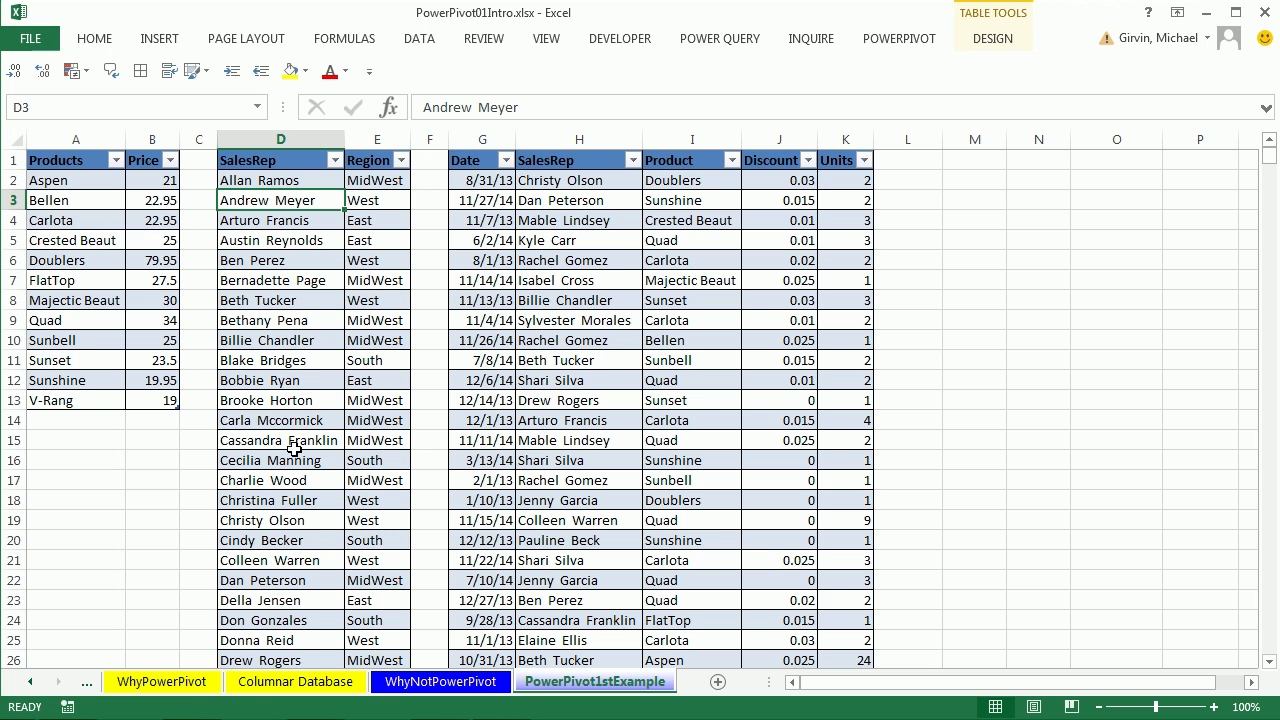
key("alt")
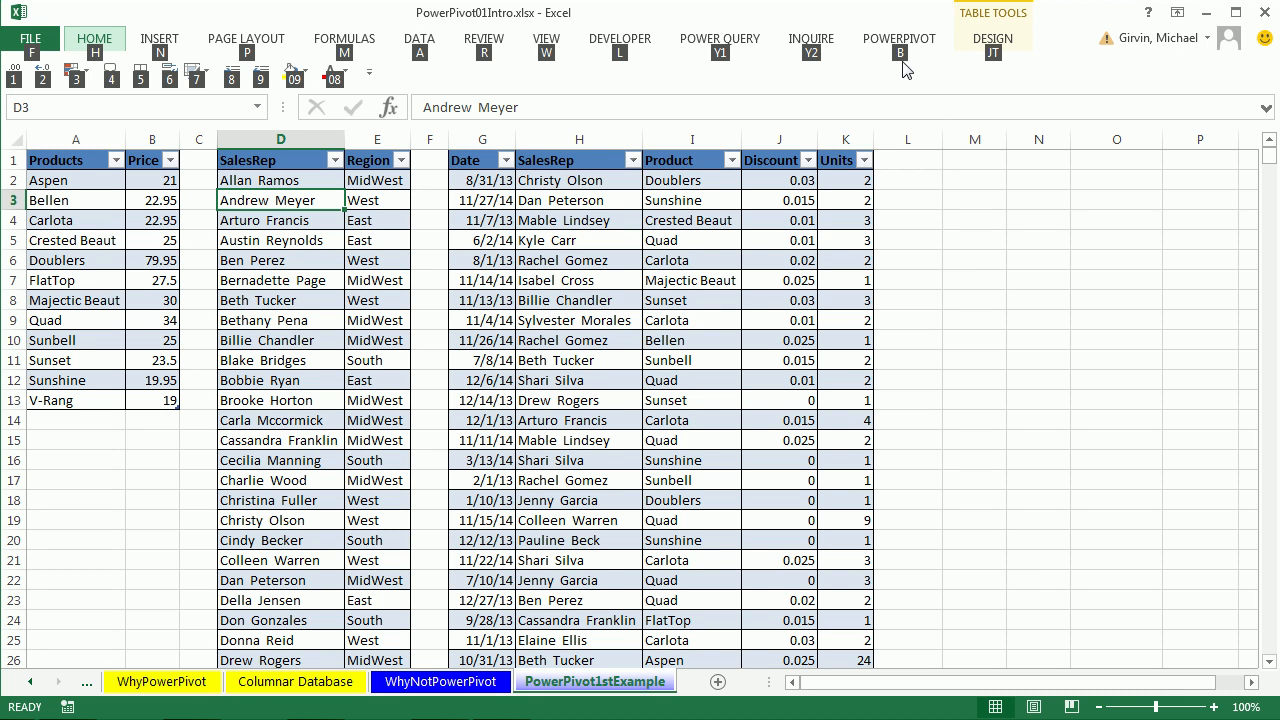
key("b")
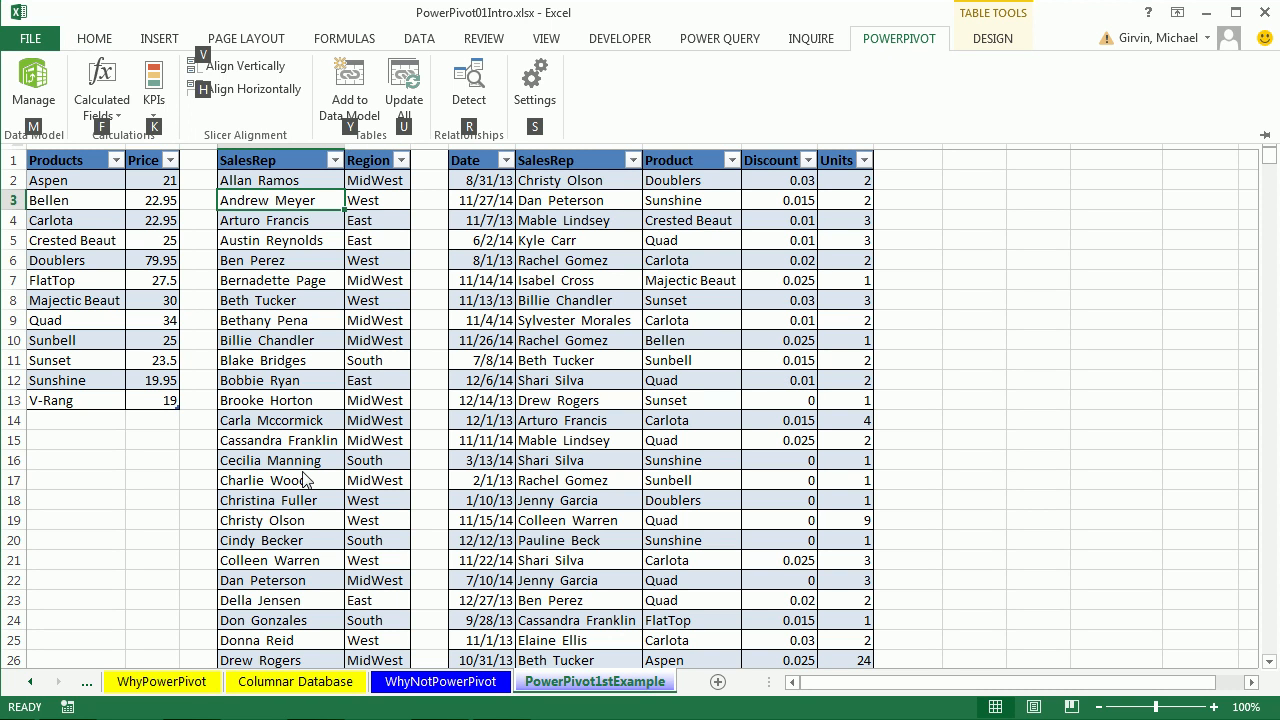
key("Escape")
key("alt")
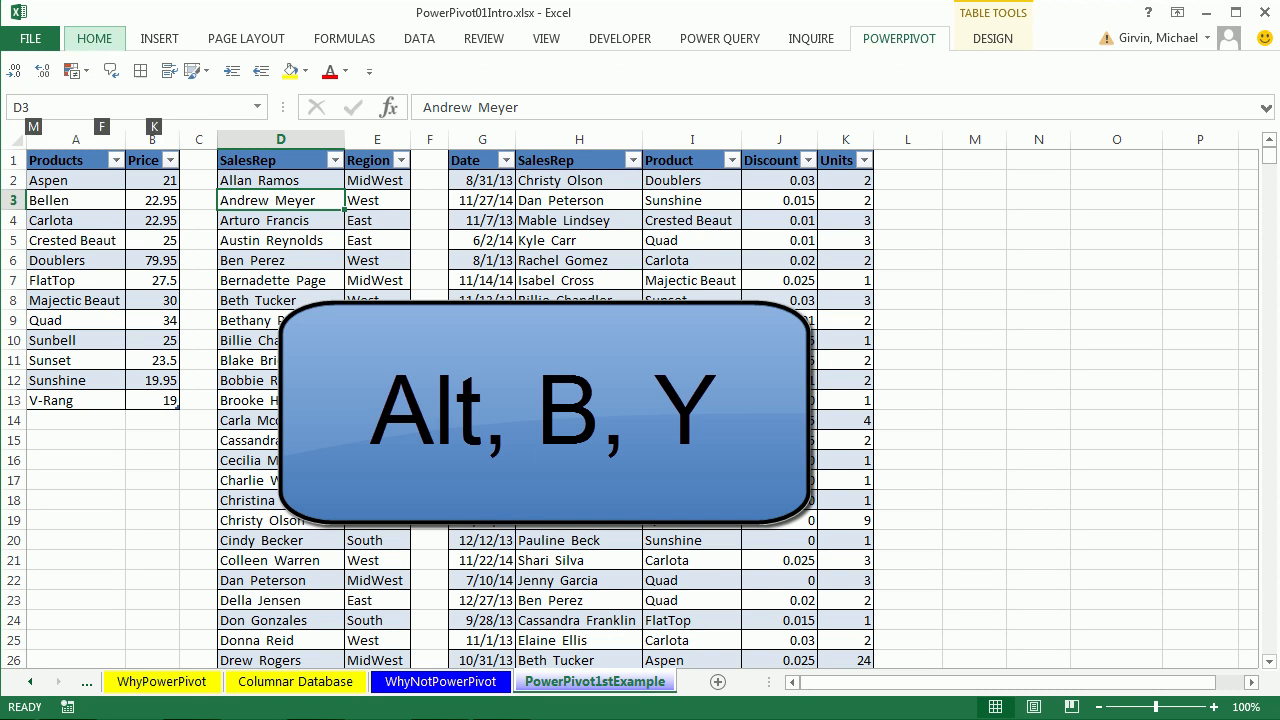
key("b")
key("y")
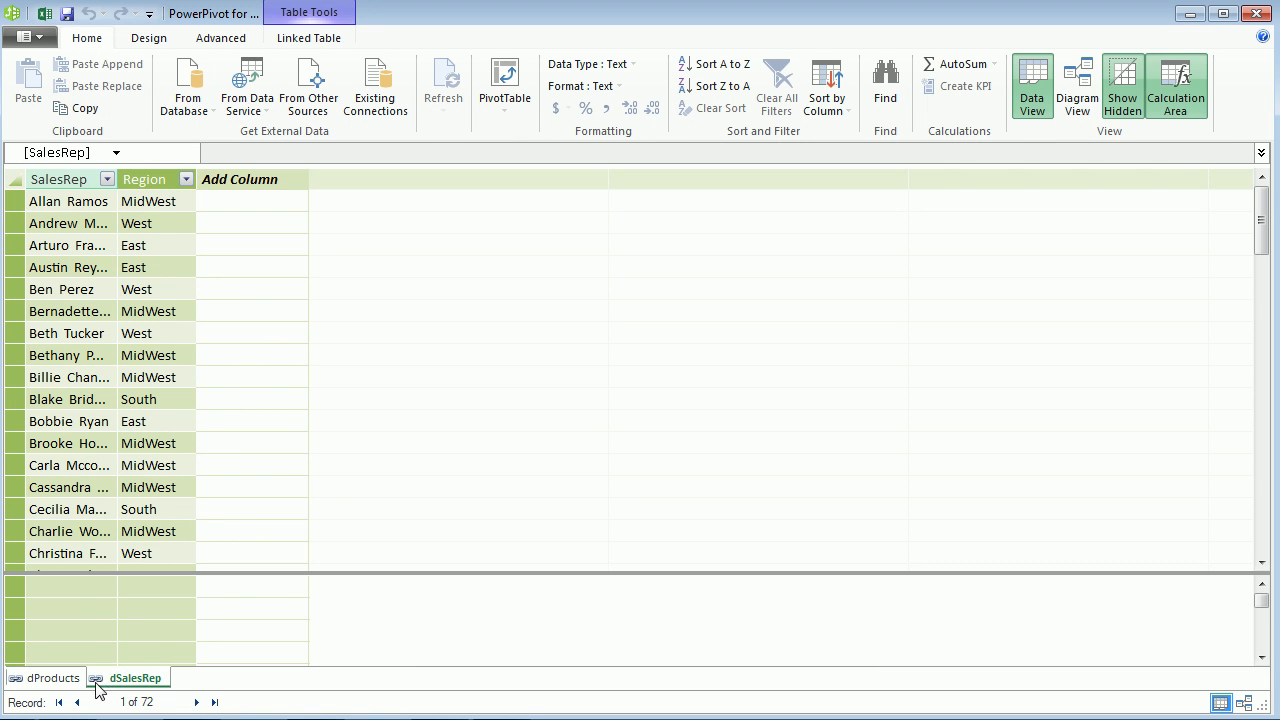
- Return to the Excel workbook and add the fTransactions table to the Data Model
key("alt+Tab")
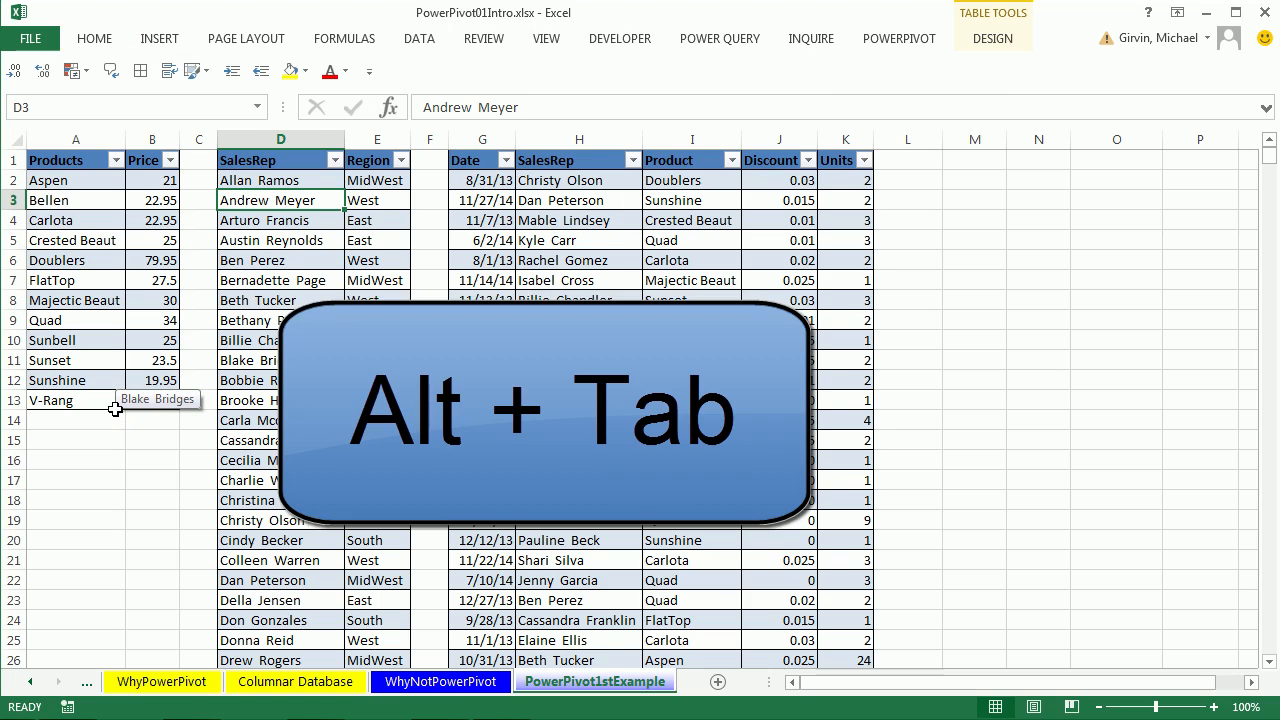
key("Right")
key("Right")
key("Right")
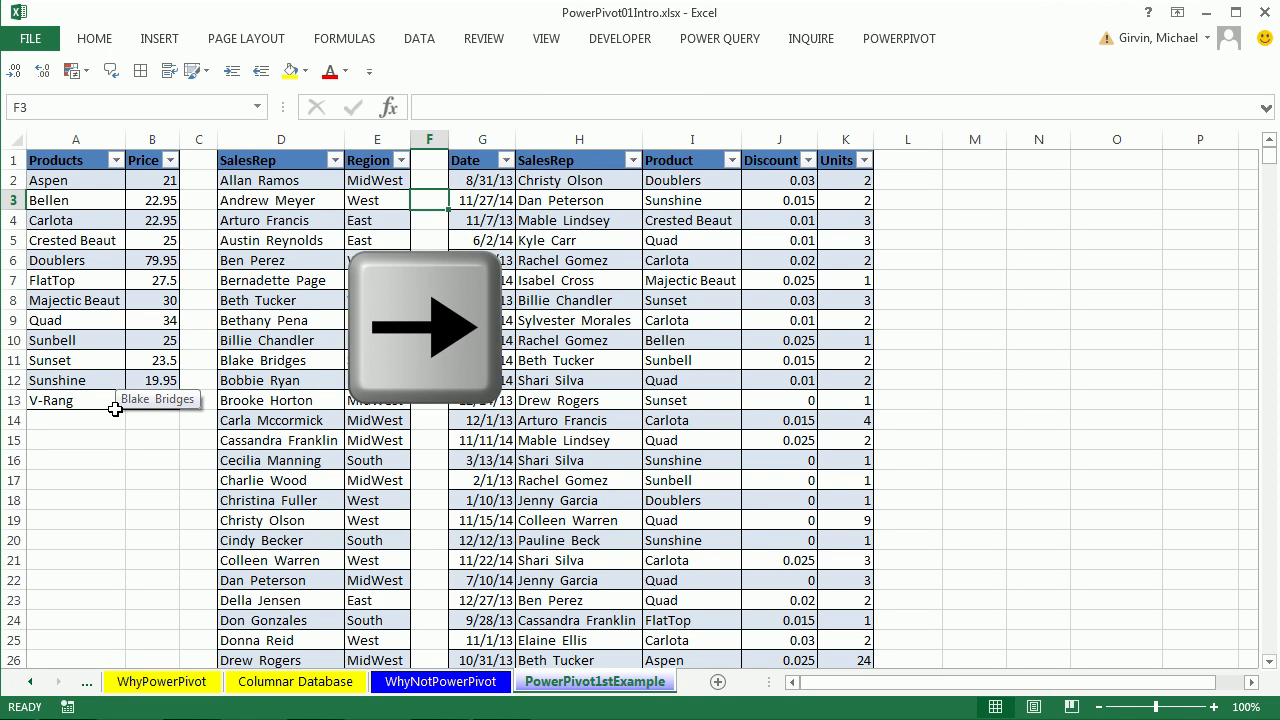
key("alt")
key("b")
key("y")
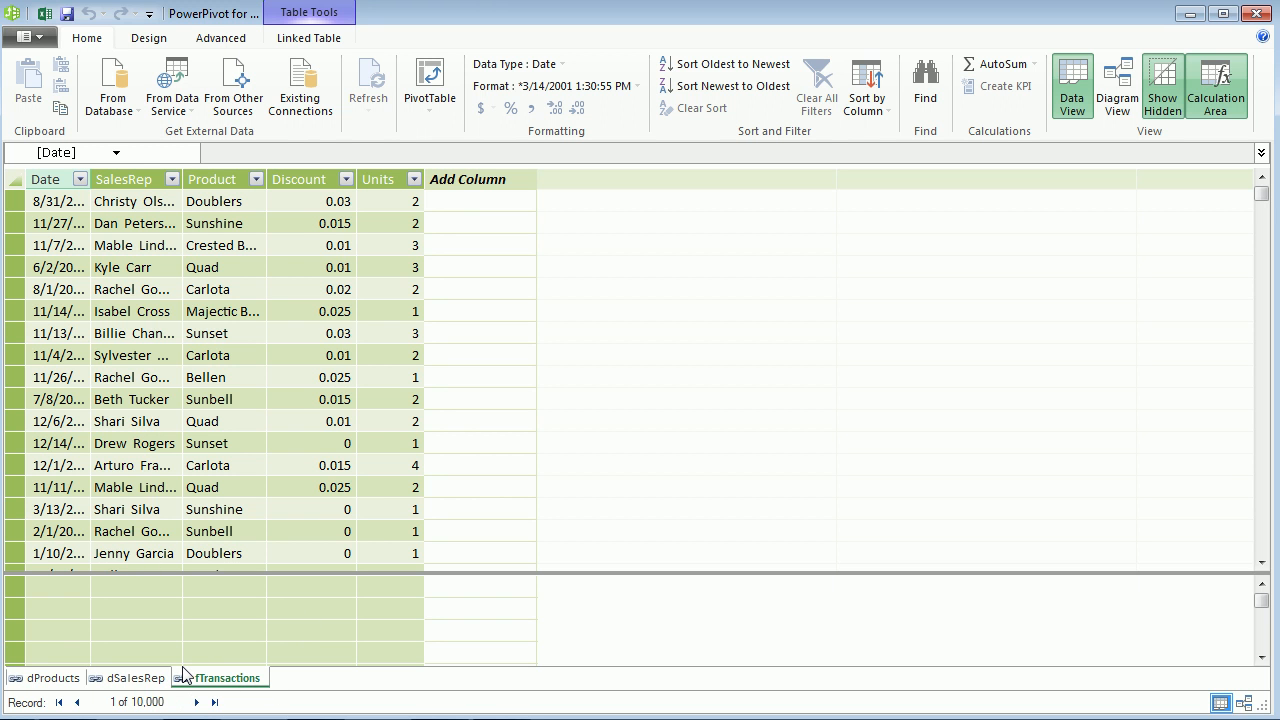
- Look through the imported dSalesRep, dProducts and fTransactions tables in the PowerPivot window
left_click(122, 679)
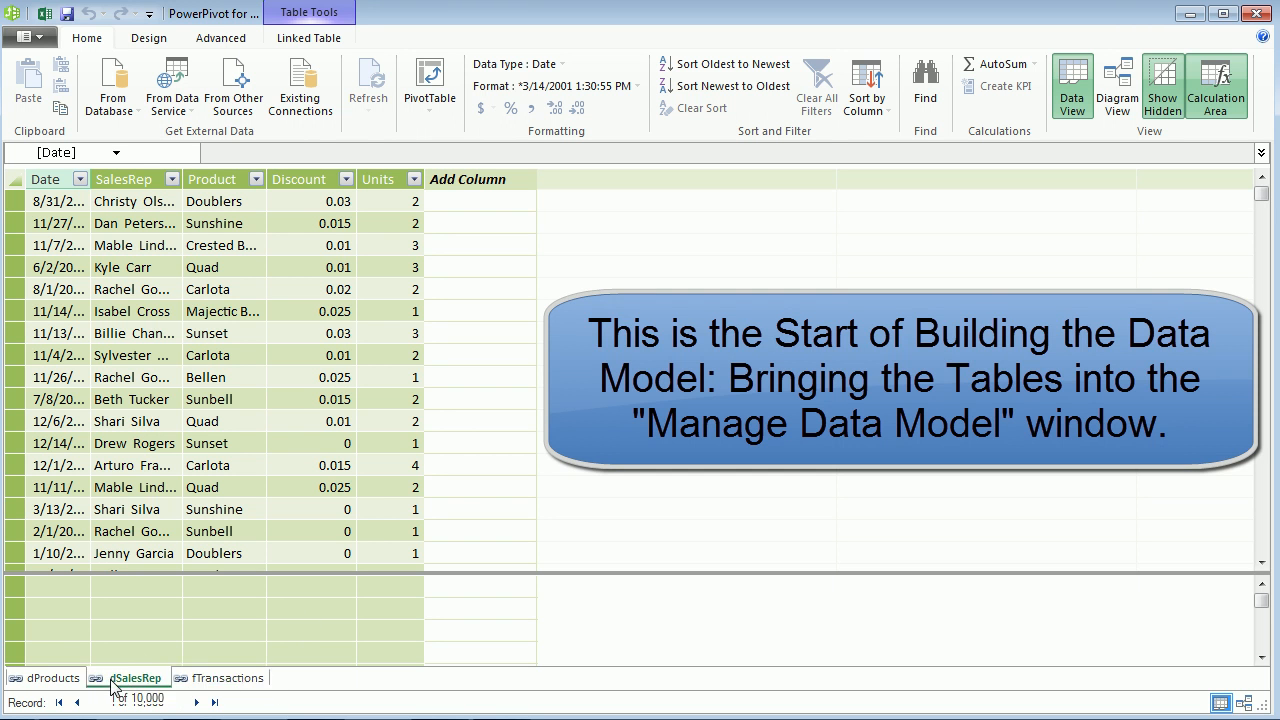
left_click(45, 680)
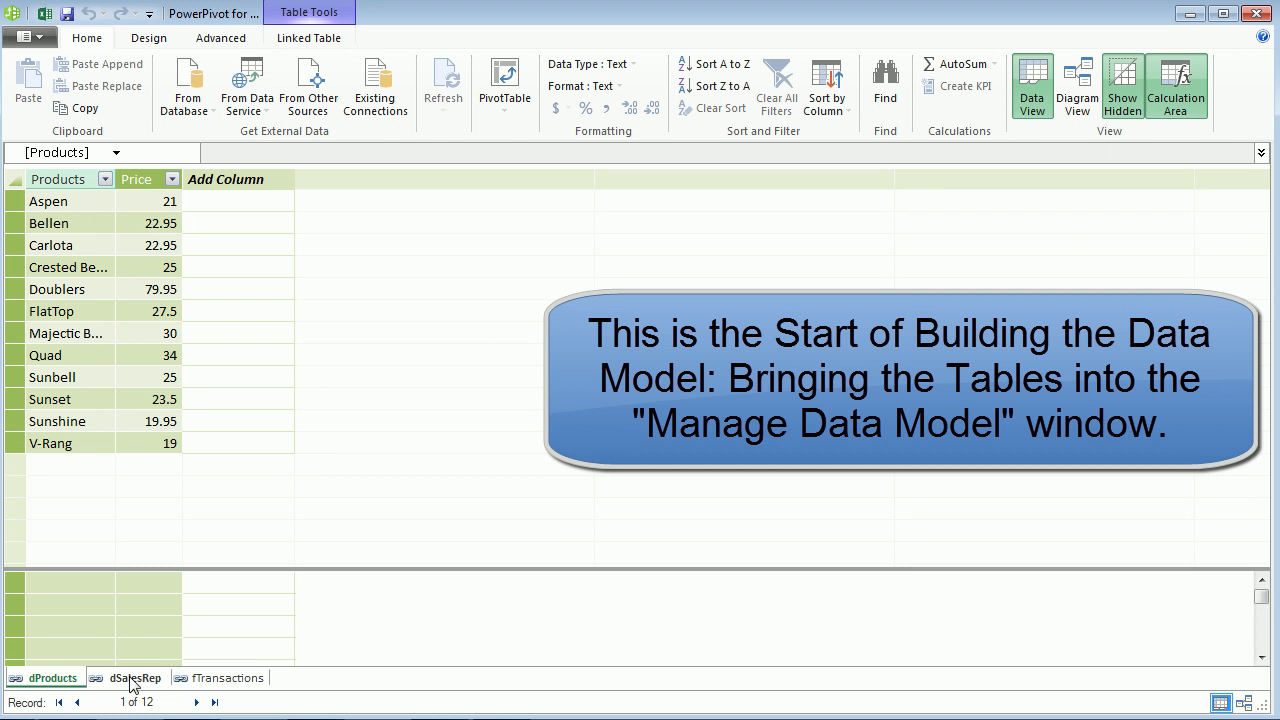
left_click(132, 678)
left_click(224, 679)
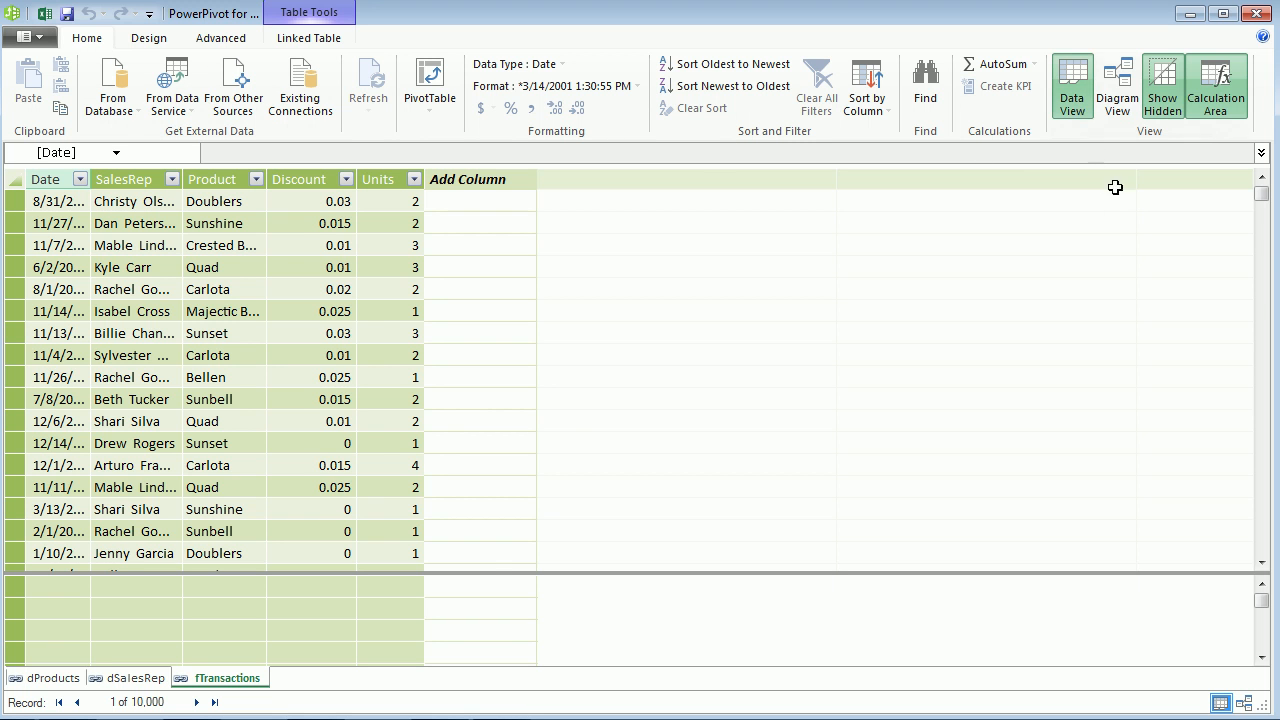
- Show the Data Model as a diagram, place fTransactions between dProducts and dSalesRep, and enlarge it to fit all its fields
left_click(1121, 97)
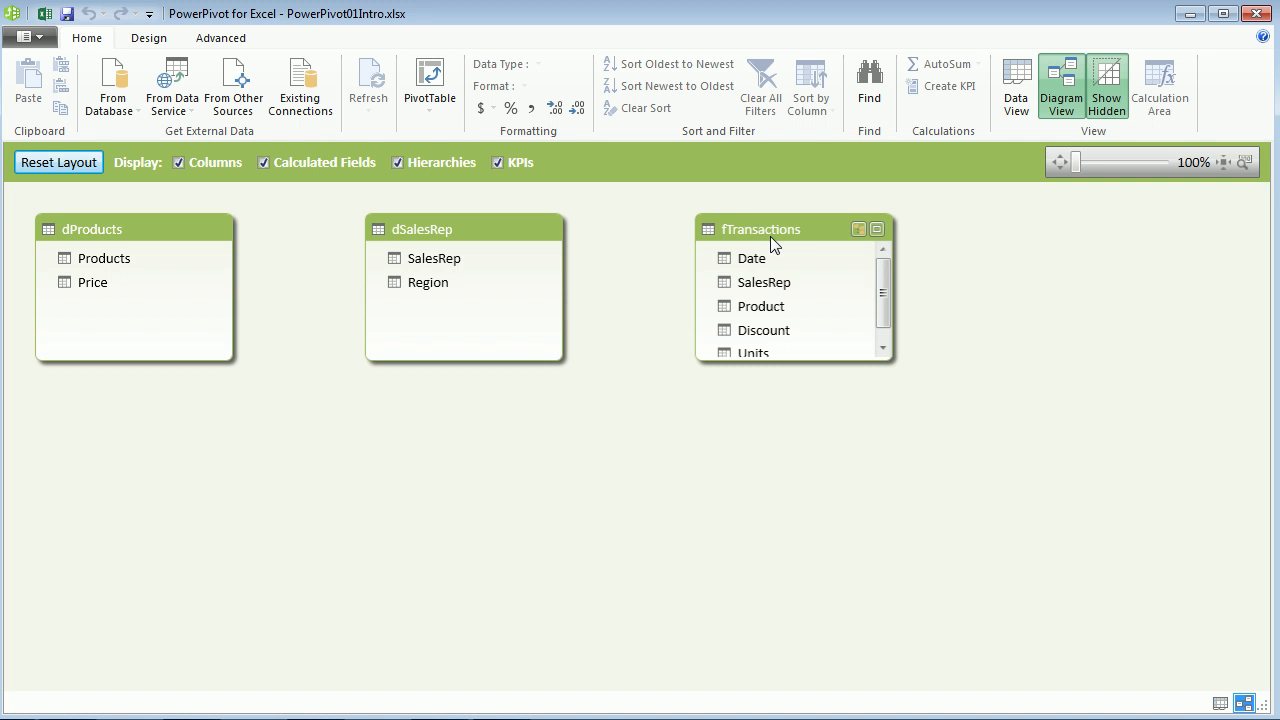
left_click_drag(774, 230, 391, 339)
left_click_drag(470, 232, 770, 249)
left_click_drag(386, 347, 405, 302)
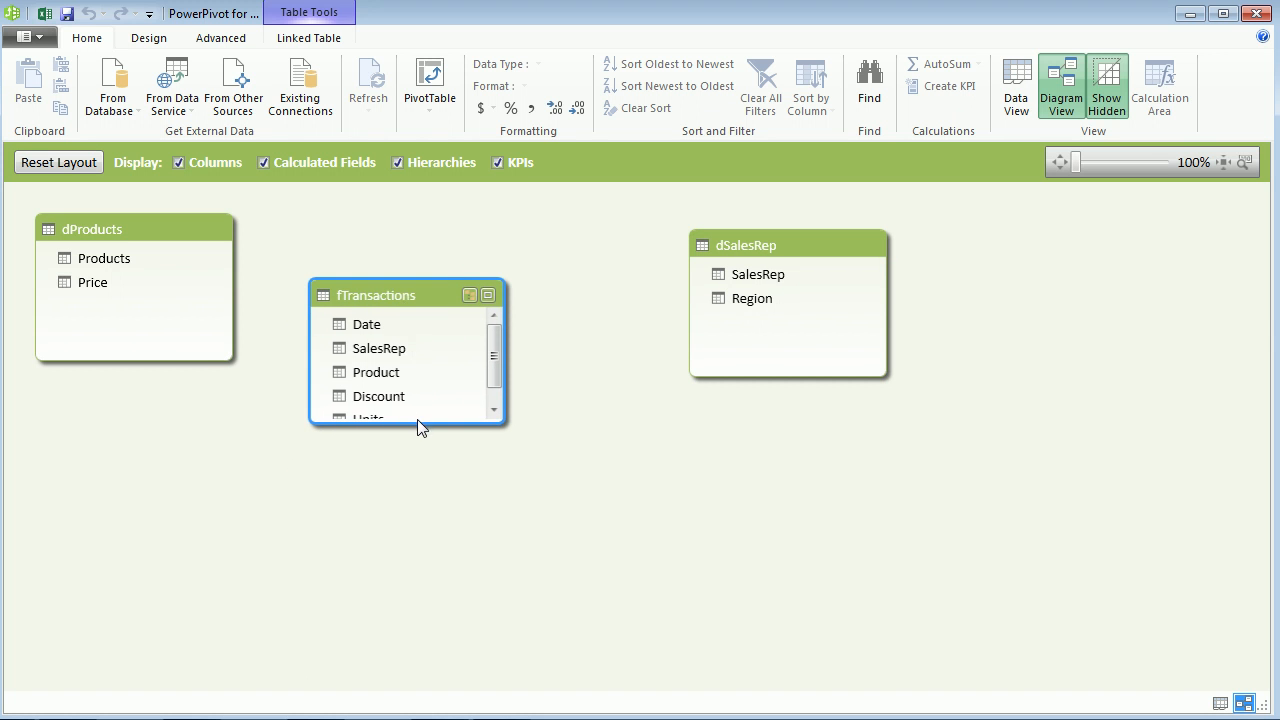
left_click_drag(420, 423, 422, 465)
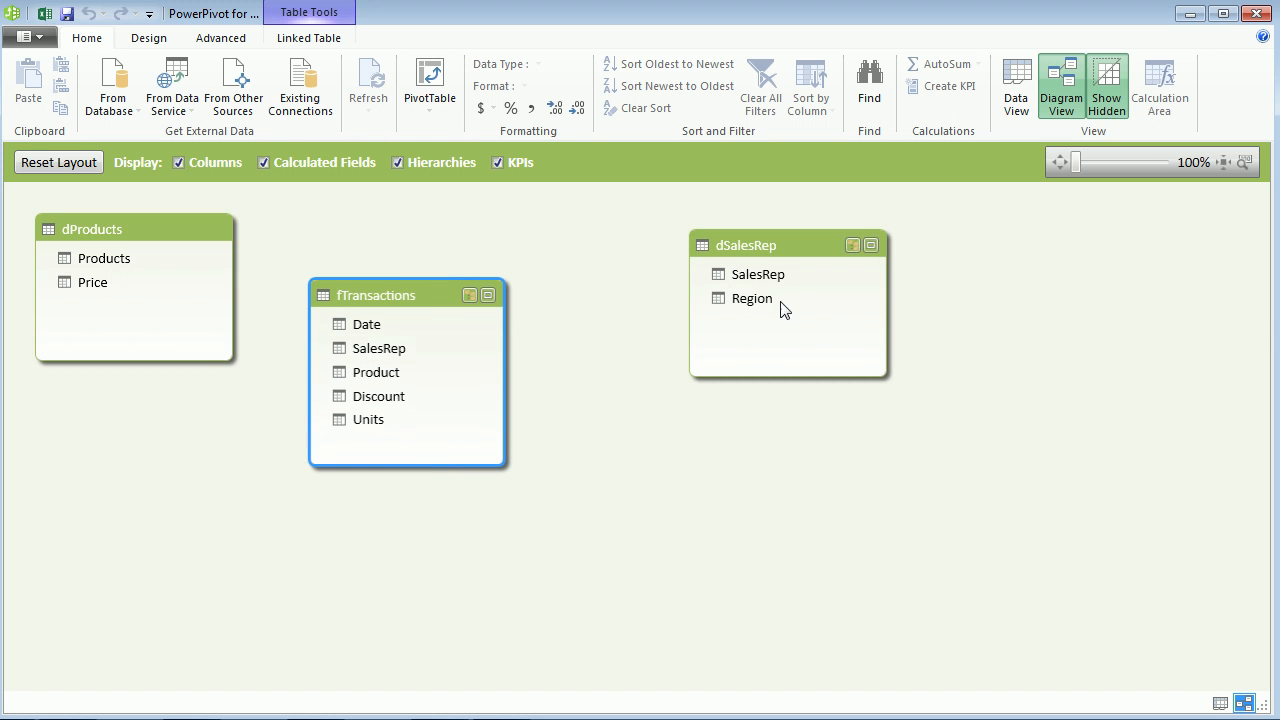
left_click_drag(776, 250, 673, 212)
mouse_move(118, 233)
left_mouse_down()
mouse_move(155, 220)
mouse_move(125, 221)
left_mouse_up()
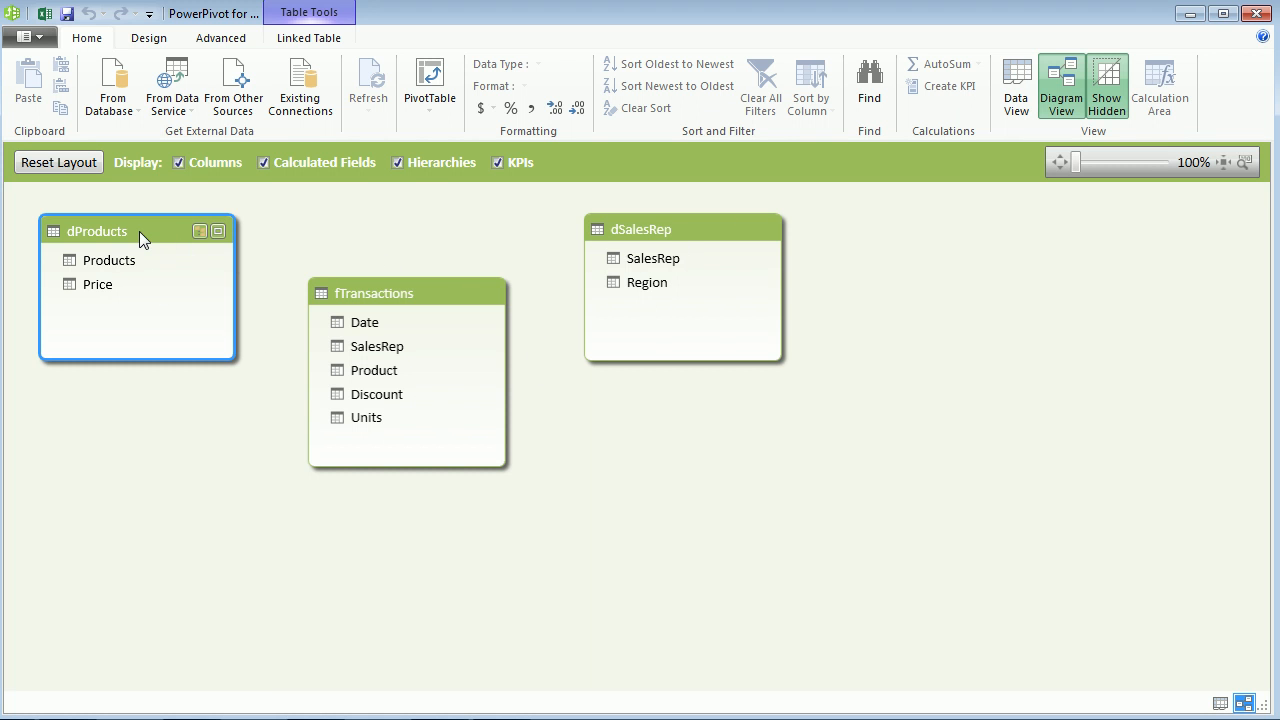
left_click_drag(139, 231, 143, 423)
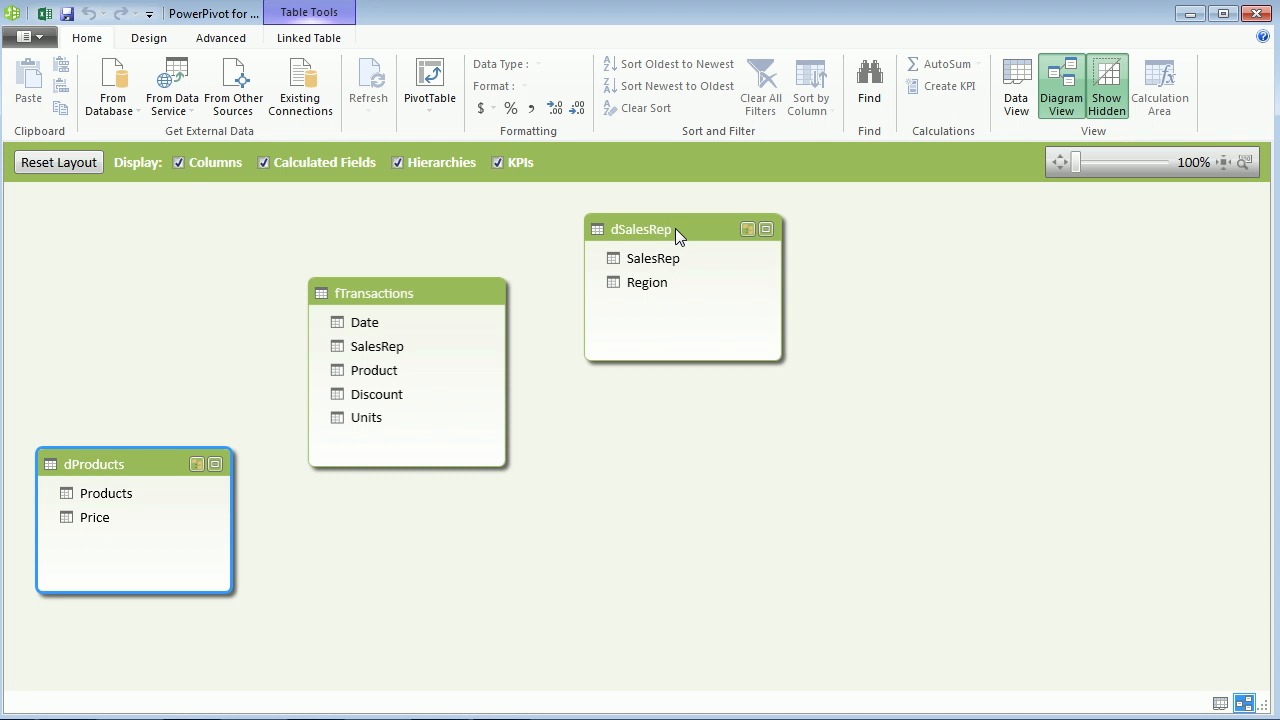
left_click_drag(94, 470, 94, 236)
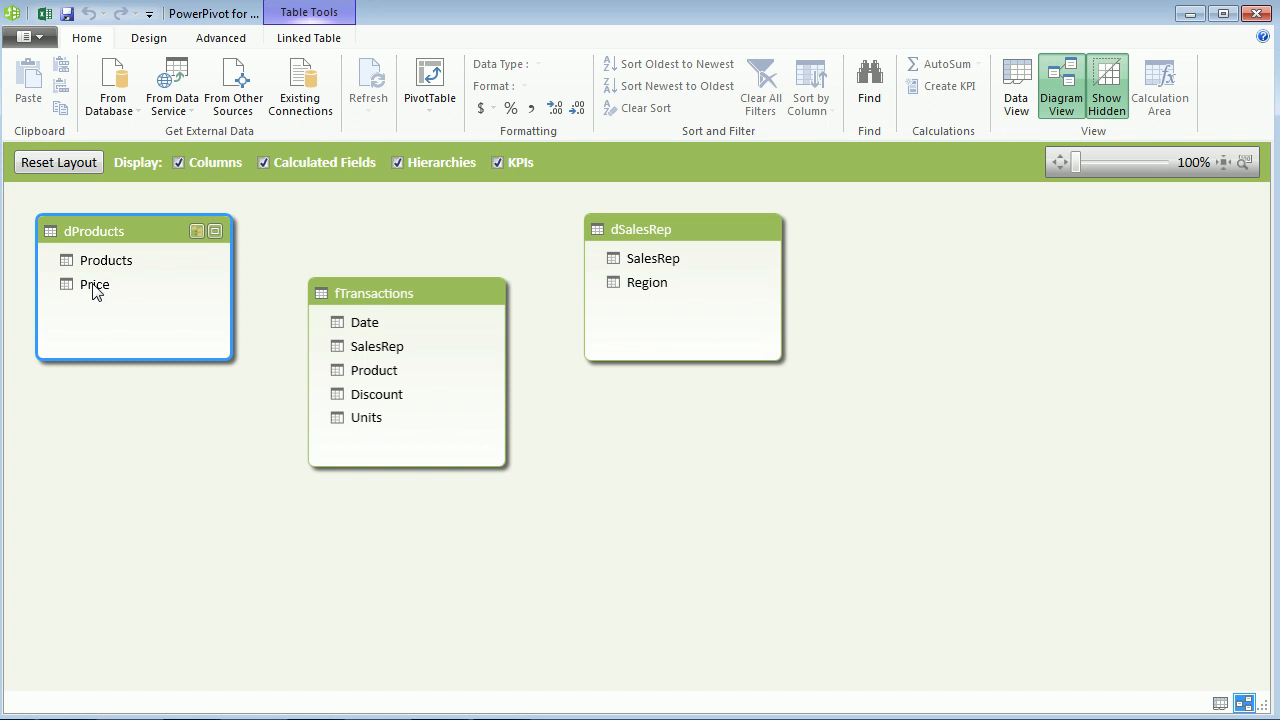
- Check the source tables in the Excel workbook and return to the PowerPivot diagram
left_click(66, 718)
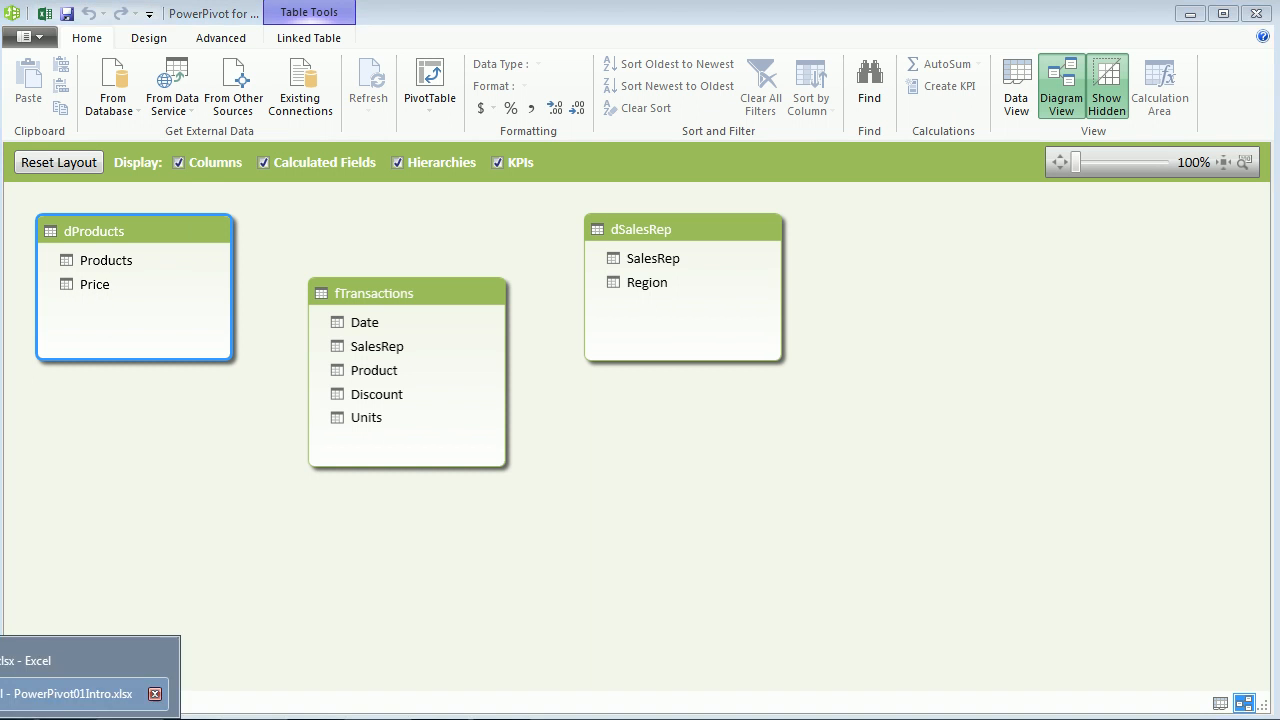
left_click(92, 694)
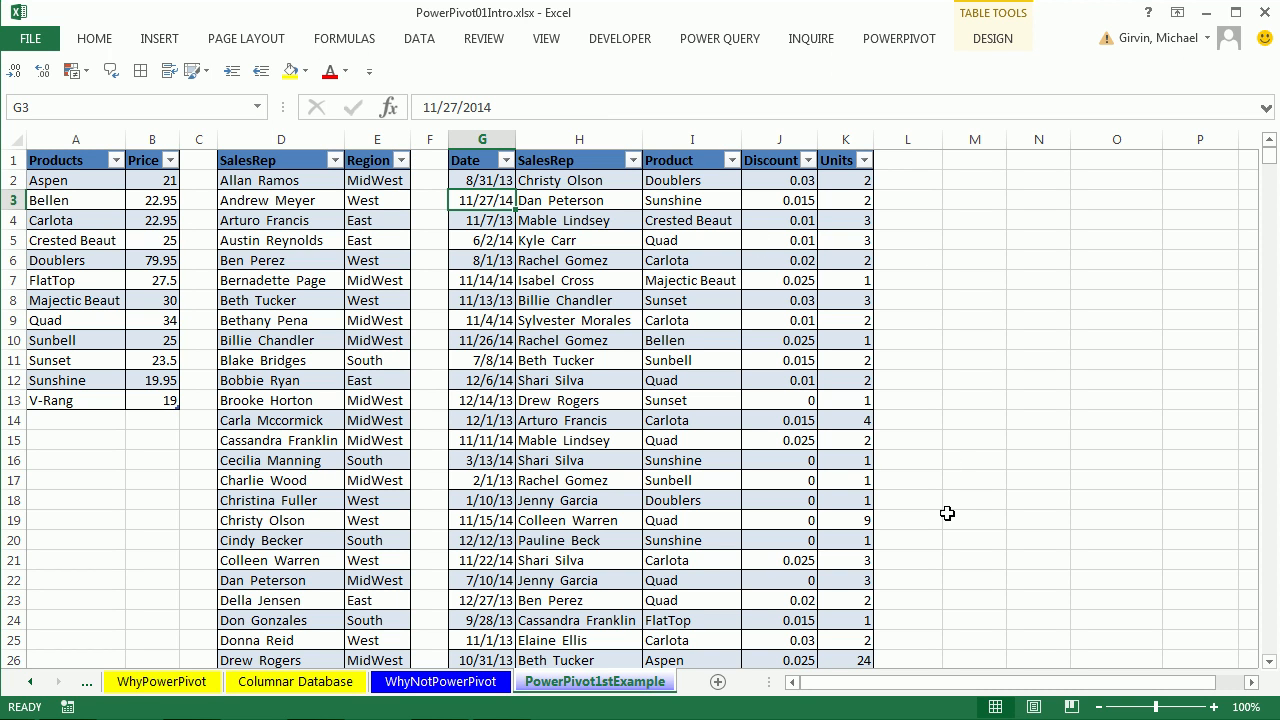
key("alt+Tab")
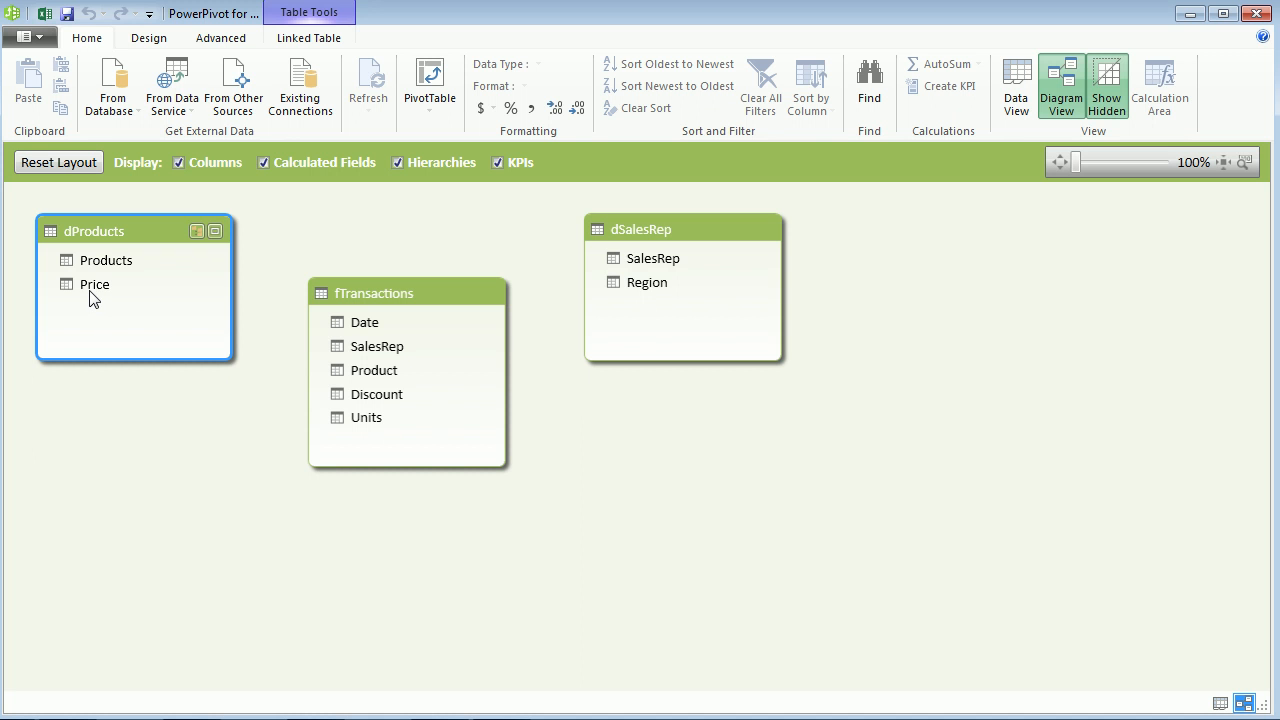
left_click(158, 40)
left_click(290, 110)
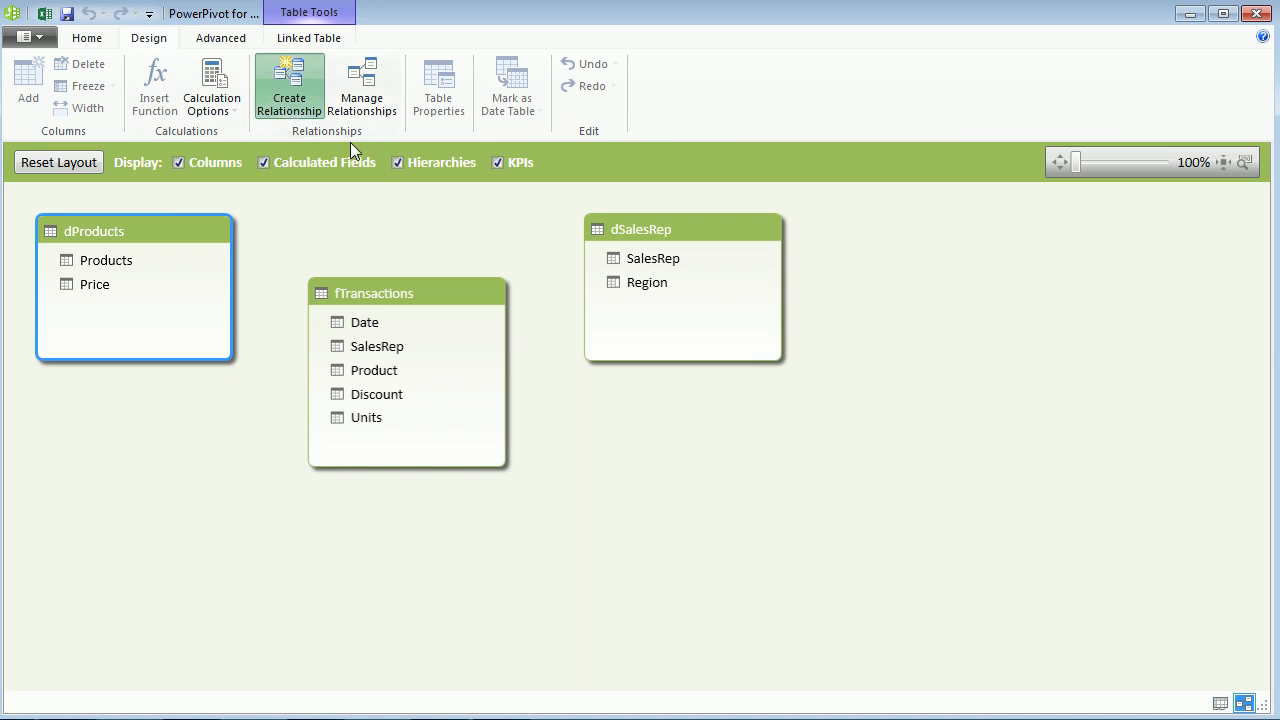
key("Escape")
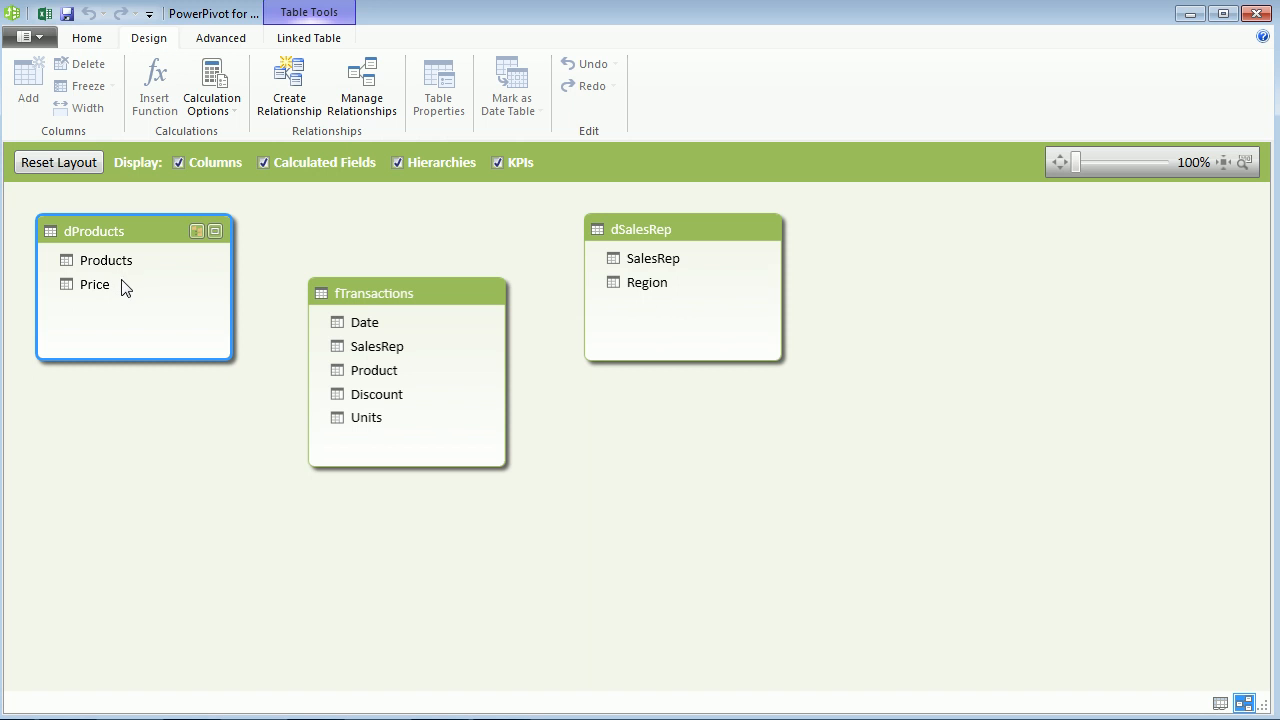
- Relate the Products field of dProducts to the Product field of fTransactions and check the relationship's settings
left_click_drag(92, 266, 370, 371)
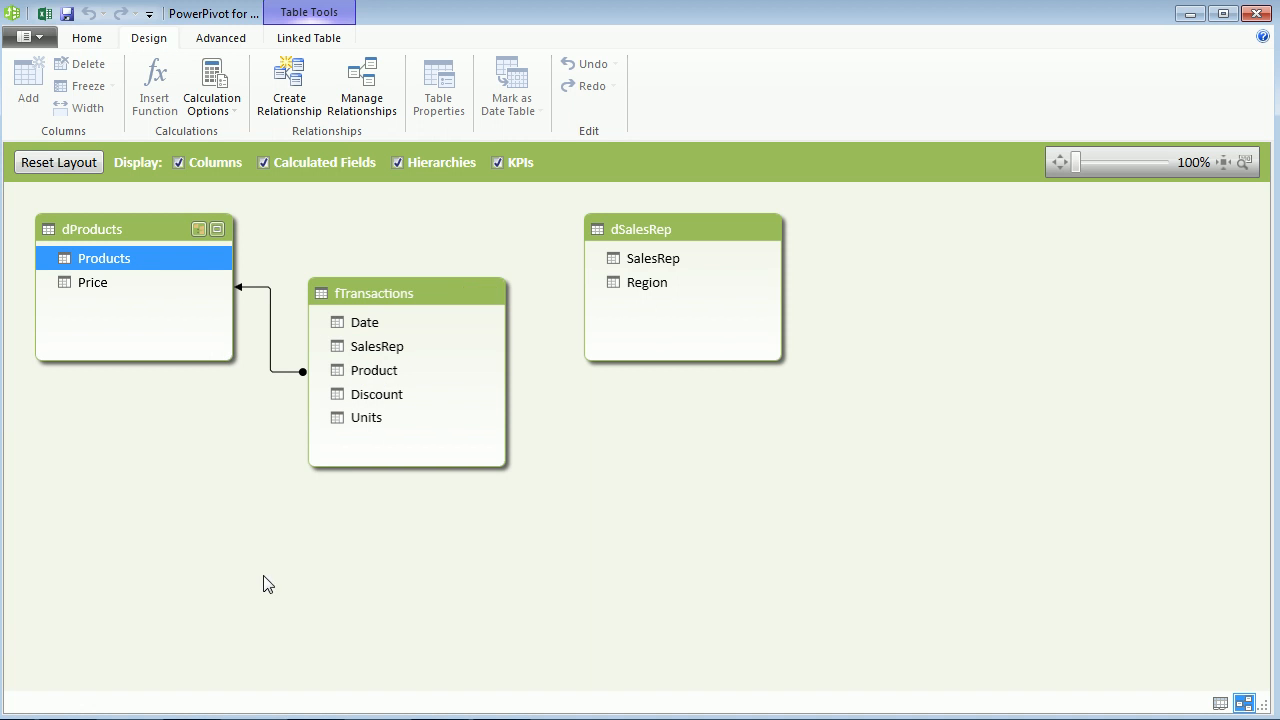
right_click(277, 383)
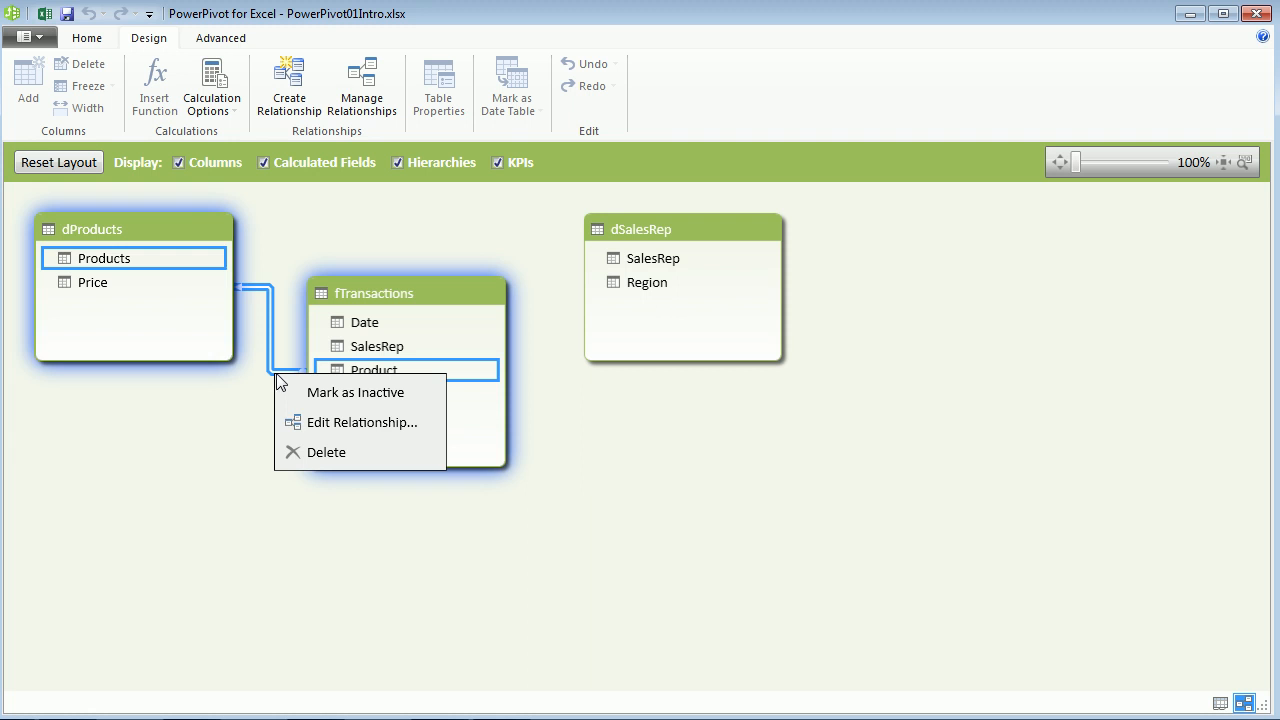
left_click(323, 420)
left_click_drag(697, 83, 600, 225)
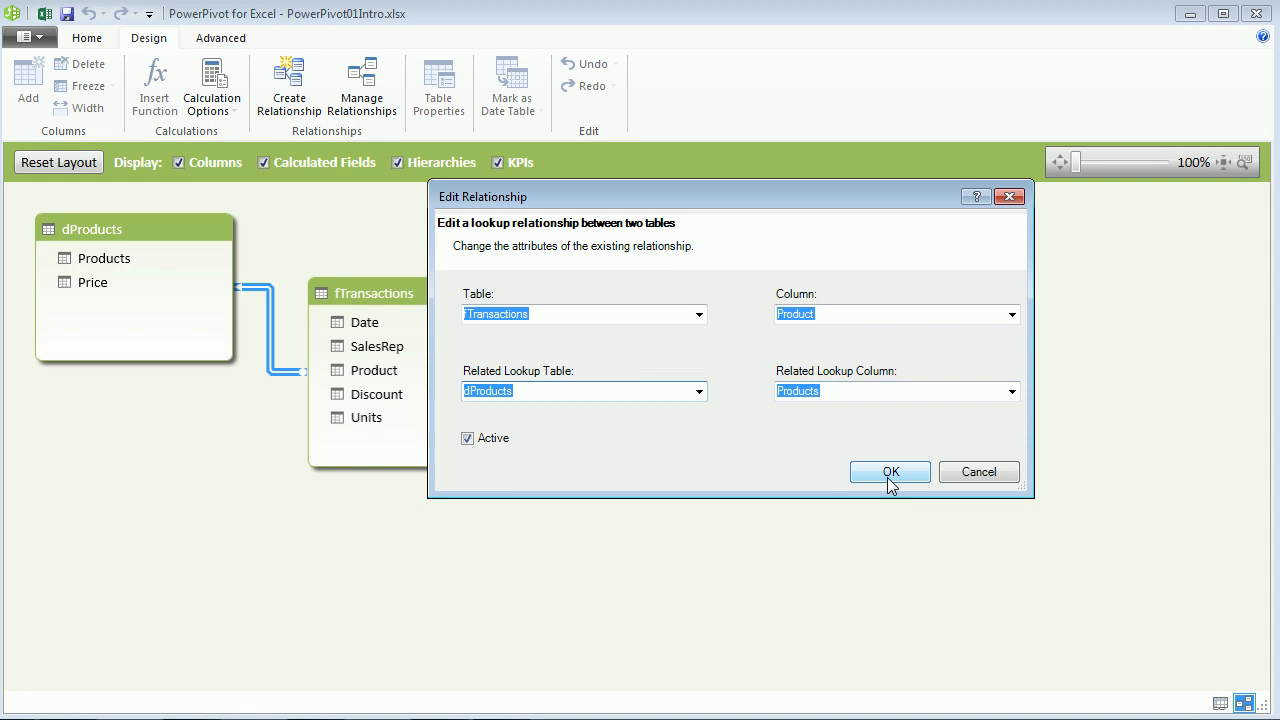
left_click(890, 473)
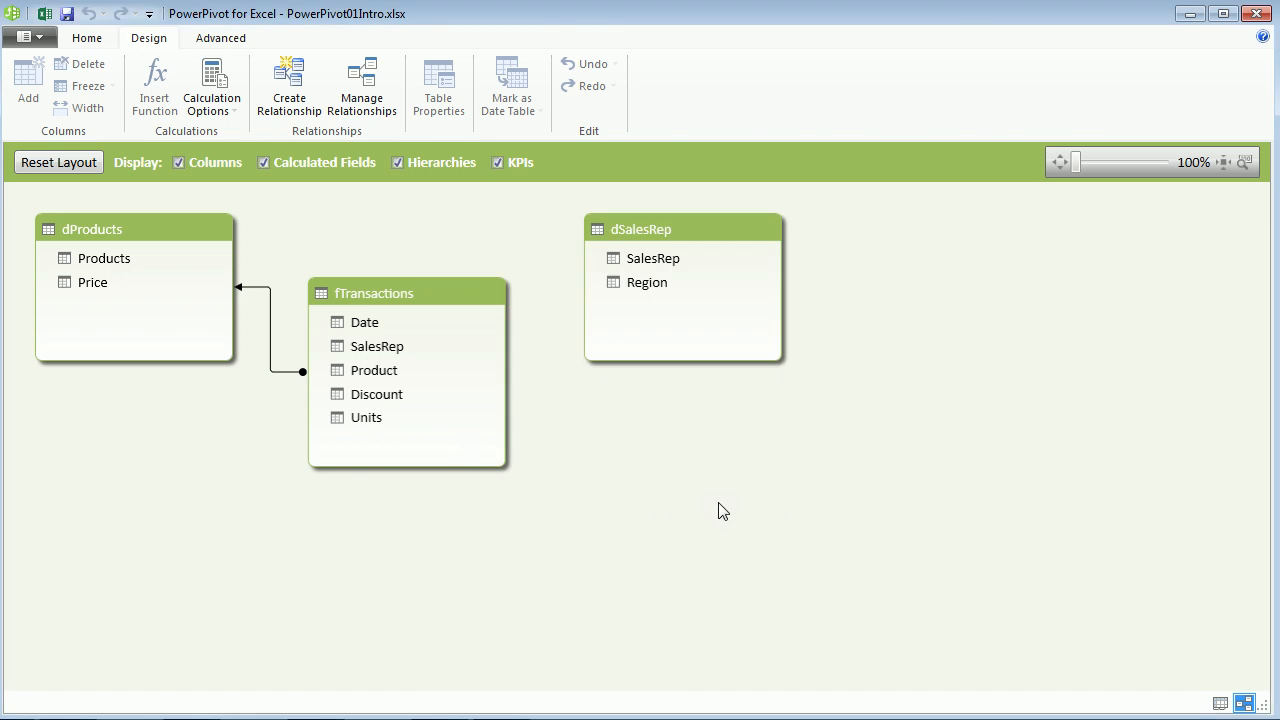
- Inspect the relationship line between dProducts and fTransactions to see which fields it connects
left_click(270, 366)
left_click(273, 430)
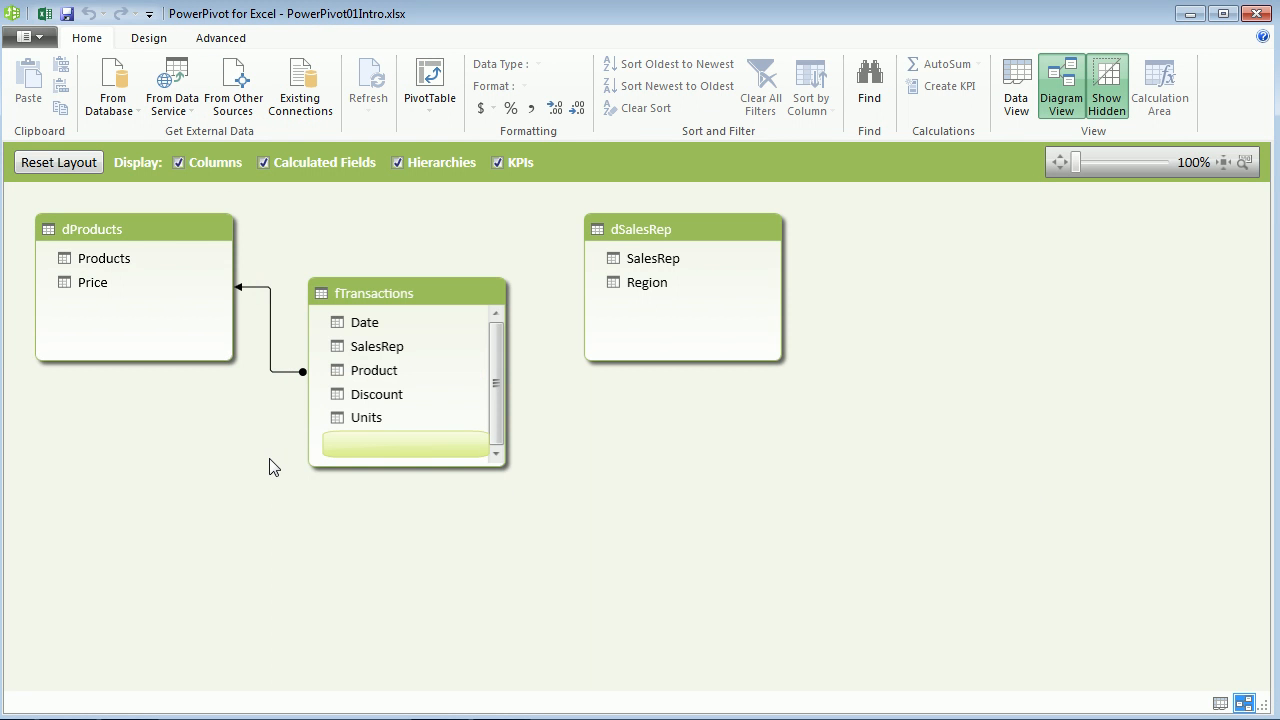
left_click(271, 369)
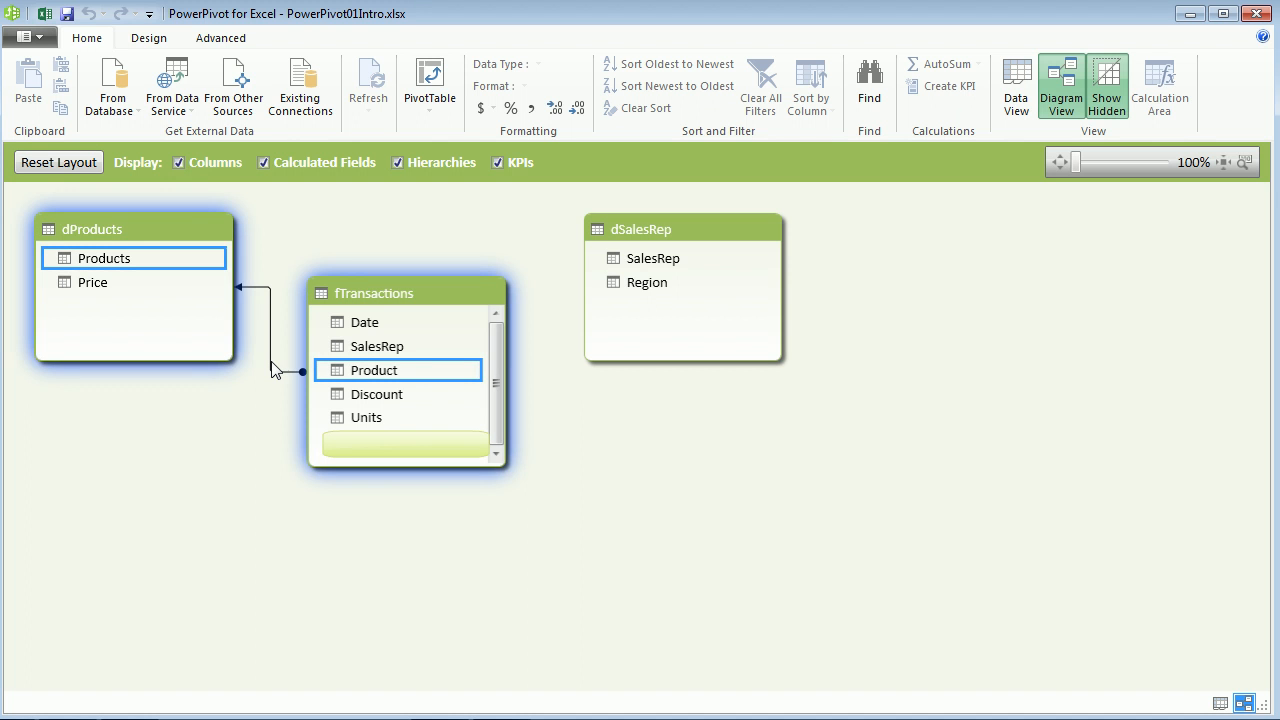
left_click(266, 317)
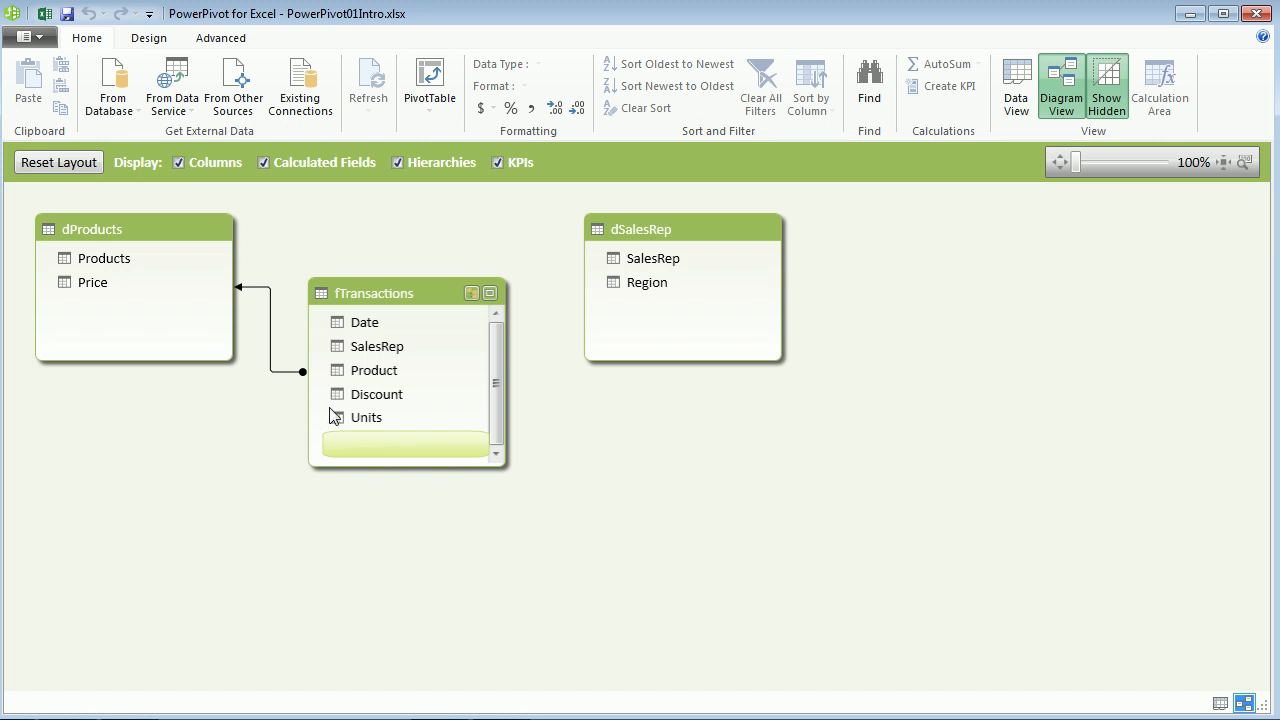
- Switch to the Excel workbook and examine whether each product name occurs only once in the Products column
key("alt+Tab")
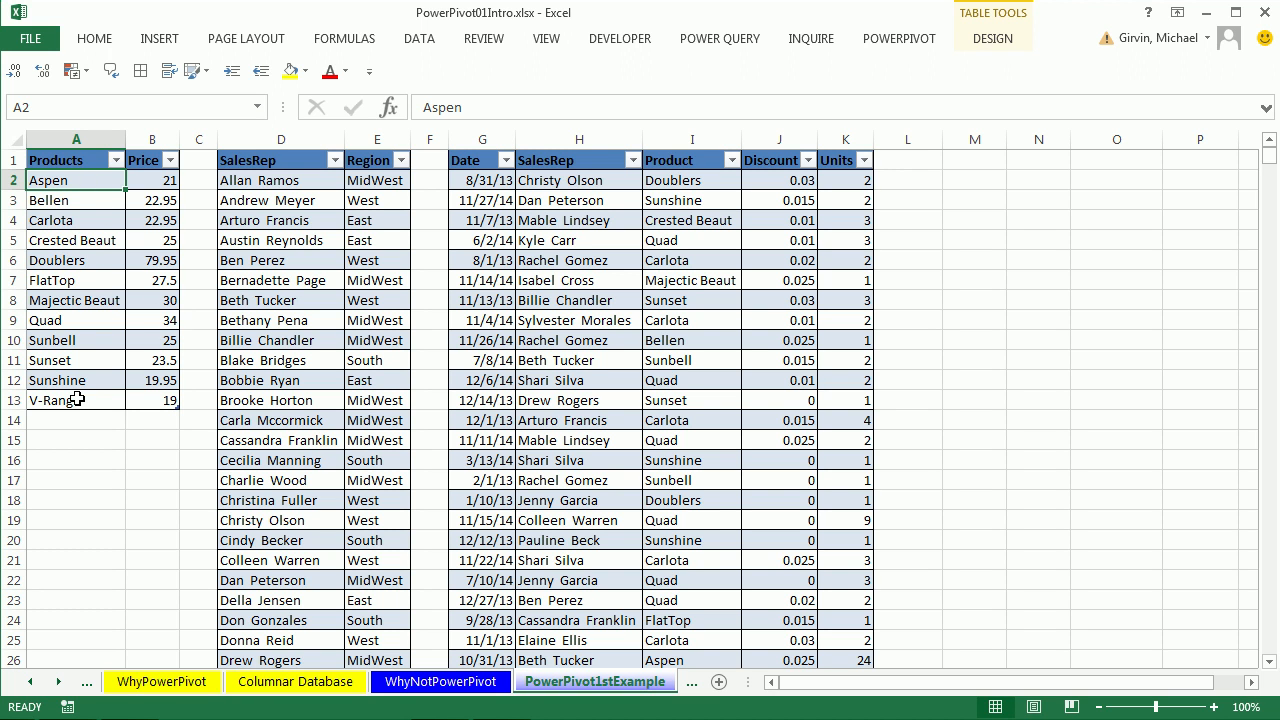
left_click_drag(73, 181, 72, 400)
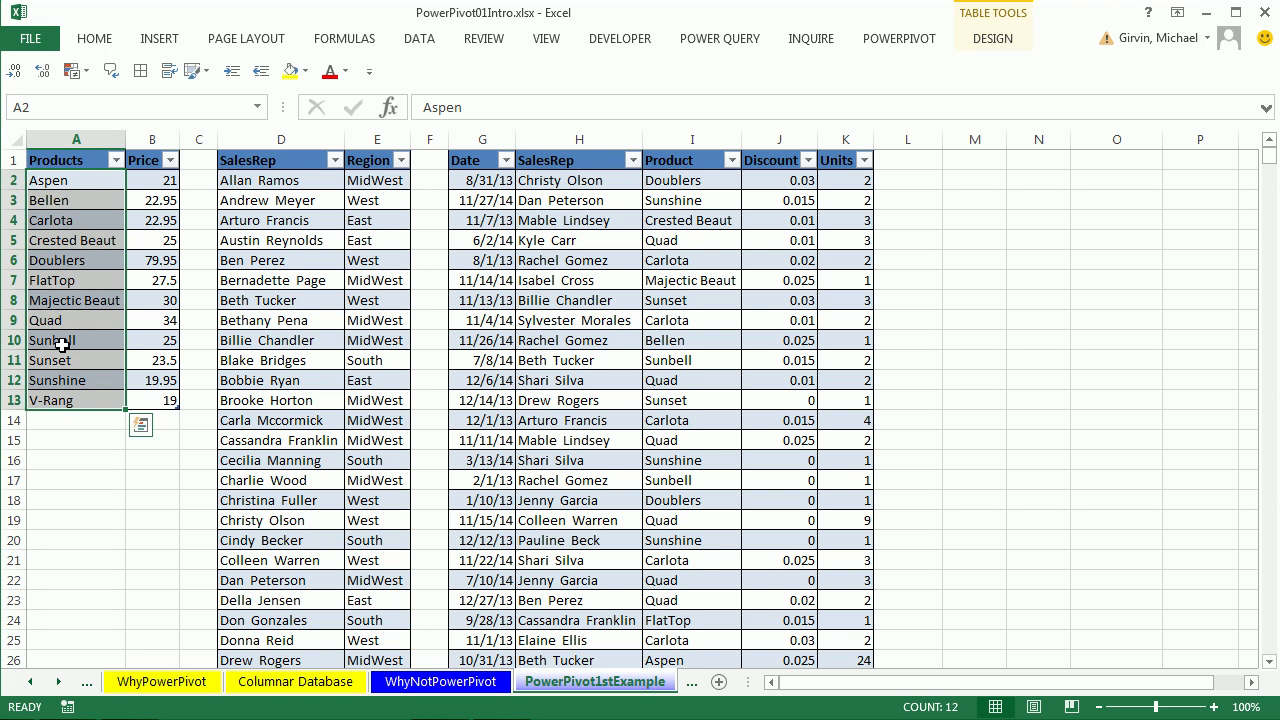
left_click(102, 182)
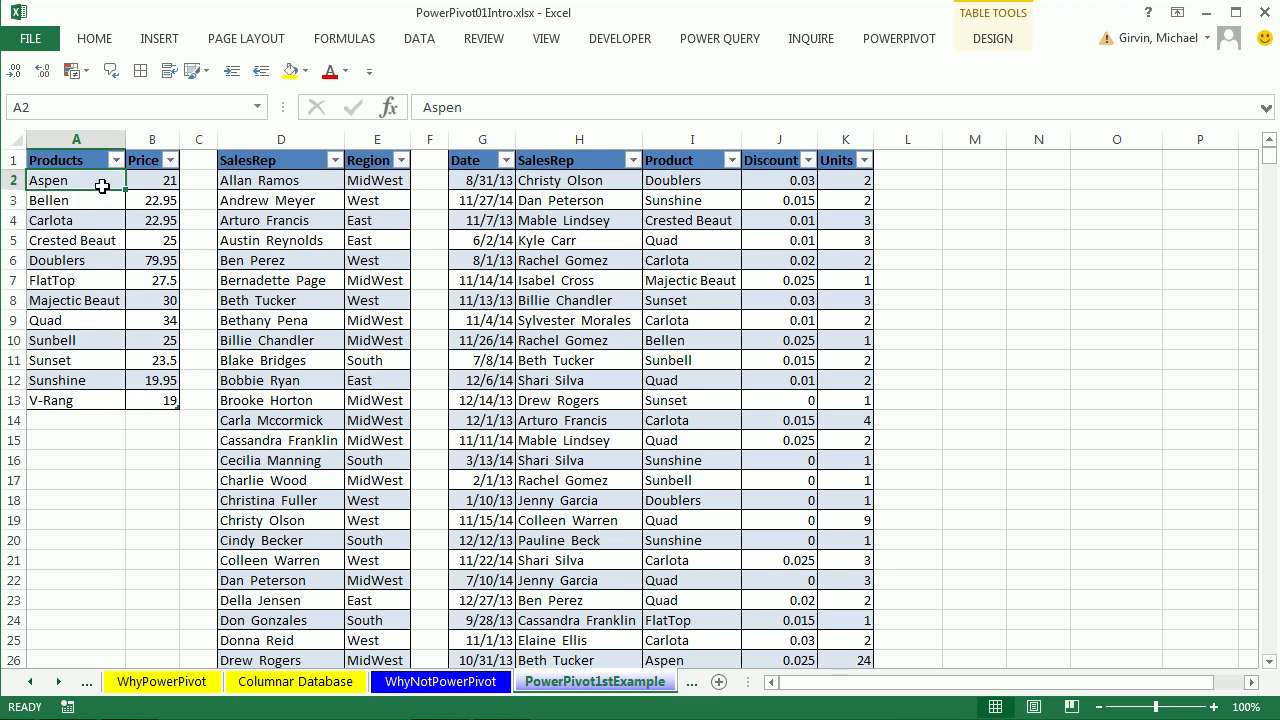
left_click(92, 206)
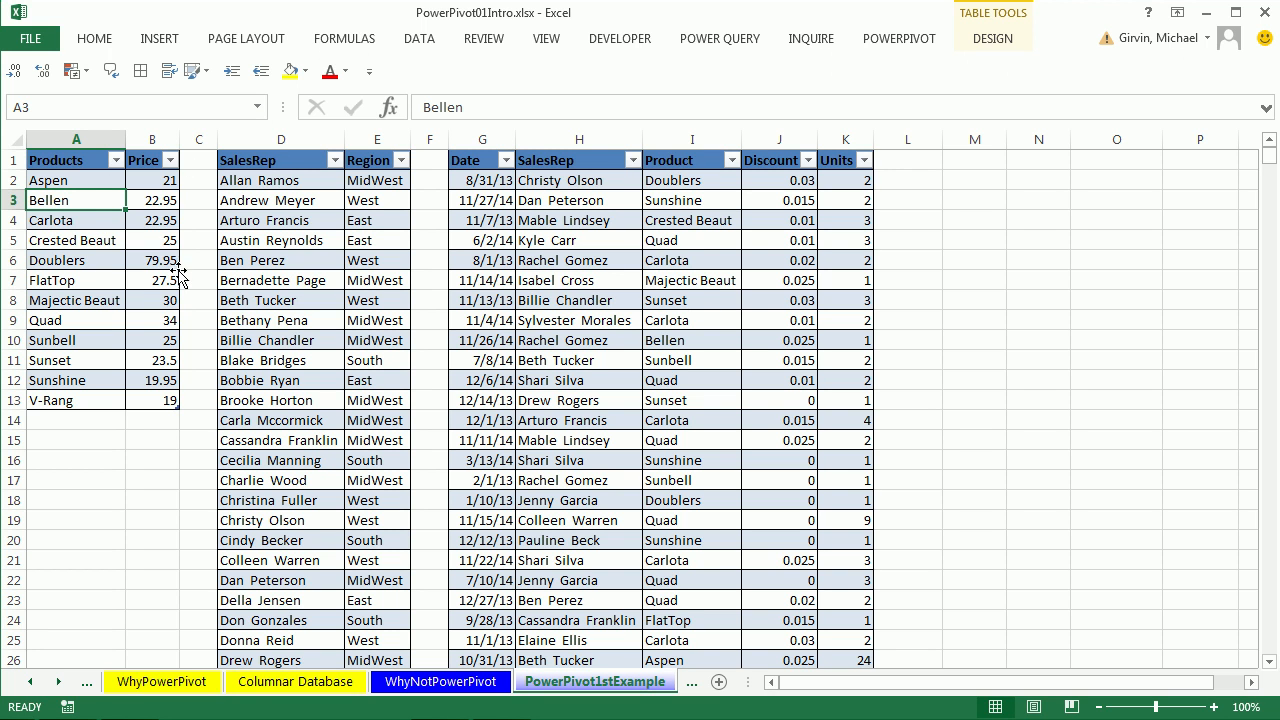
left_click_drag(44, 180, 62, 402)
left_click(79, 185)
left_click(80, 202)
left_click(80, 220)
left_click(77, 322)
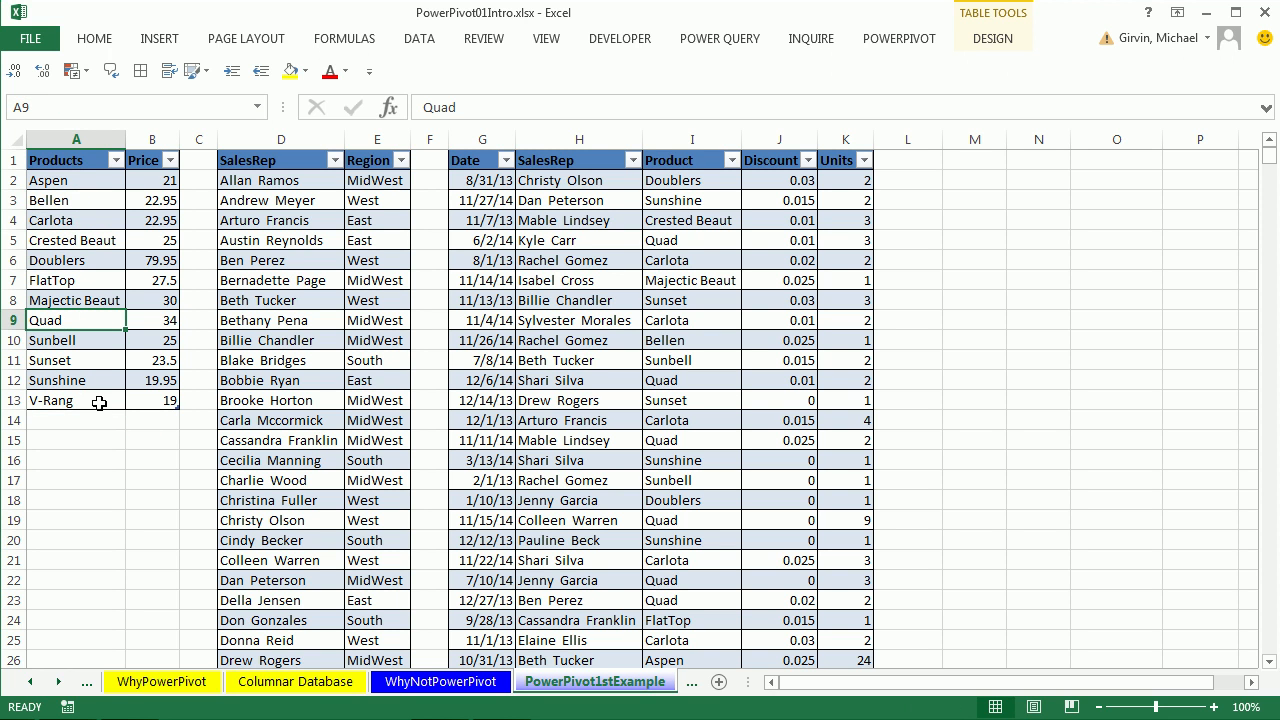
- Examine where Quad repeats in the Product column of the transactions table
left_click(683, 240)
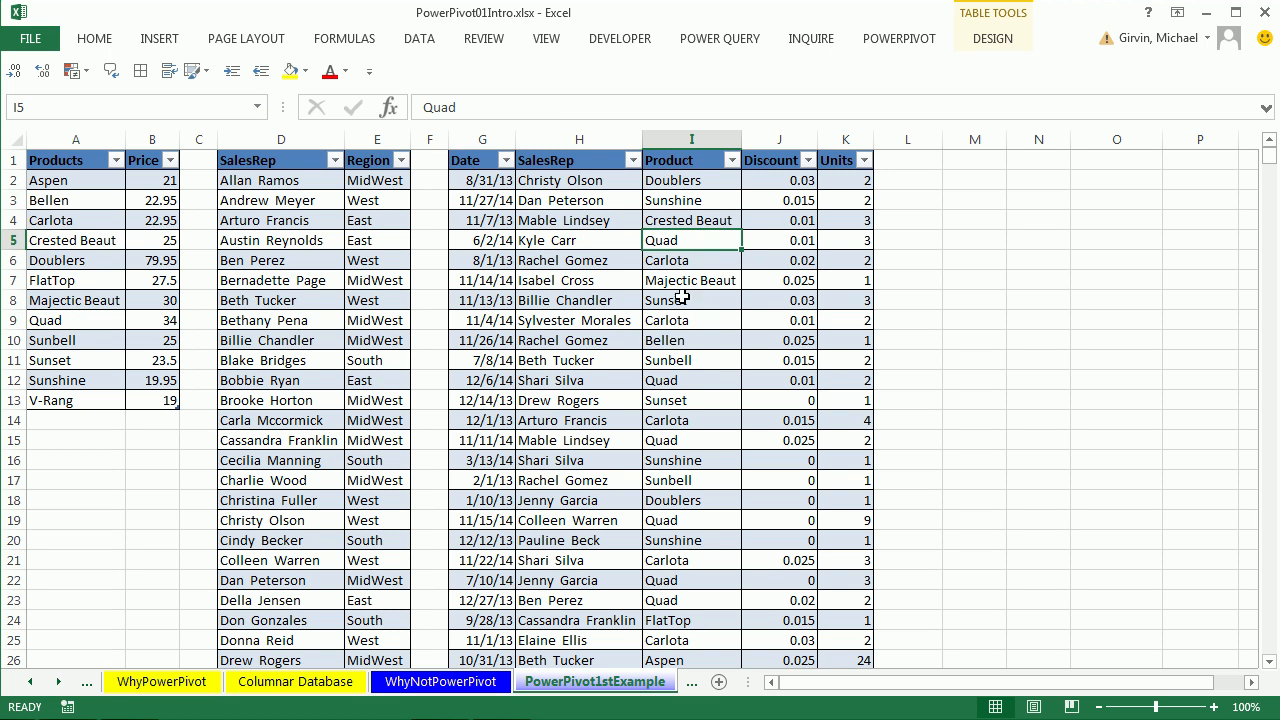
left_click(686, 384)
left_click(691, 444)
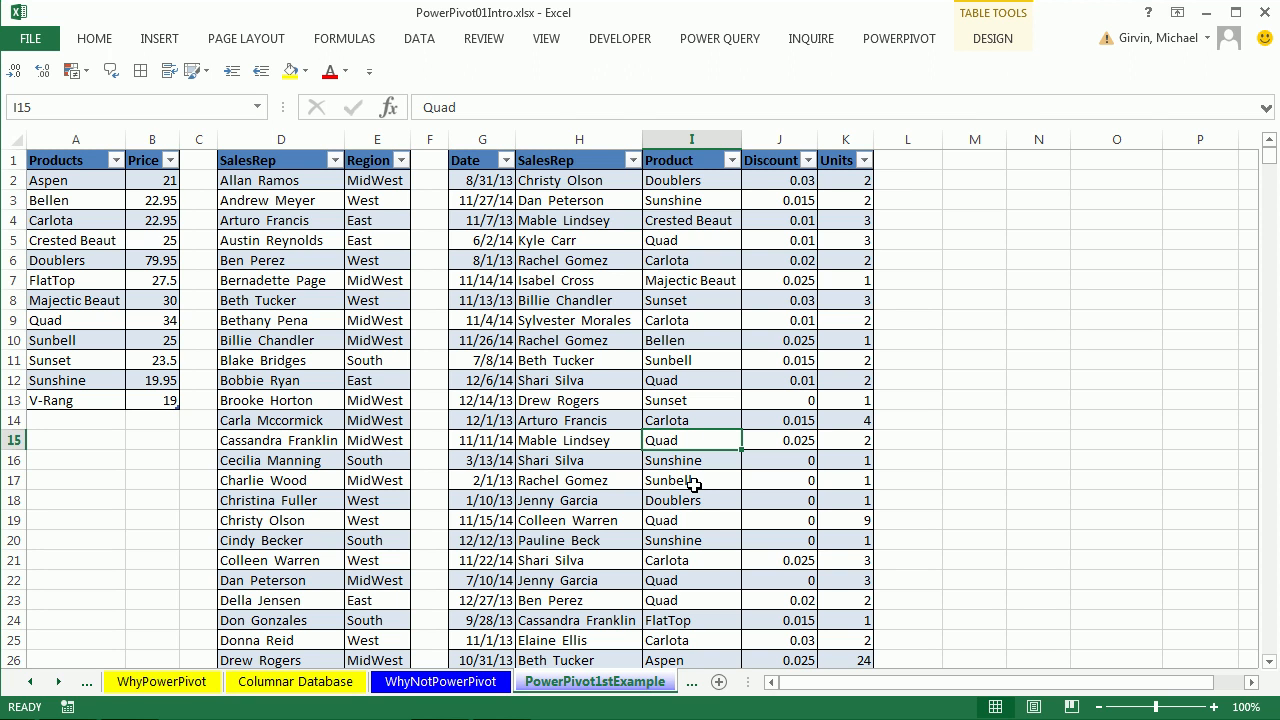
- Switch to the PowerPivot diagram and relate the SalesRep field of dSalesRep to the SalesRep field of fTransactions
key("alt+Tab")
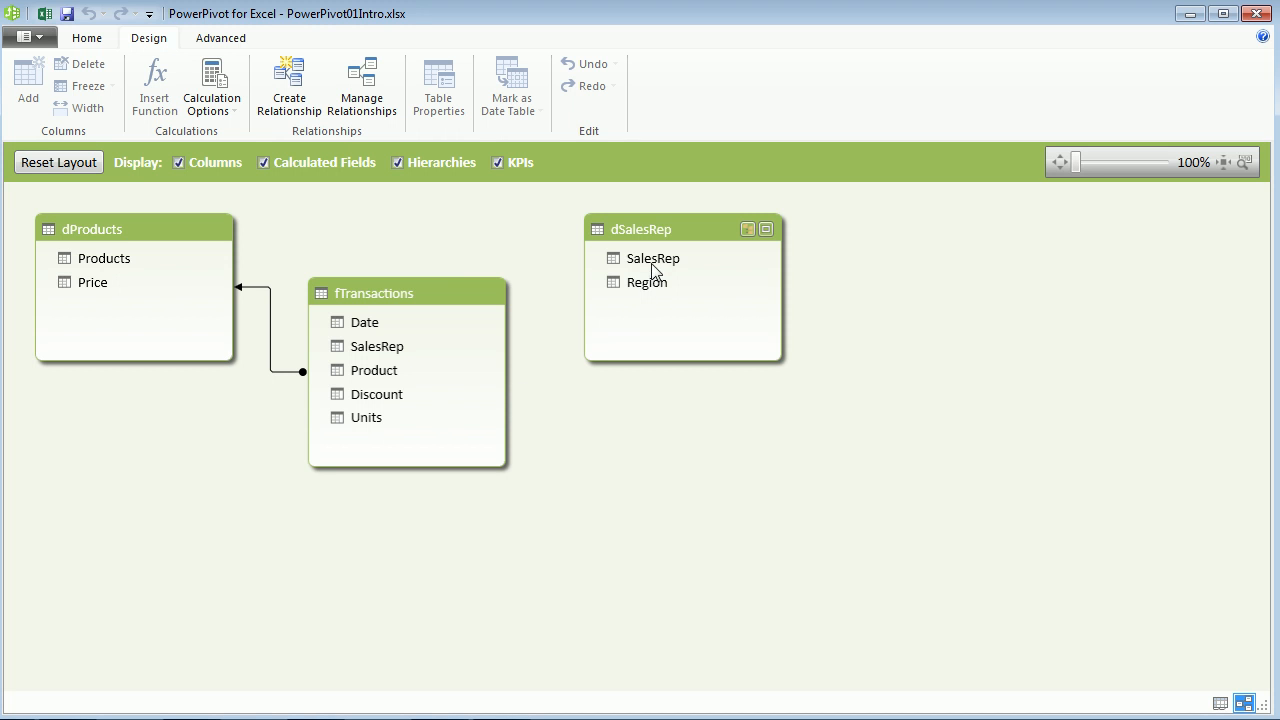
left_click_drag(655, 262, 390, 348)
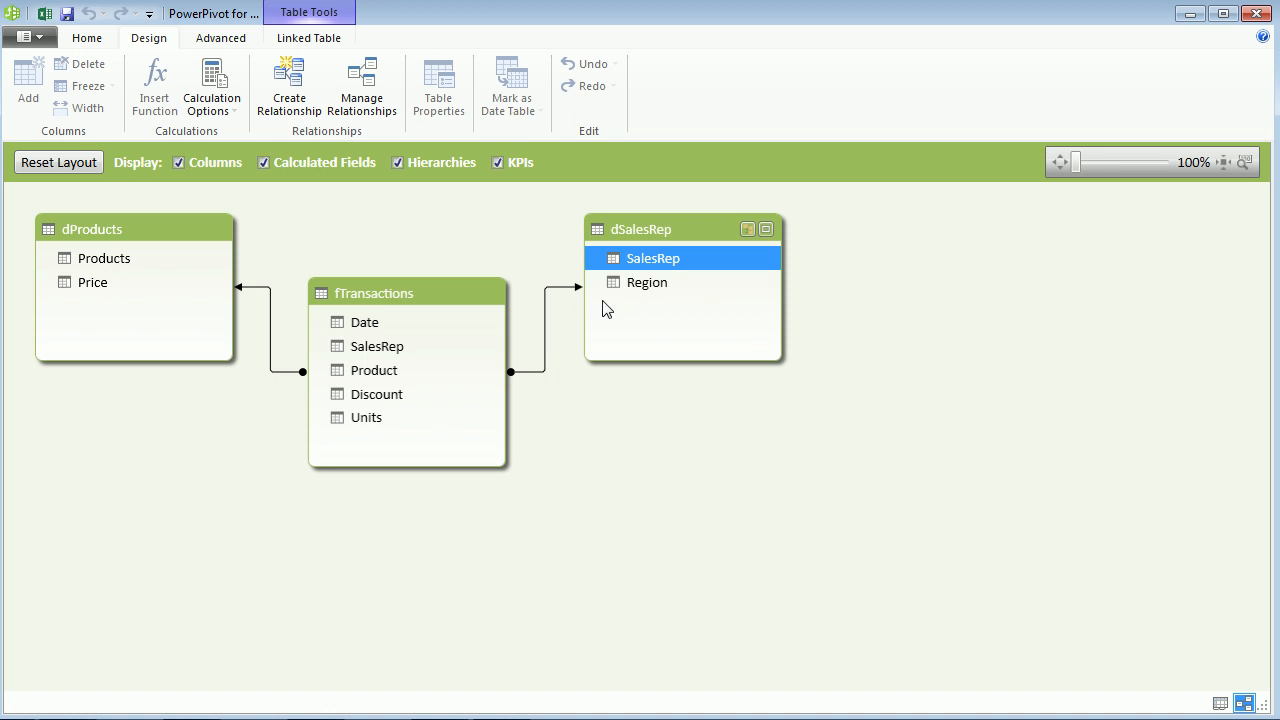
- Delete the relationship between fTransactions and dSalesRep from the diagram
left_click(546, 344)
right_click(546, 344)
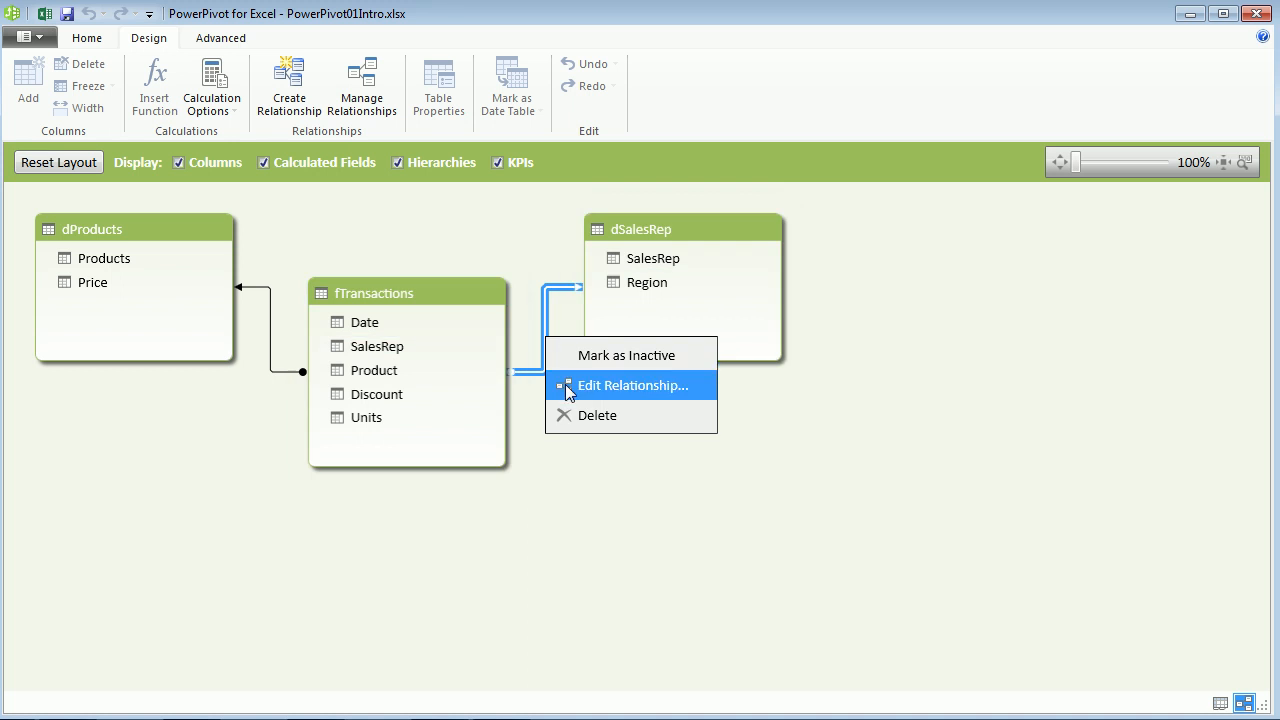
left_click(583, 418)
left_click(600, 396)
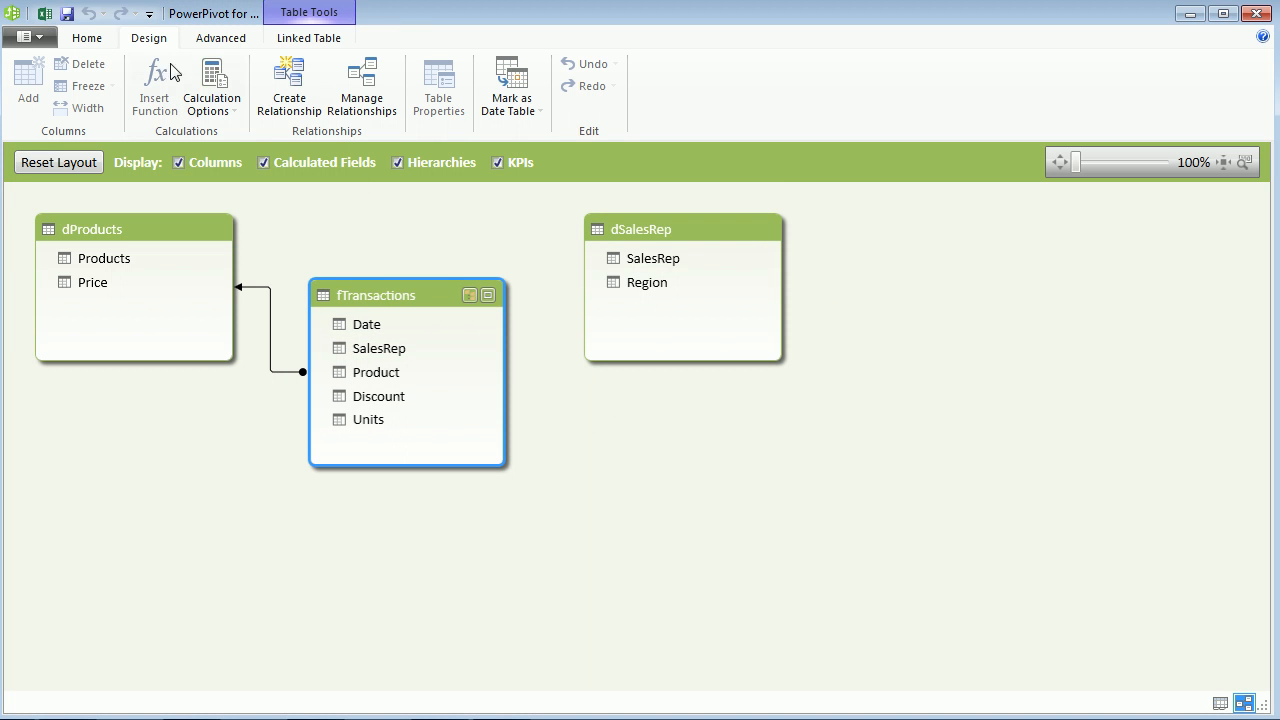
- Create a PivotTable from the Data Model on a new worksheet and reposition its field list
left_click(87, 38)
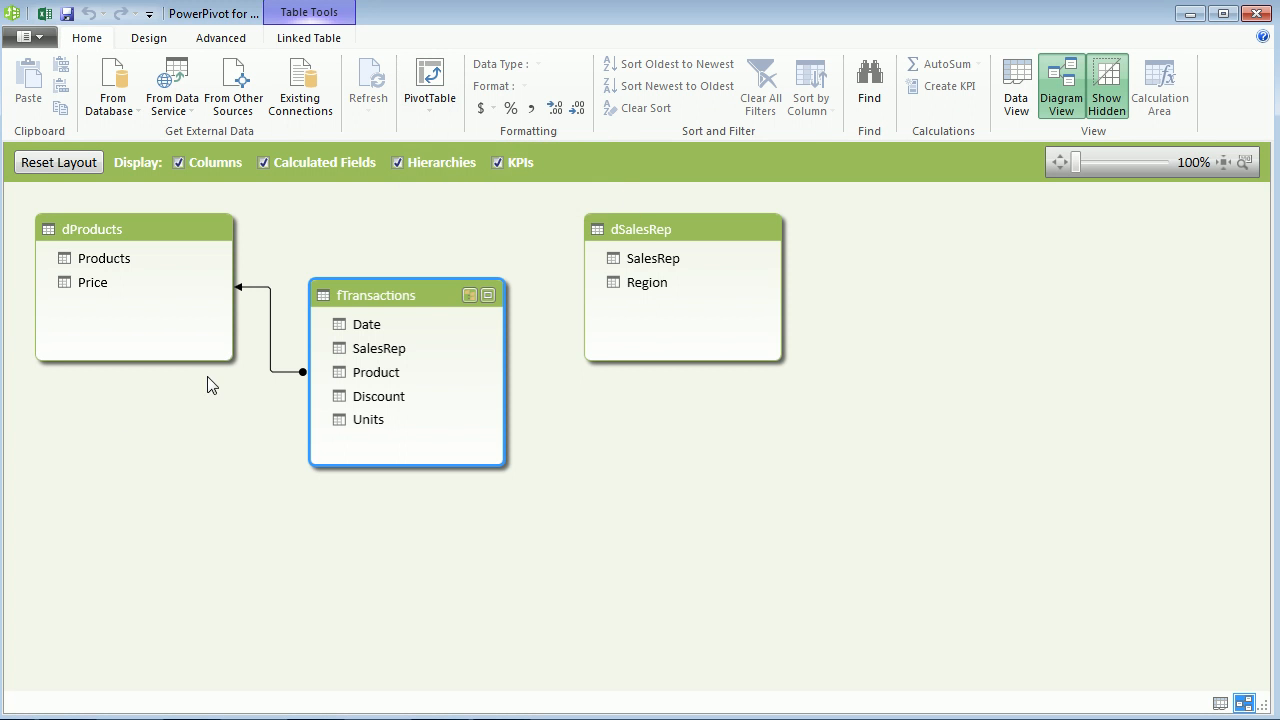
left_click(432, 88)
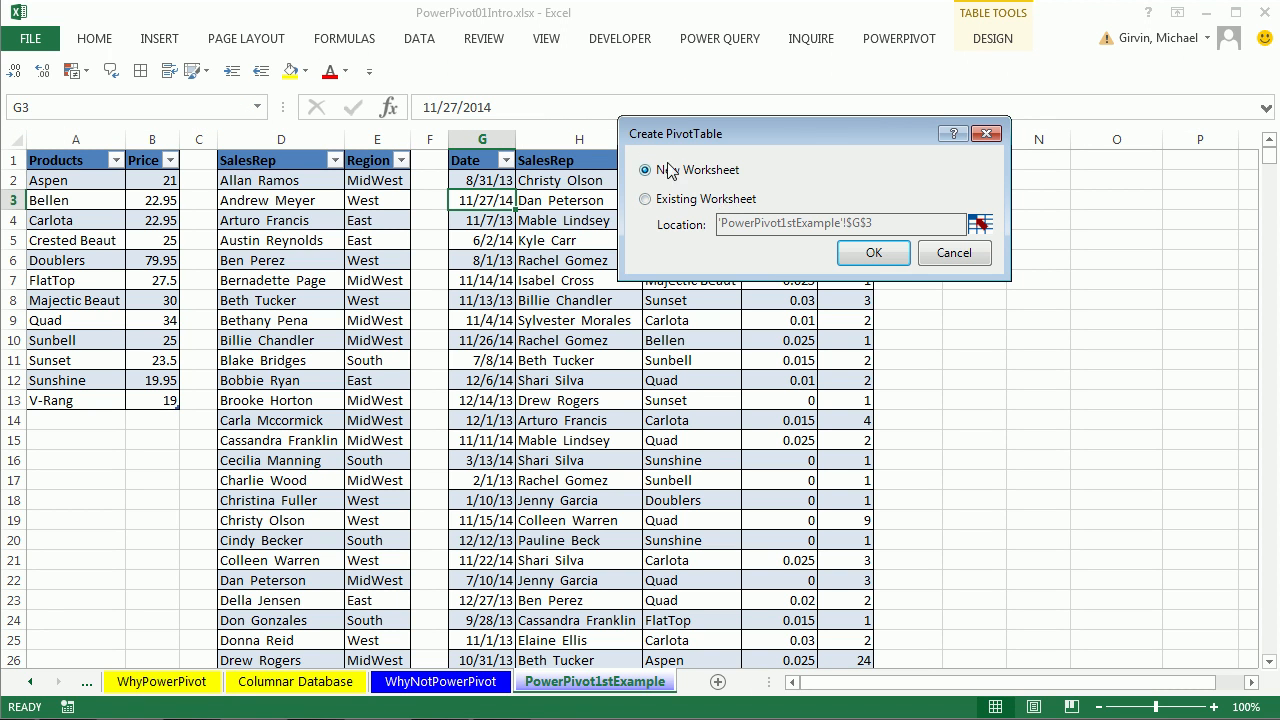
left_click(876, 256)
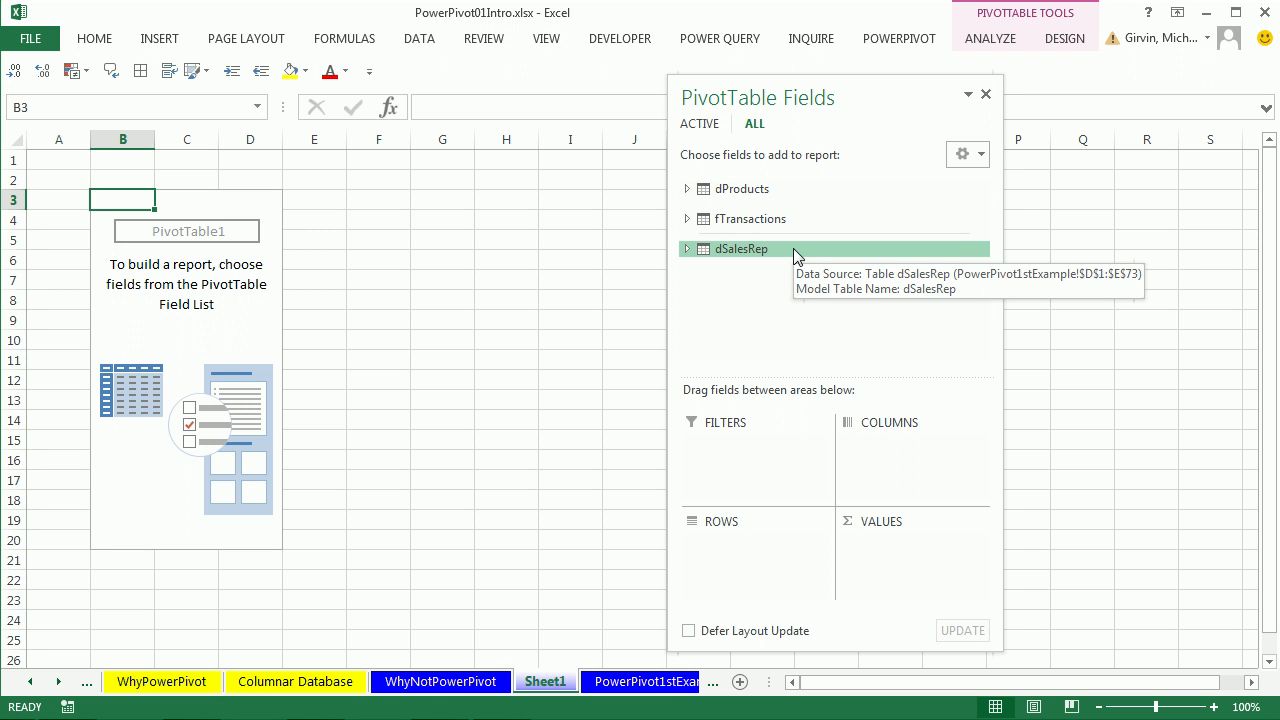
left_click_drag(797, 97, 717, 123)
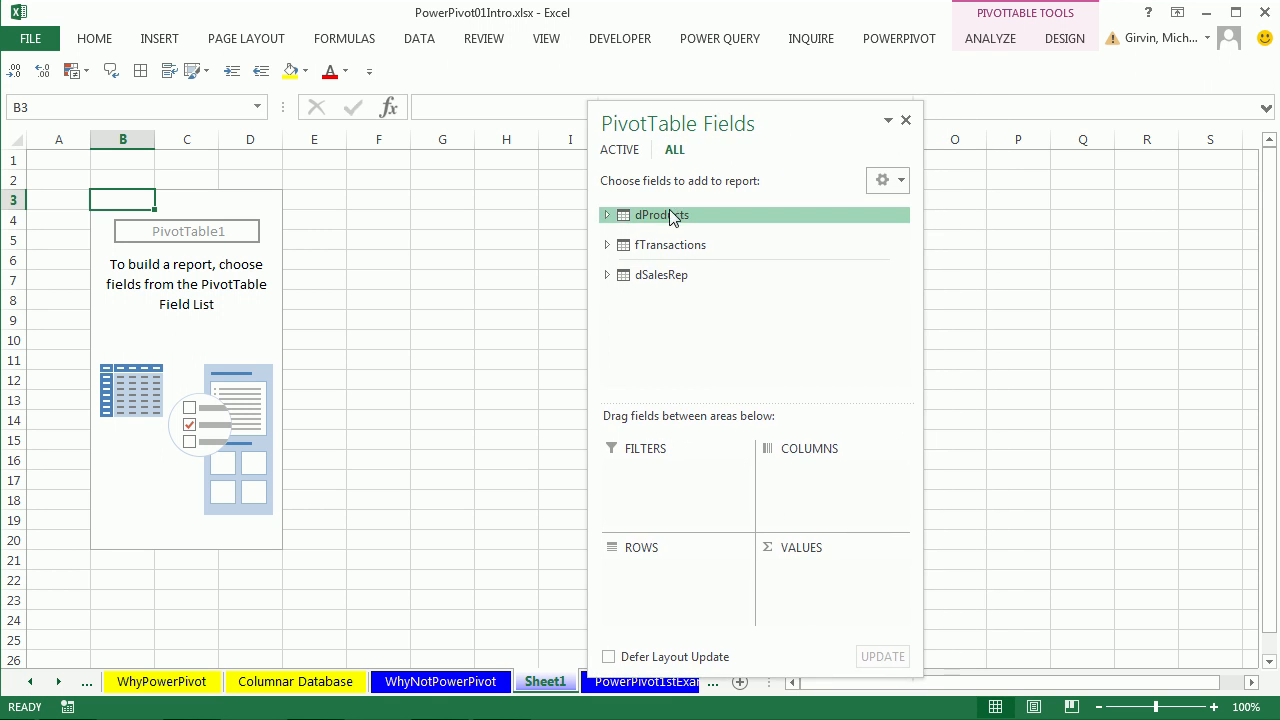
- Place Region from dSalesRep in the PivotTable's rows and Units from fTransactions in its values
left_click(607, 275)
left_click_drag(666, 318, 632, 571)
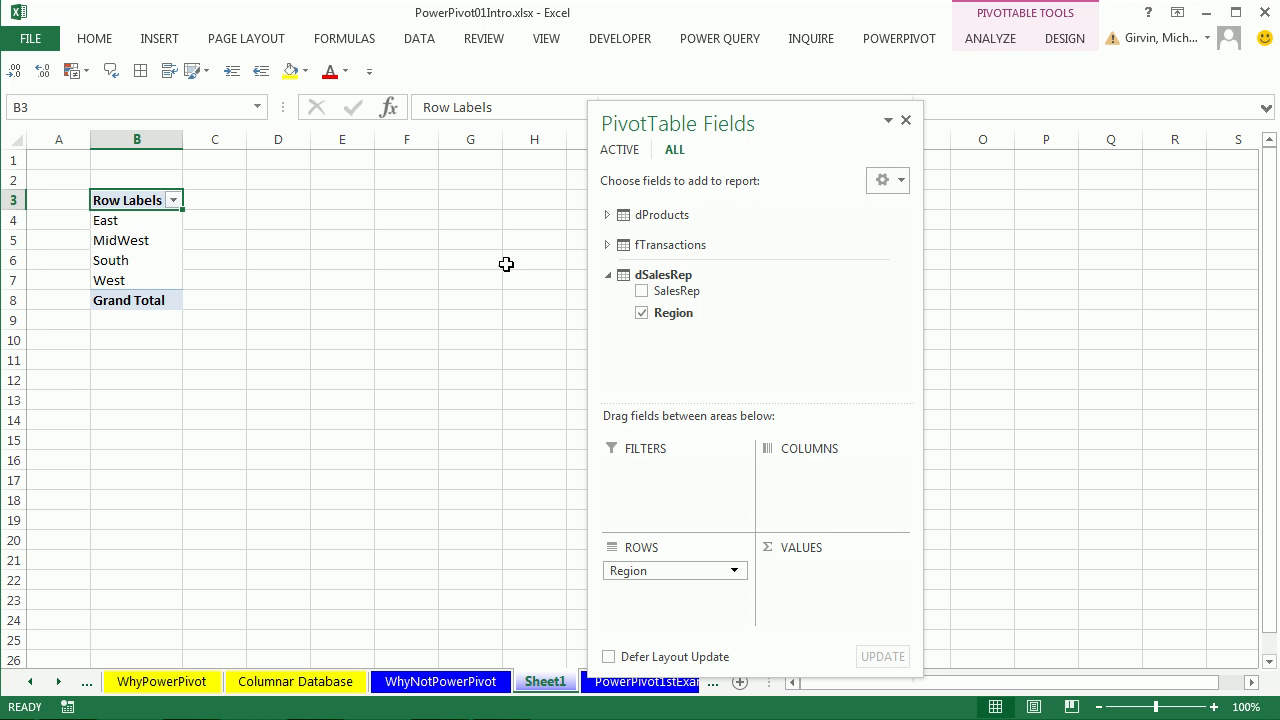
left_click(607, 245)
left_click_drag(754, 349, 820, 590)
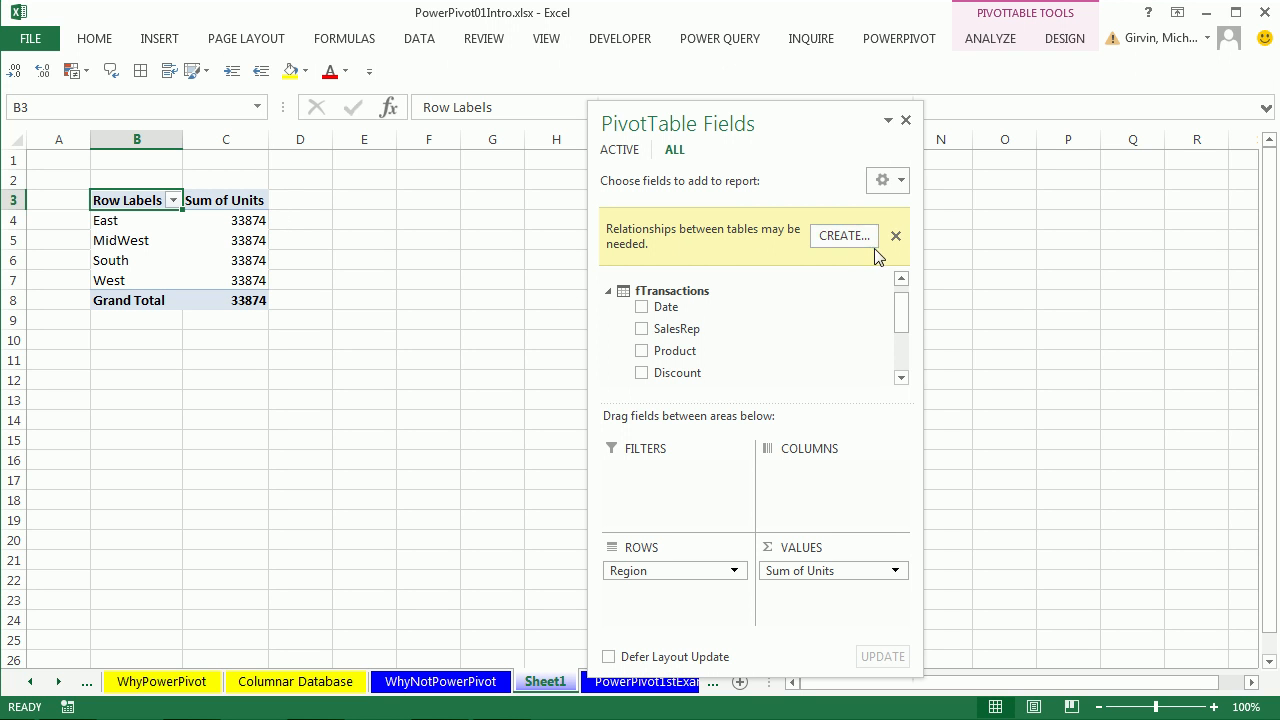
- Delete the Sheet1 worksheet containing the PivotTable built without the sales rep relationship
right_click(540, 692)
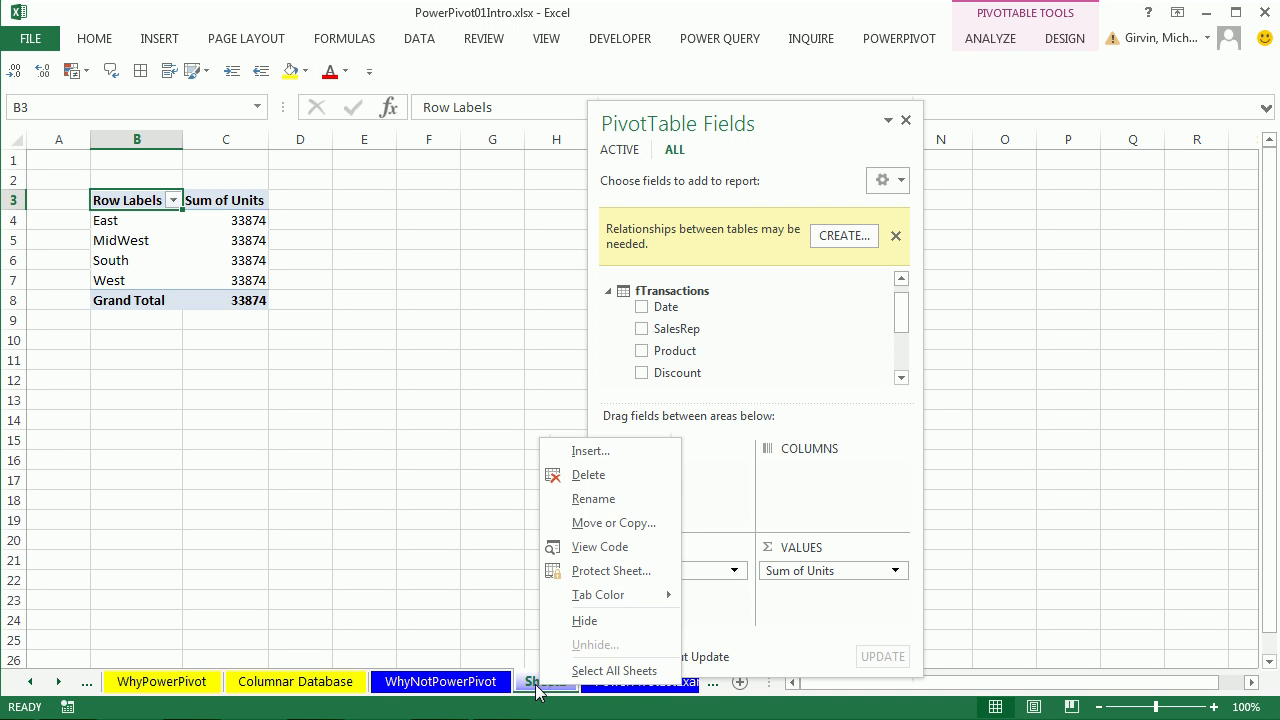
left_click(588, 475)
left_click(773, 258)
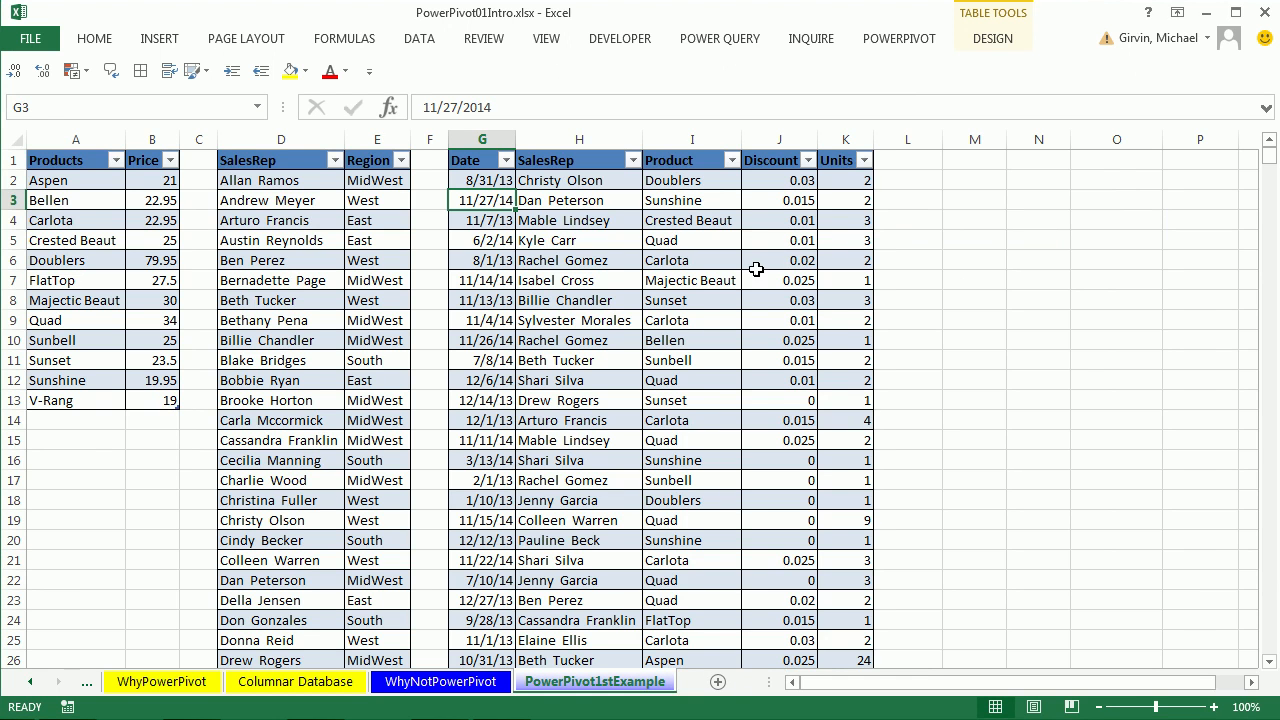
- Return to the PowerPivot diagram and recreate the relationship between SalesRep in dSalesRep and SalesRep in fTransactions
key("alt+Tab")
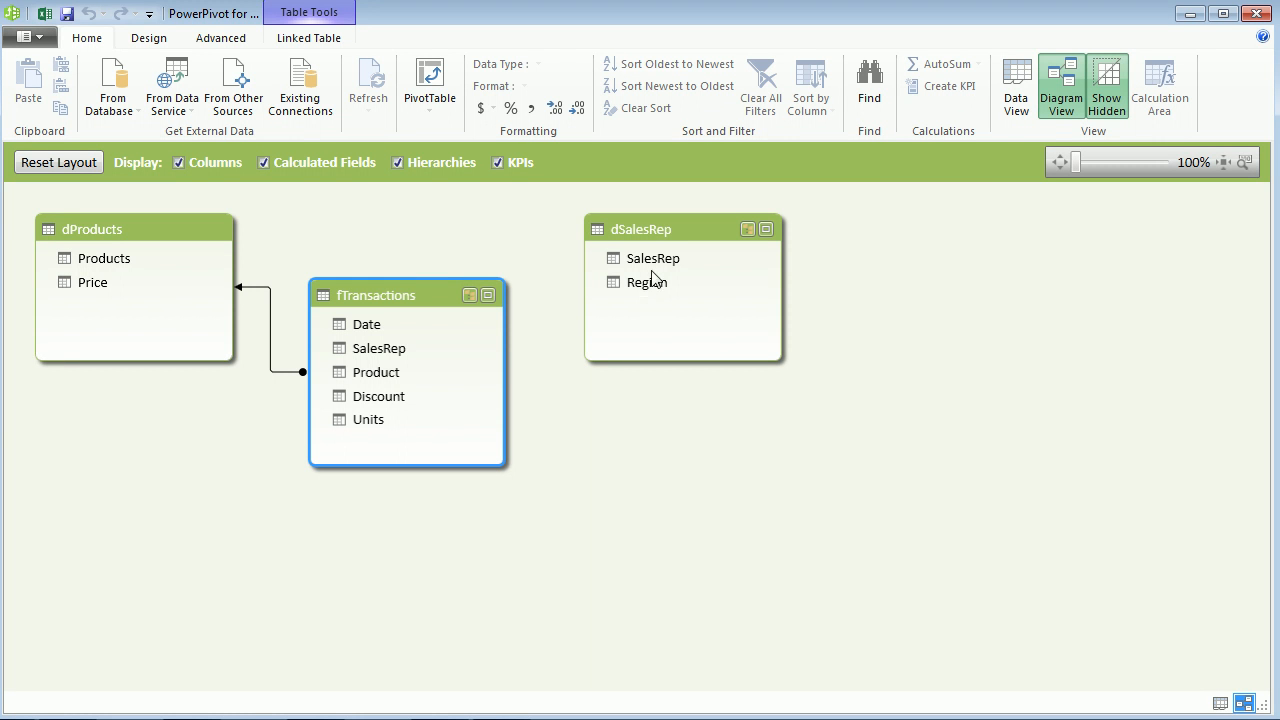
left_click_drag(655, 257, 406, 344)
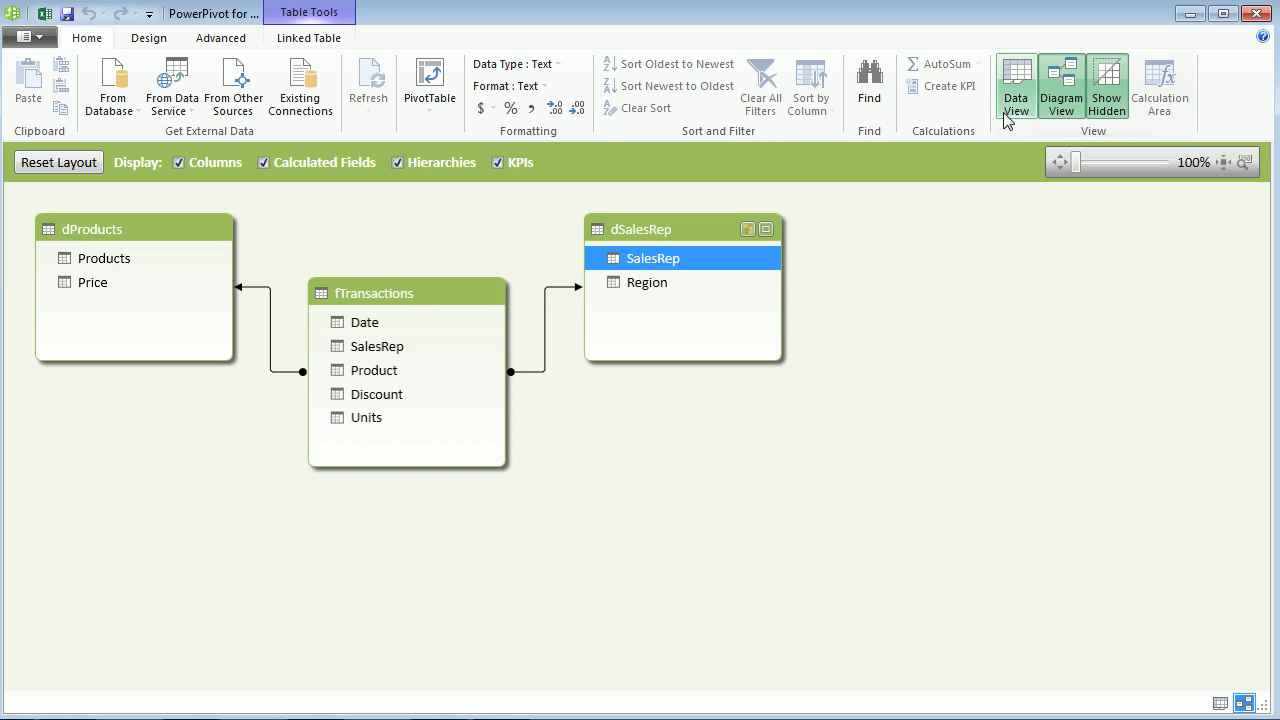
- Create a PivotTable on a new worksheet with dSalesRep's Region in the rows and fTransactions' Units summed in the values
left_click(437, 88)
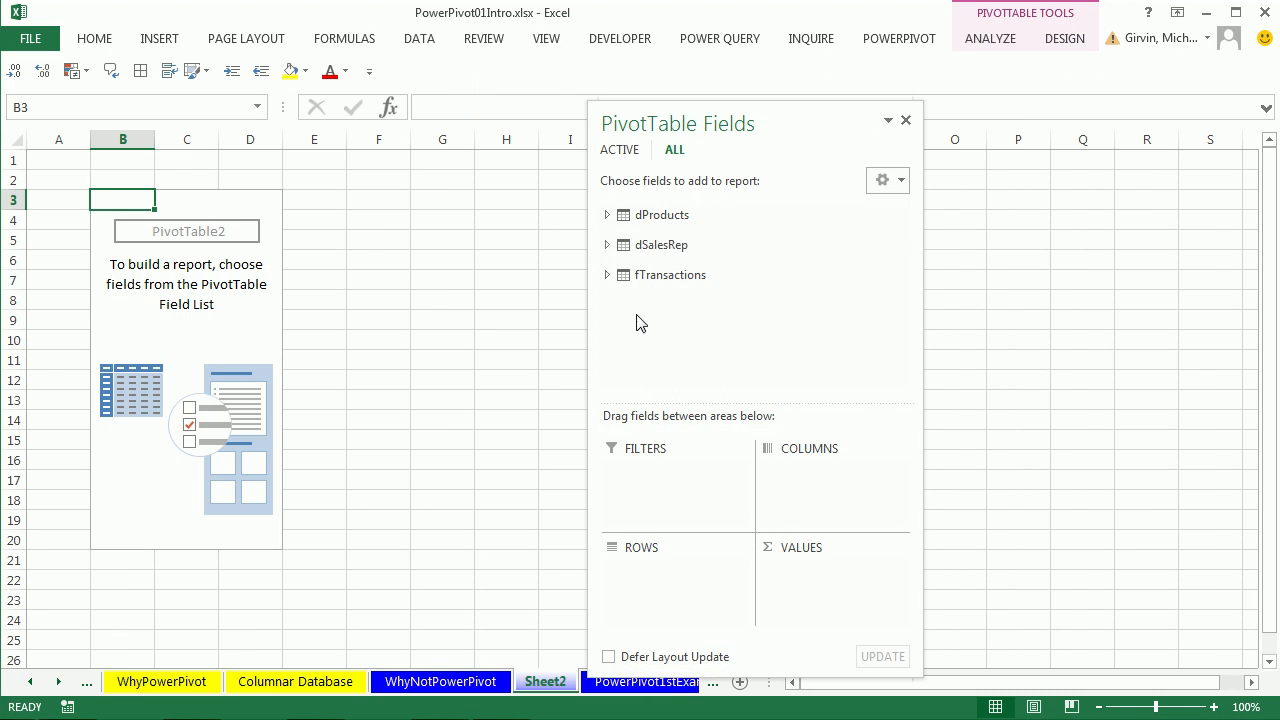
left_click(607, 245)
left_click_drag(668, 285, 657, 570)
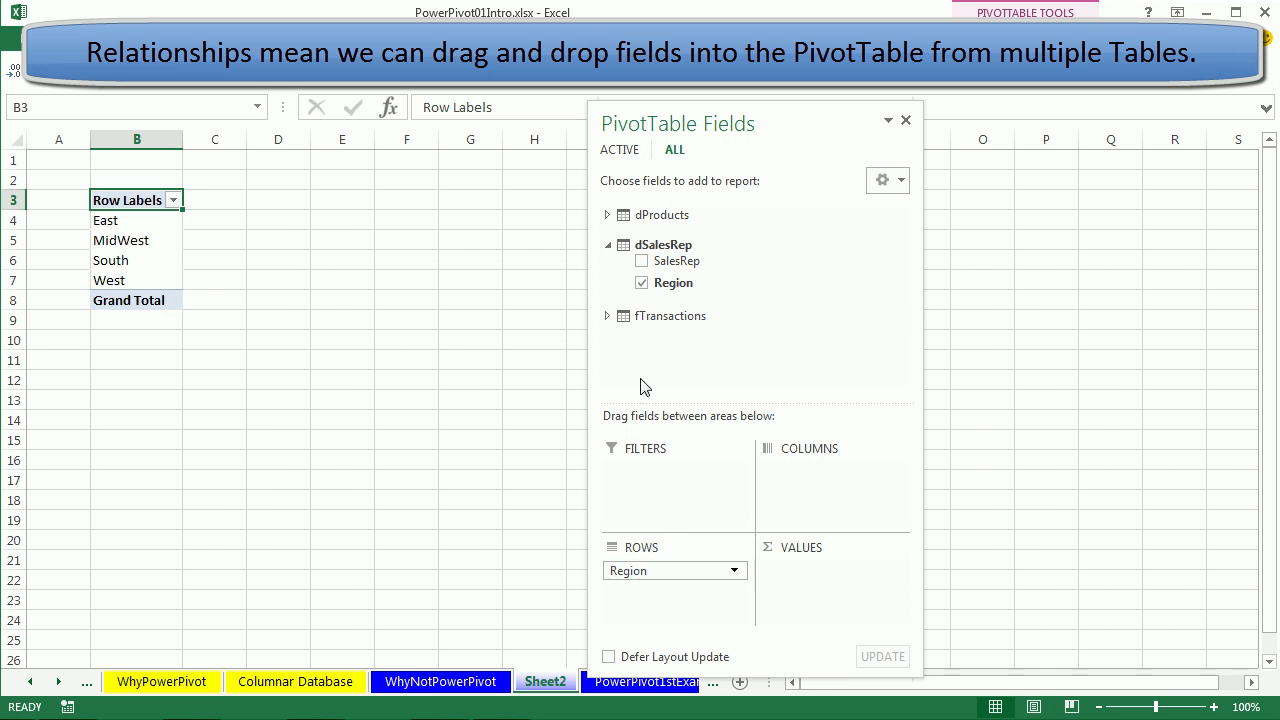
left_click(607, 316)
left_click_drag(667, 385, 800, 571)
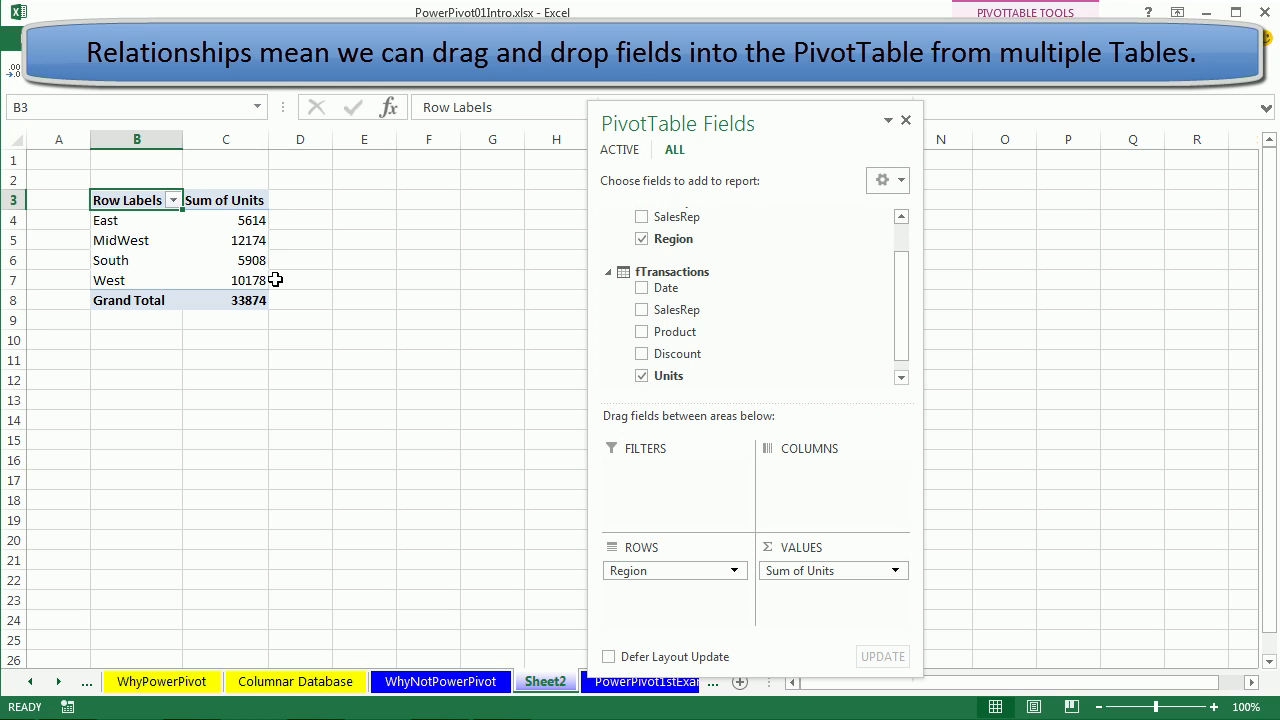
mouse_move(263, 283)
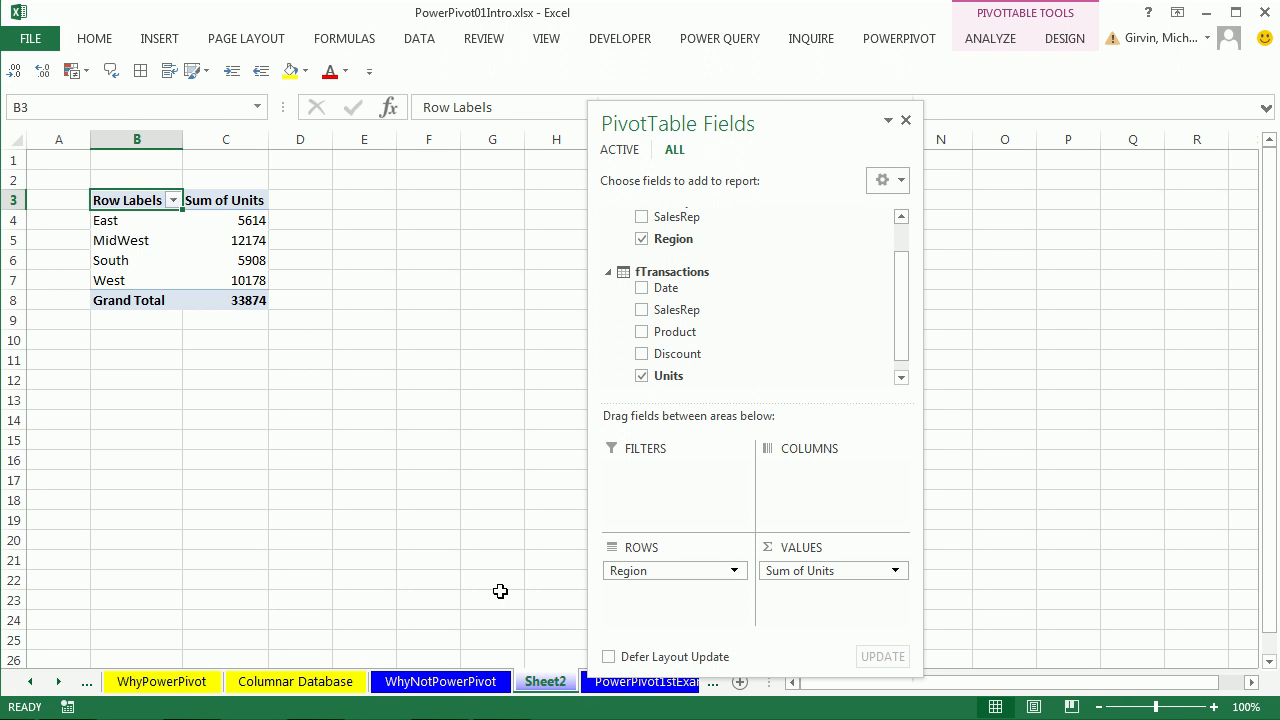
- Delete the Sheet2 worksheet with the units-by-region PivotTable
right_click(556, 686)
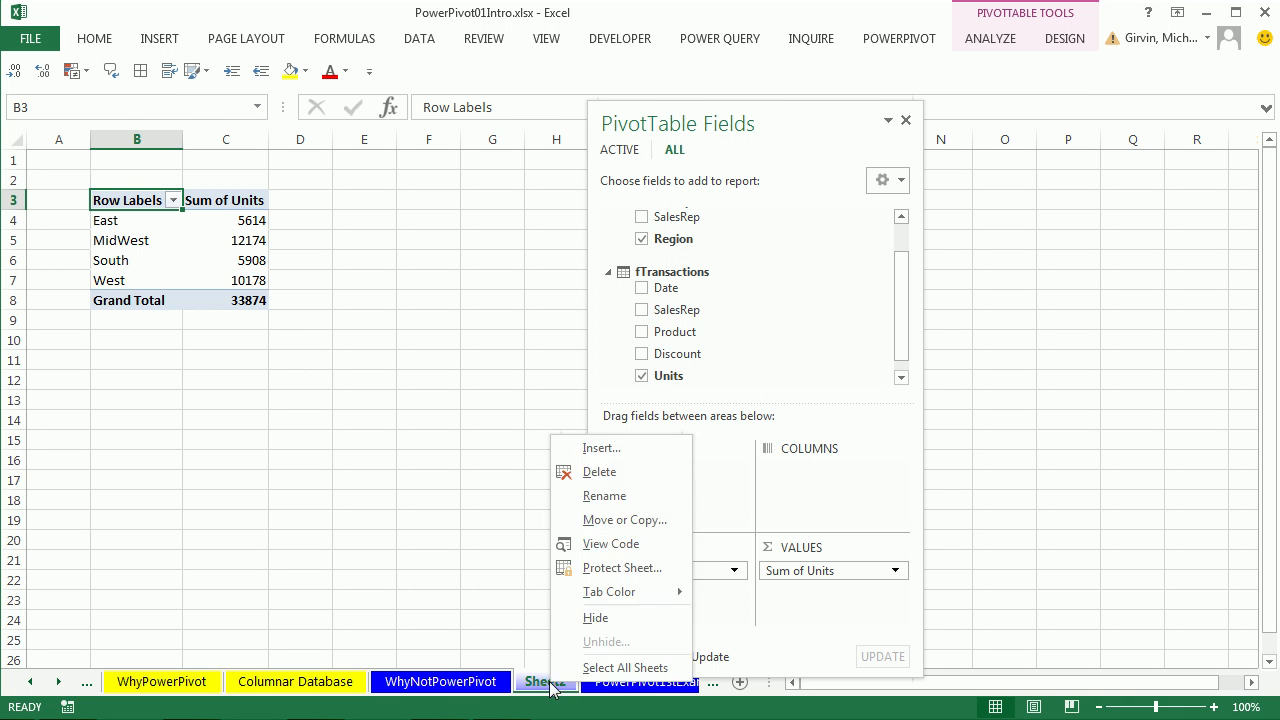
left_click(600, 472)
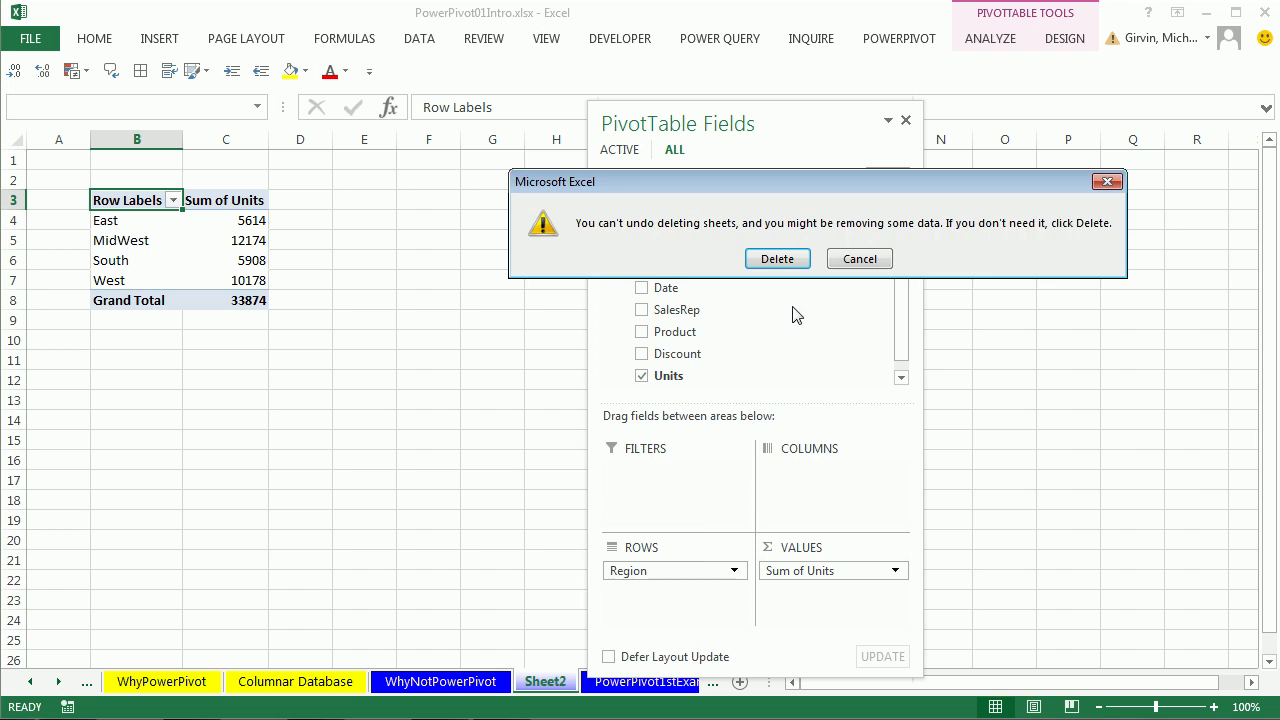
left_click(777, 259)
- Switch to the PowerPivot diagram and inspect which fields the line between dProducts and fTransactions connects
key("alt+Tab")
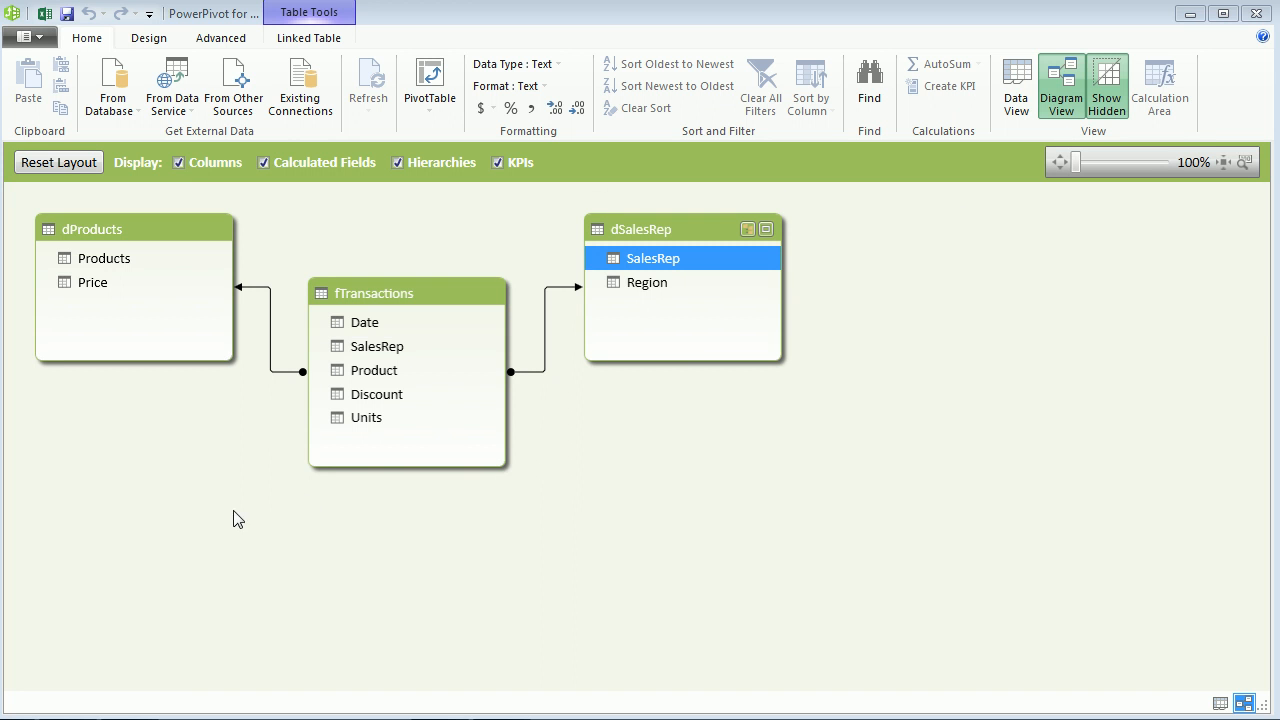
left_click(278, 372)
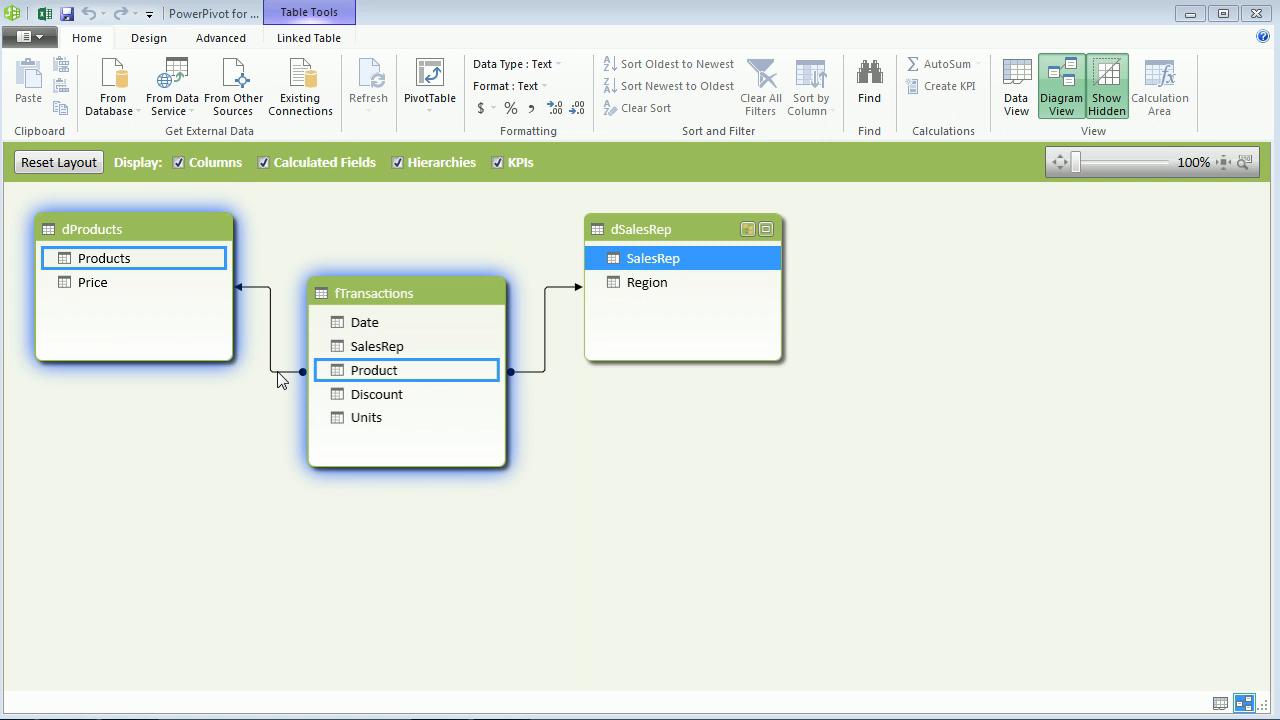
left_click(280, 389)
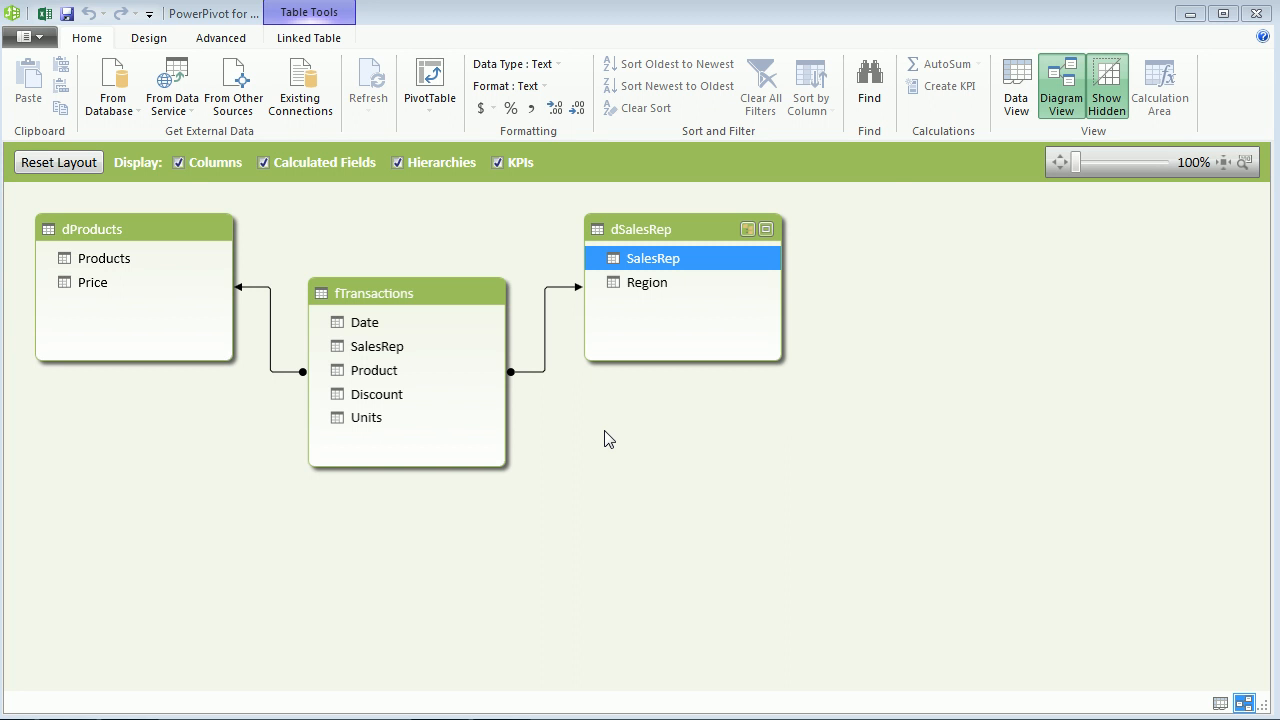
- Show the dProducts table in Data View and widen its Products column to fit the product names
left_click(1013, 99)
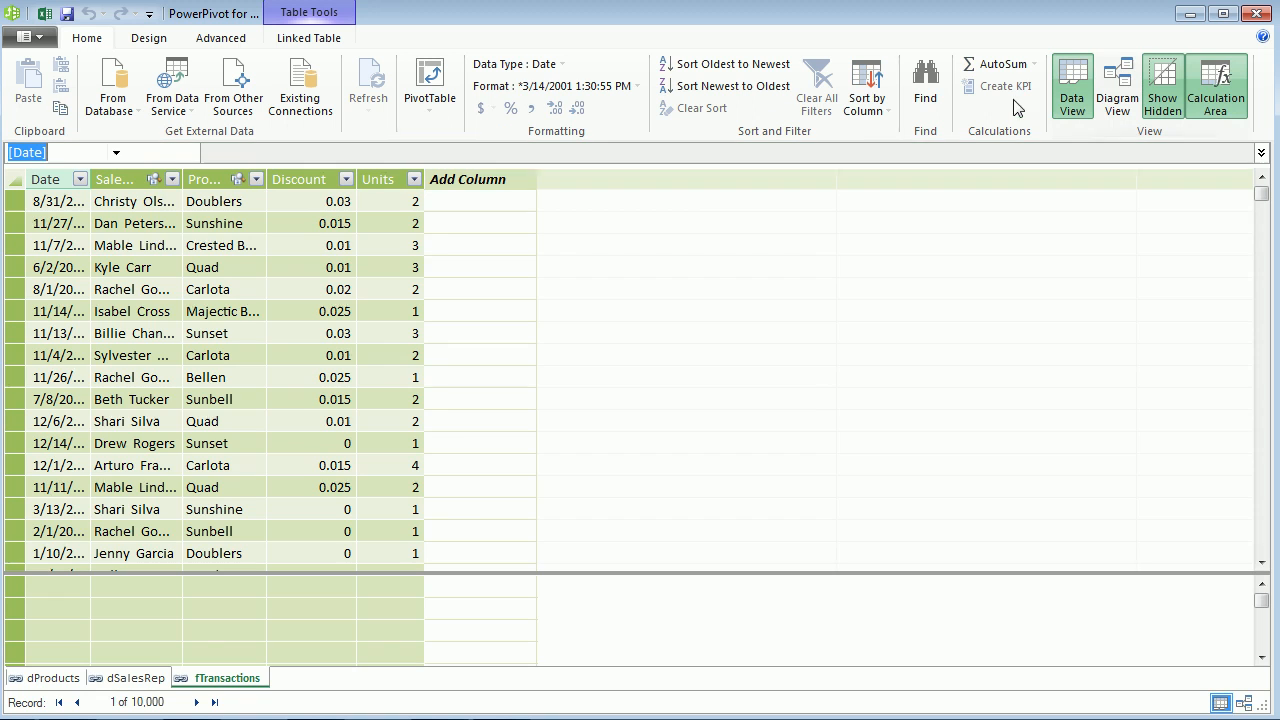
left_click(149, 680)
left_click(62, 680)
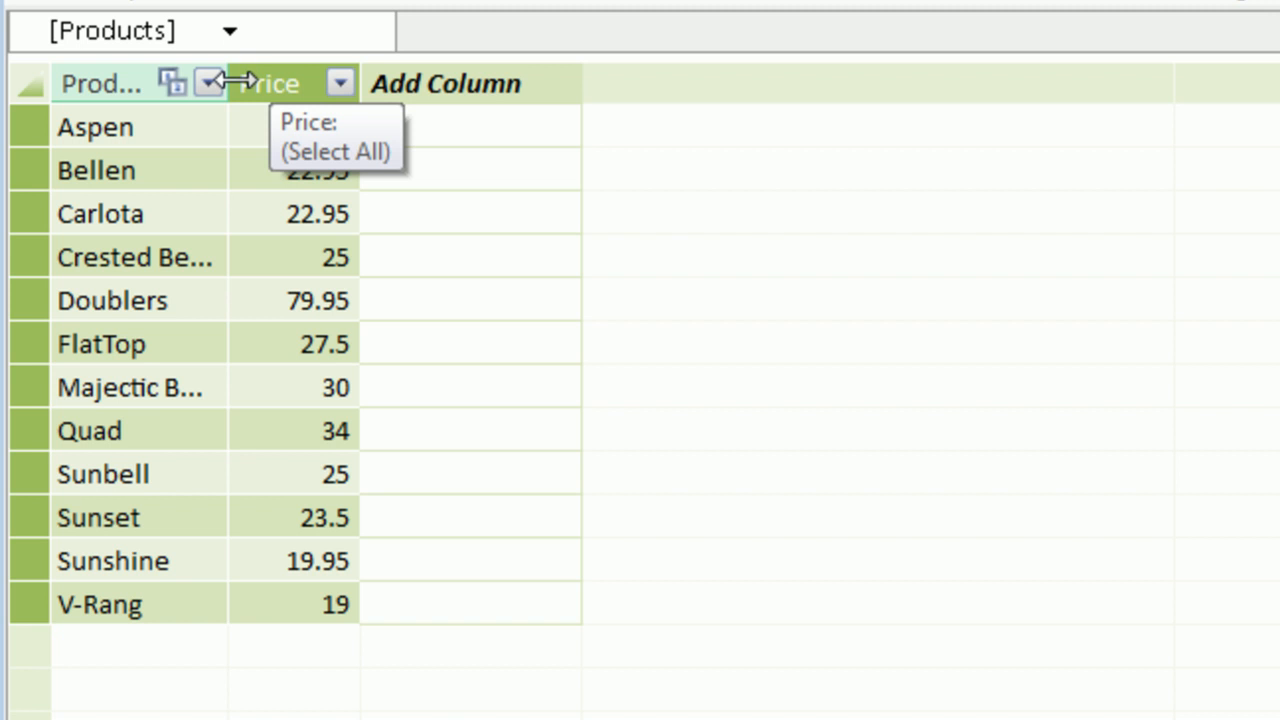
left_click_drag(241, 82, 316, 83)
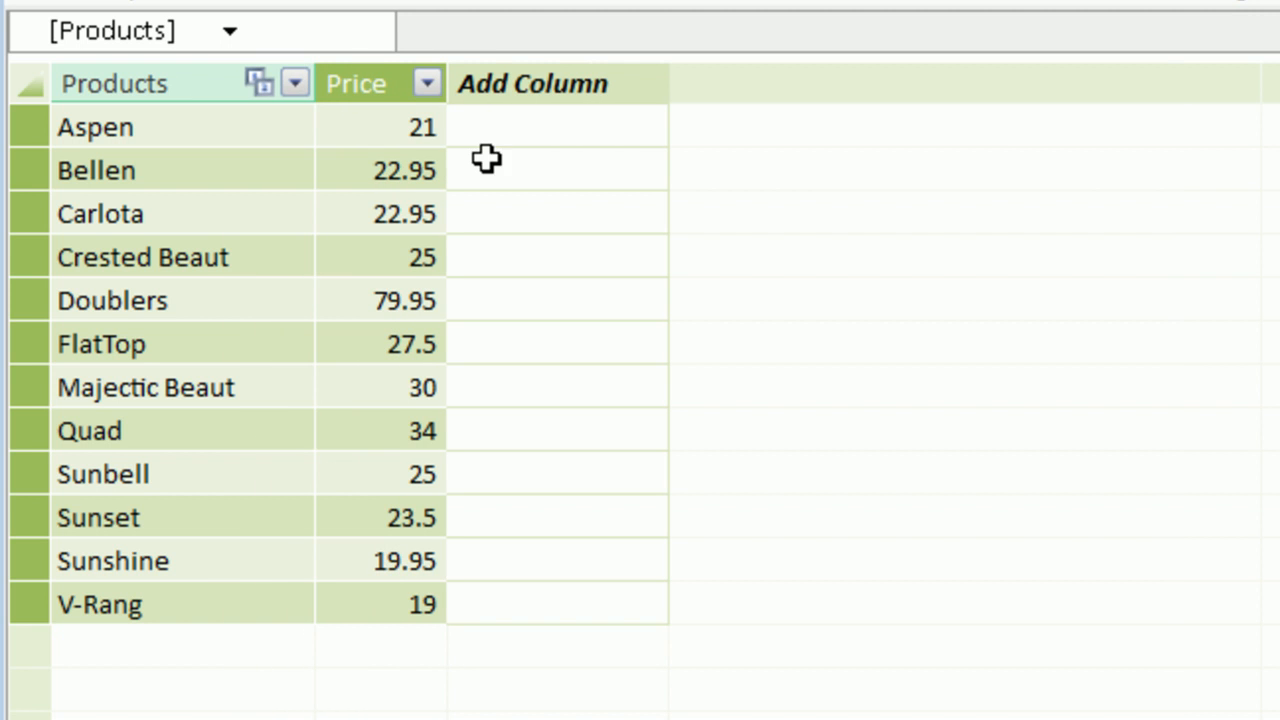
- Format the Price column of dProducts as currency with the $ English (United States) option
left_click(405, 131)
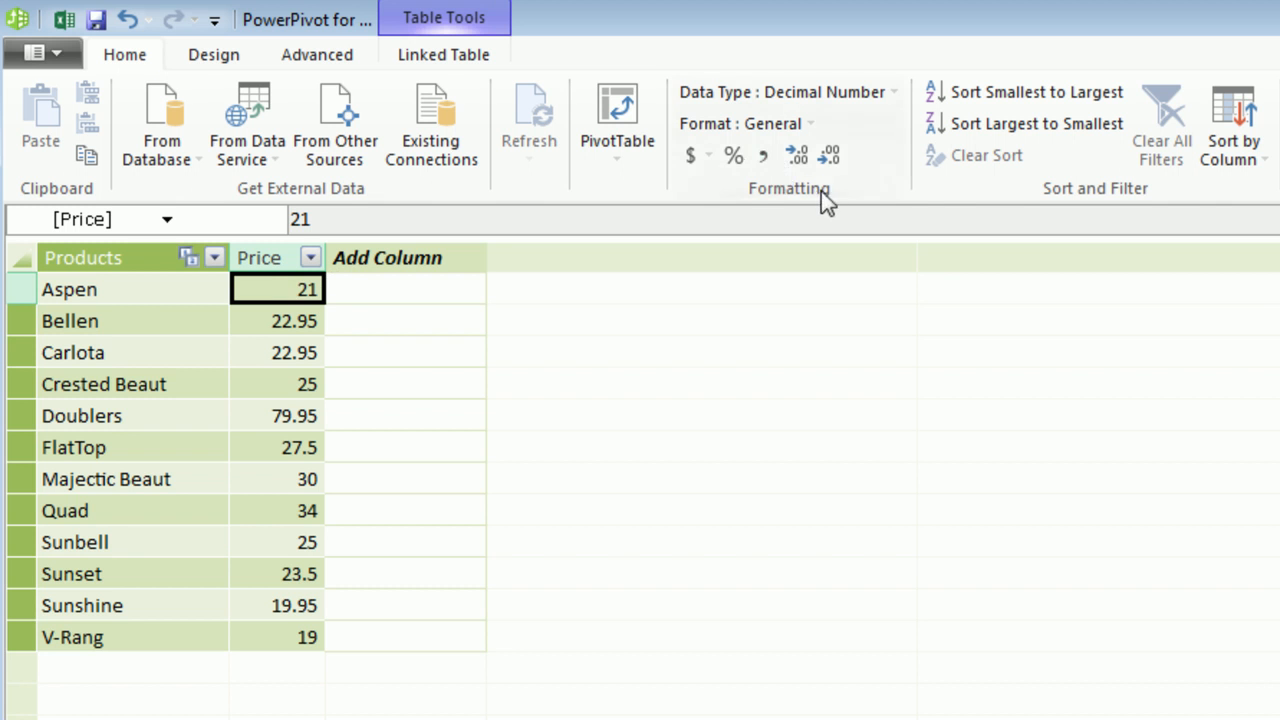
left_click(697, 160)
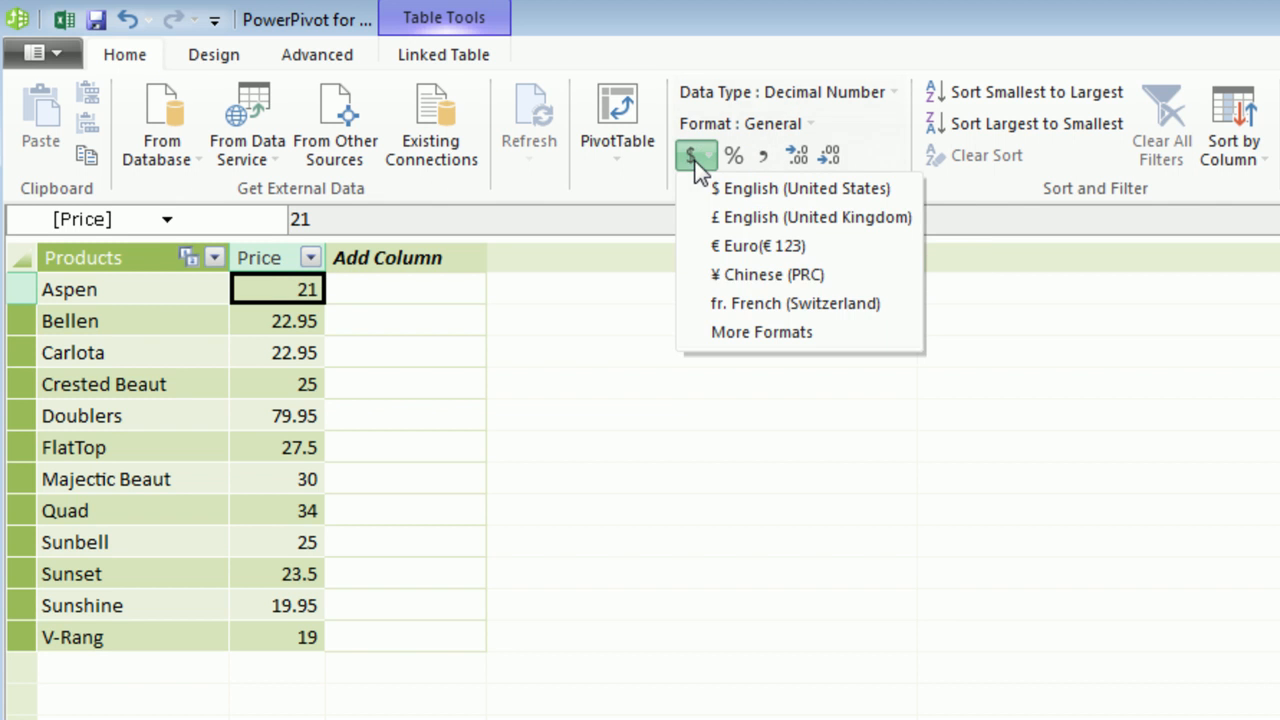
left_click(763, 190)
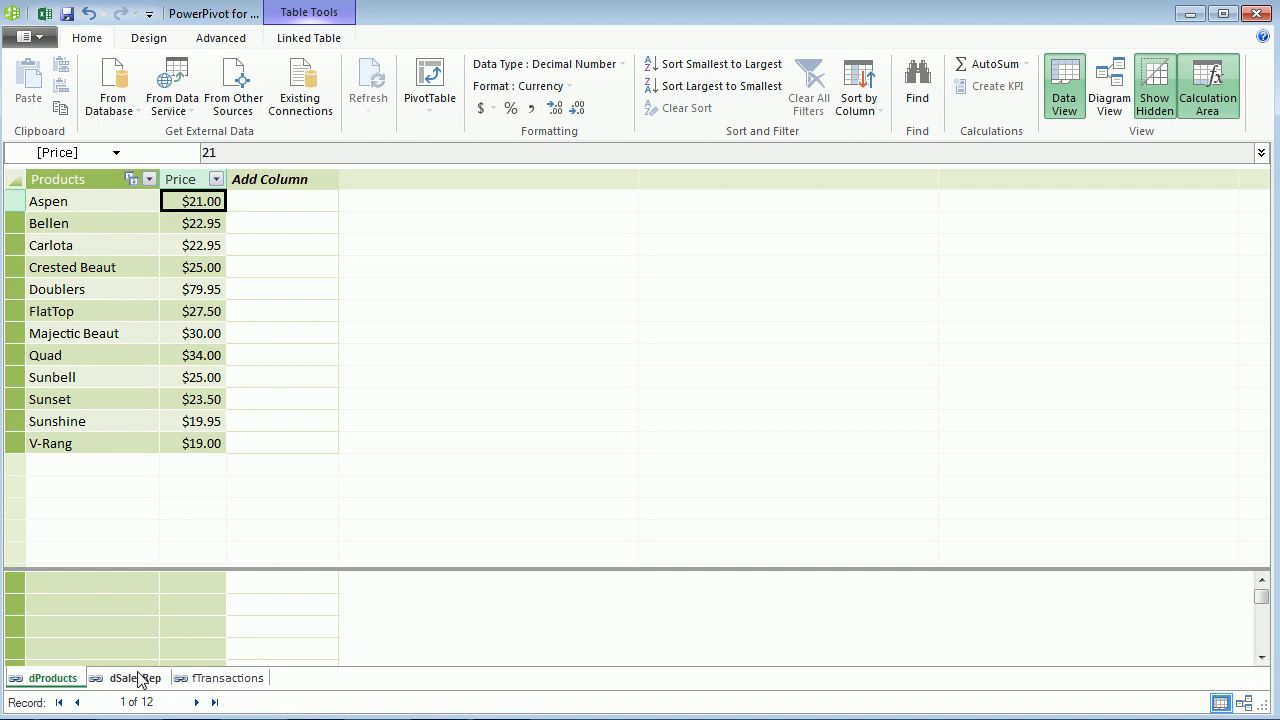
- Open the dSalesRep table and widen its SalesRep column
left_click(136, 678)
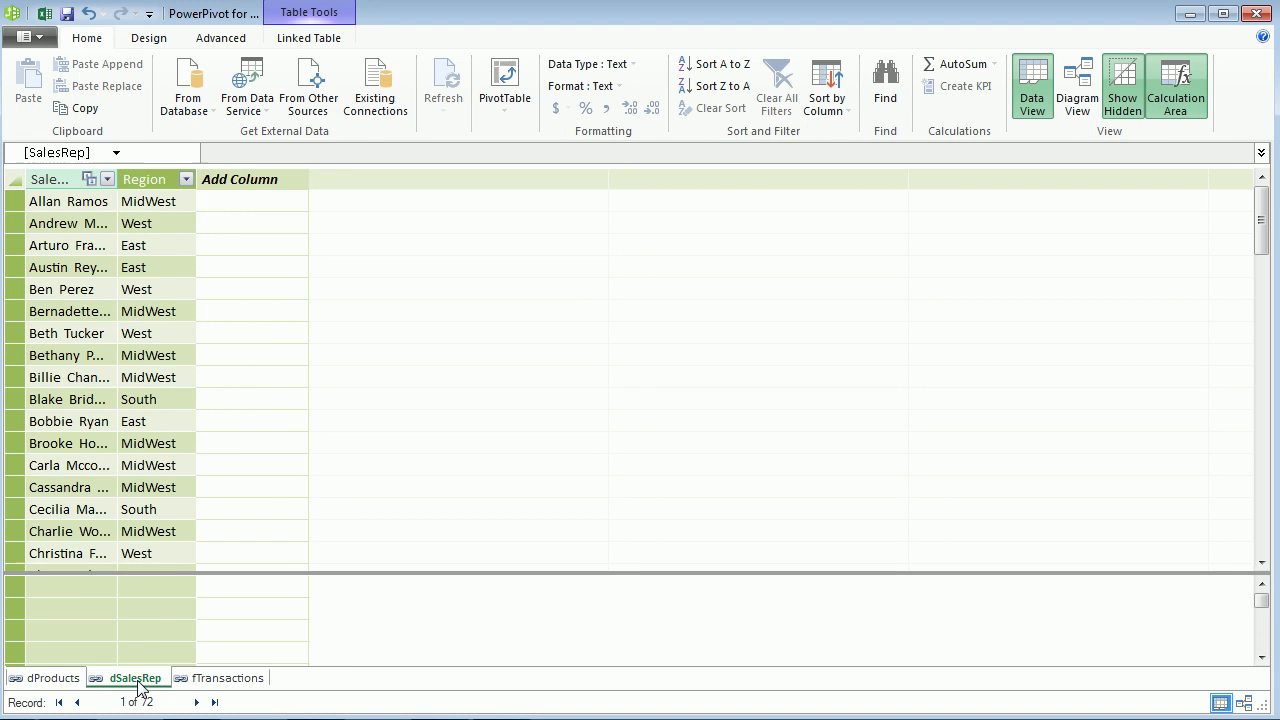
left_click_drag(116, 180, 176, 180)
- Open the fTransactions table, widen its Date column and select the first date
left_click(220, 680)
left_click_drag(90, 206, 119, 206)
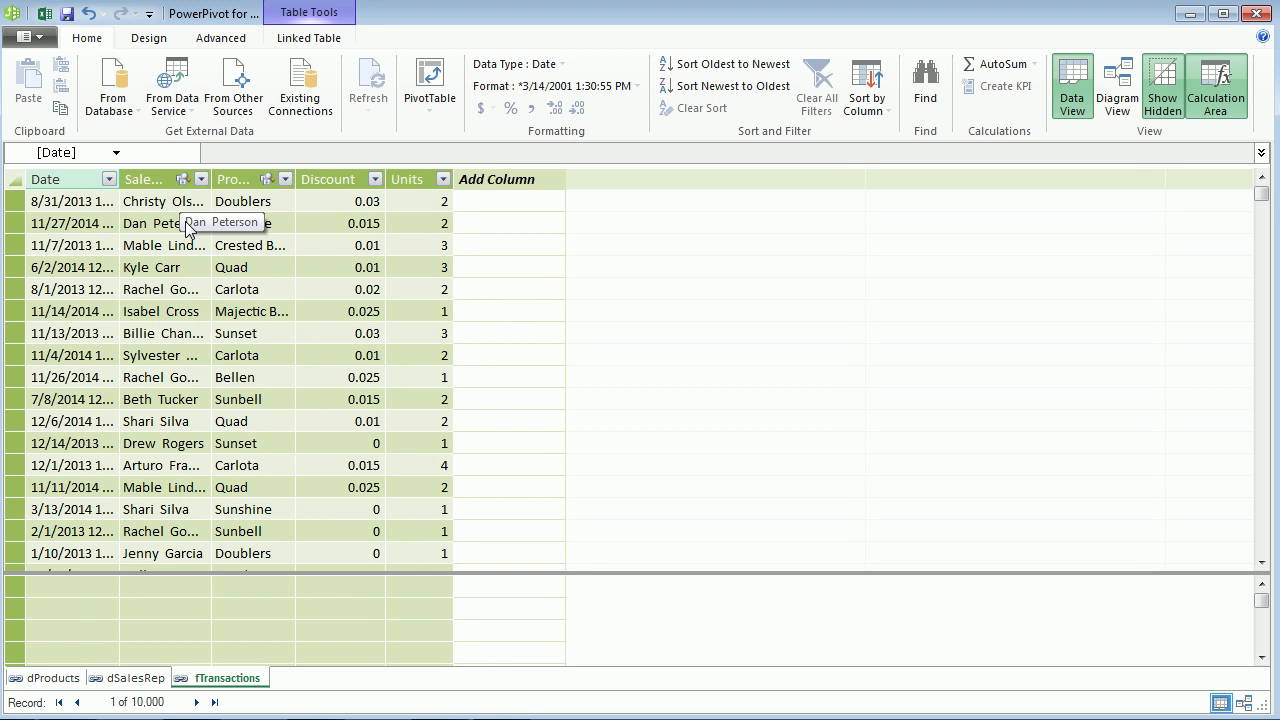
left_click_drag(120, 179, 165, 180)
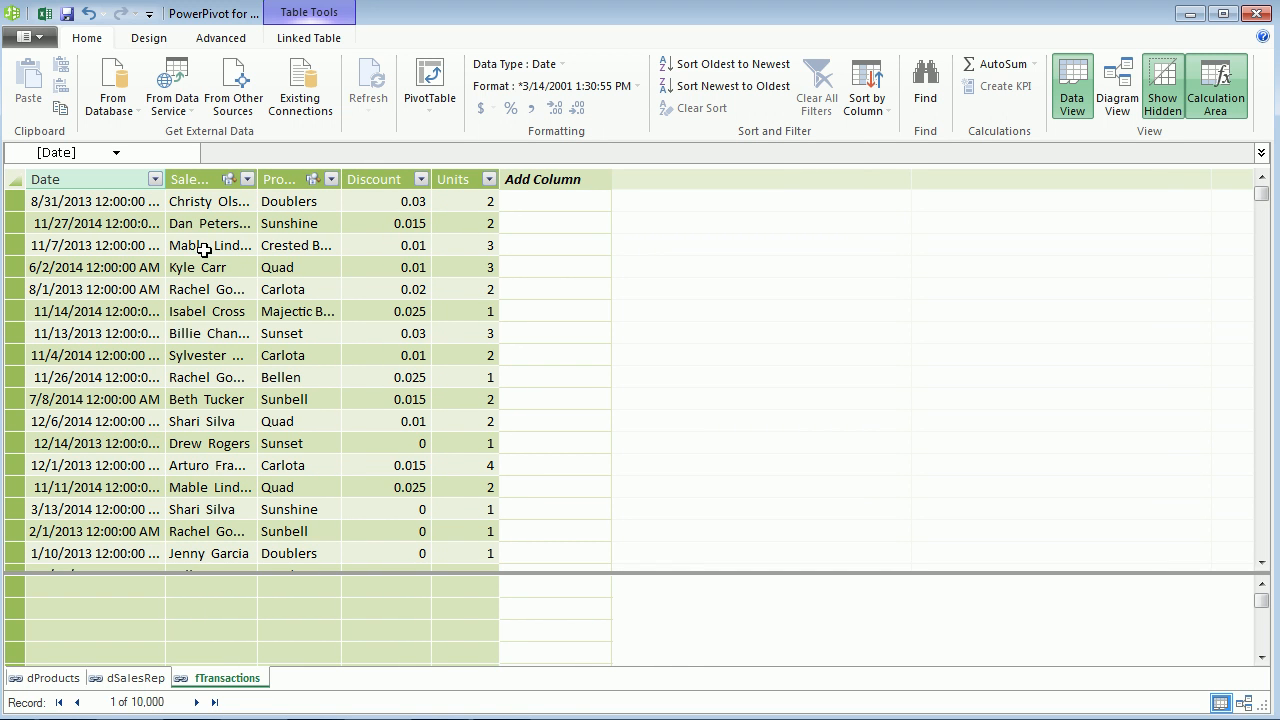
left_click(138, 201)
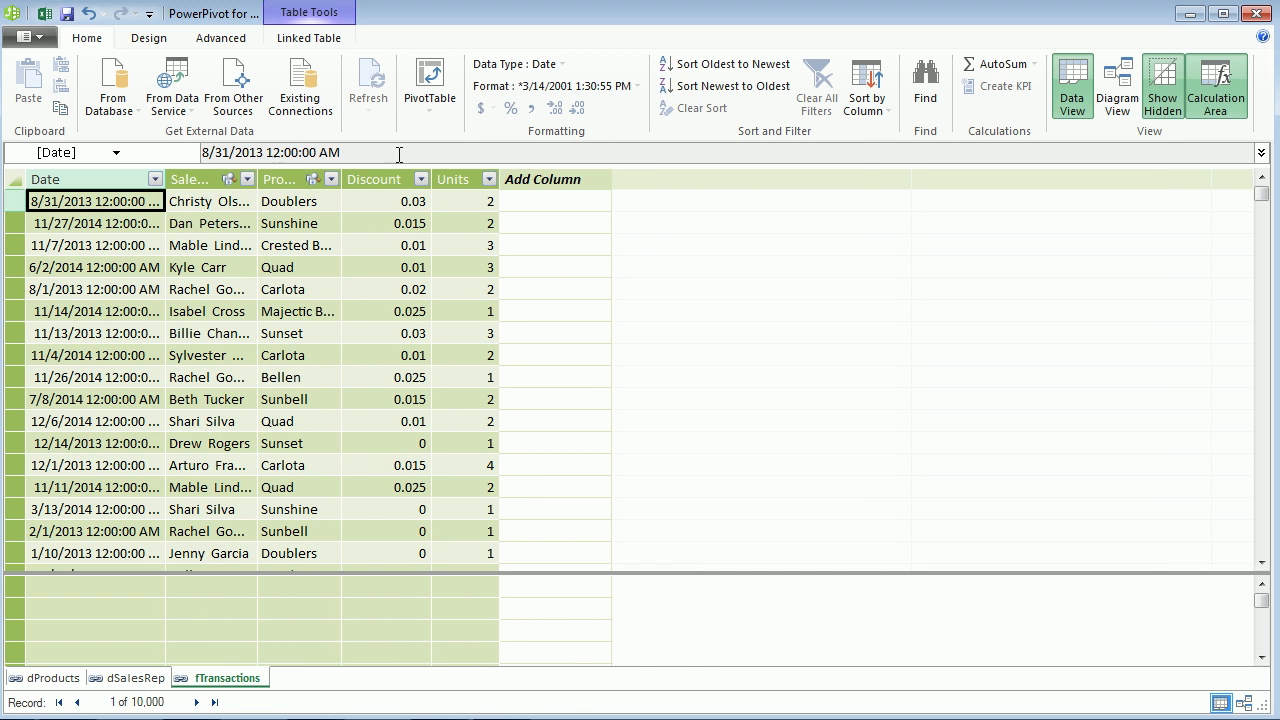
- Format the Date column of fTransactions as *3/14/2001 and adjust the Date, SalesRep and Product column widths to fit their contents
left_click(505, 87)
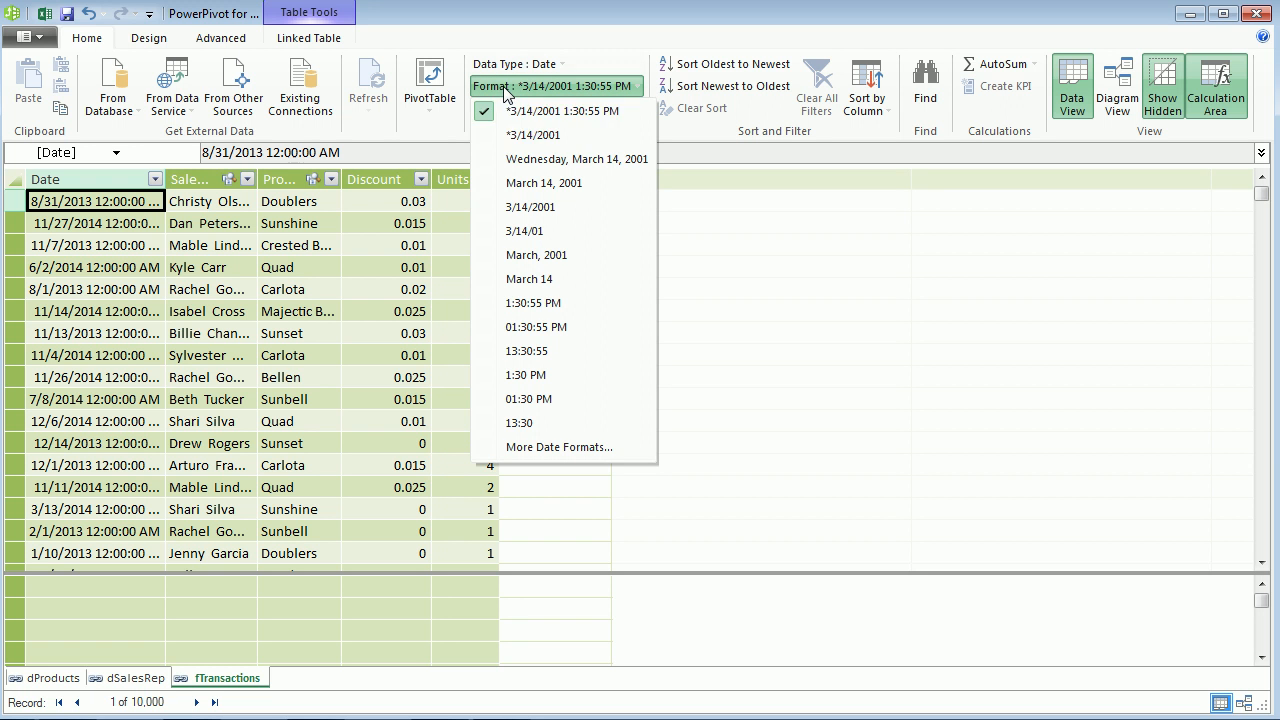
left_click(544, 140)
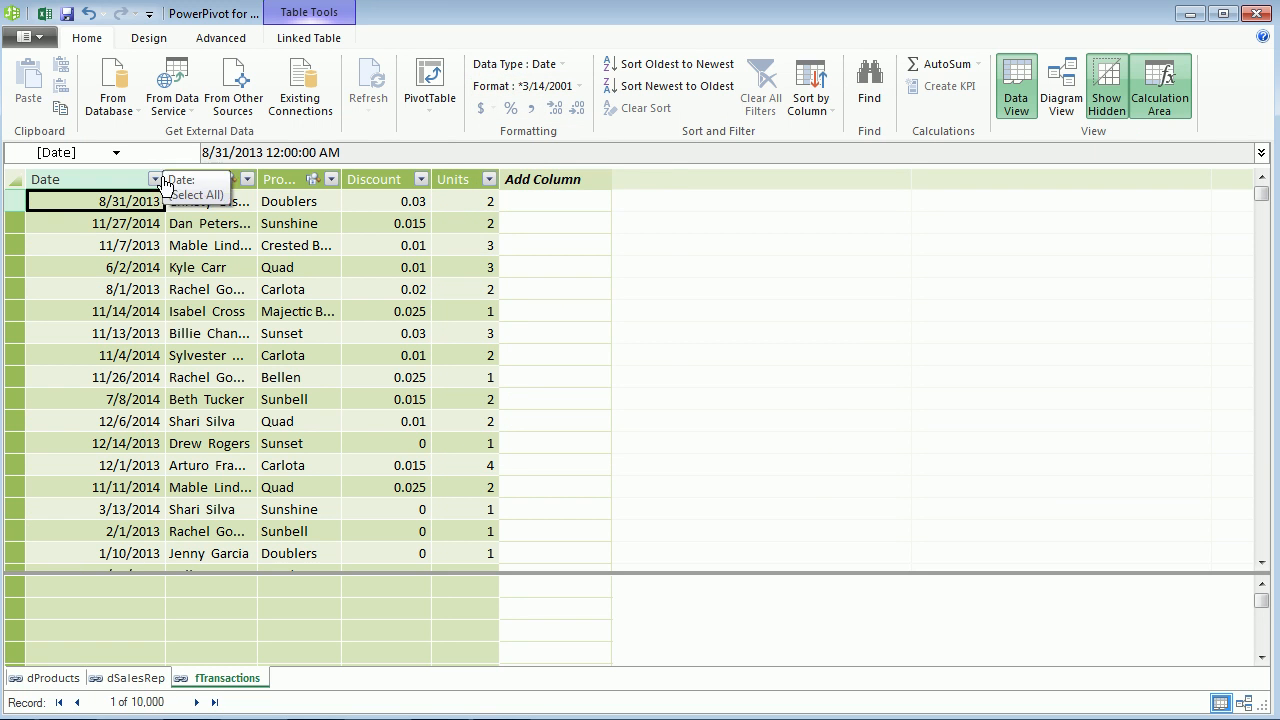
left_click_drag(164, 179, 123, 179)
left_click_drag(218, 179, 260, 179)
left_click_drag(345, 179, 372, 179)
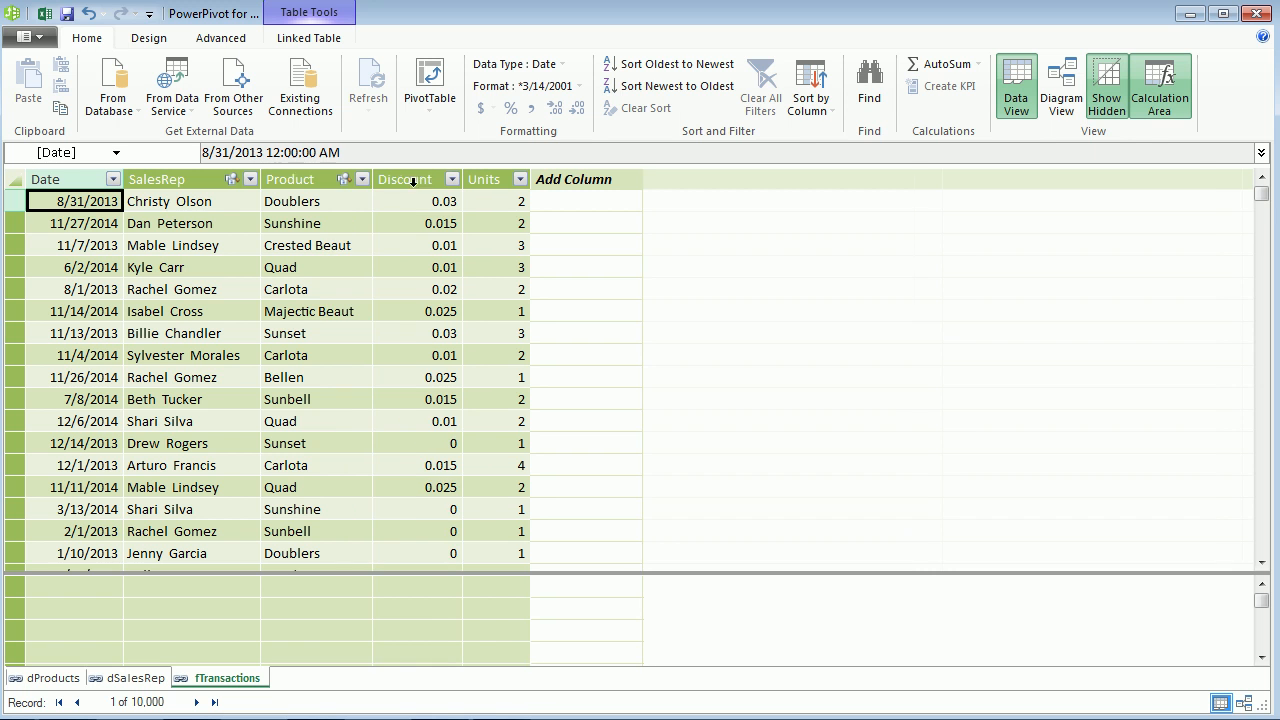
- Sort fTransactions by Date from oldest to newest and enlarge the calculation area below the table
left_click(447, 205)
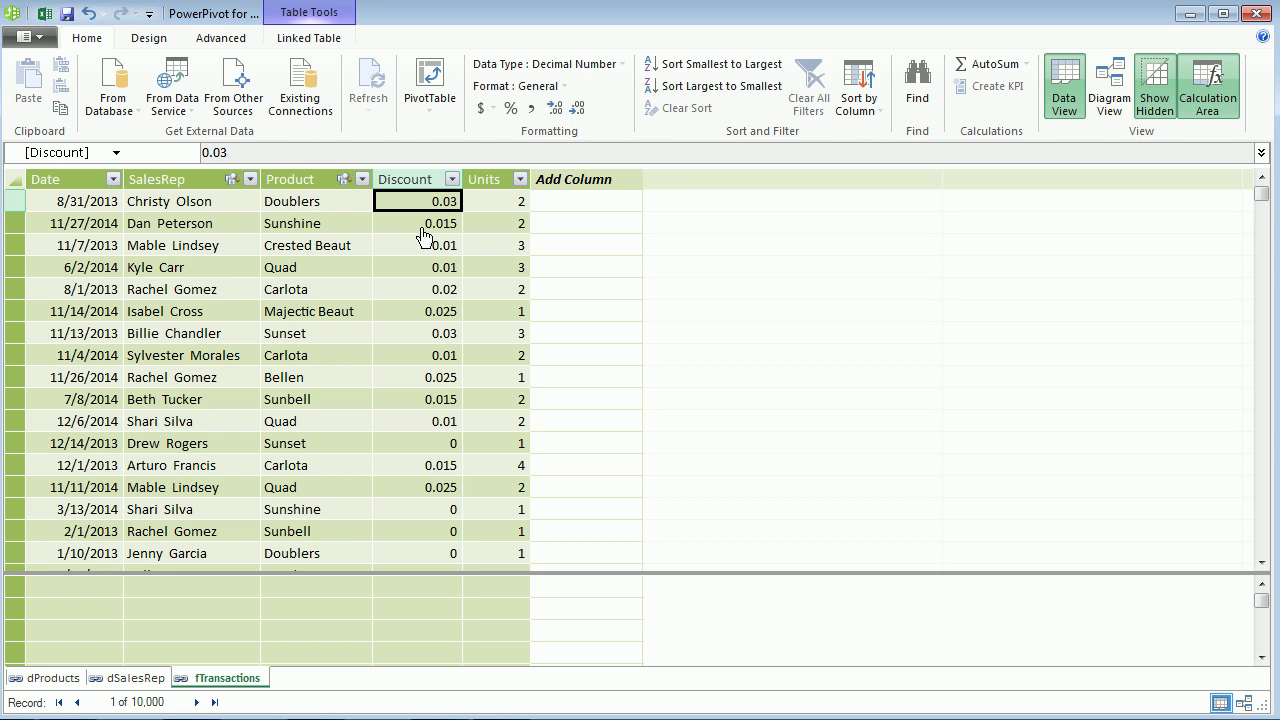
left_click(72, 208)
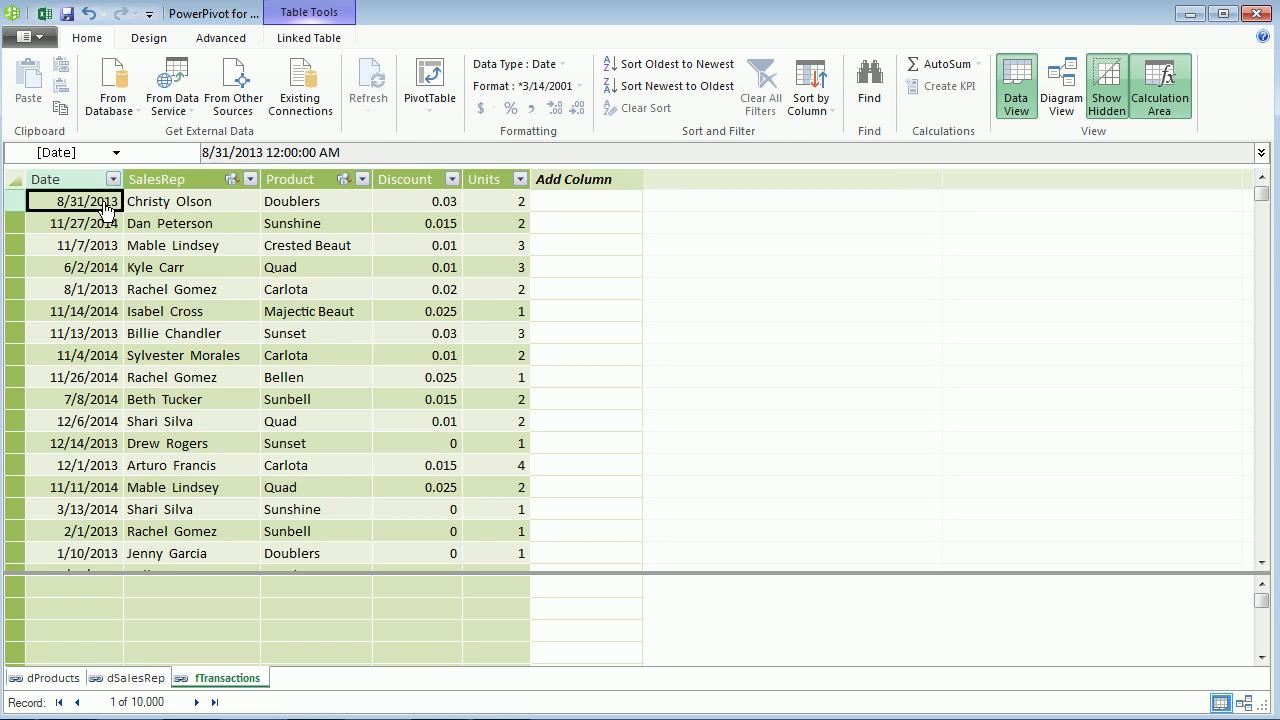
left_click(658, 68)
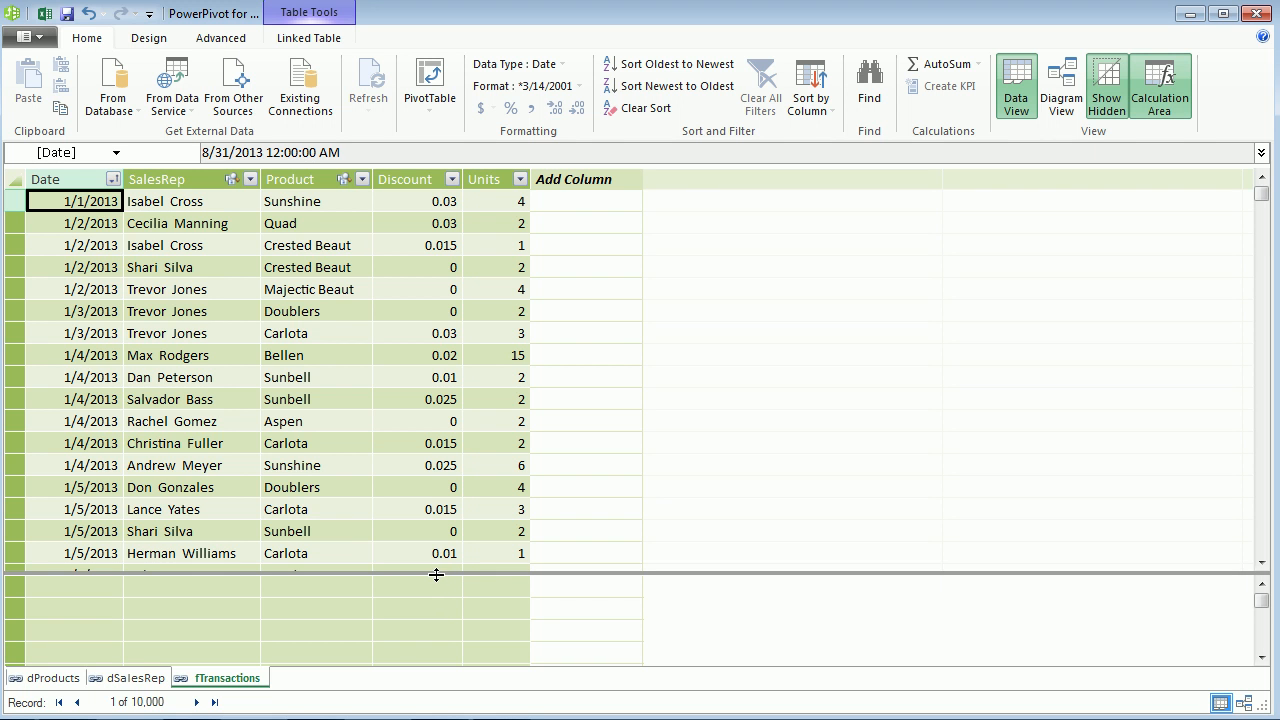
left_click_drag(436, 575, 437, 464)
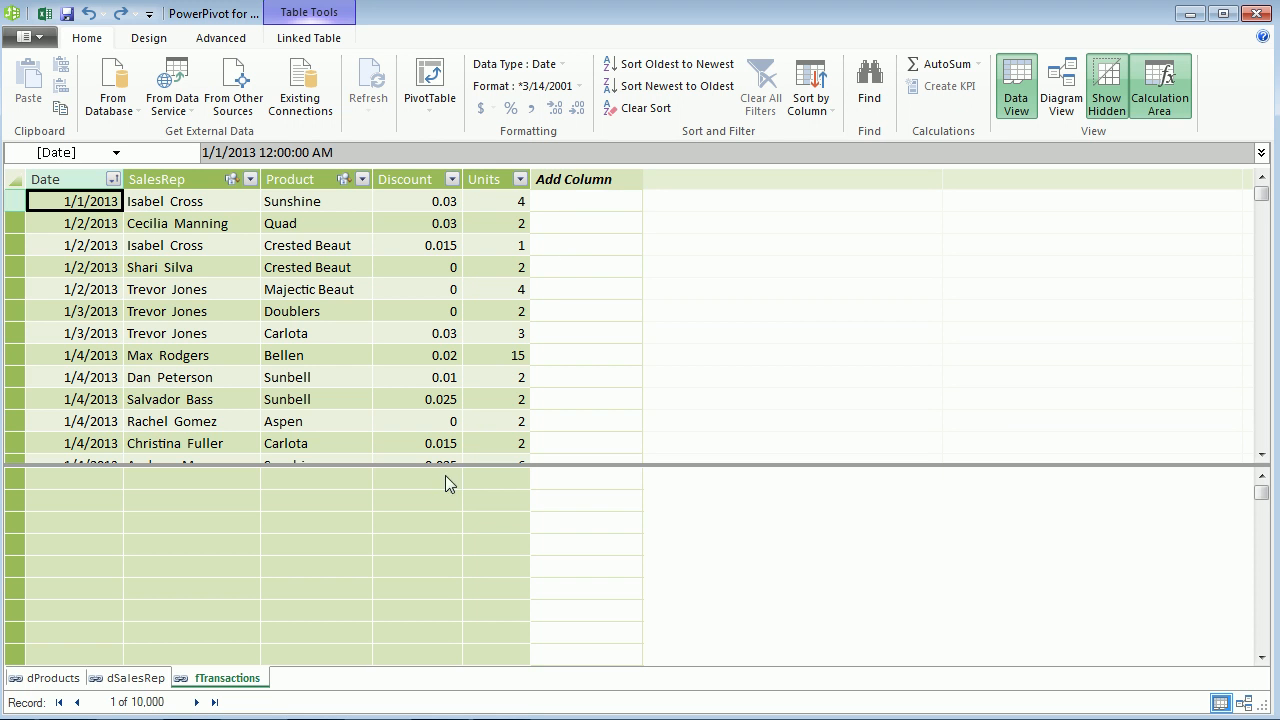
- Add a new column named Net Revenue to the fTransactions table
double_click(569, 180)
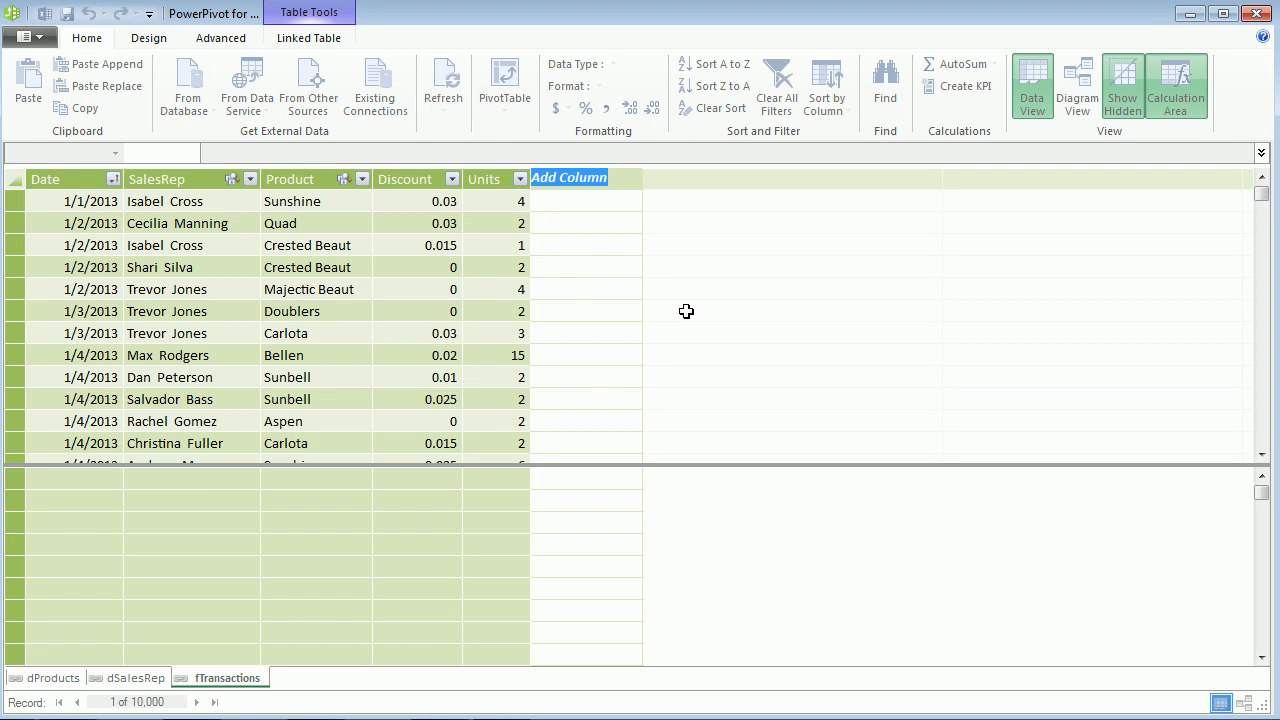
type("Net Revenue")
key("Return")
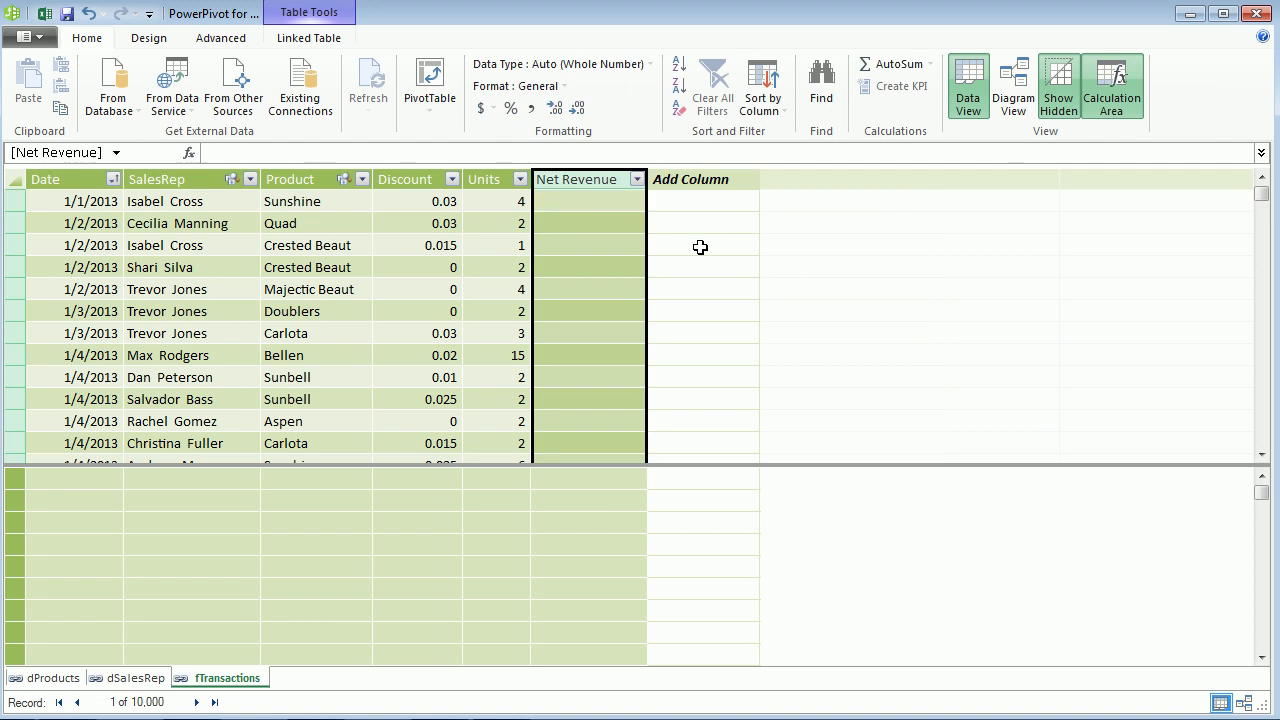
- Fill the Net Revenue column with the formula =RELATED(dProducts[Price]) to look up each product's price
left_click(576, 204)
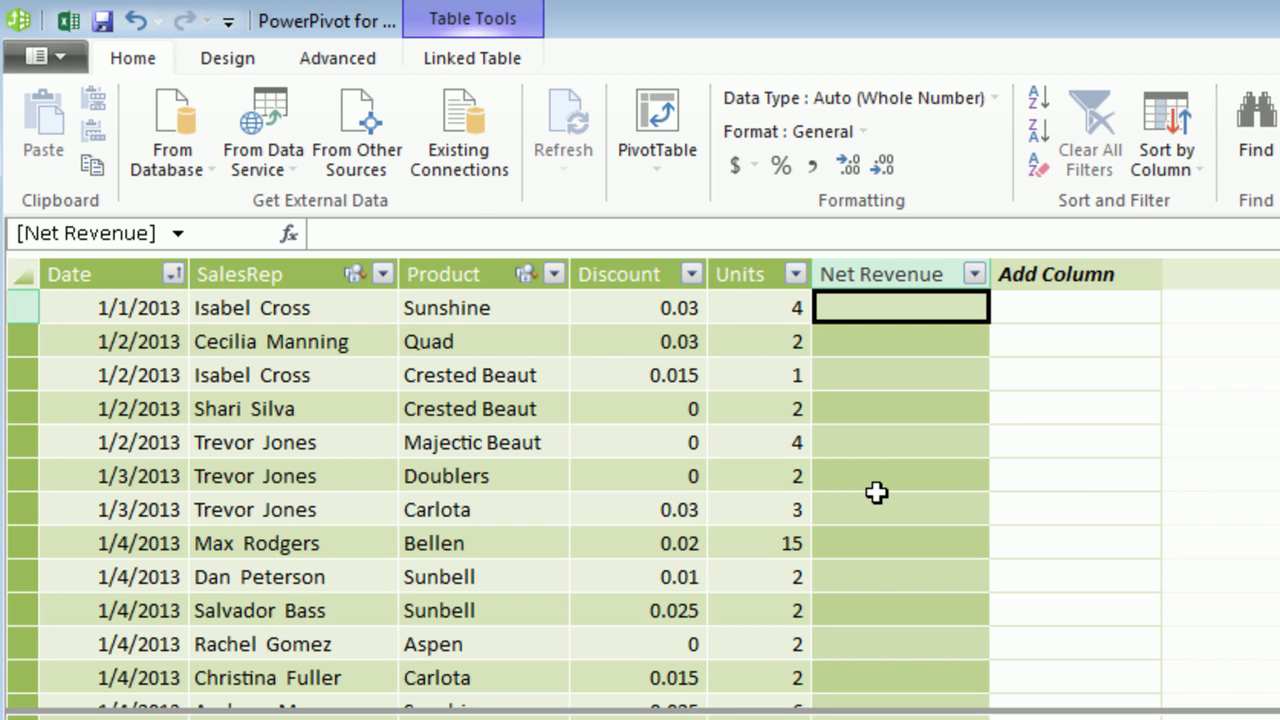
key("ctrl+z")
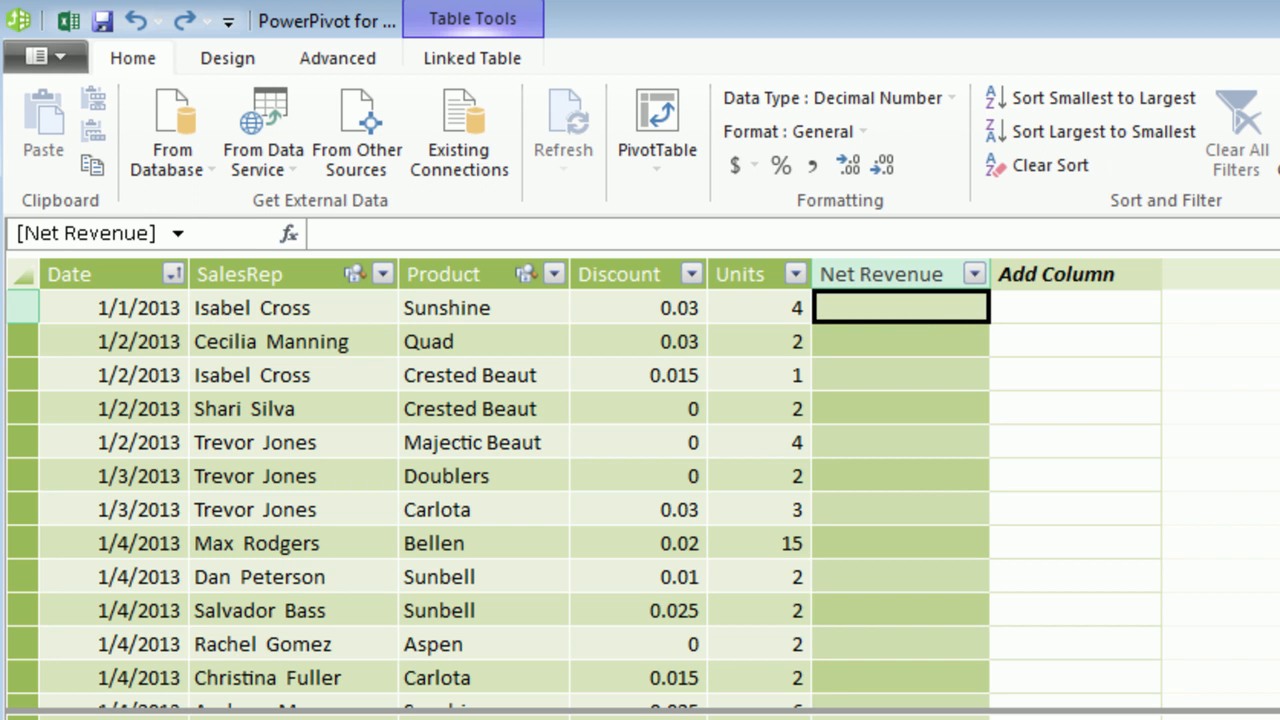
type("=")
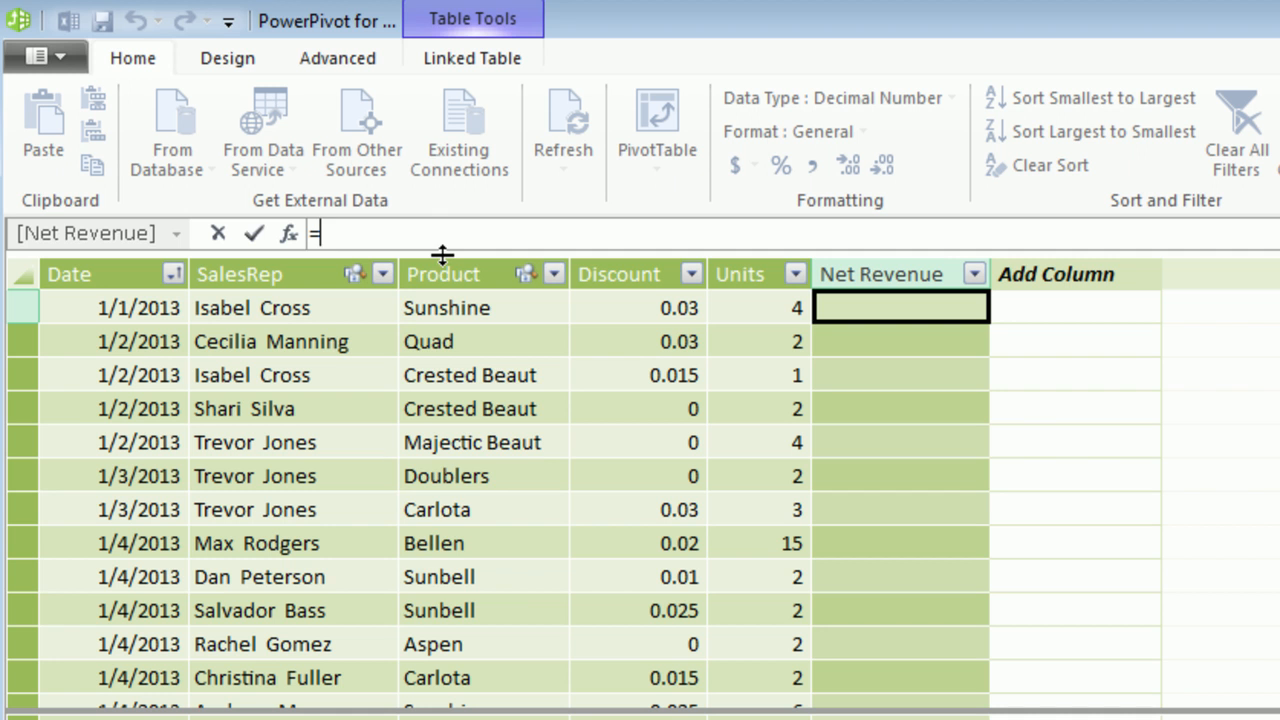
type("re")
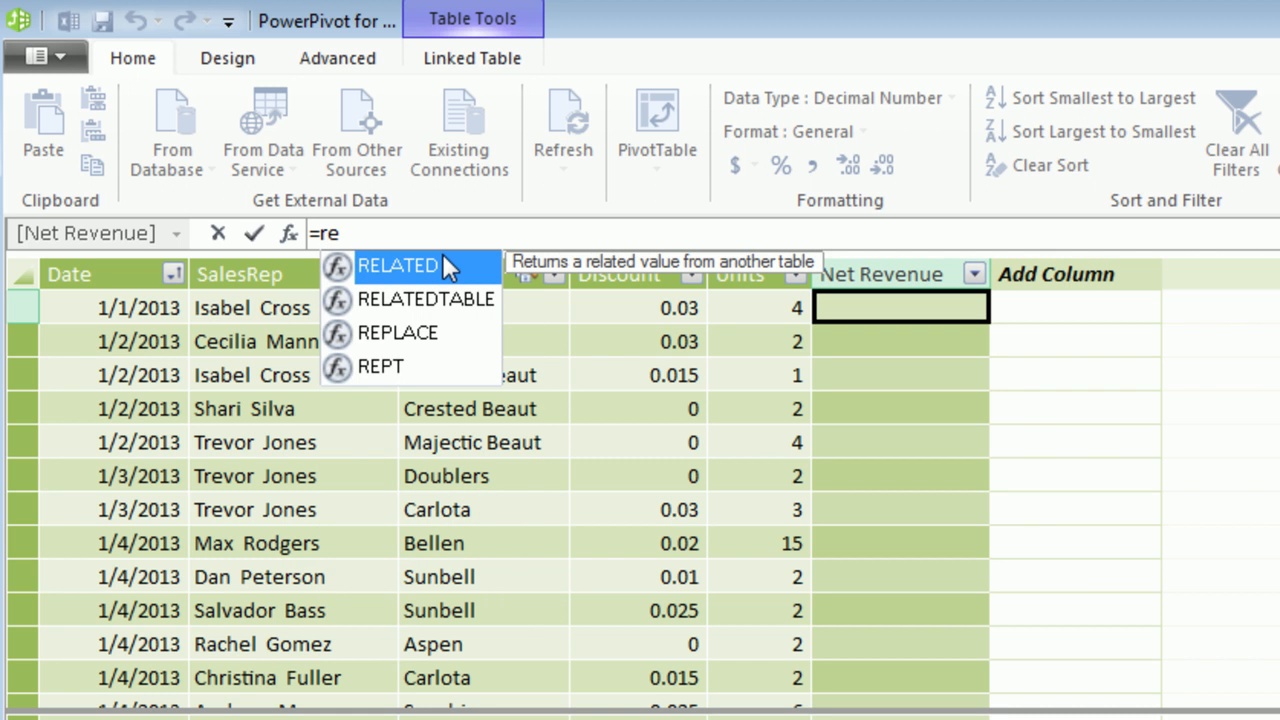
double_click(443, 262)
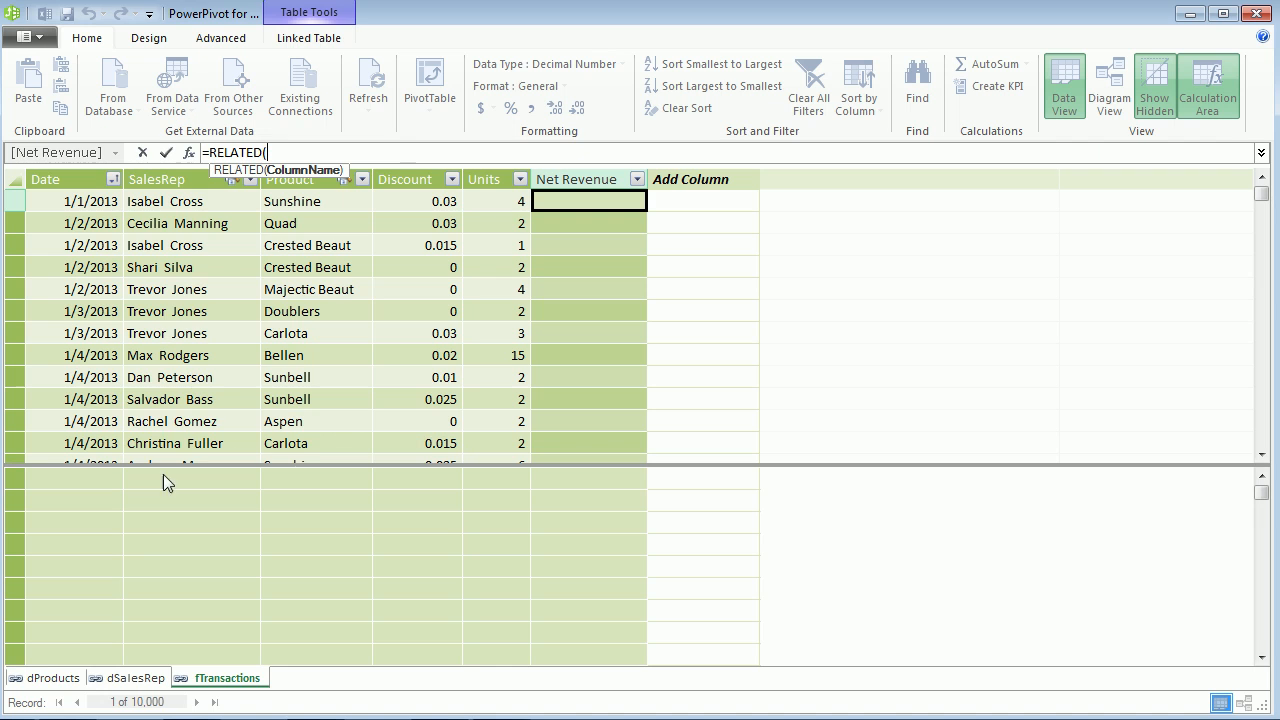
left_click(45, 678)
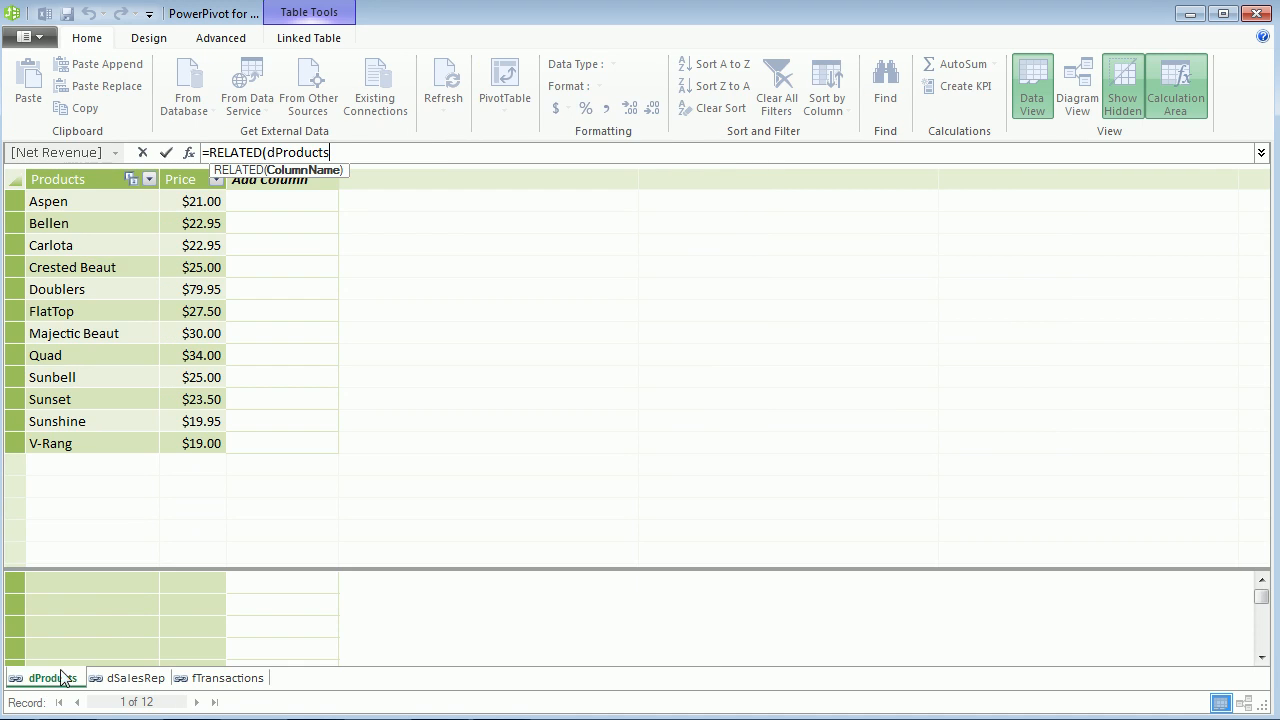
left_click(288, 272)
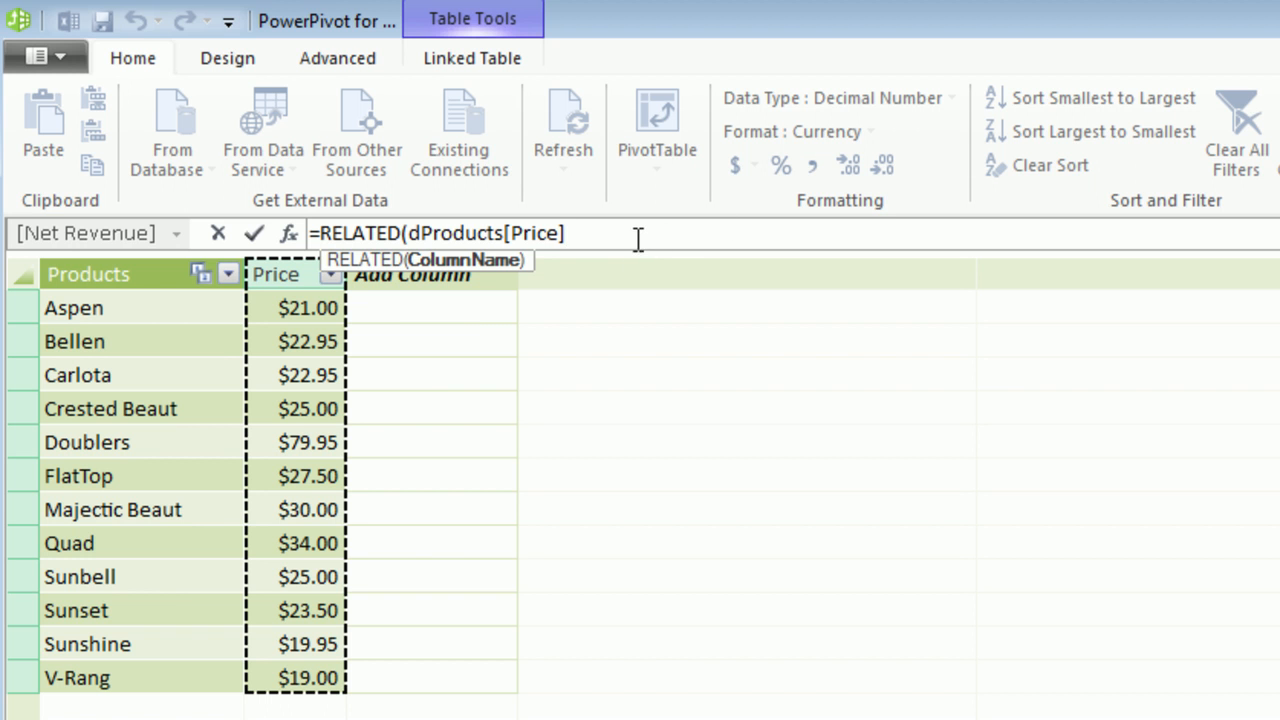
type(")")
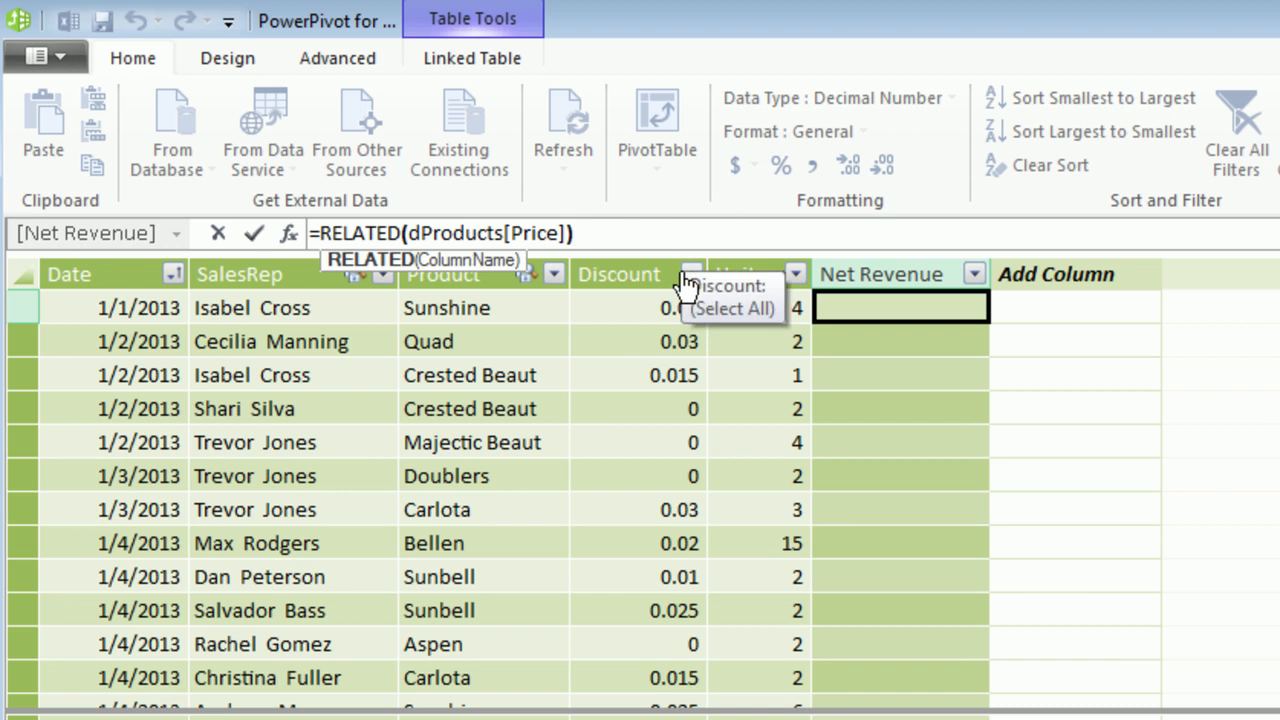
key("Return")
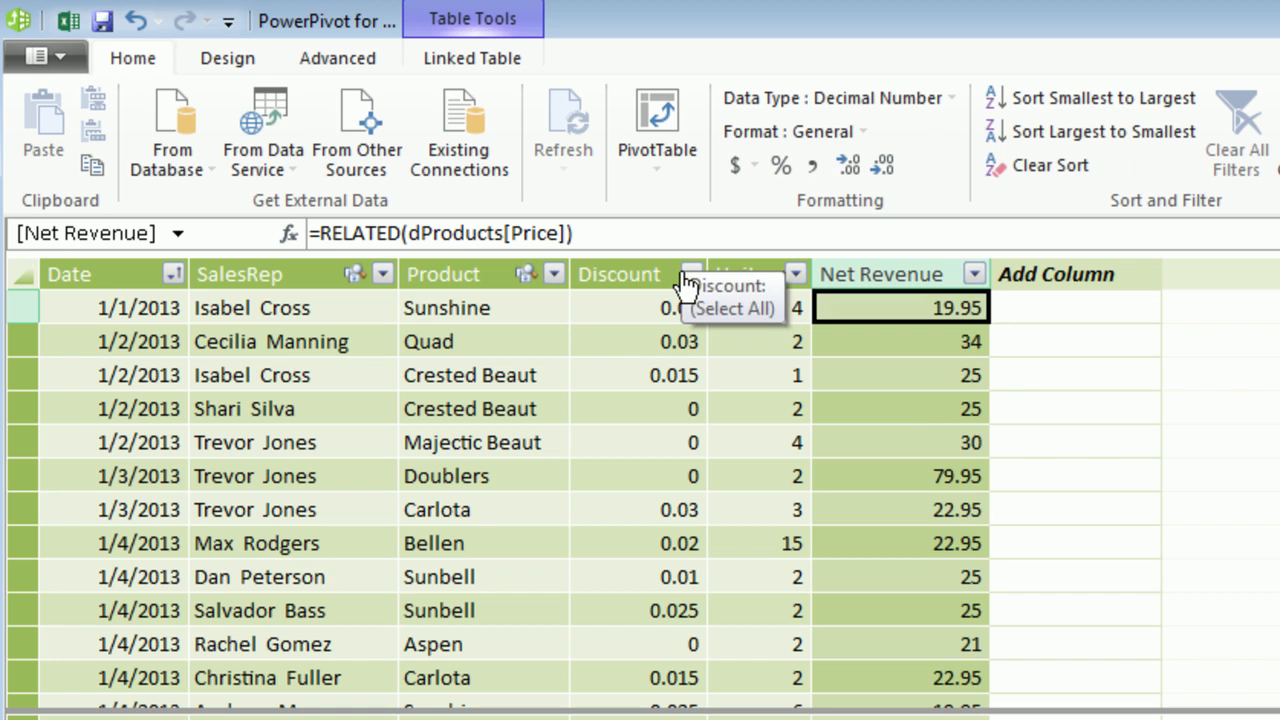
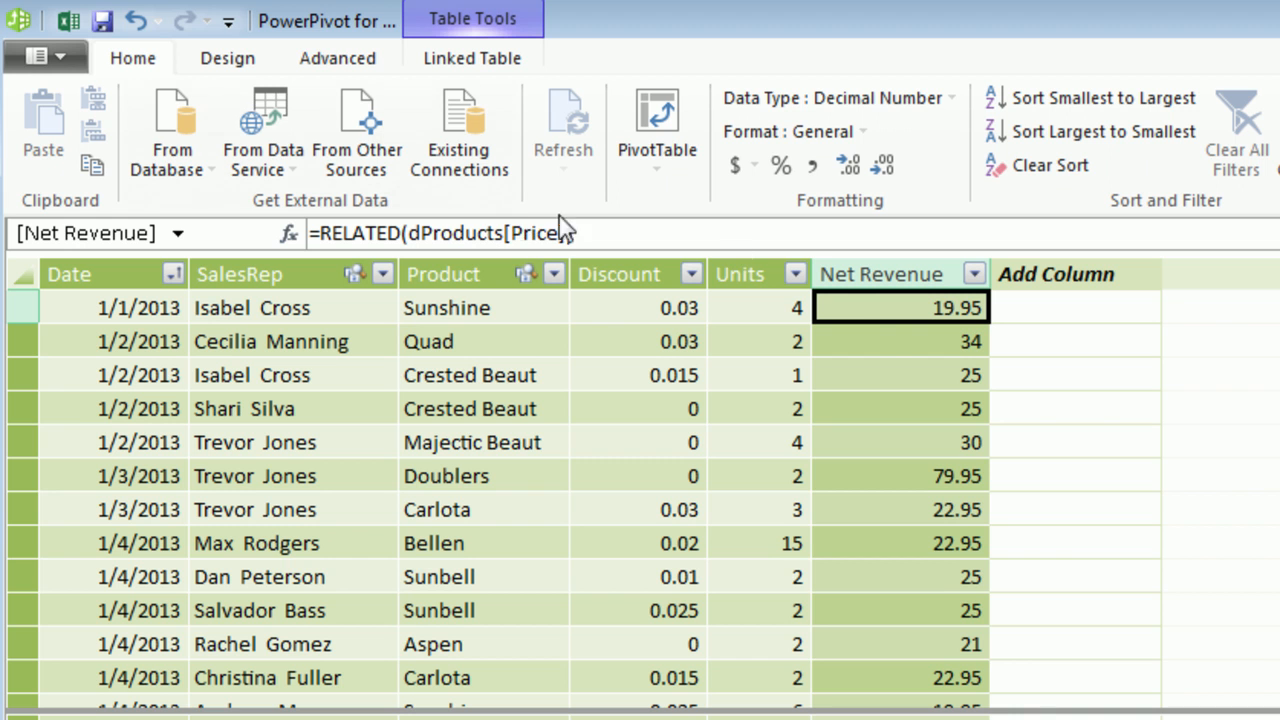
- Examine several rows of the Net Revenue column, comparing each retrieved price with its product and the shared formula
left_click(901, 347)
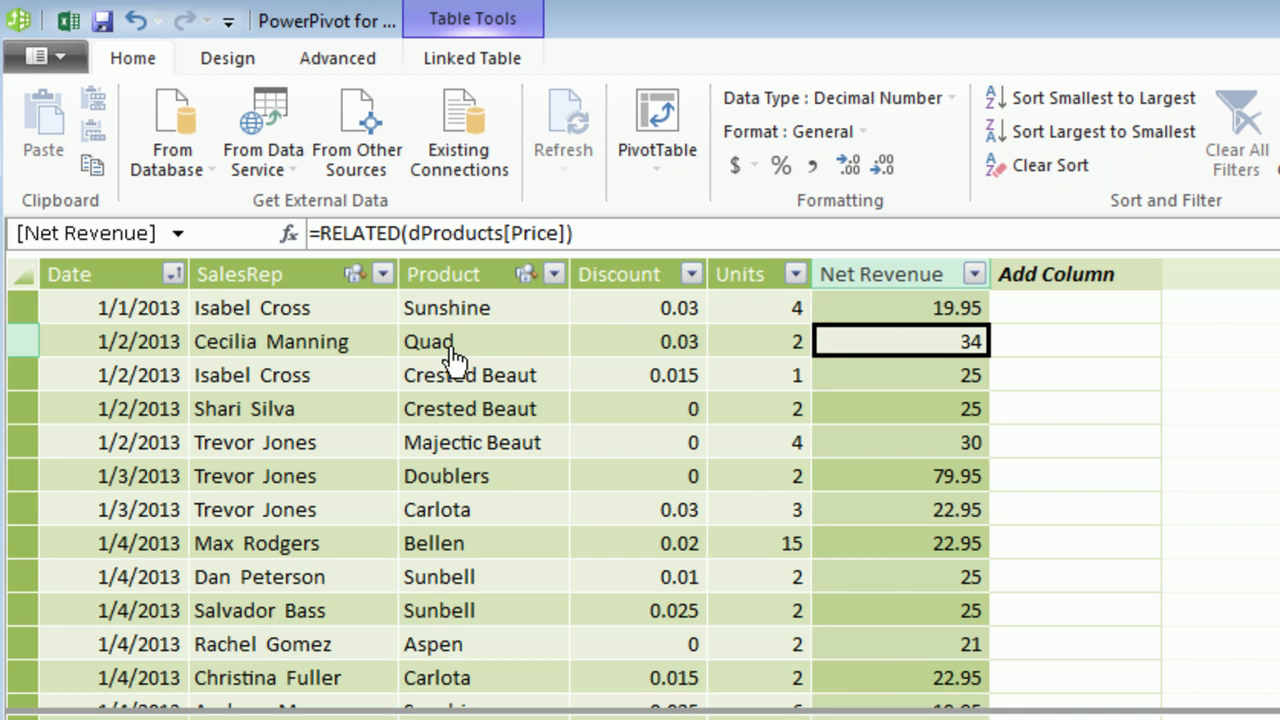
left_click(909, 386)
left_click(910, 424)
left_click(938, 314)
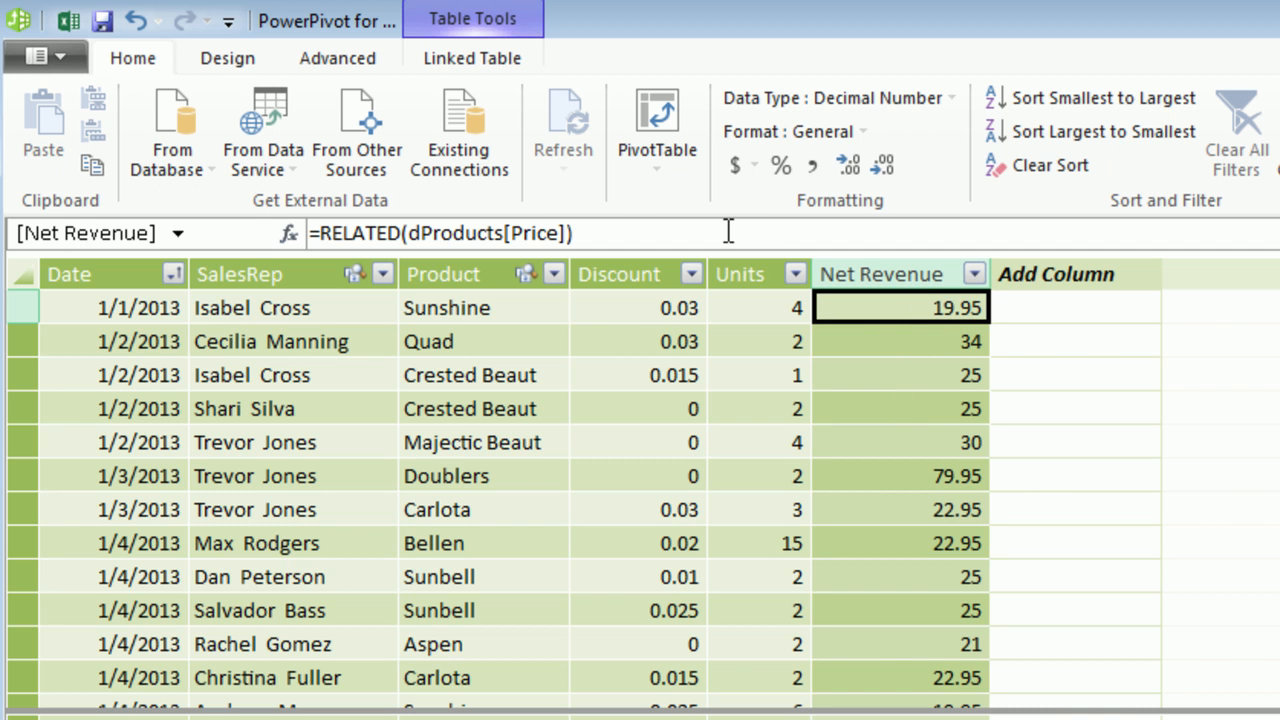
left_click(934, 403)
left_click(940, 509)
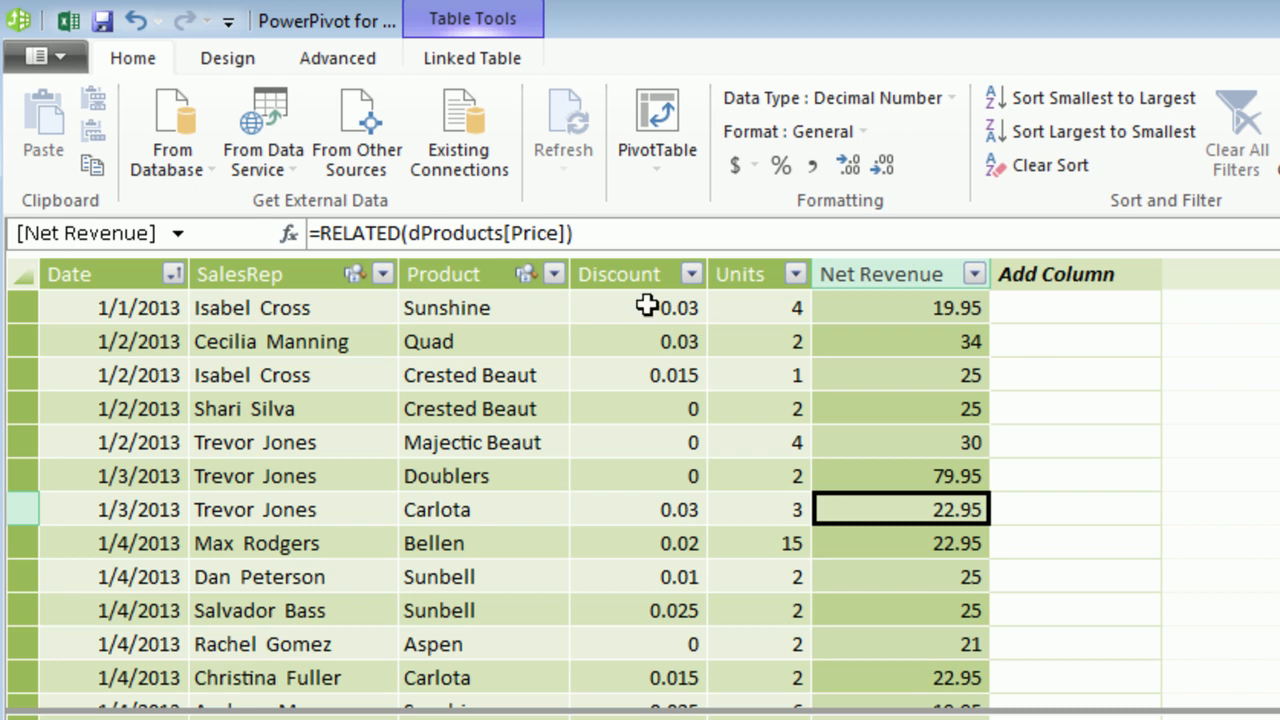
left_click(840, 313)
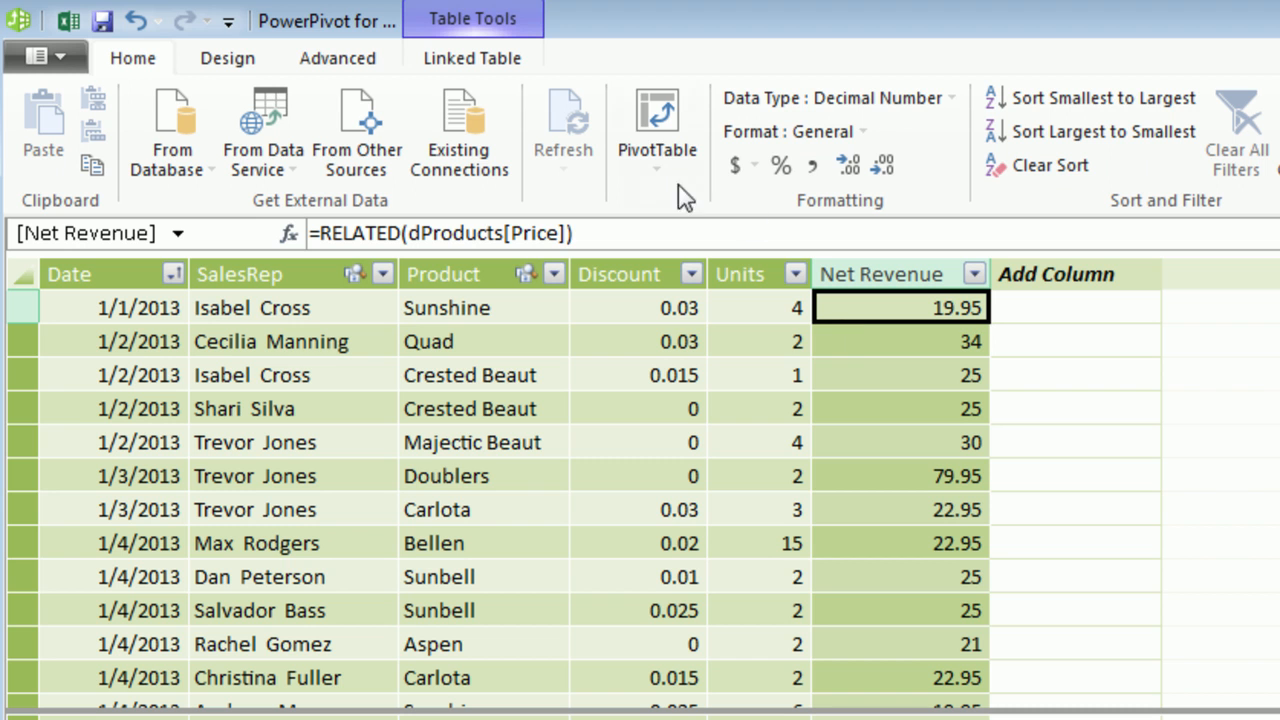
left_click(912, 348)
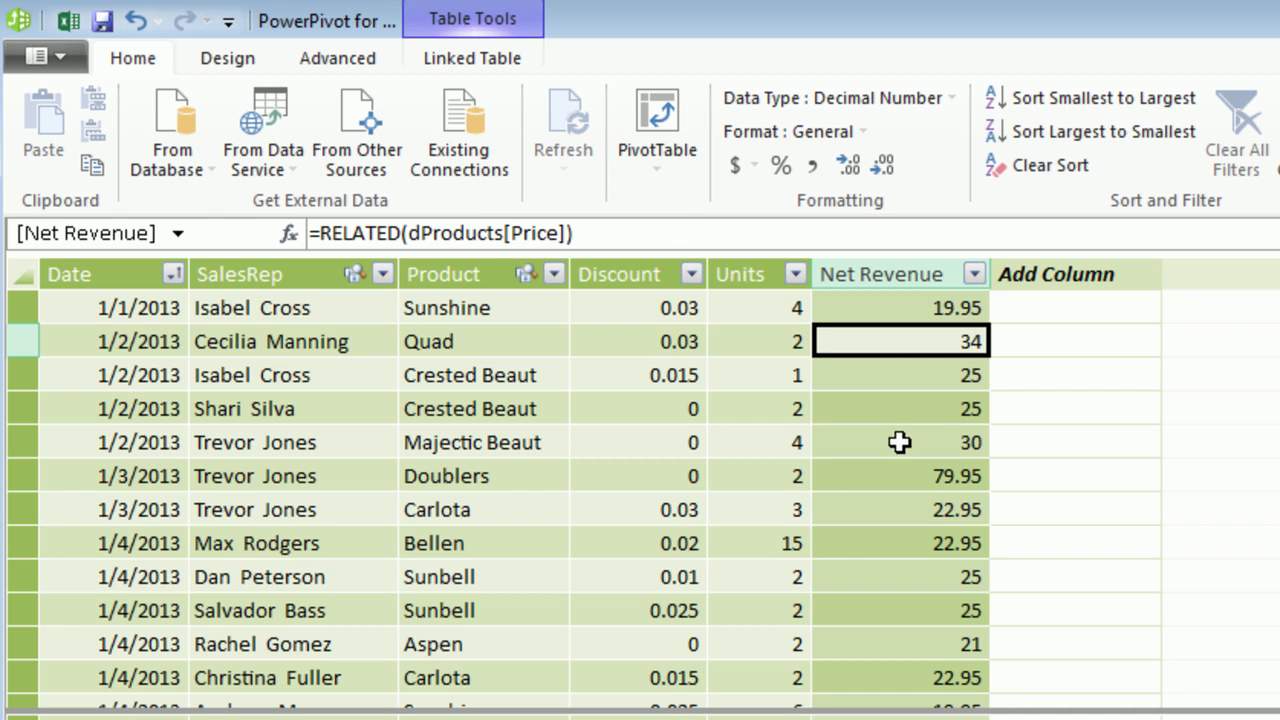
left_click(904, 309)
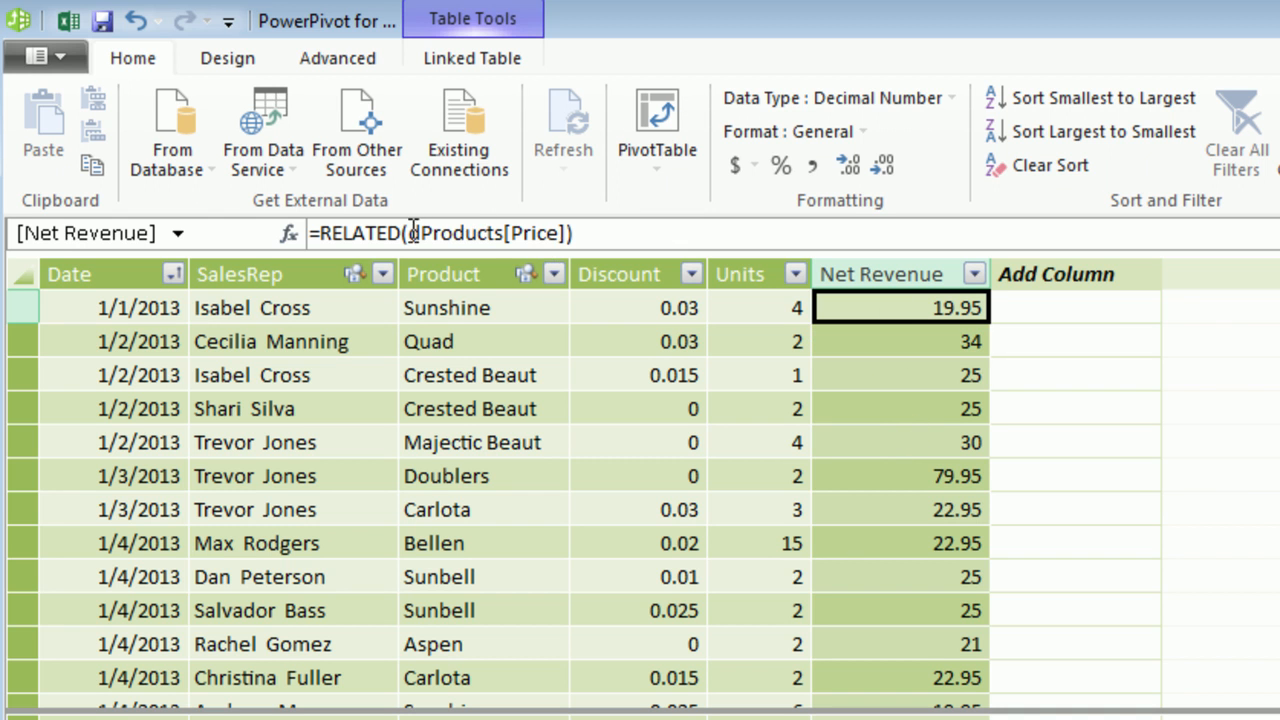
- Extend the Net Revenue formula by multiplying the related price by one minus the discount, adding *(1-[Discount]
left_click(570, 236)
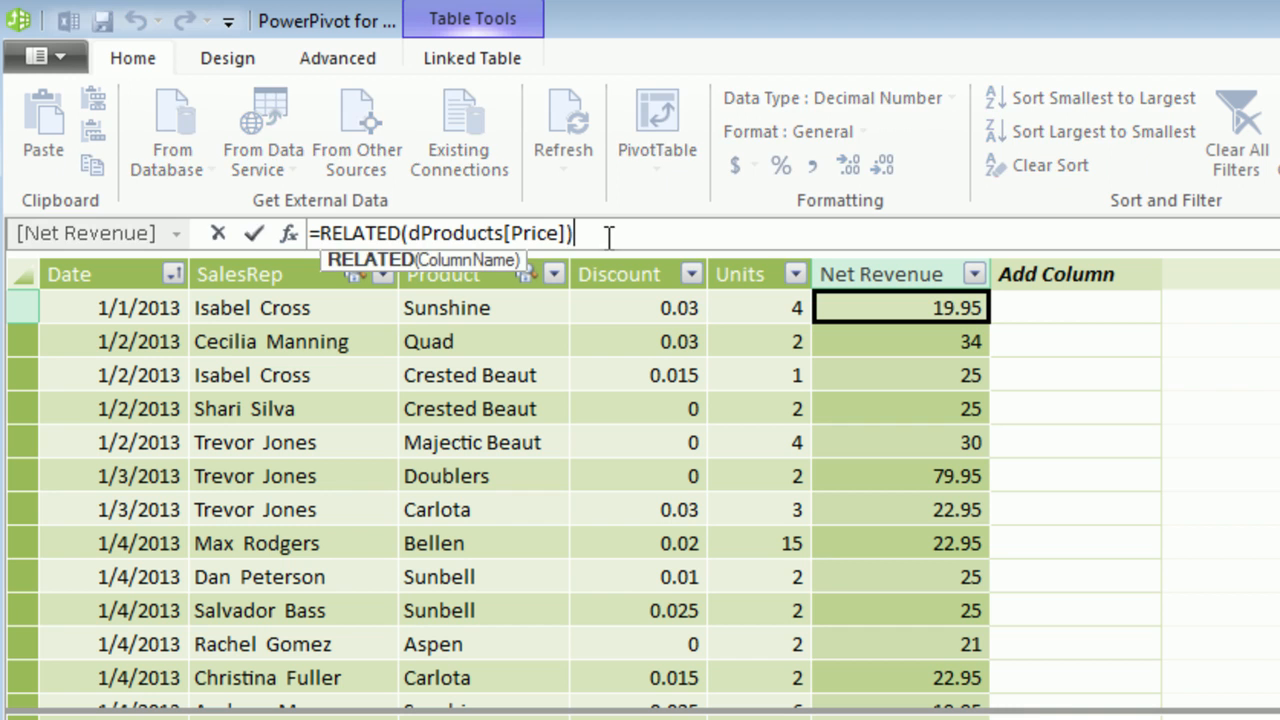
type("*")
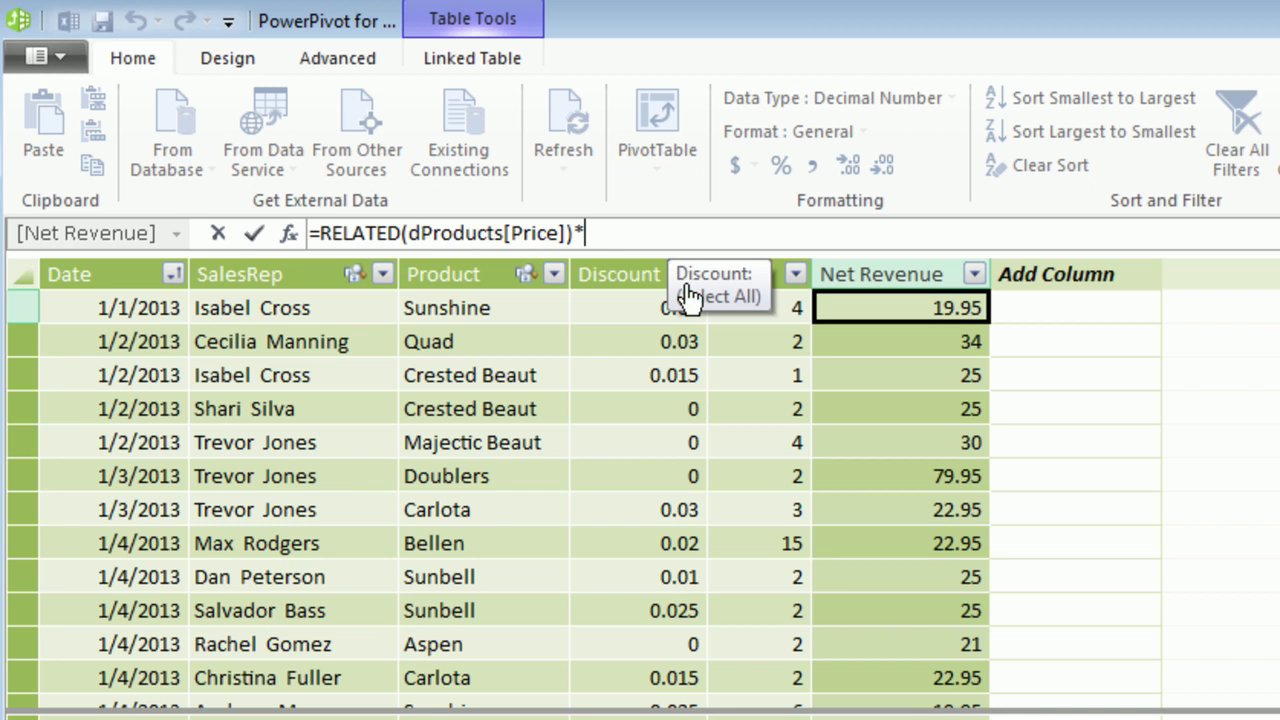
type("(1-")
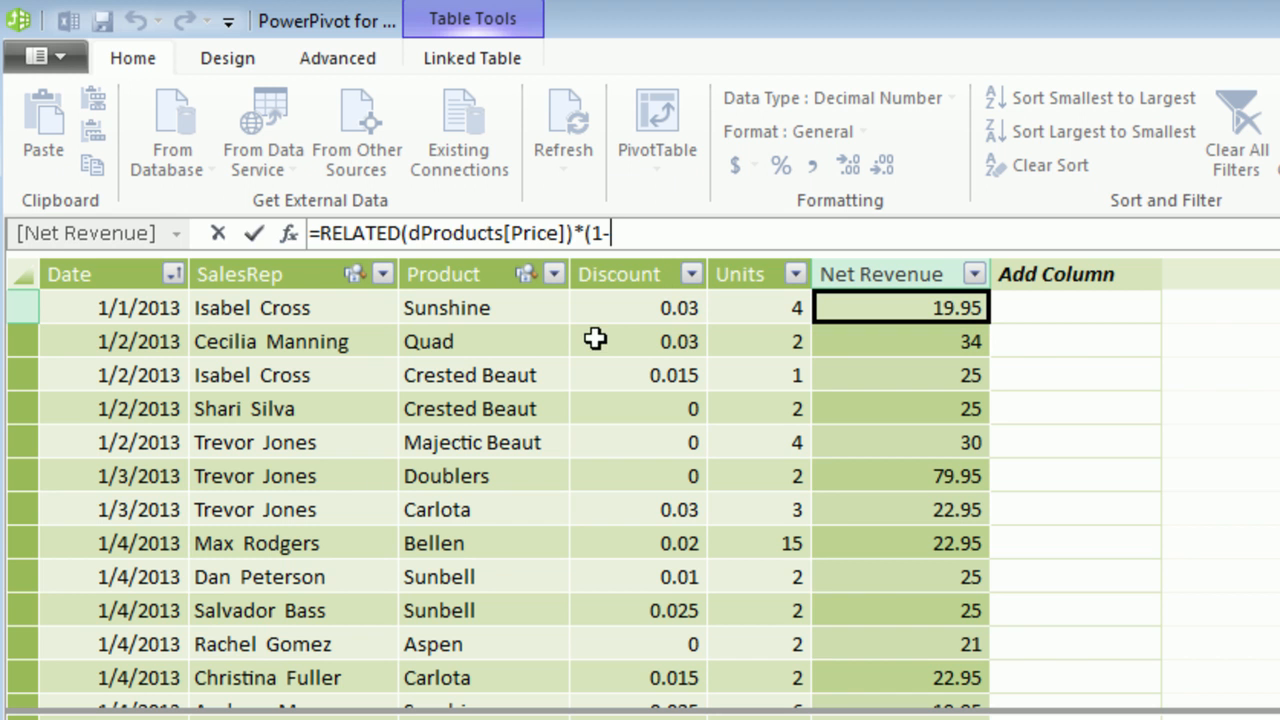
left_click(655, 308)
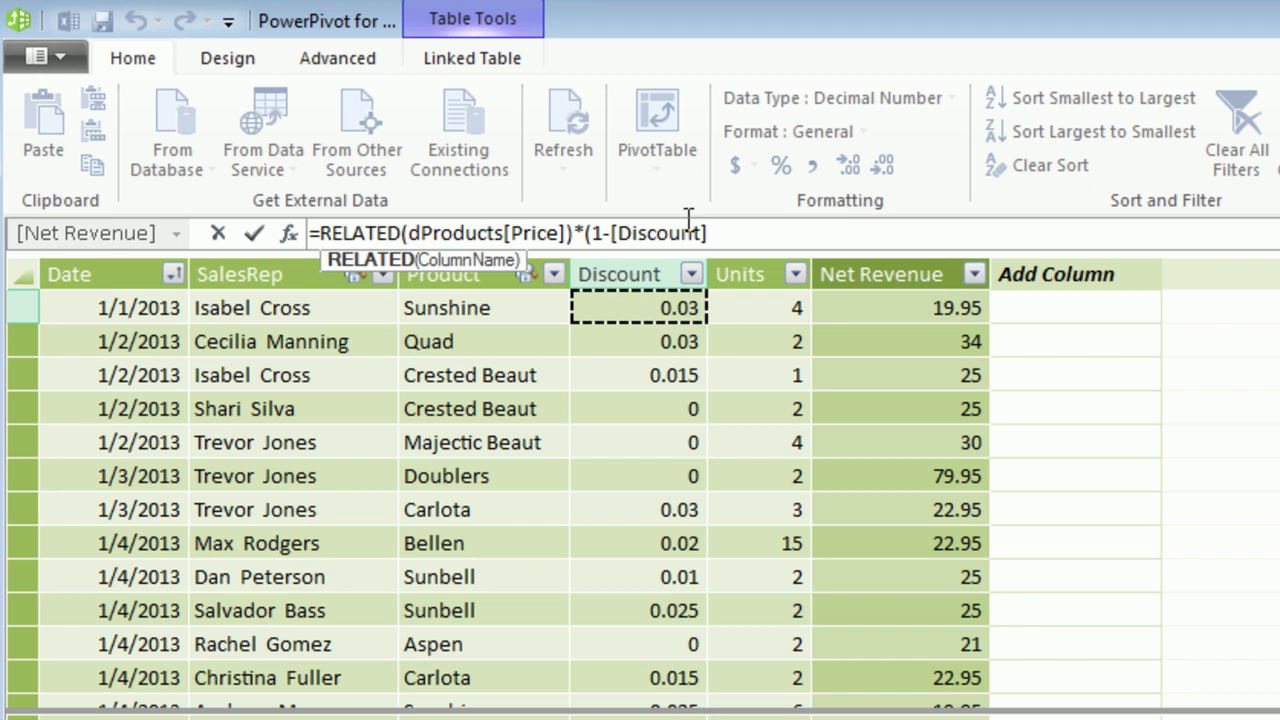
- Qualify the Discount reference in the Net Revenue formula with its table name, making it fTransactions[Discount]
left_click(613, 233)
type("f")
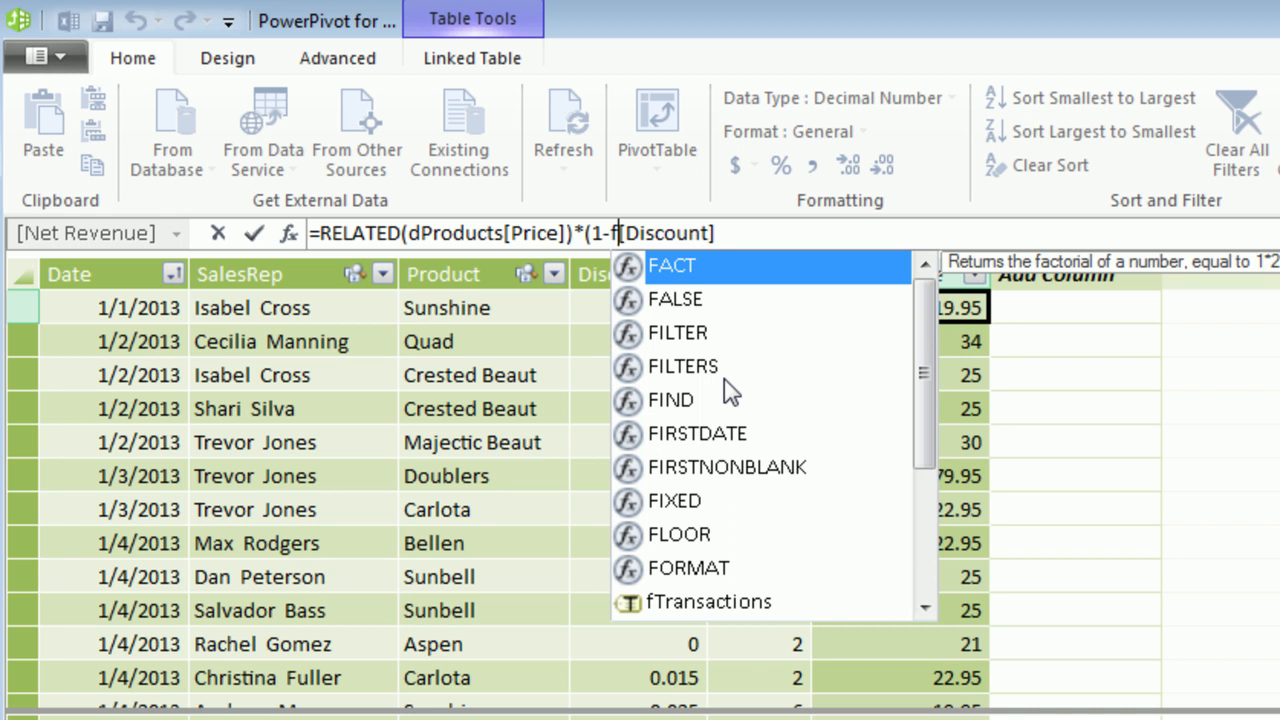
type("t")
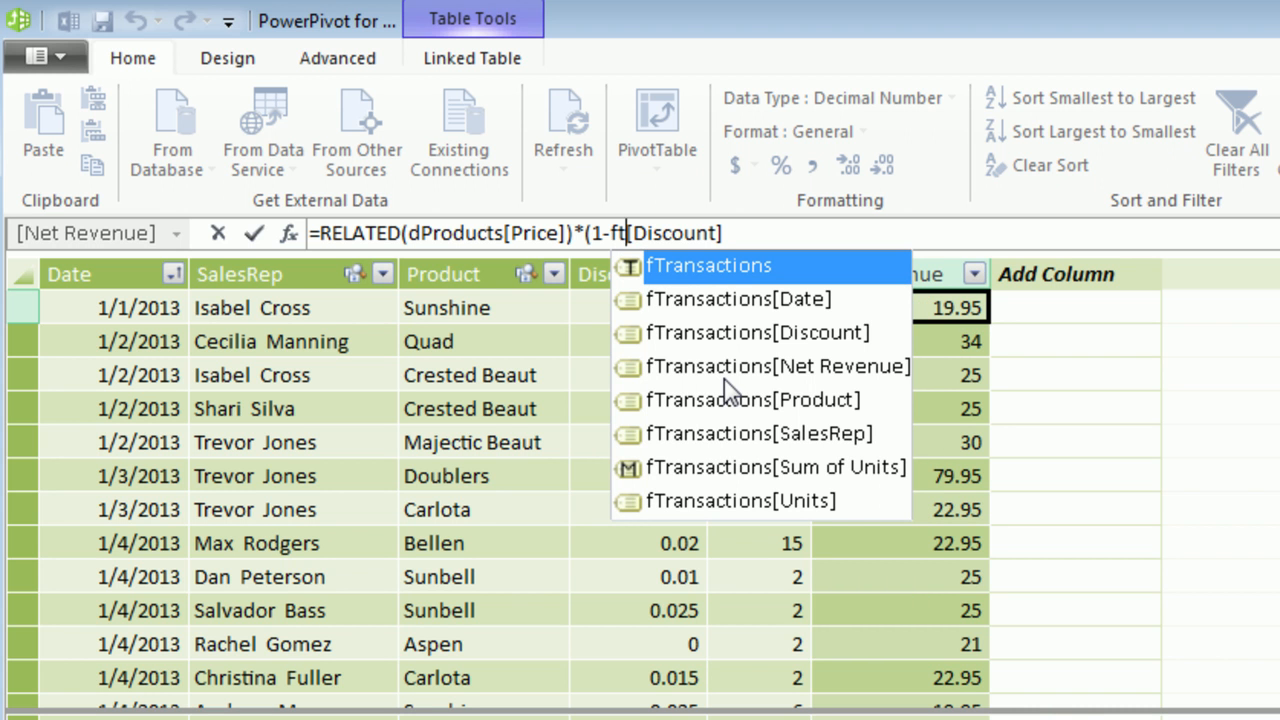
double_click(648, 268)
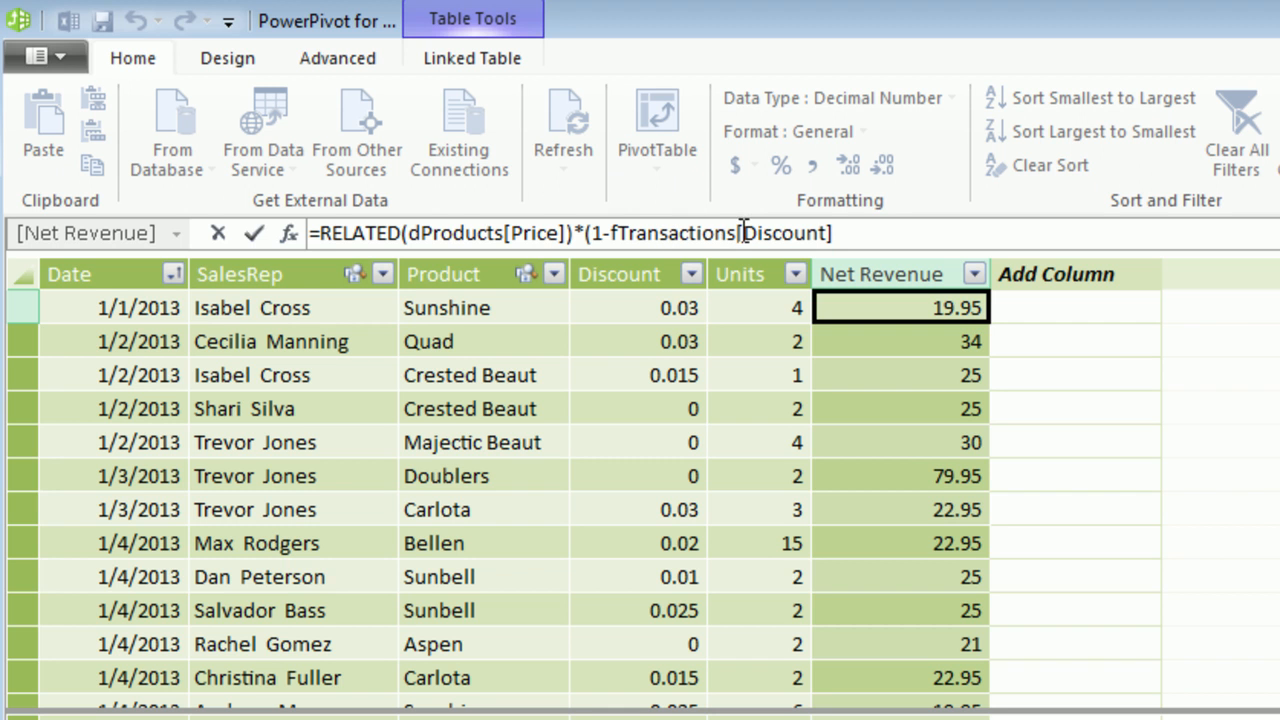
left_click_drag(737, 237, 856, 235)
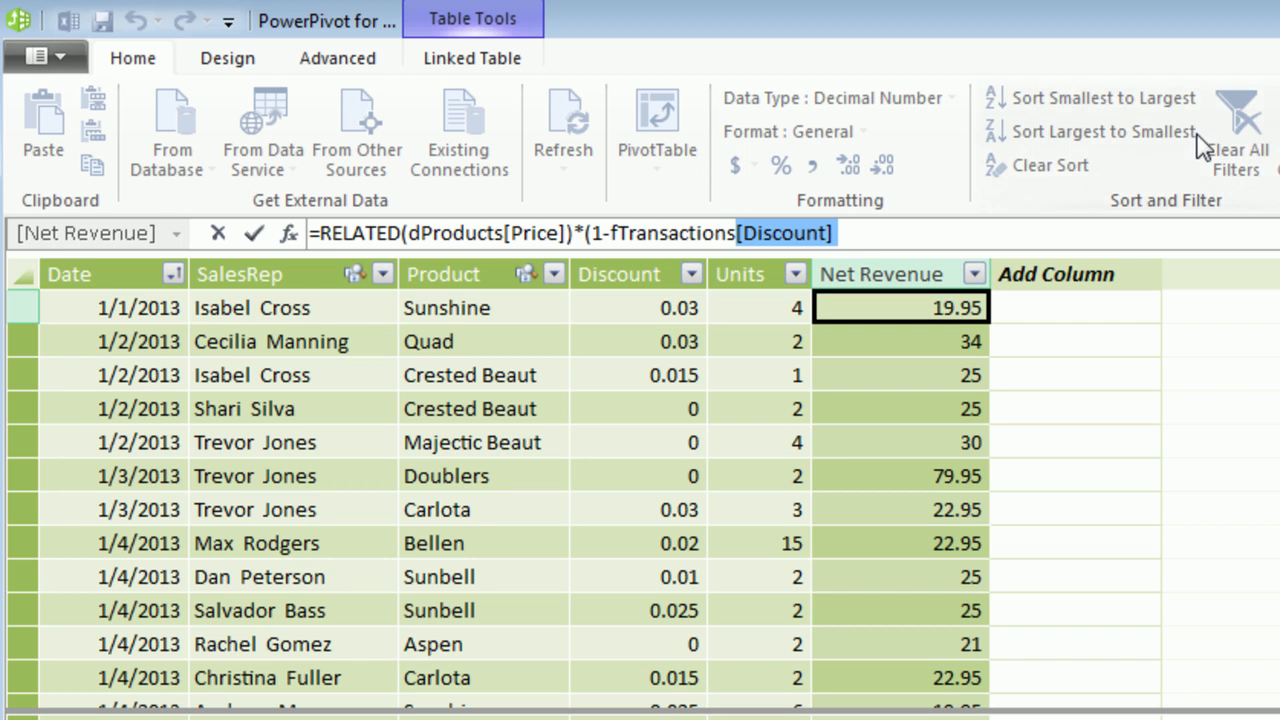
left_click(872, 233)
key("Left")
key("Left")
key("Left")
key("Left")
key("Left")
key("Left")
key("Left")
key("Left")
key("Left")
key("shift+End")
- Complete the Net Revenue formula by closing the discount parenthesis and multiplying by fTransactions[Units]
left_click(857, 235)
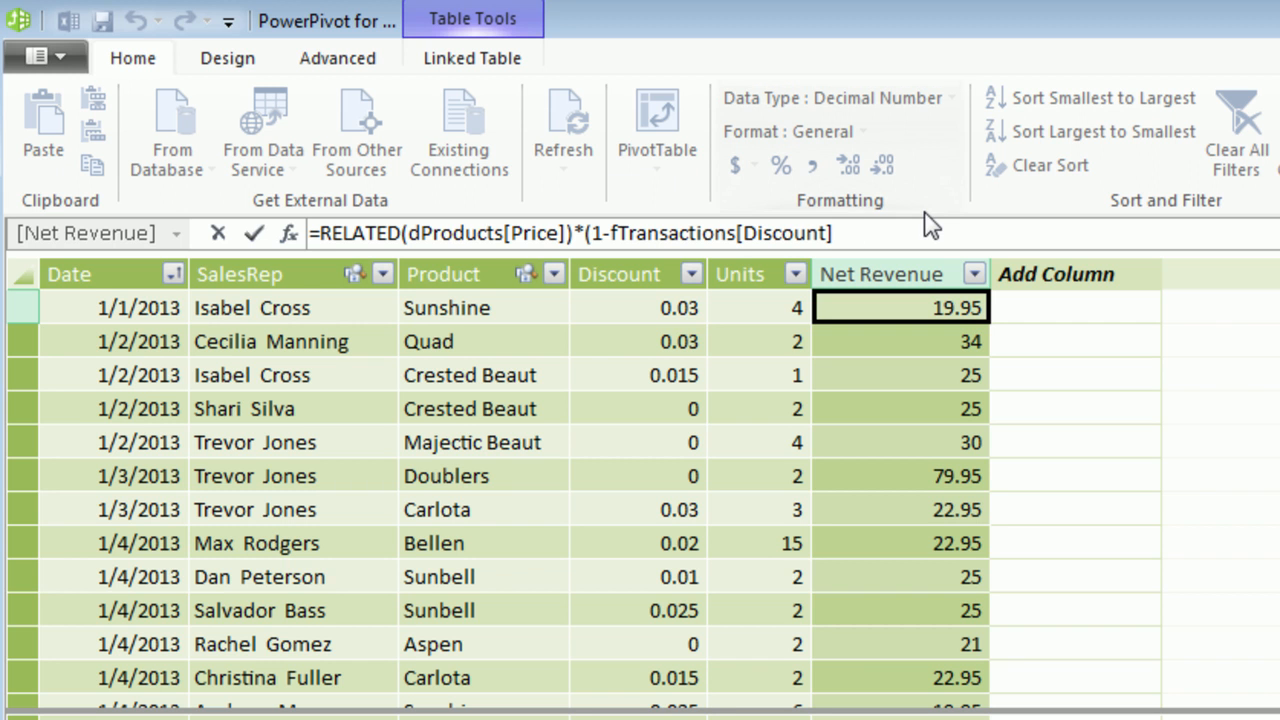
type(")*ft")
key("Tab")
type("[")
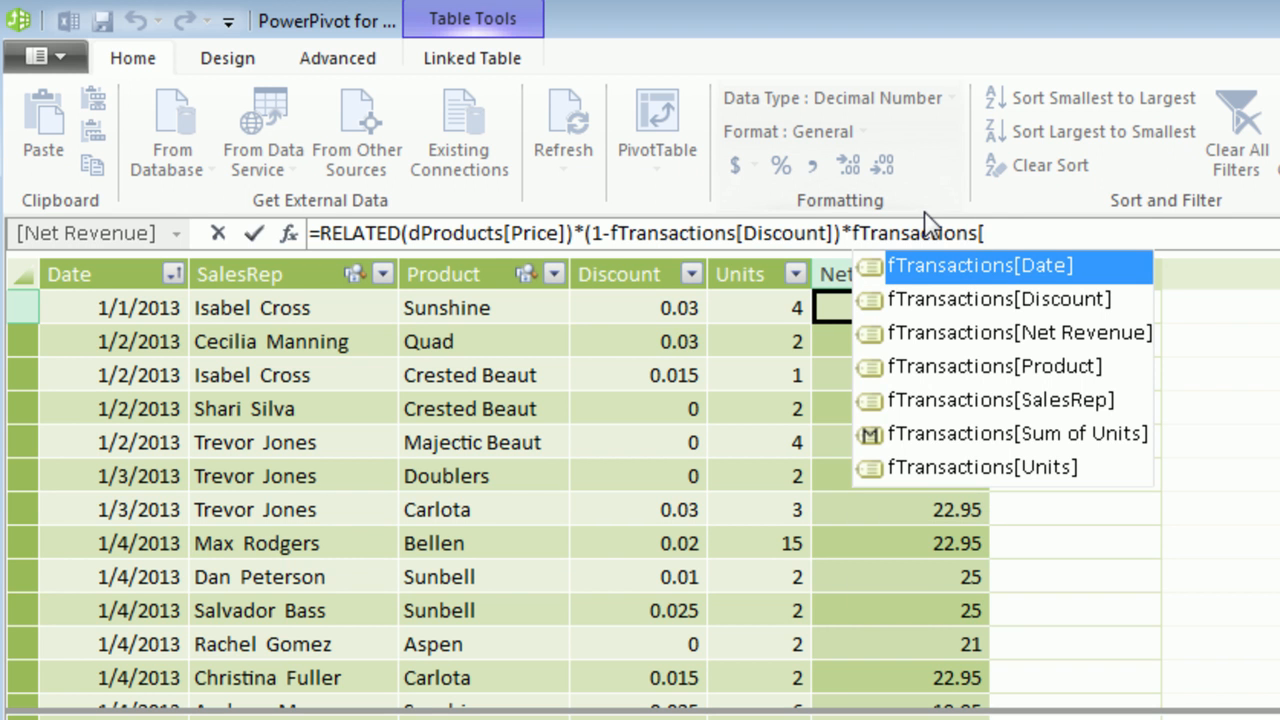
key("Down")
key("Down")
key("Down")
key("Down")
key("Down")
key("Down")
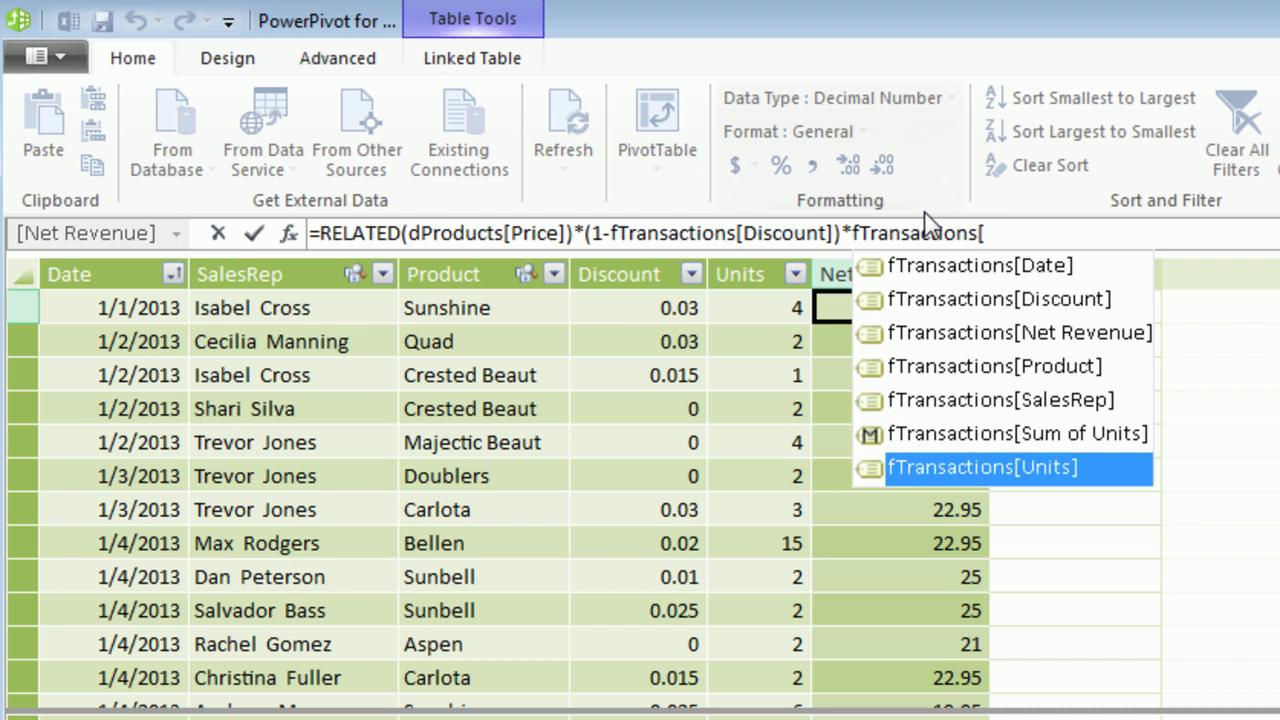
key("Tab")
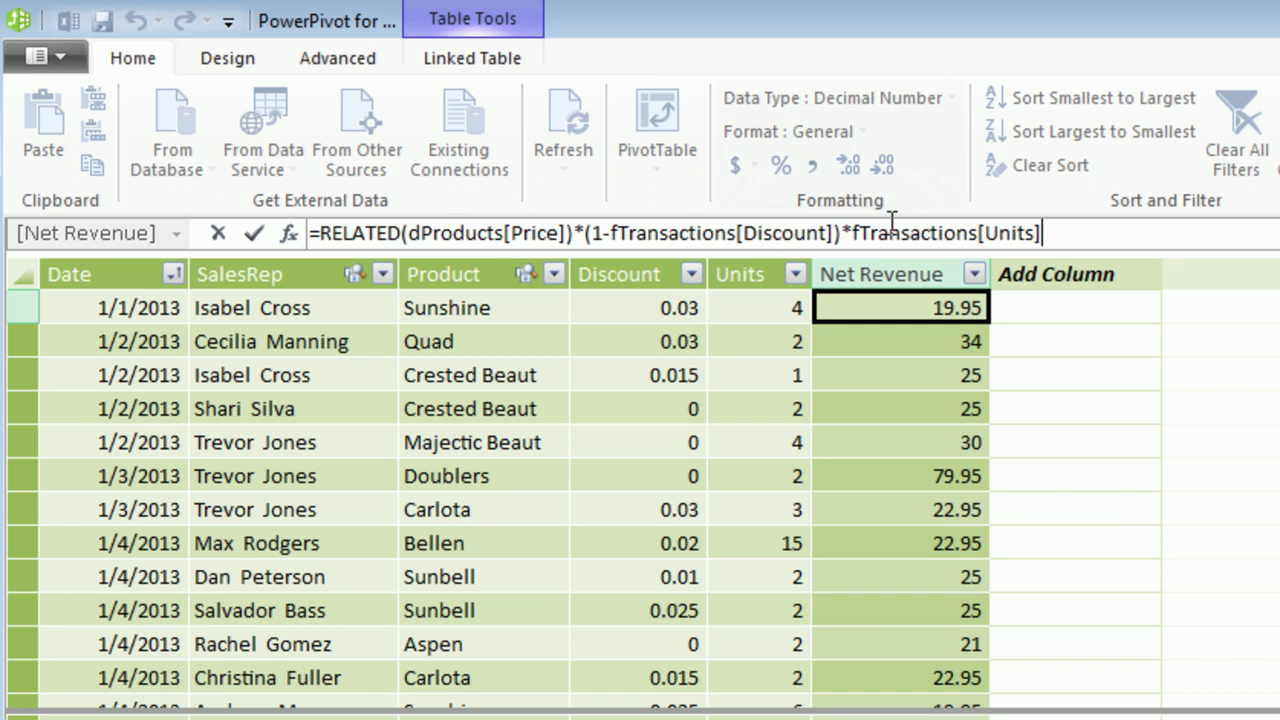
left_click(1086, 247)
key("Return")
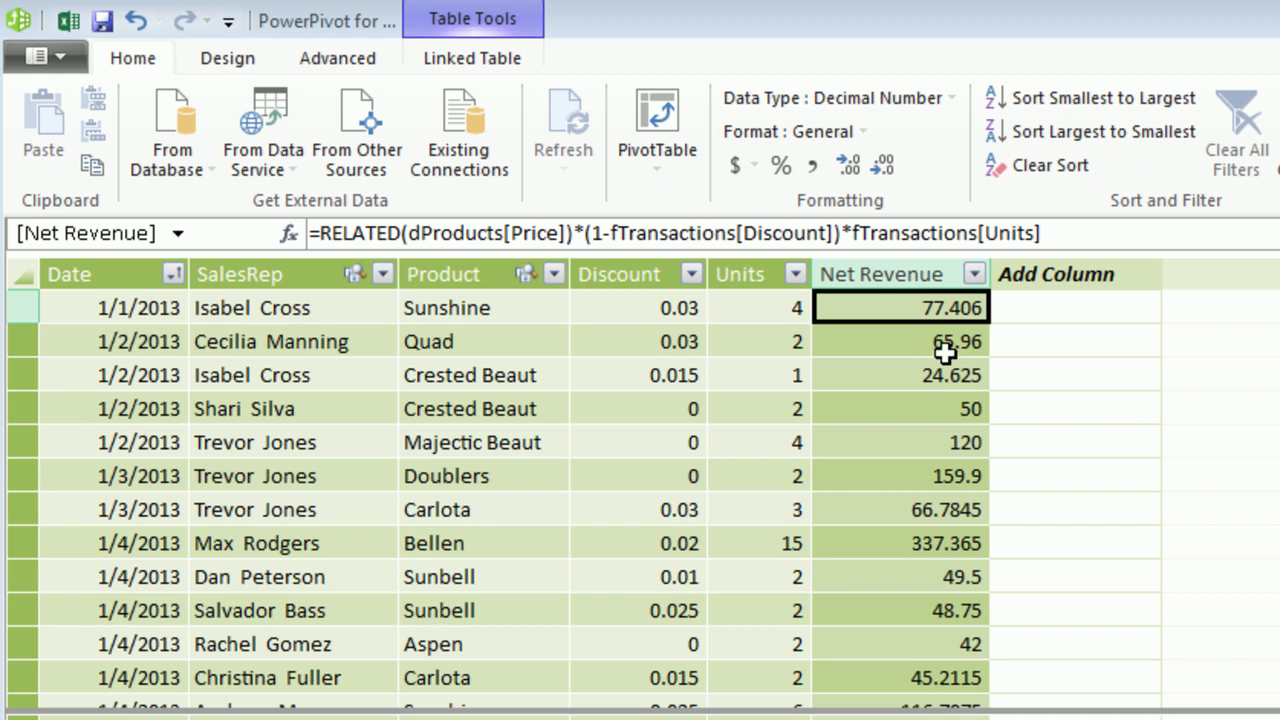
- Wrap the whole Net Revenue formula in the ROUND function, rounding to 2 digits
left_click(322, 234)
left_click(312, 234)
type("r")
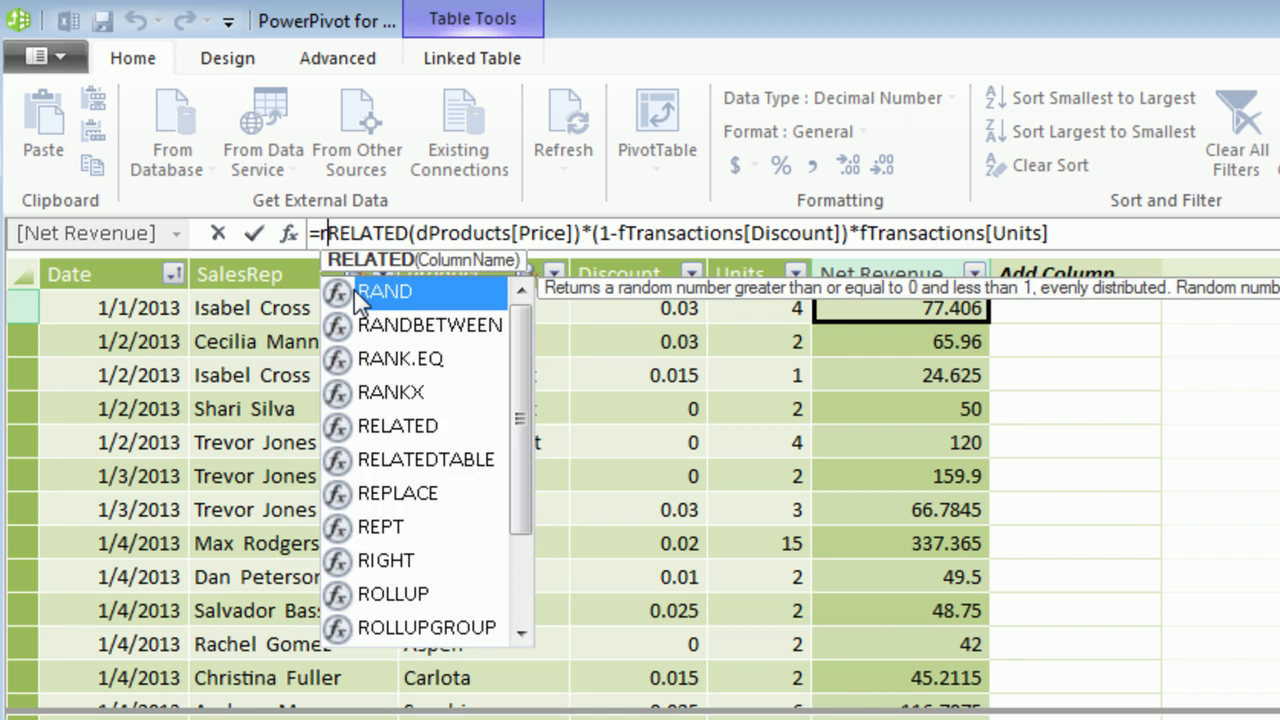
type("ou")
key("Tab")
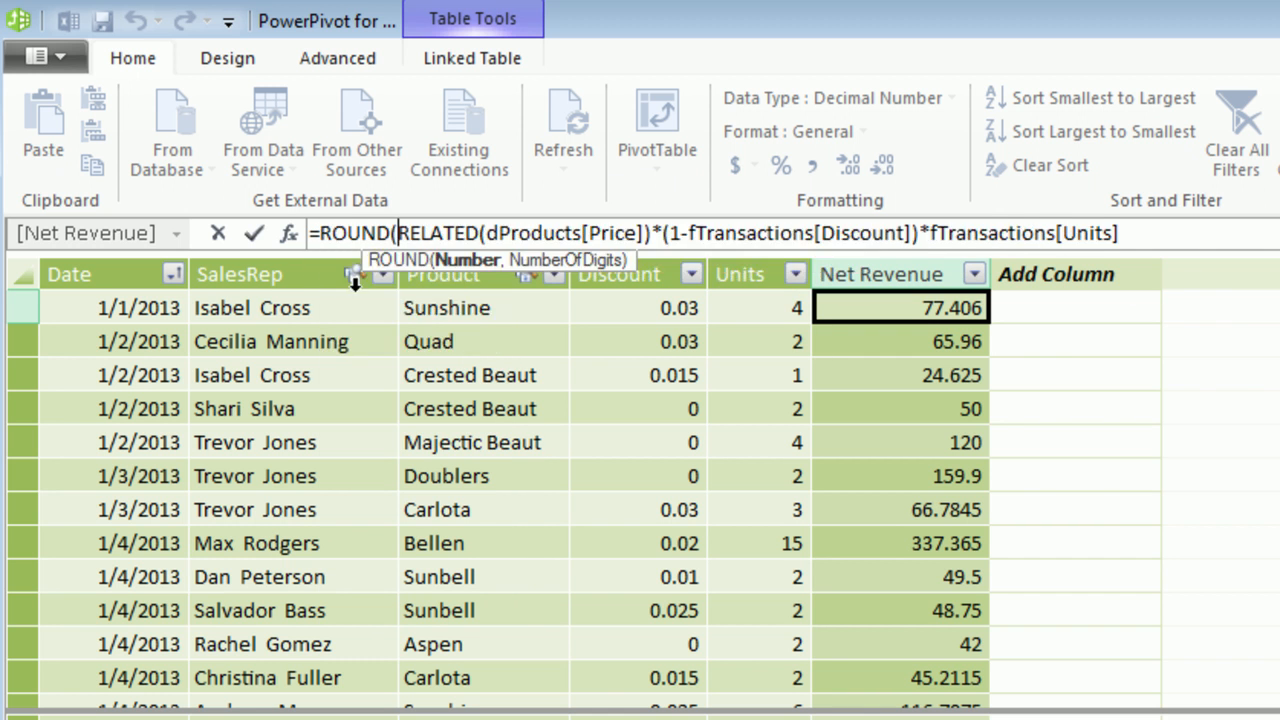
key("End")
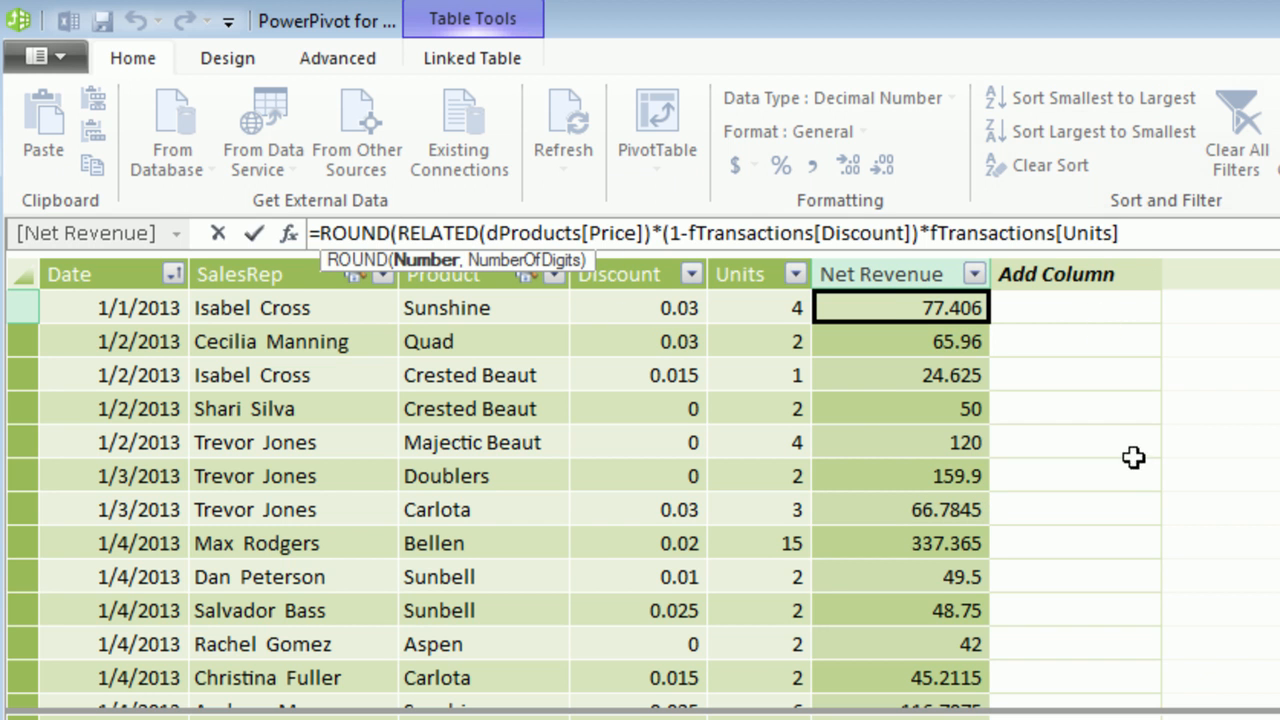
type(",2)")
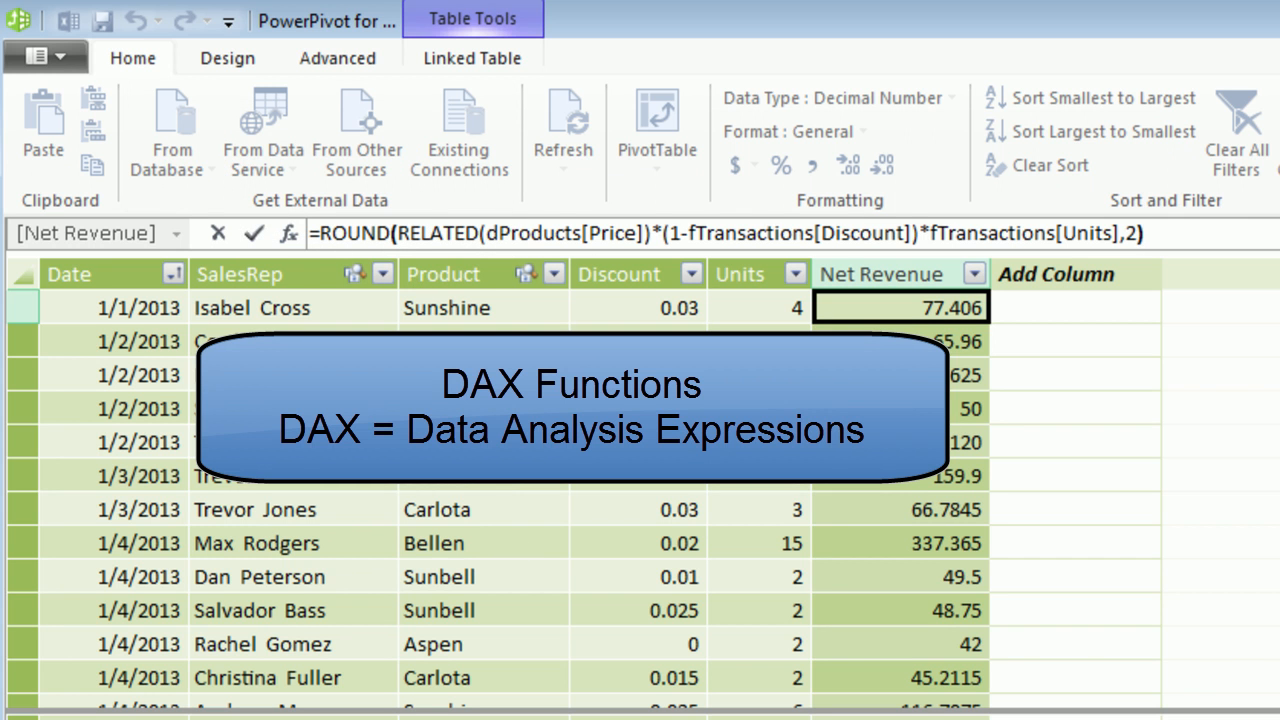
left_click(346, 240)
left_click(430, 233)
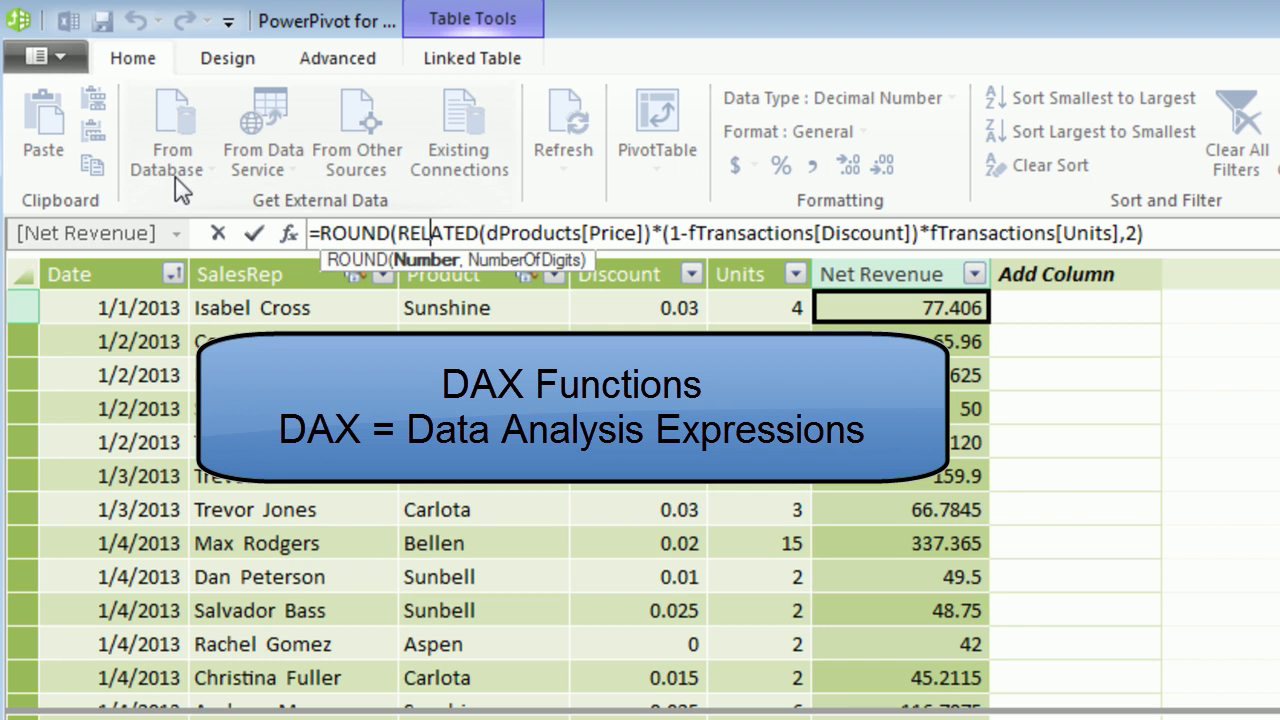
key("Return")
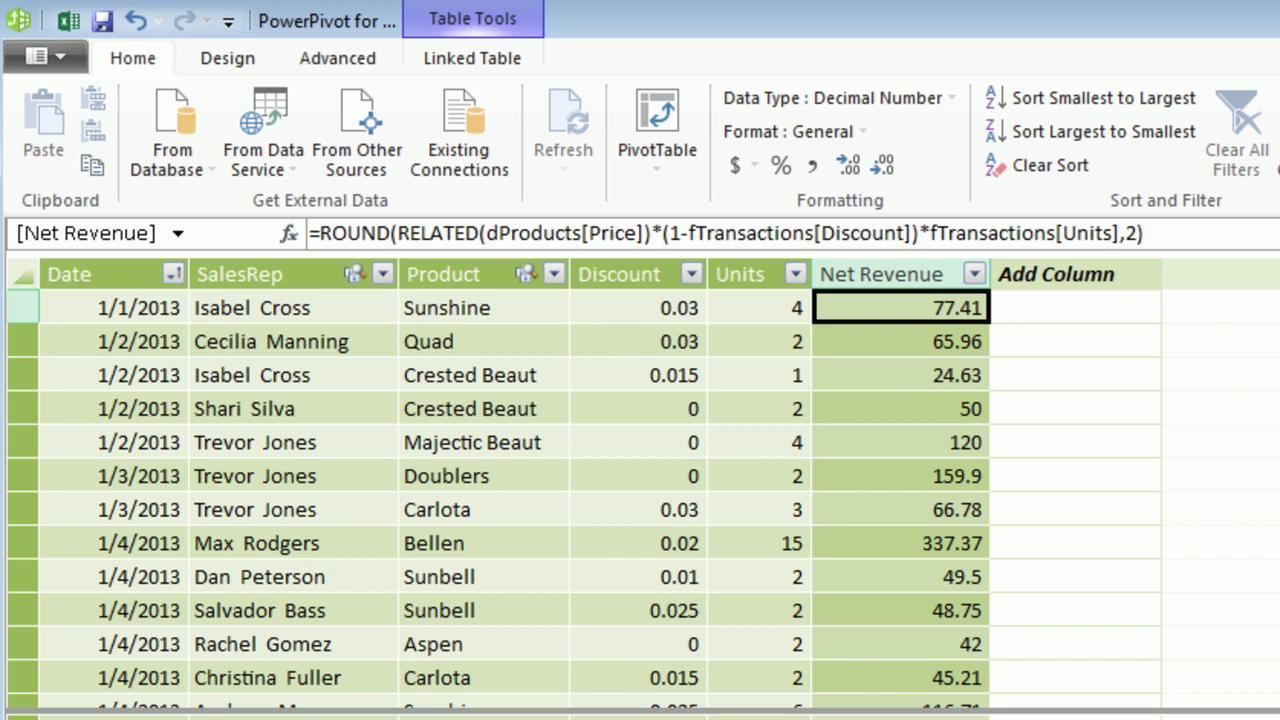
- Switch to Excel and examine the Rev formula in L2 and the formatting options for the region PivotTable's Sum of Rev values
key("alt+Tab")
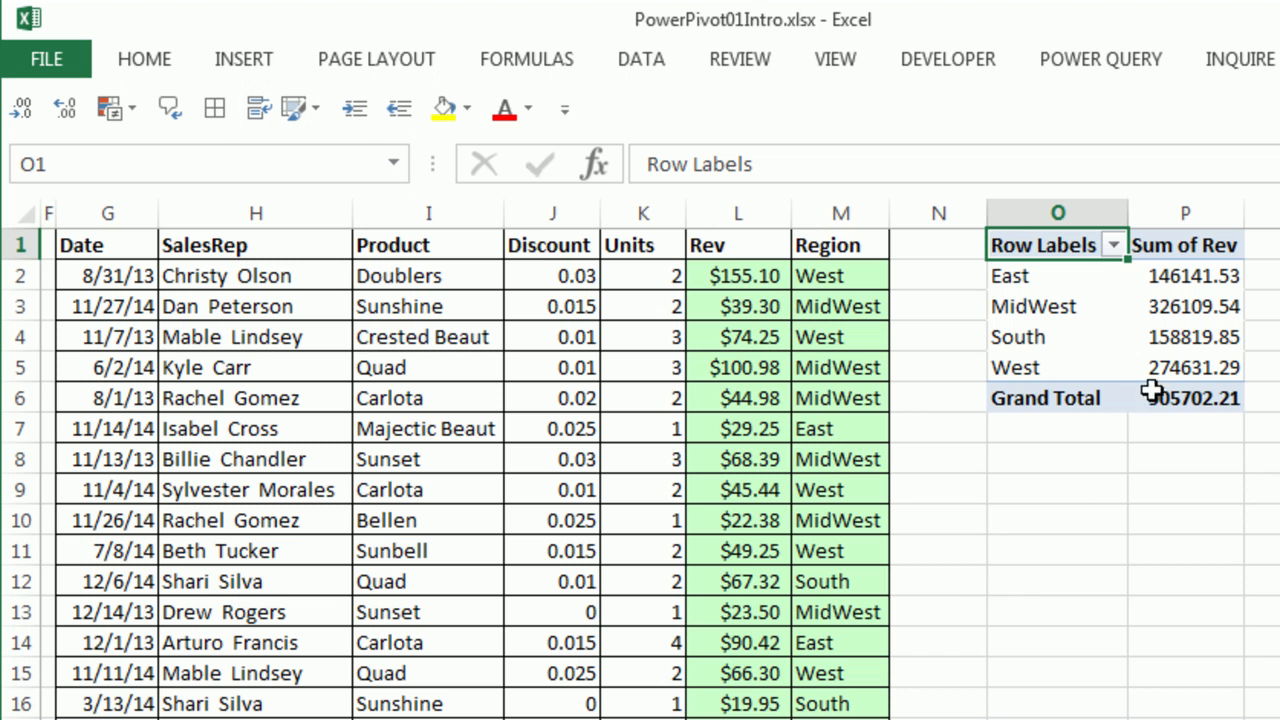
double_click(710, 276)
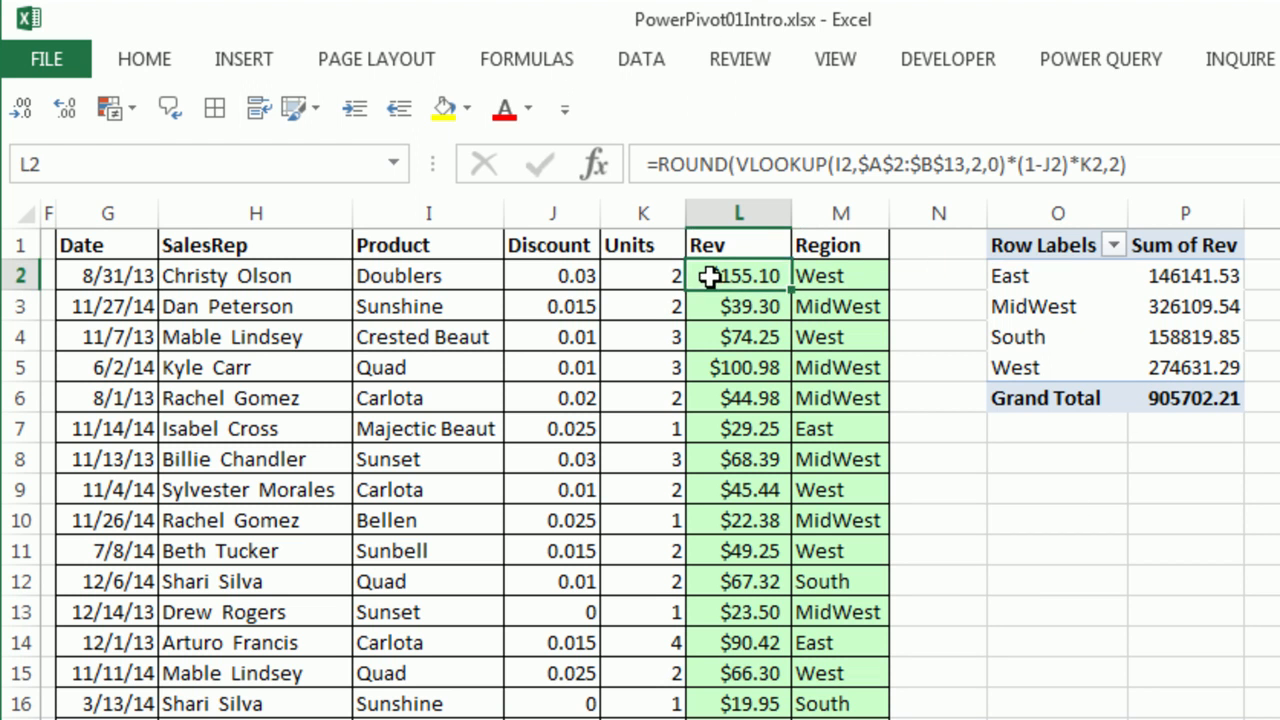
key("ctrl+Return")
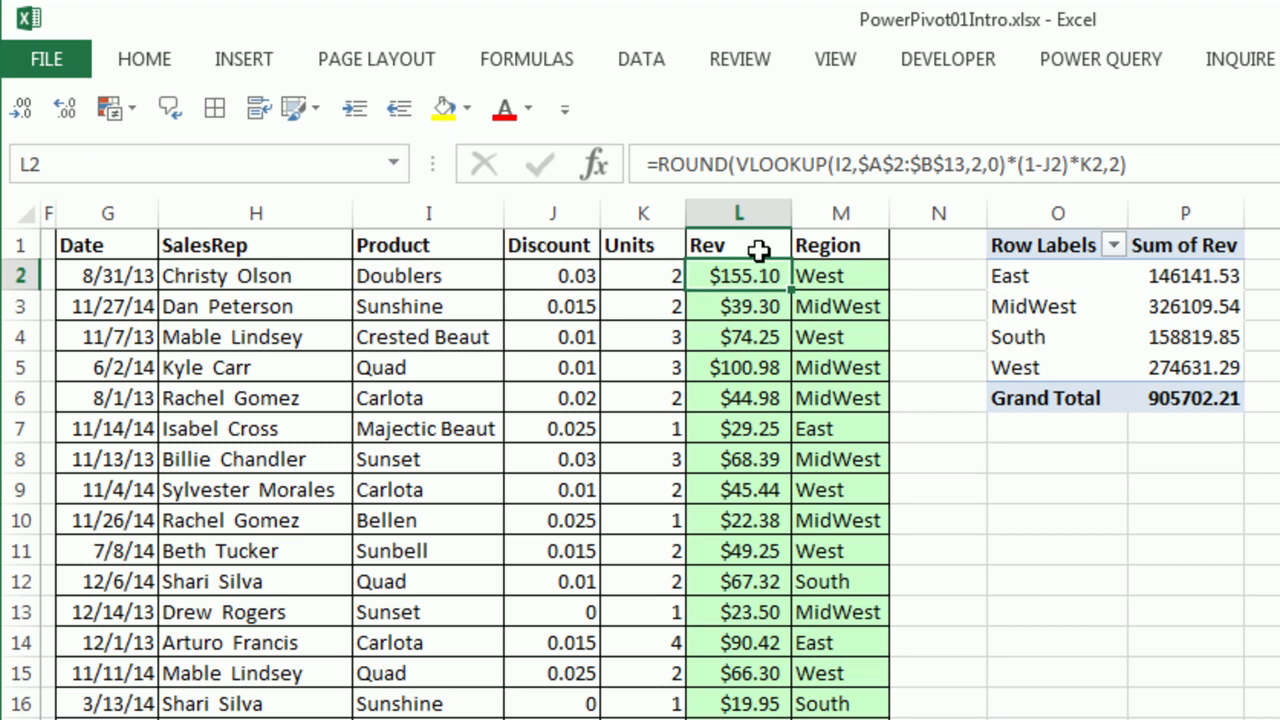
left_click(1150, 310)
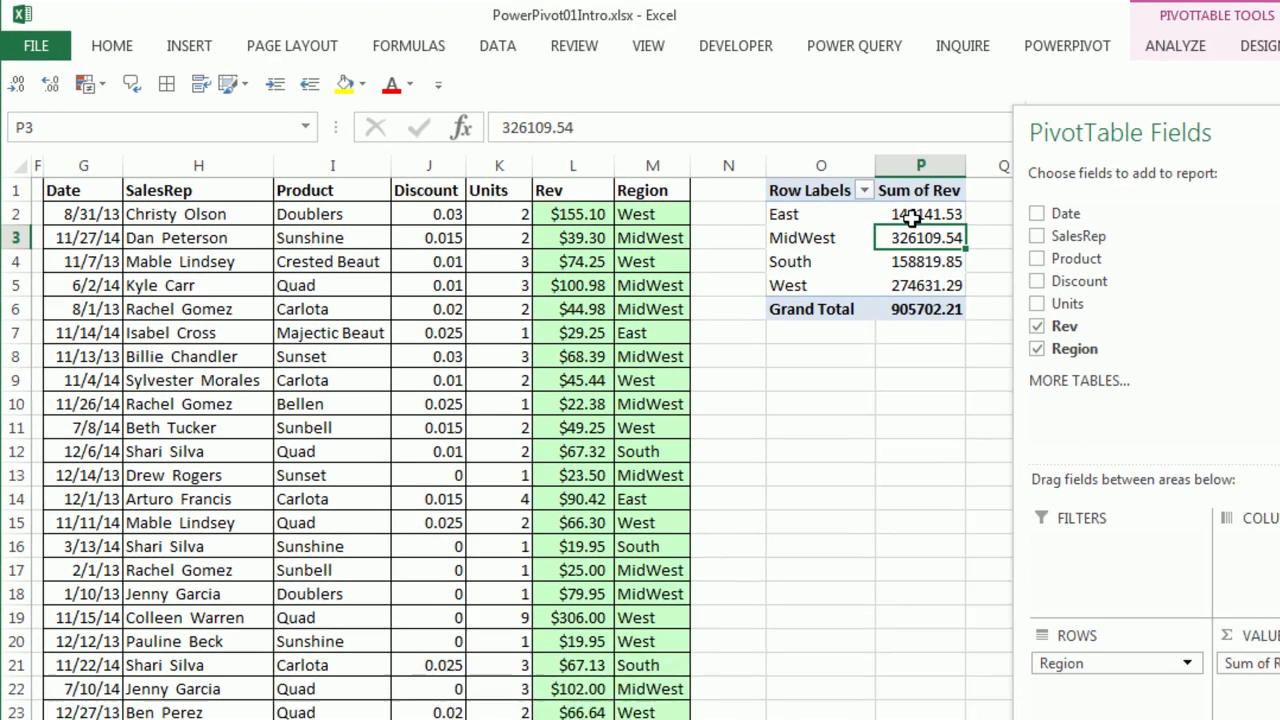
right_click(1097, 259)
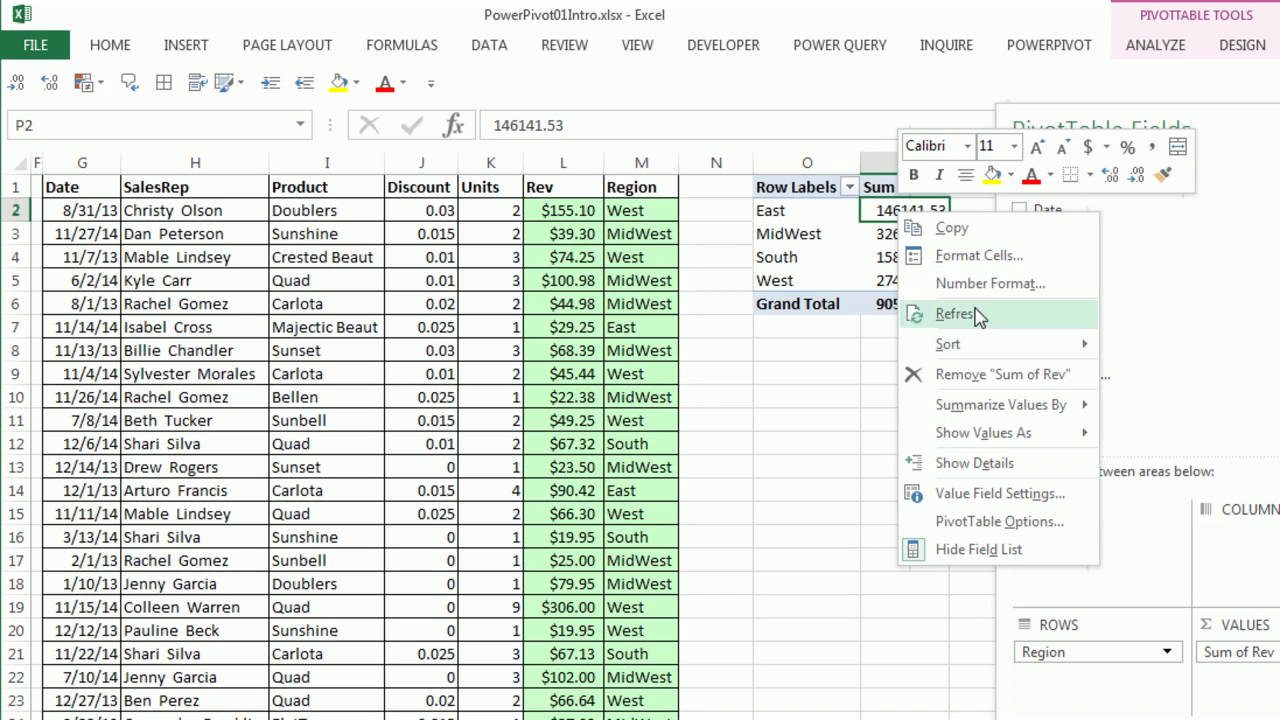
key("Escape")
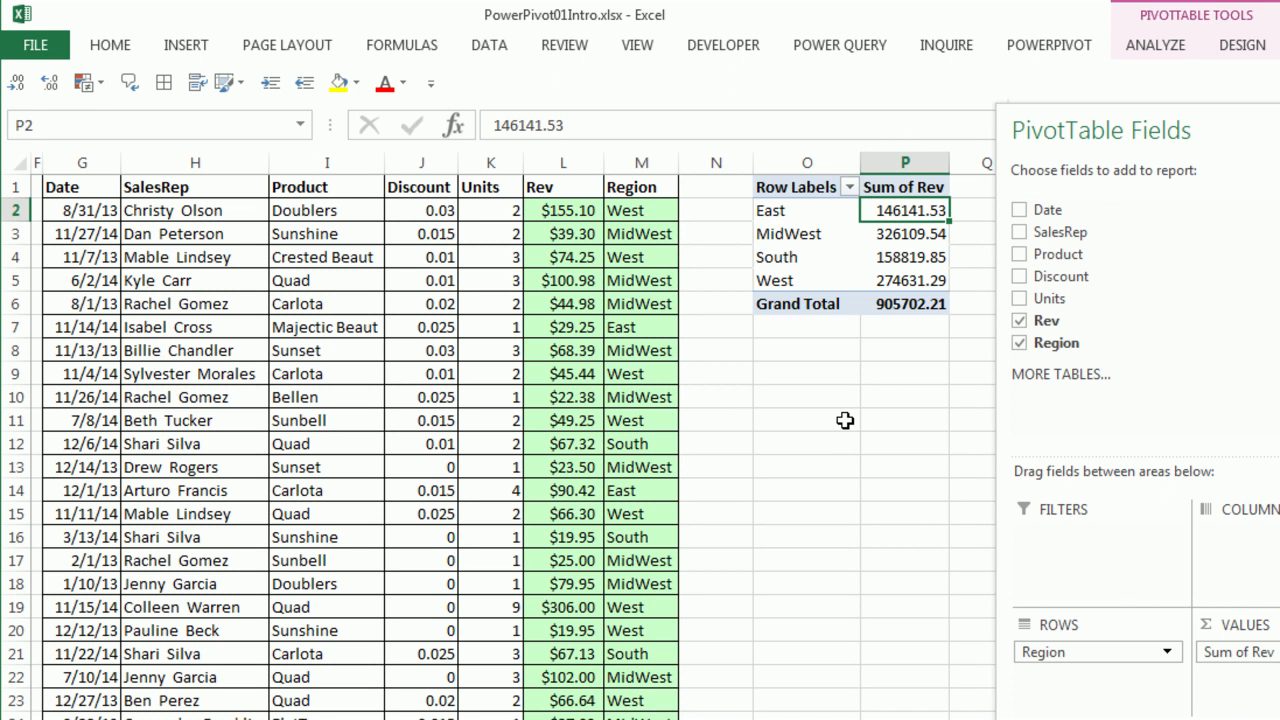
- Switch back to PowerPivot and format the Net Revenue column as $ English (United States) currency
key("alt+Tab")
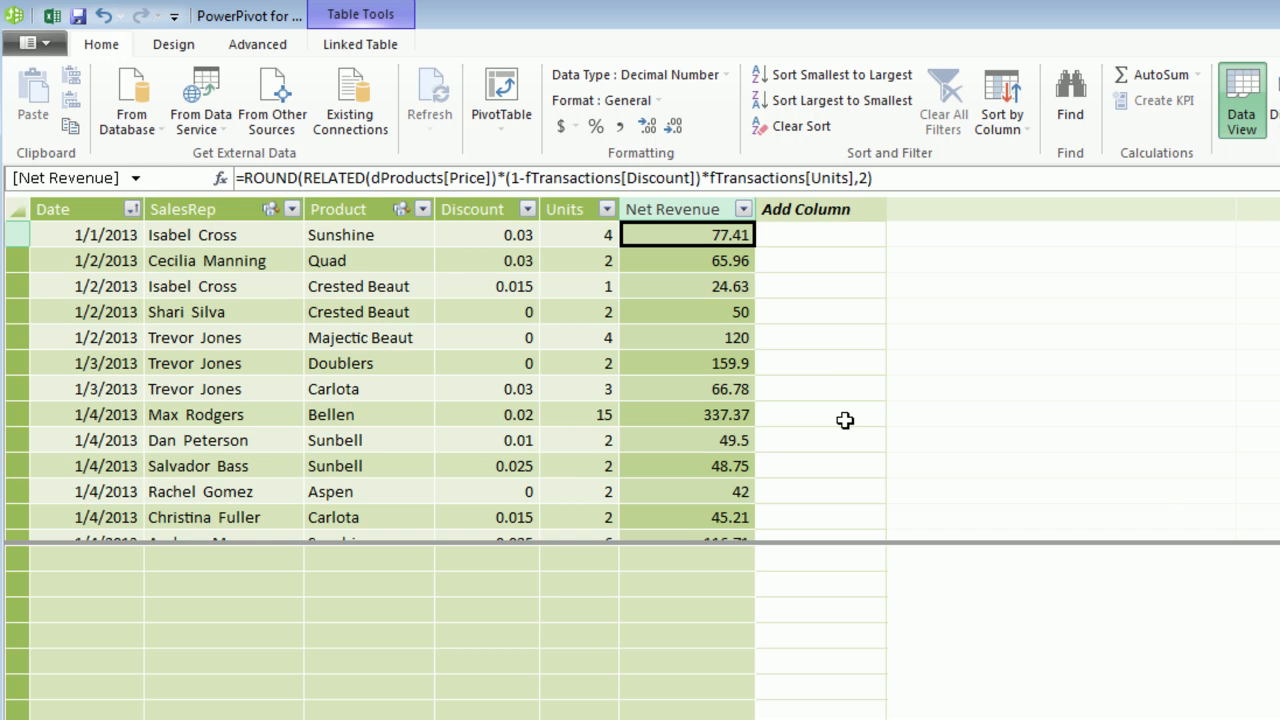
left_click(574, 128)
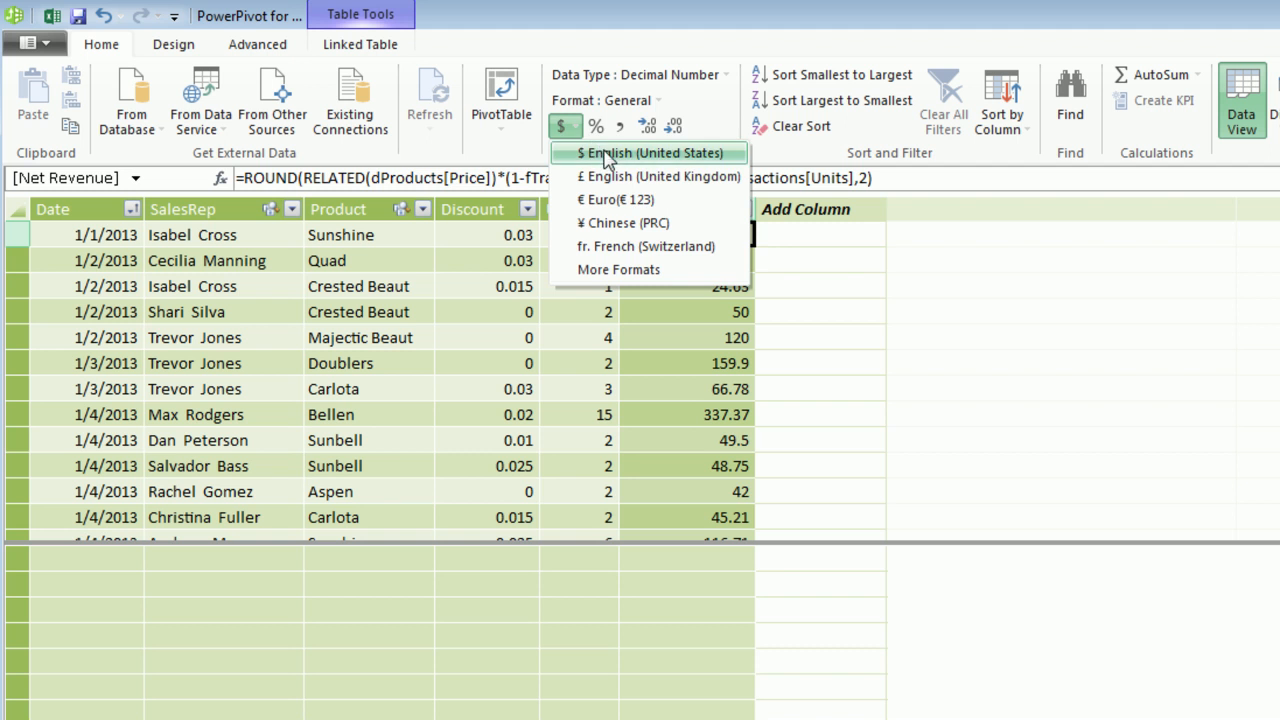
left_click(609, 157)
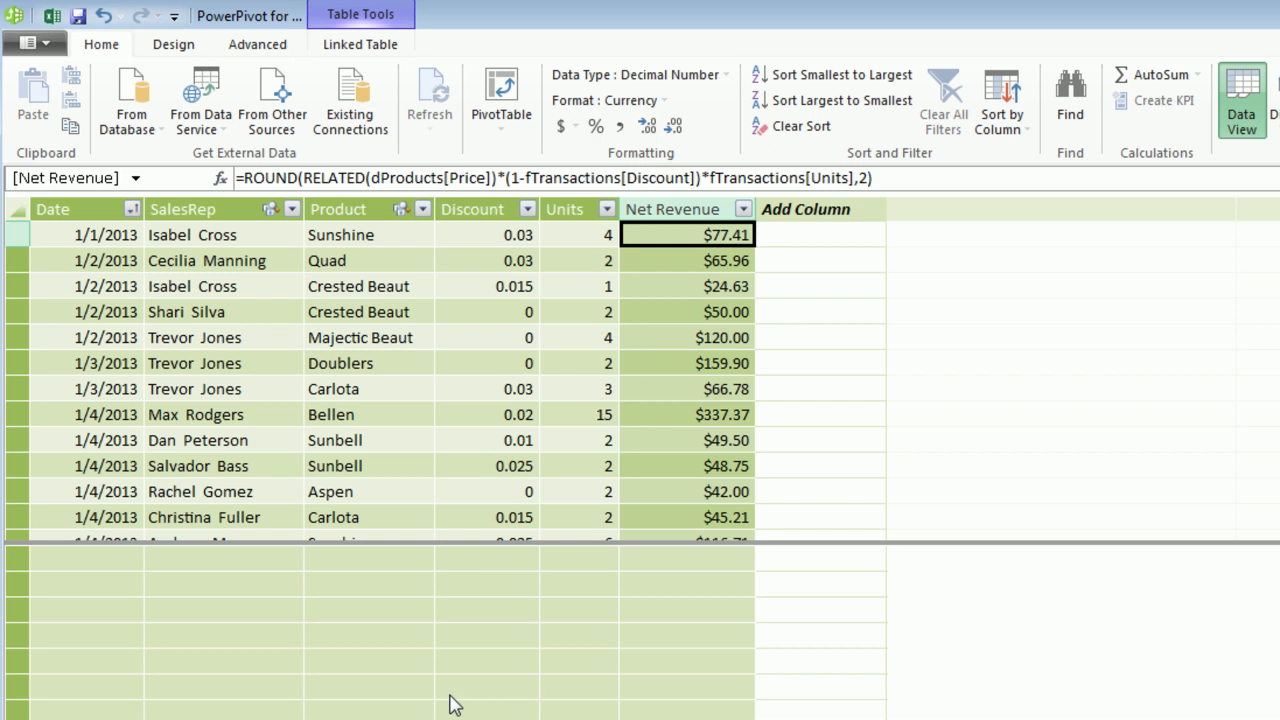
- Create a PivotTable from the data model on a new worksheet, with dSalesRep Region as rows and fTransactions Net Revenue as values
left_click(502, 92)
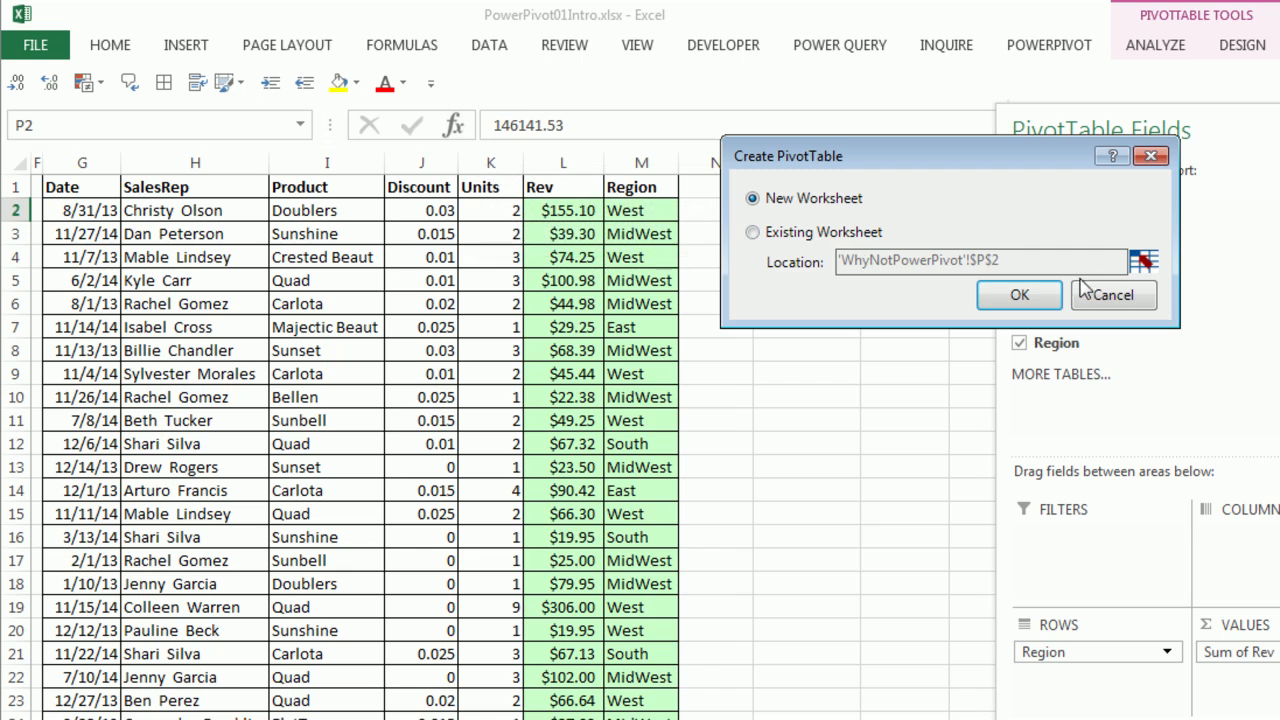
left_click(994, 290)
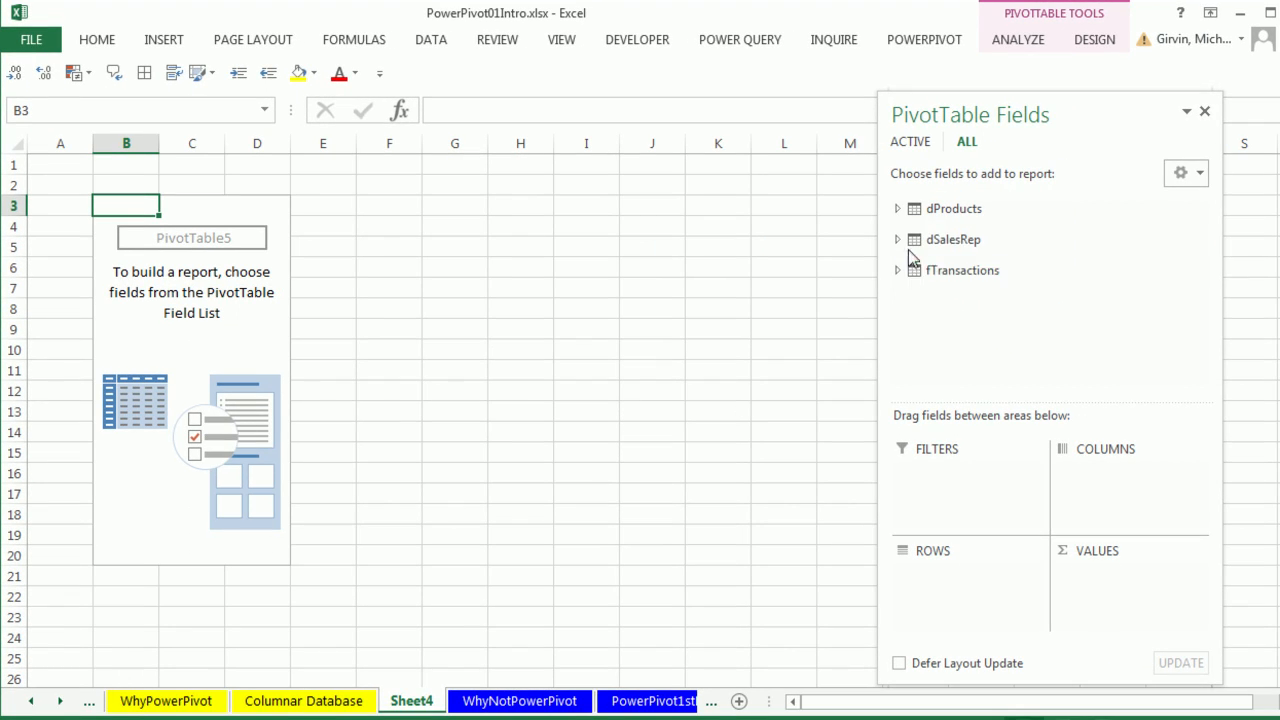
left_click(897, 241)
left_click_drag(957, 283, 945, 578)
left_click(897, 312)
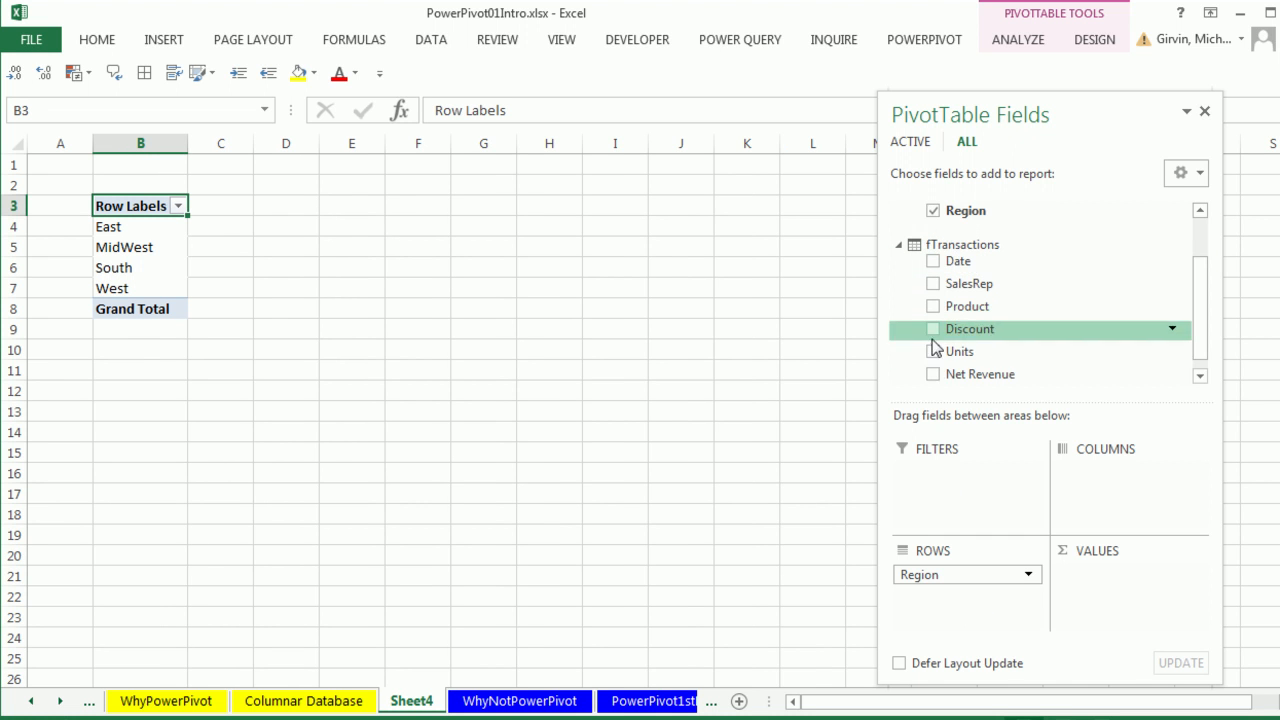
left_click_drag(957, 377, 1098, 588)
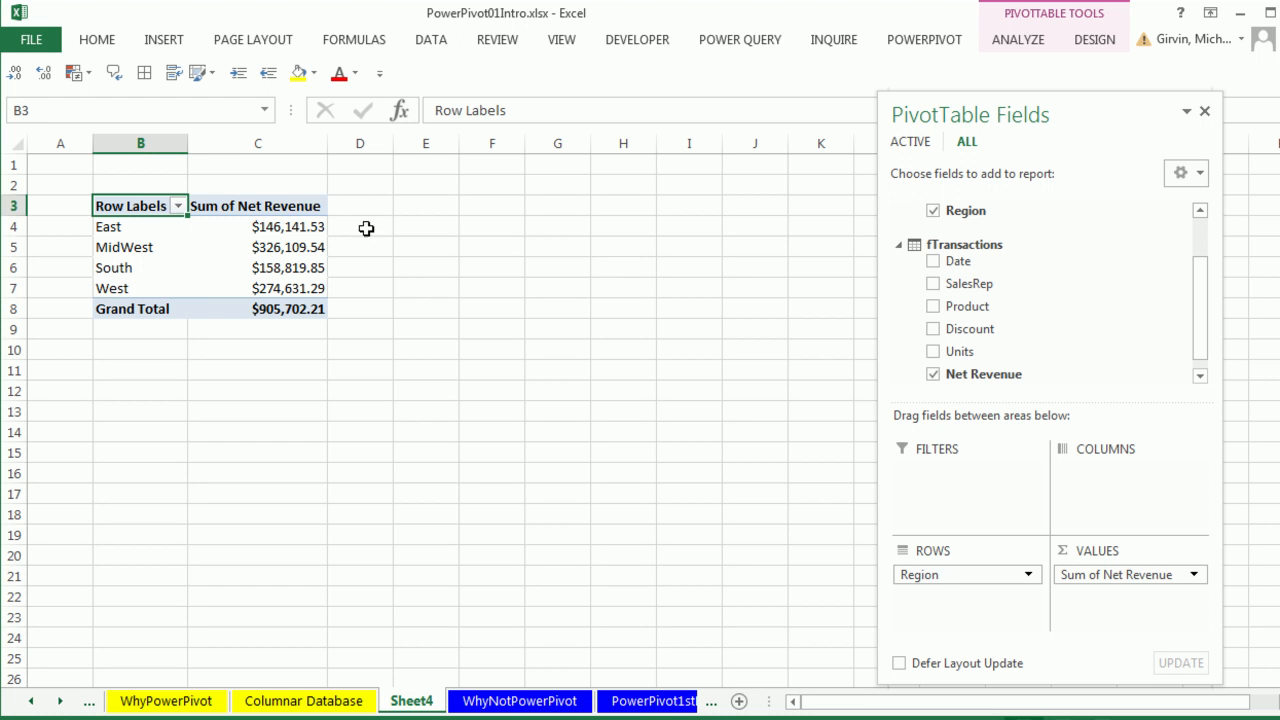
- Move the new PivotTable sheet between WhyNotPowerPivot and PowerPivot1stExample, and review its Net Revenue totals by region
left_click_drag(411, 700, 560, 700)
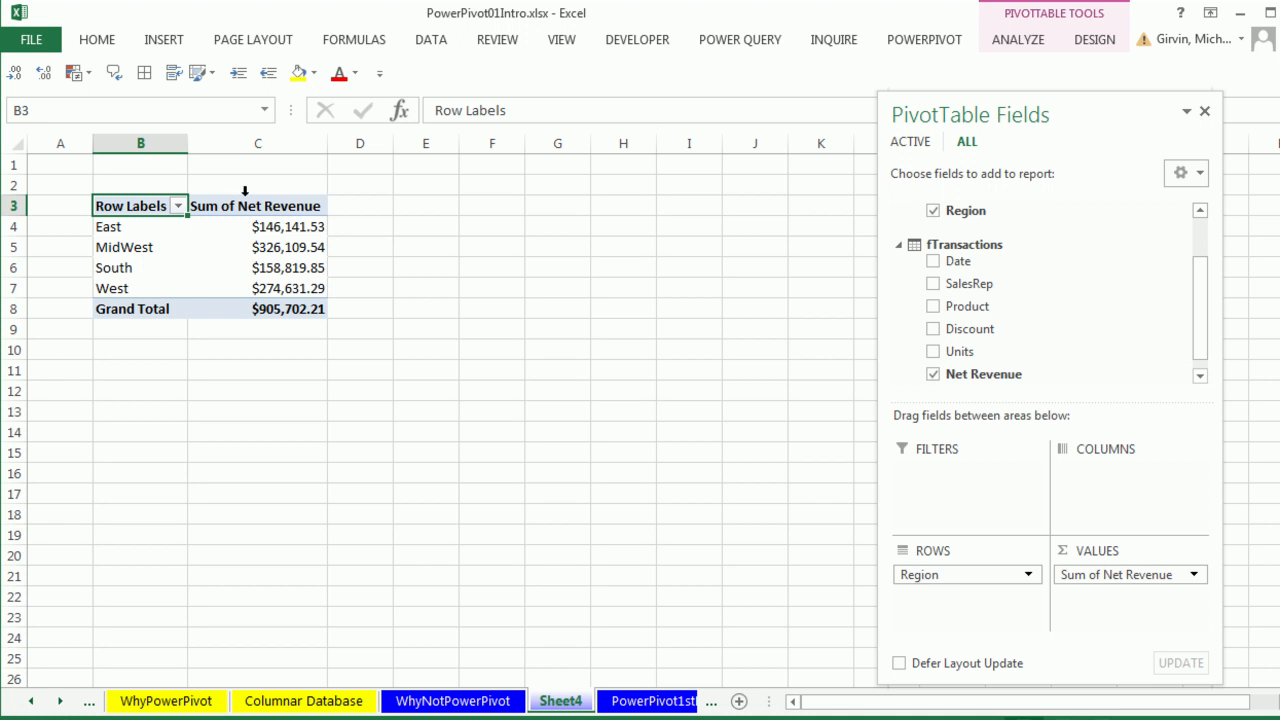
mouse_move(222, 226)
mouse_move(325, 230)
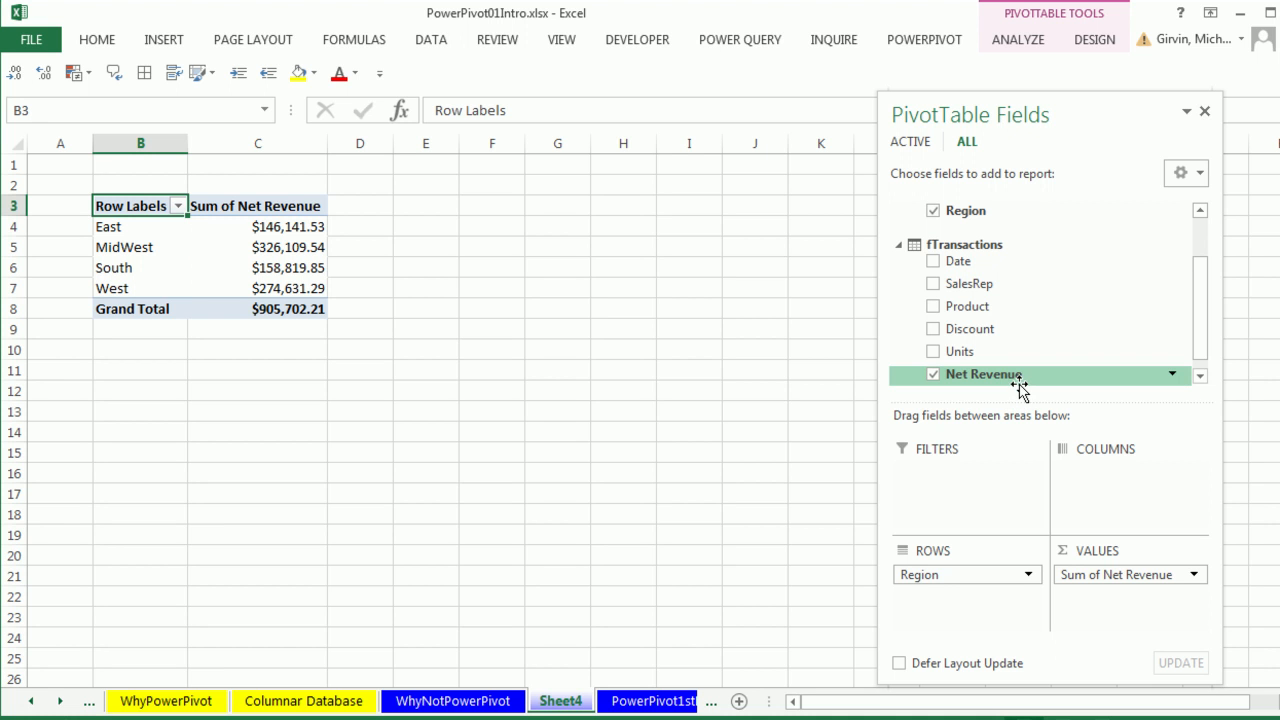
- Delete the Sheet4 worksheet containing the Net Revenue PivotTable
right_click(562, 704)
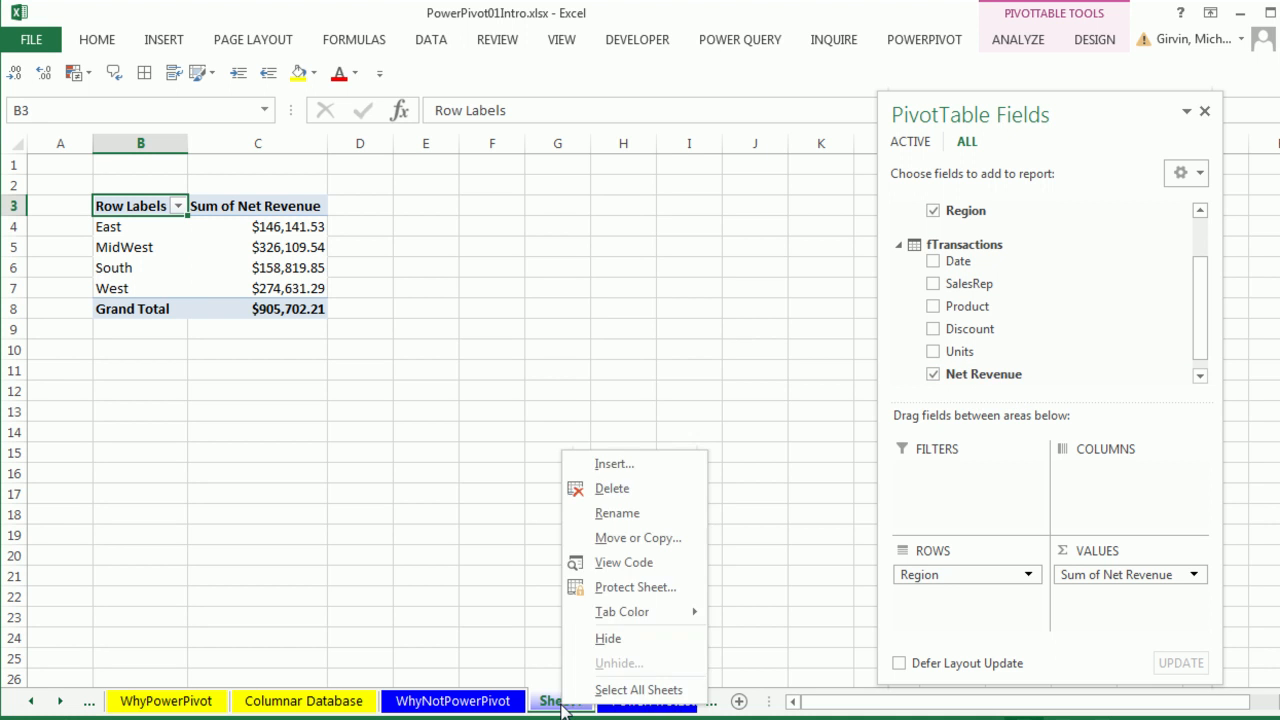
left_click(612, 488)
left_click(800, 267)
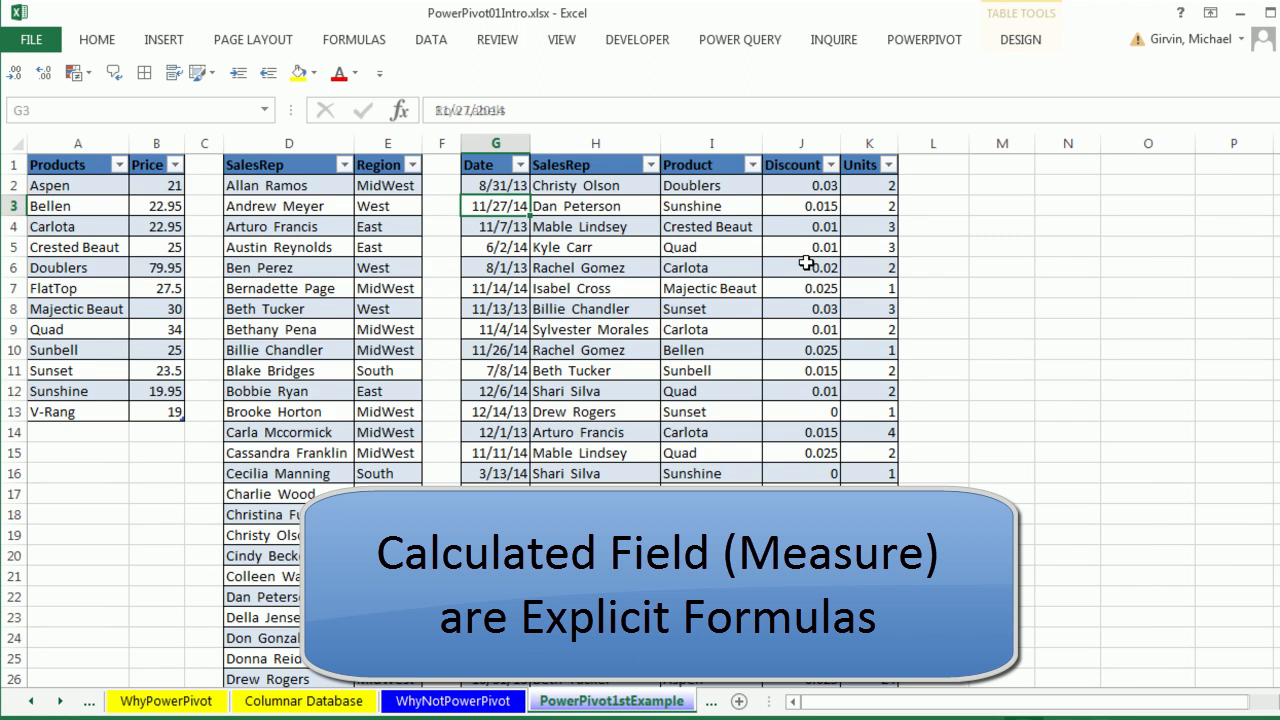
- Switch to PowerPivot and select the second empty calculation area cell below the Net Revenue column of fTransactions
key("alt+Tab")
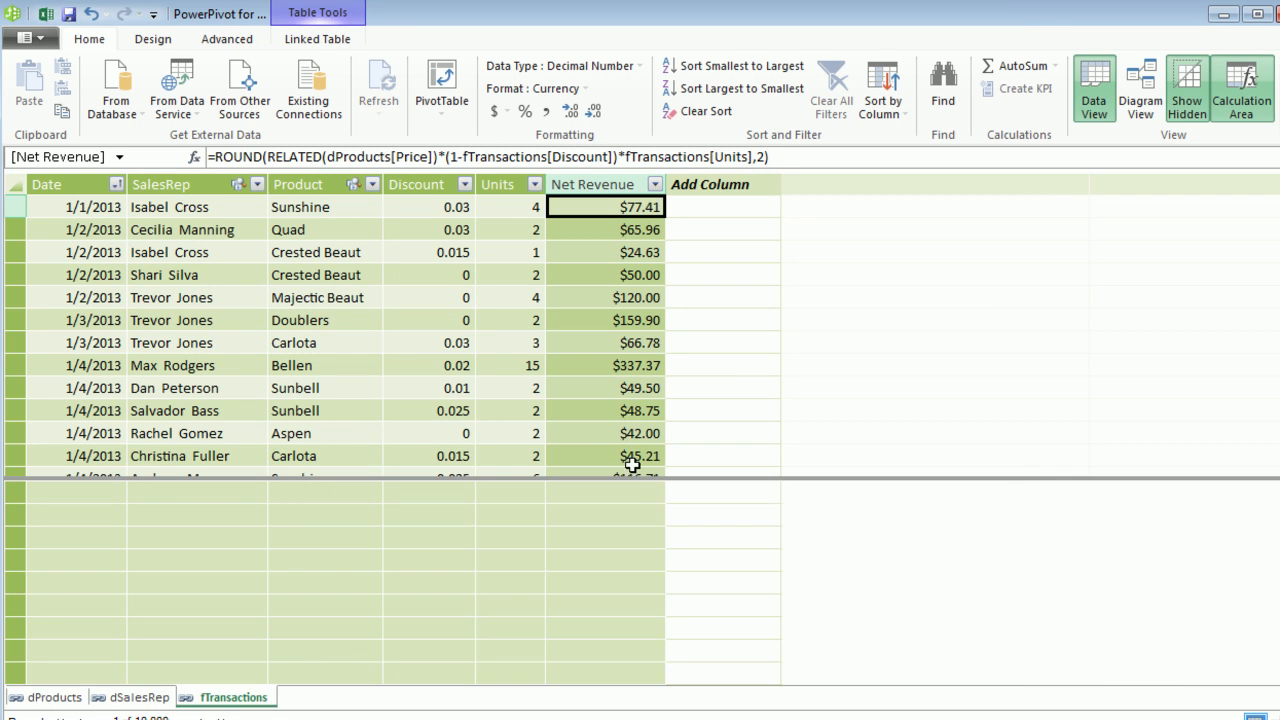
left_click(567, 516)
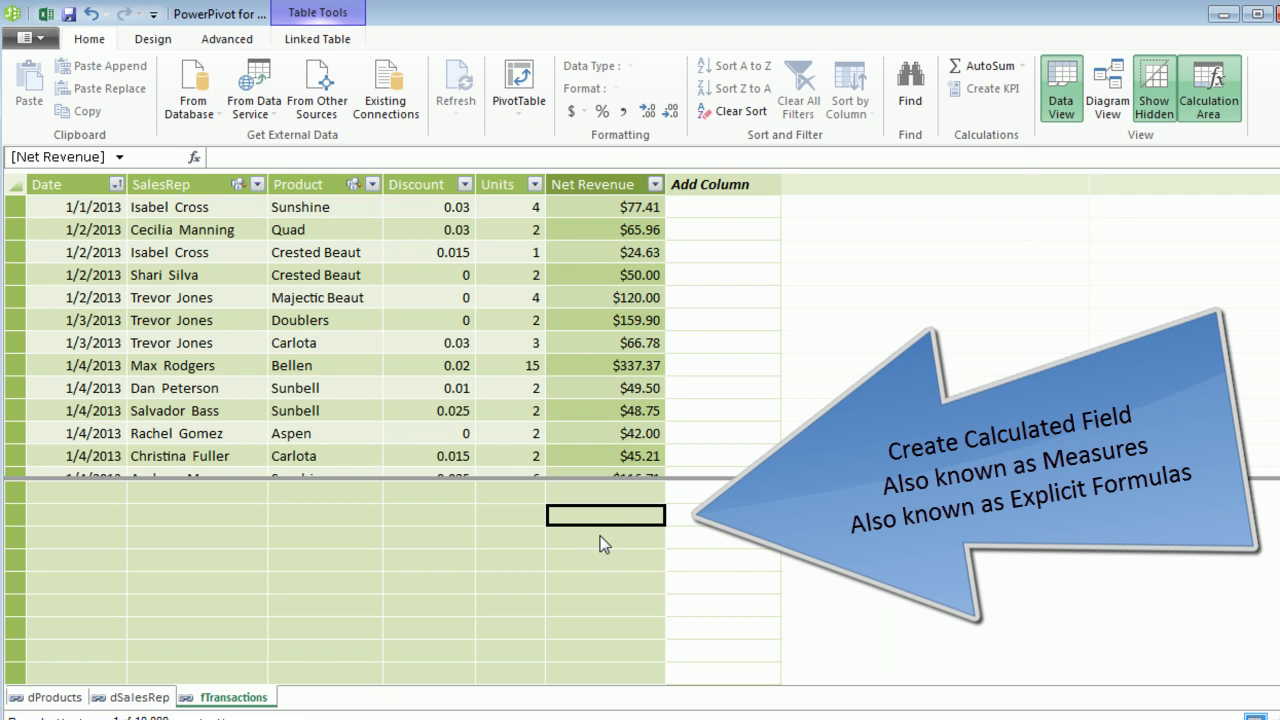
- Switch to Excel and view the dialog for creating a new calculated field, closing it without creating one
key("alt+Tab")
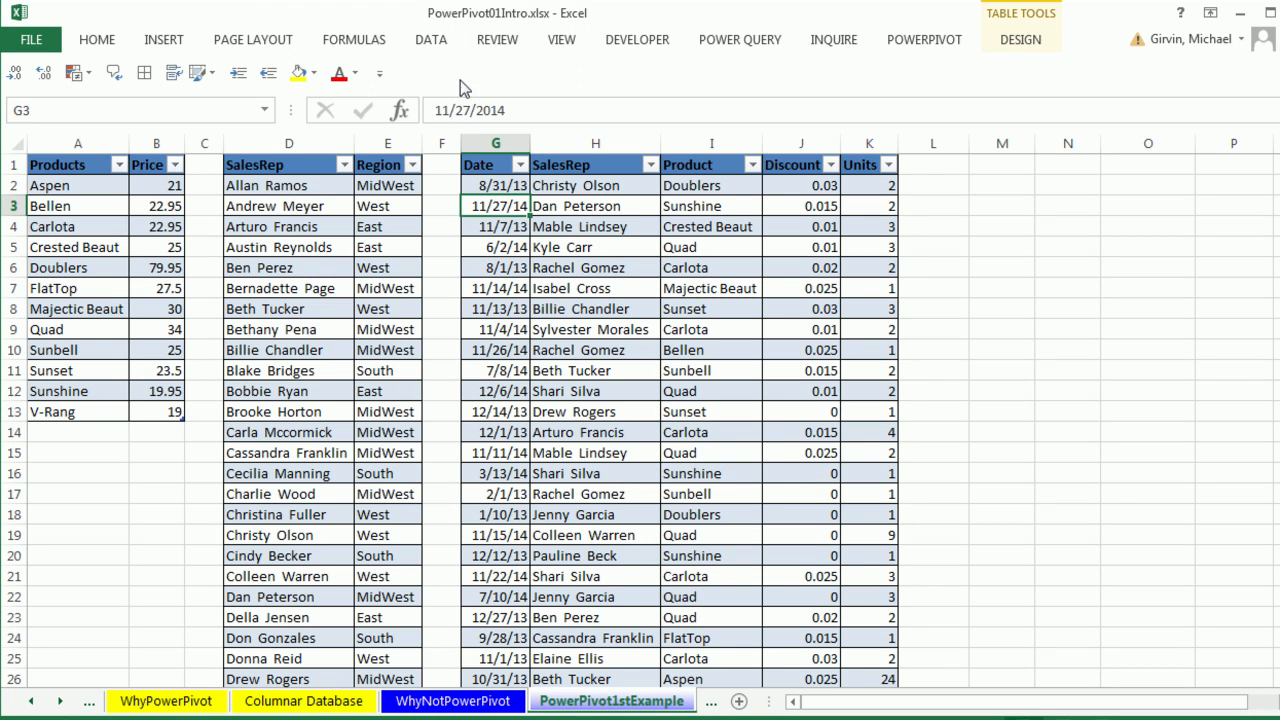
left_click(923, 40)
left_click(112, 116)
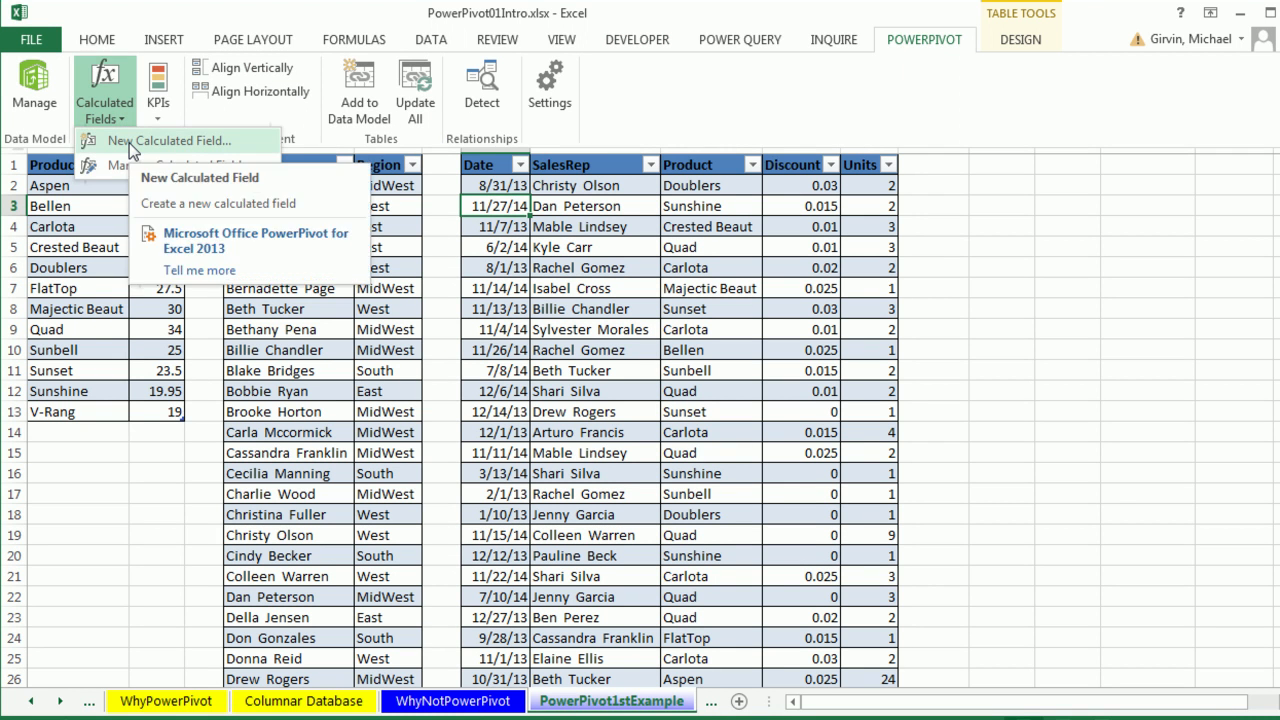
left_click(130, 143)
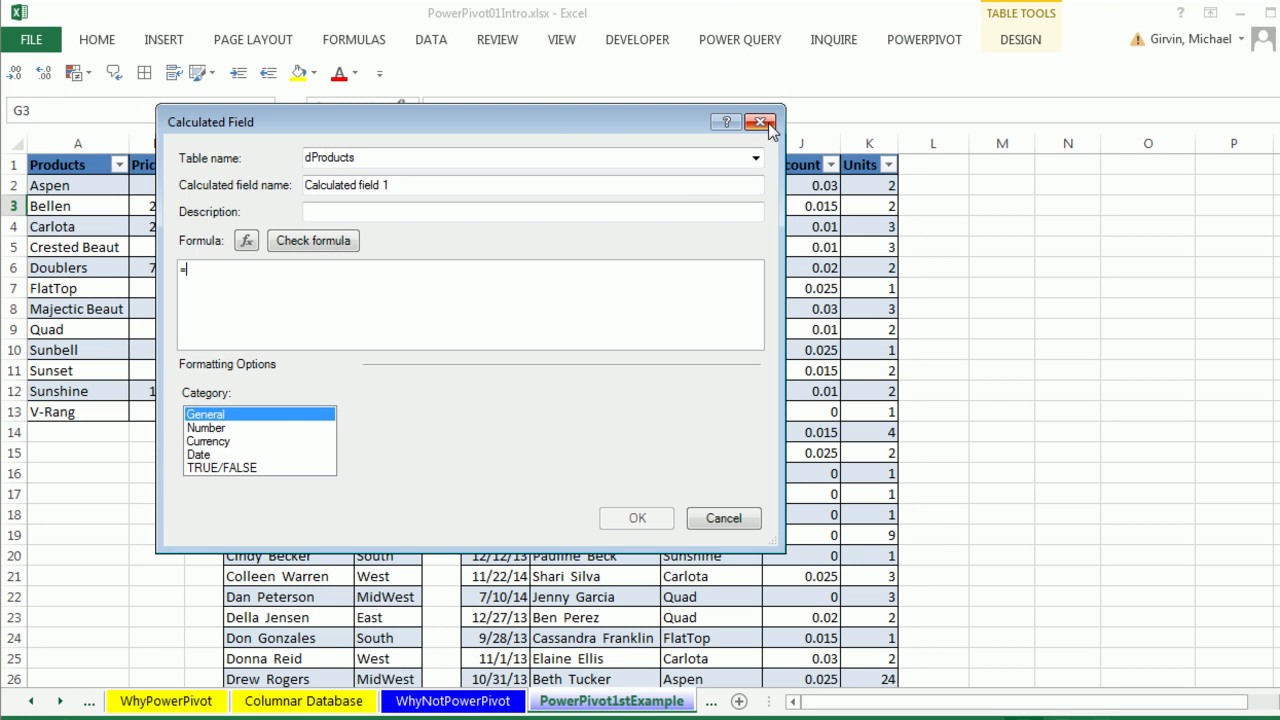
left_click(769, 127)
- Switch to PowerPivot and enter the calculated field Total Net Revenue:=SUM(fTransactions[Net Revenue]) in the selected calculation area cell
key("alt+Tab")
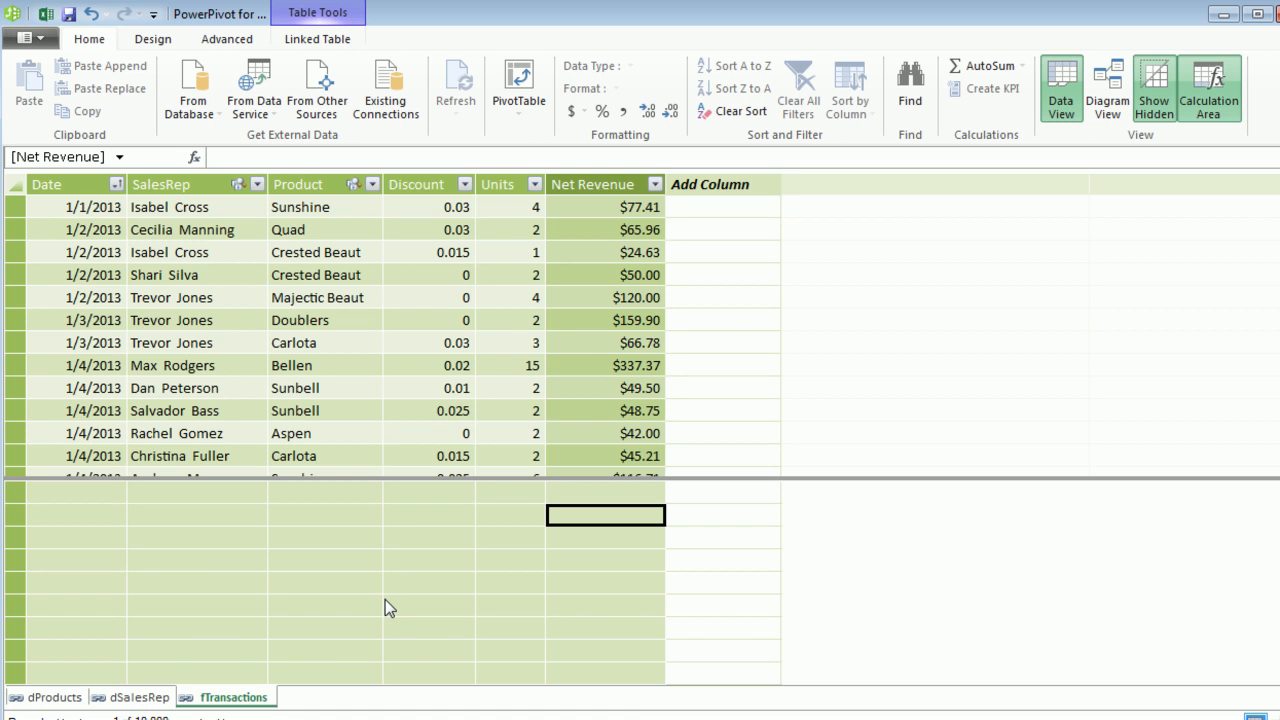
type("Total")
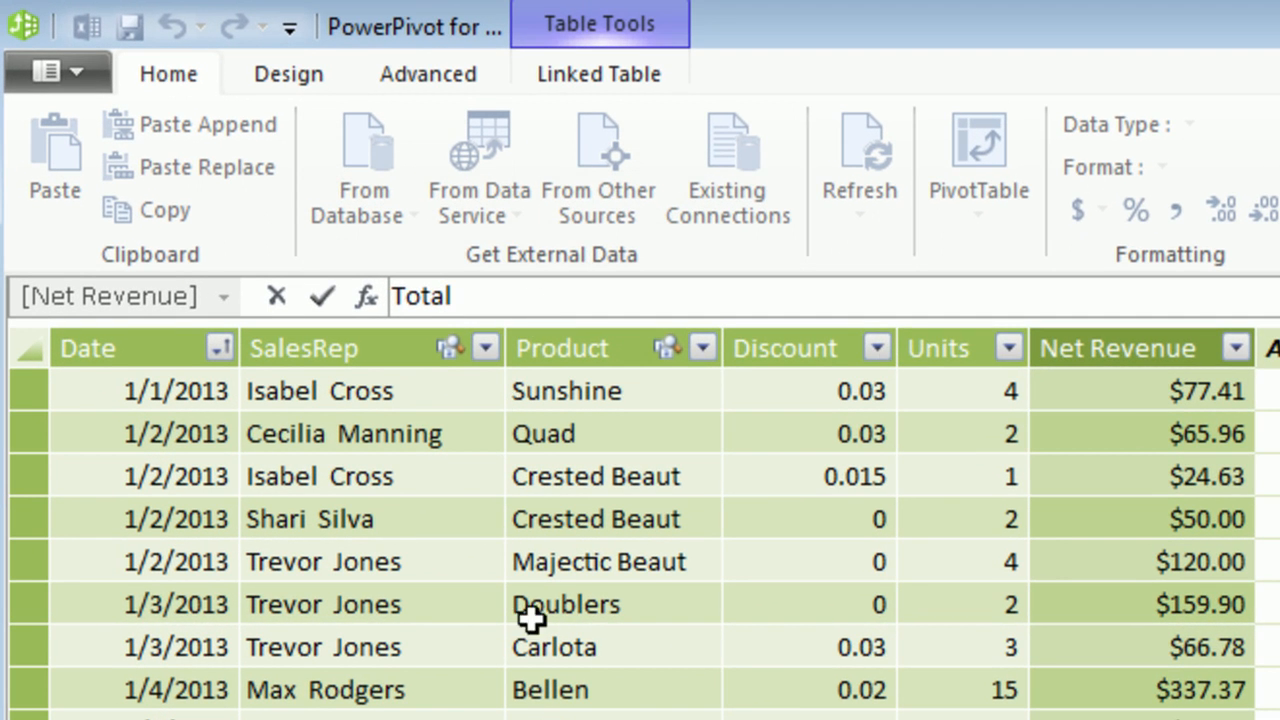
type(" Net ")
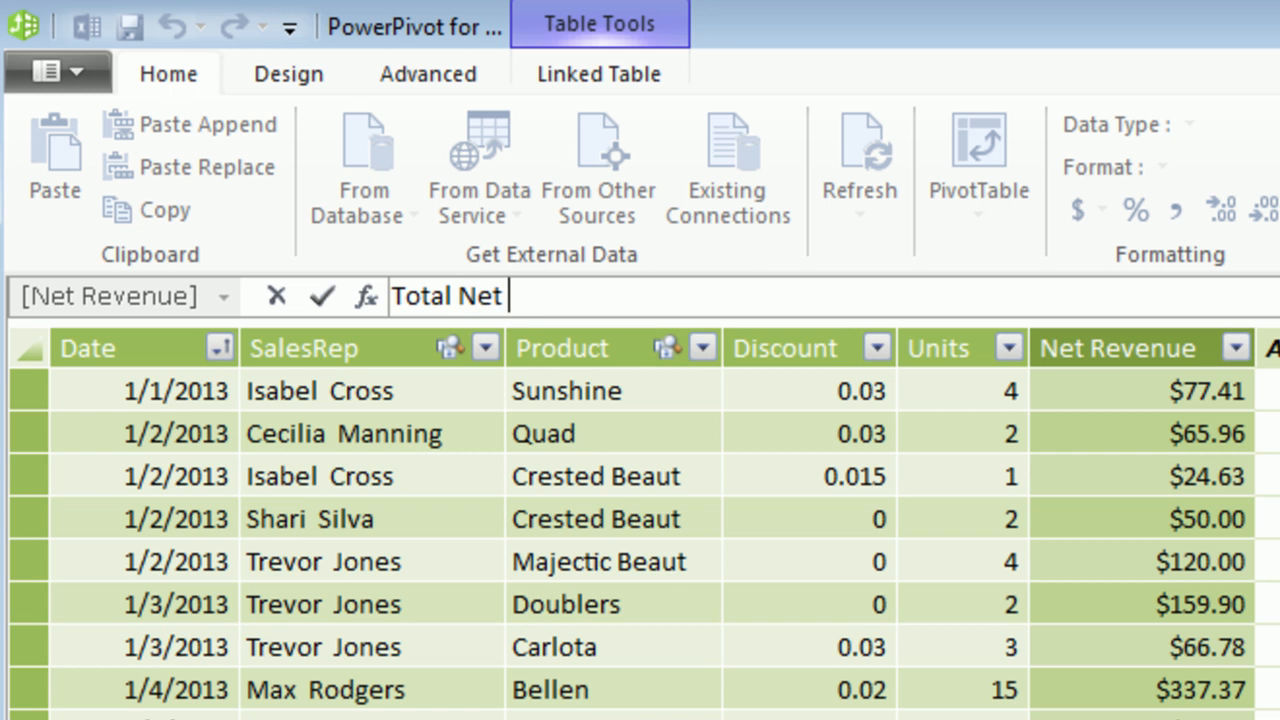
type("Revenue")
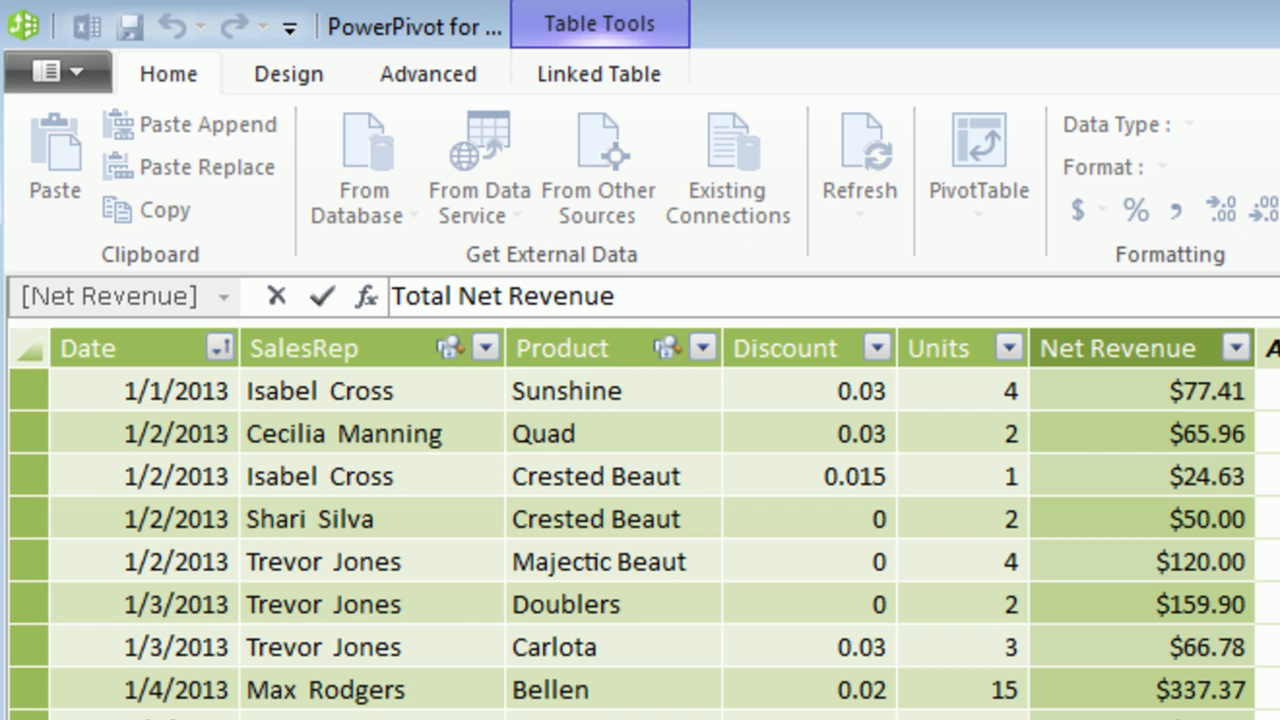
type(":=")
type("sum")
key("Tab")
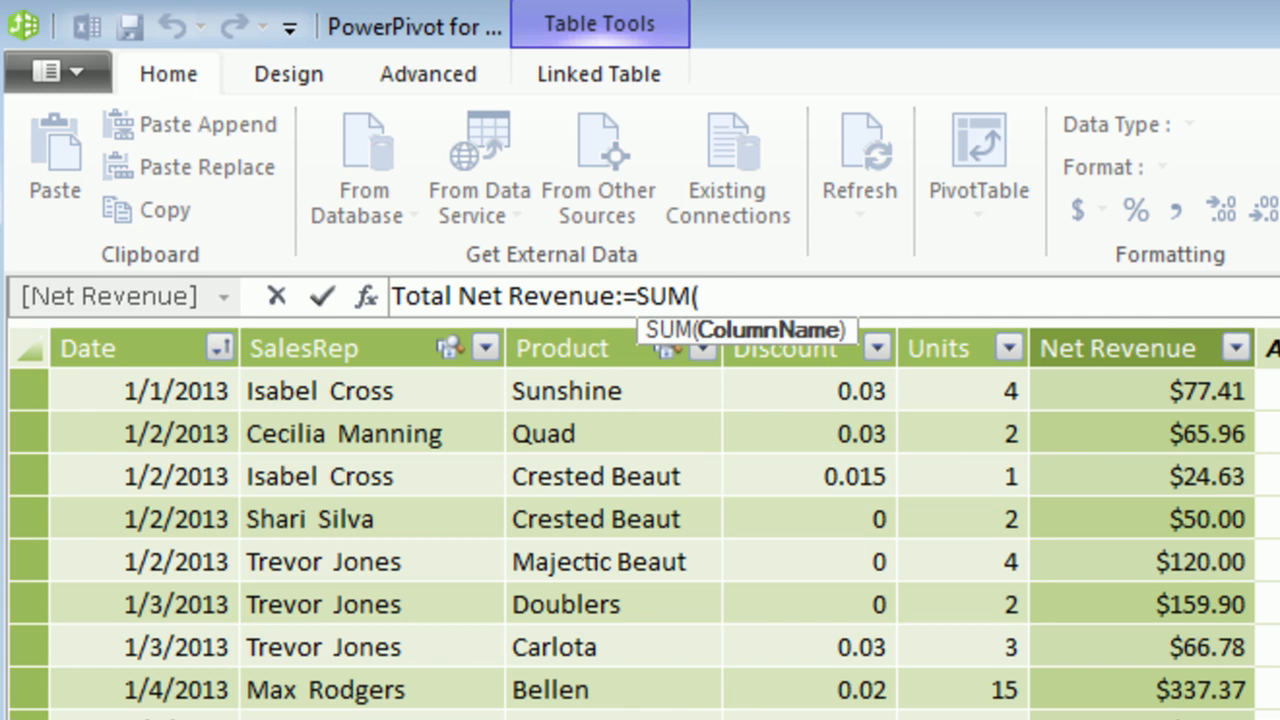
type("ft")
key("Tab")
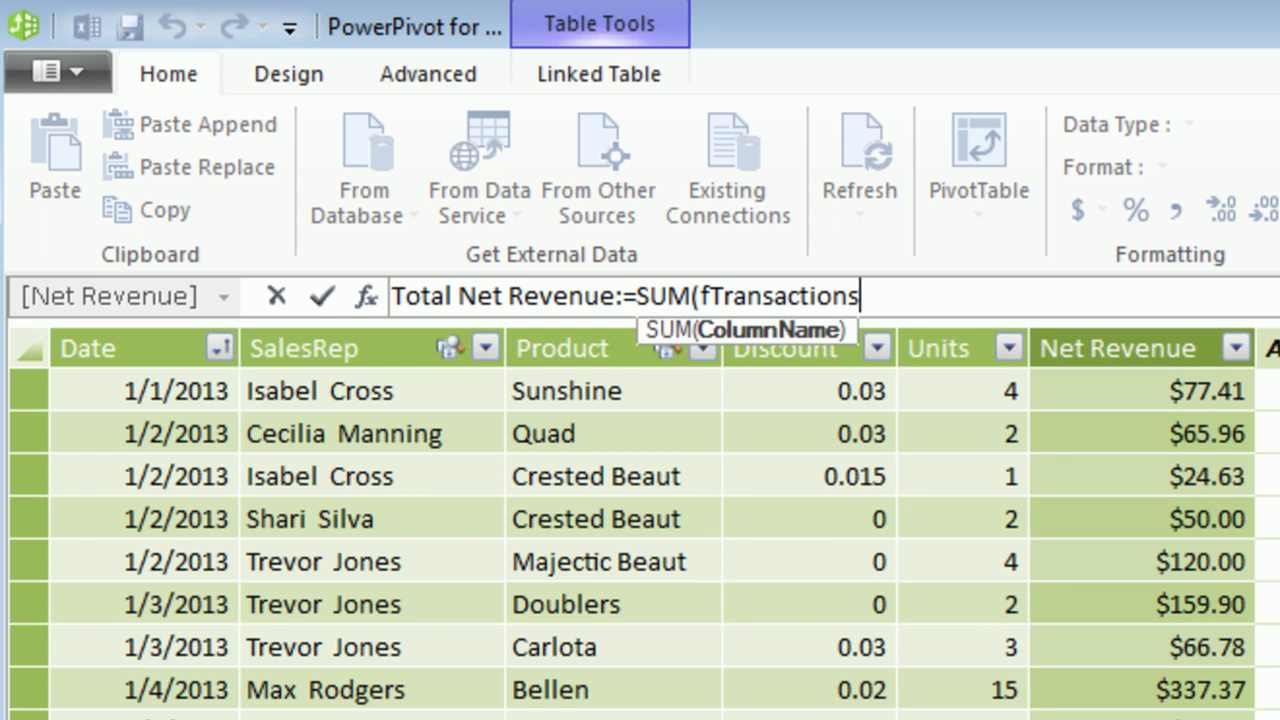
type("[")
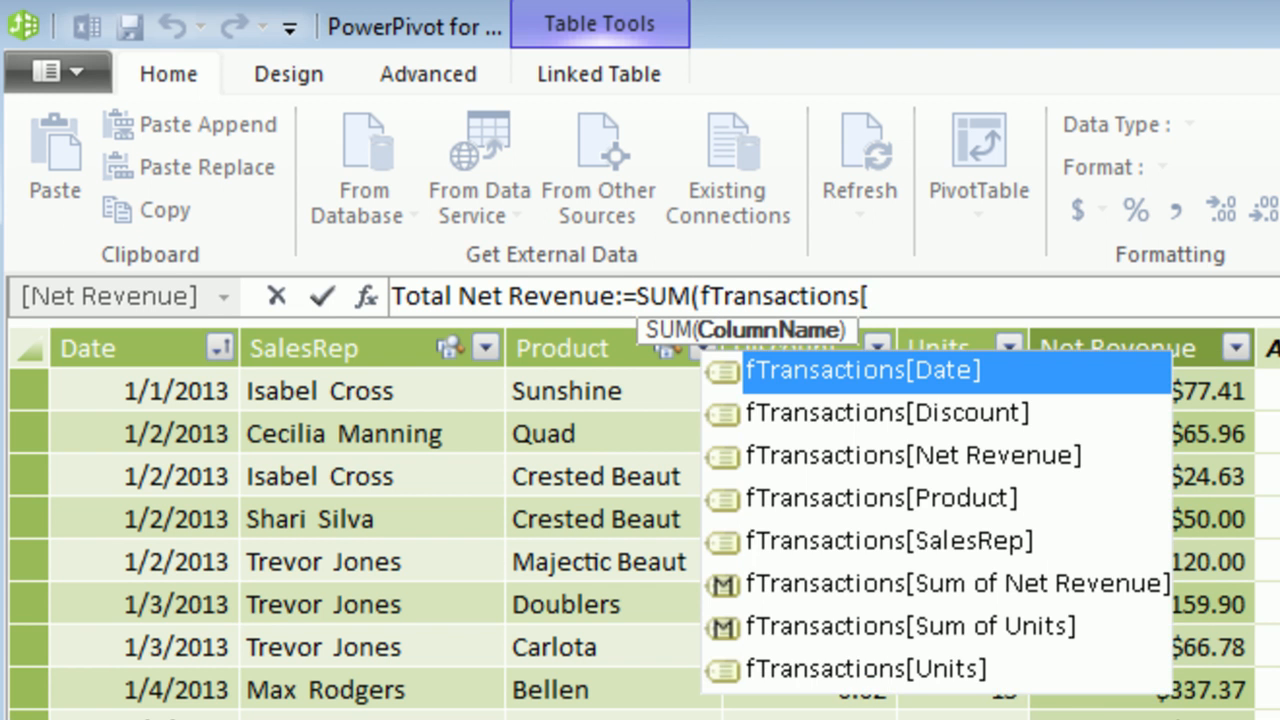
key("Down")
key("Down")
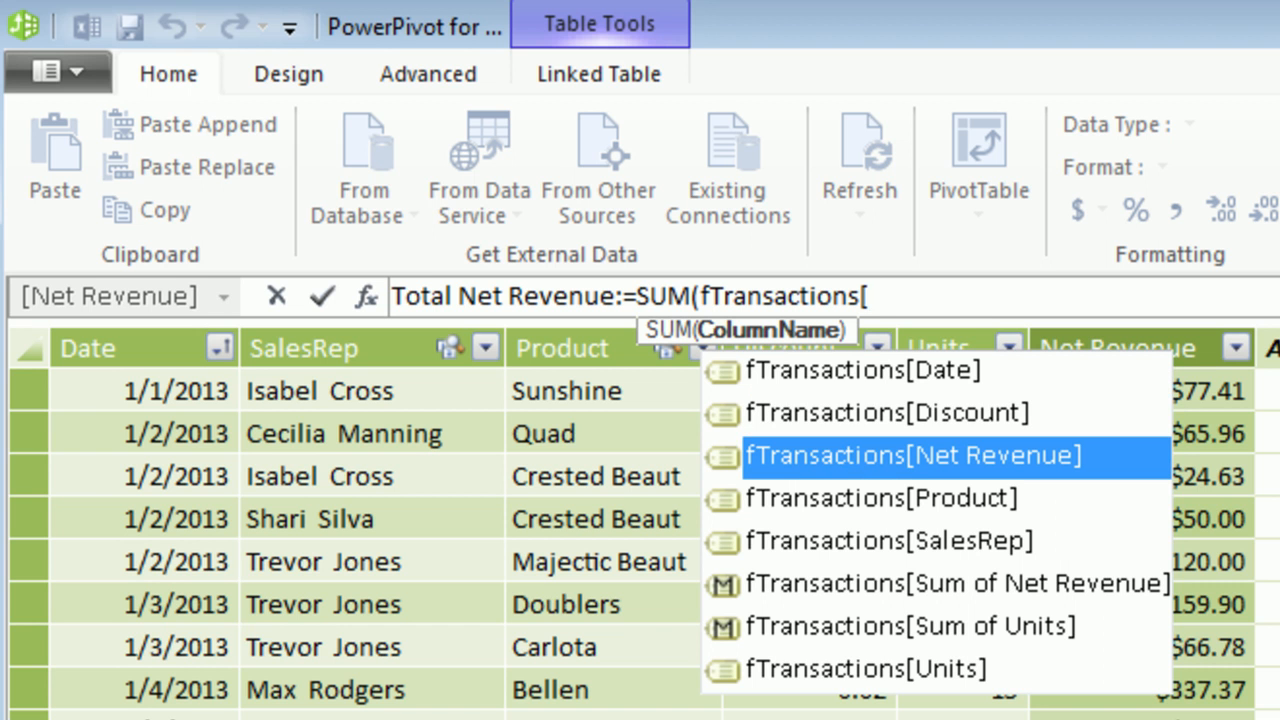
key("Tab")
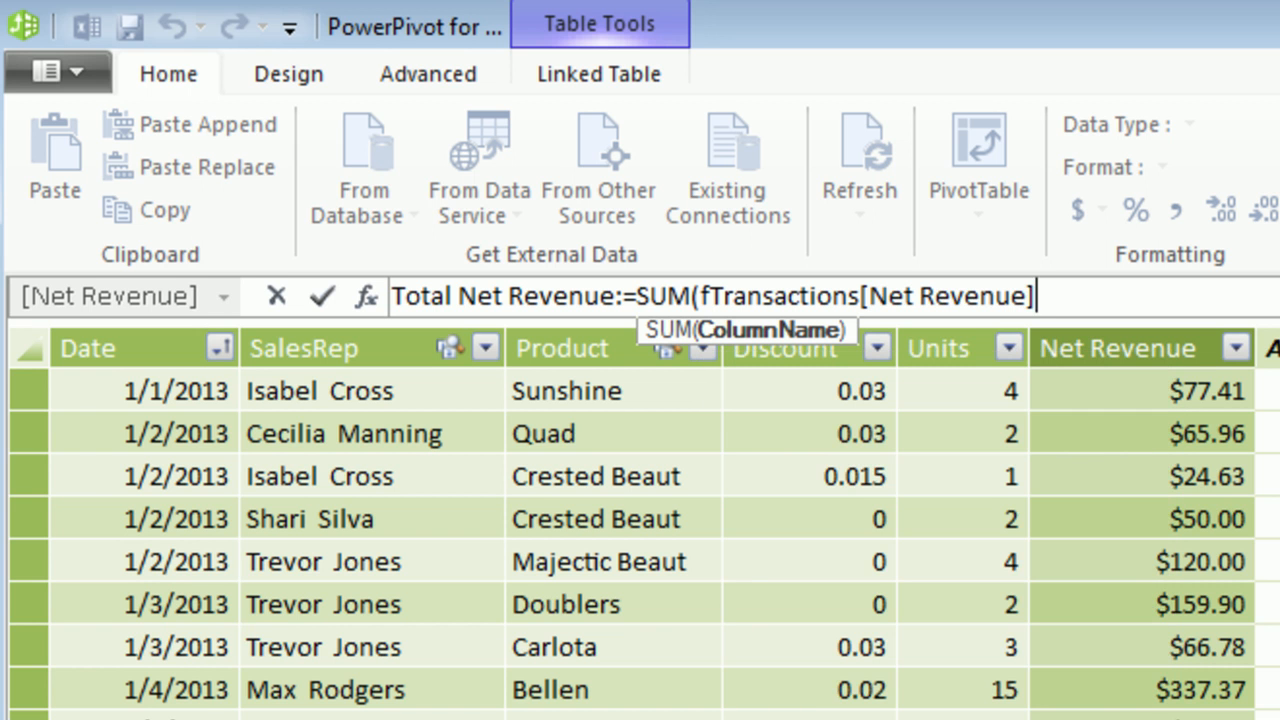
type(")")
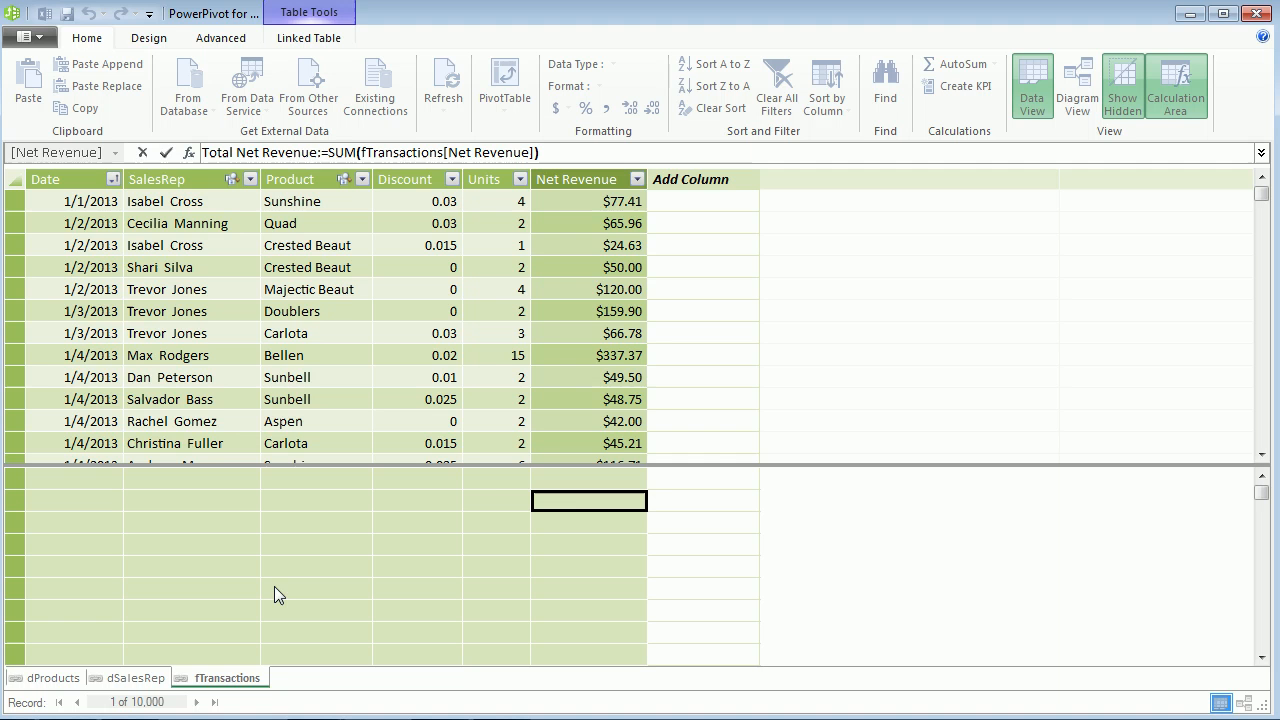
key("Return")
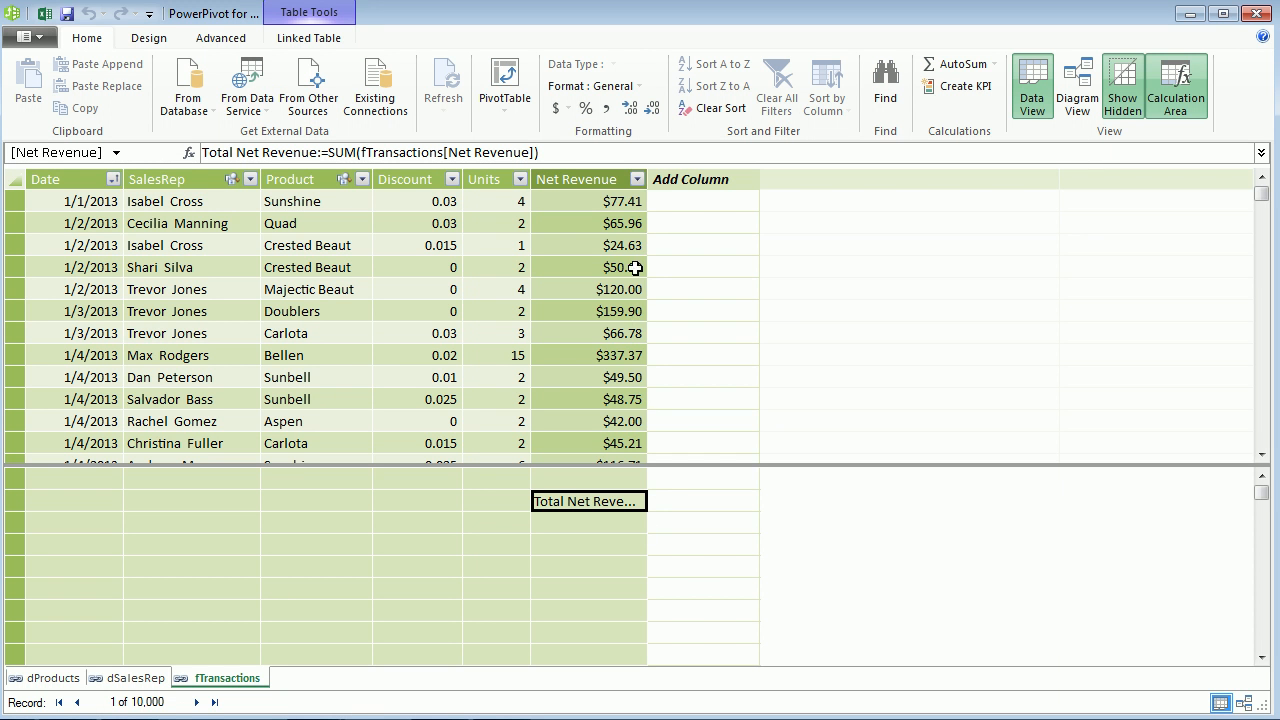
- Widen the Net Revenue column to fit the calculated field and format Total Net Revenue as $ English (United States) currency
left_click_drag(656, 183, 757, 183)
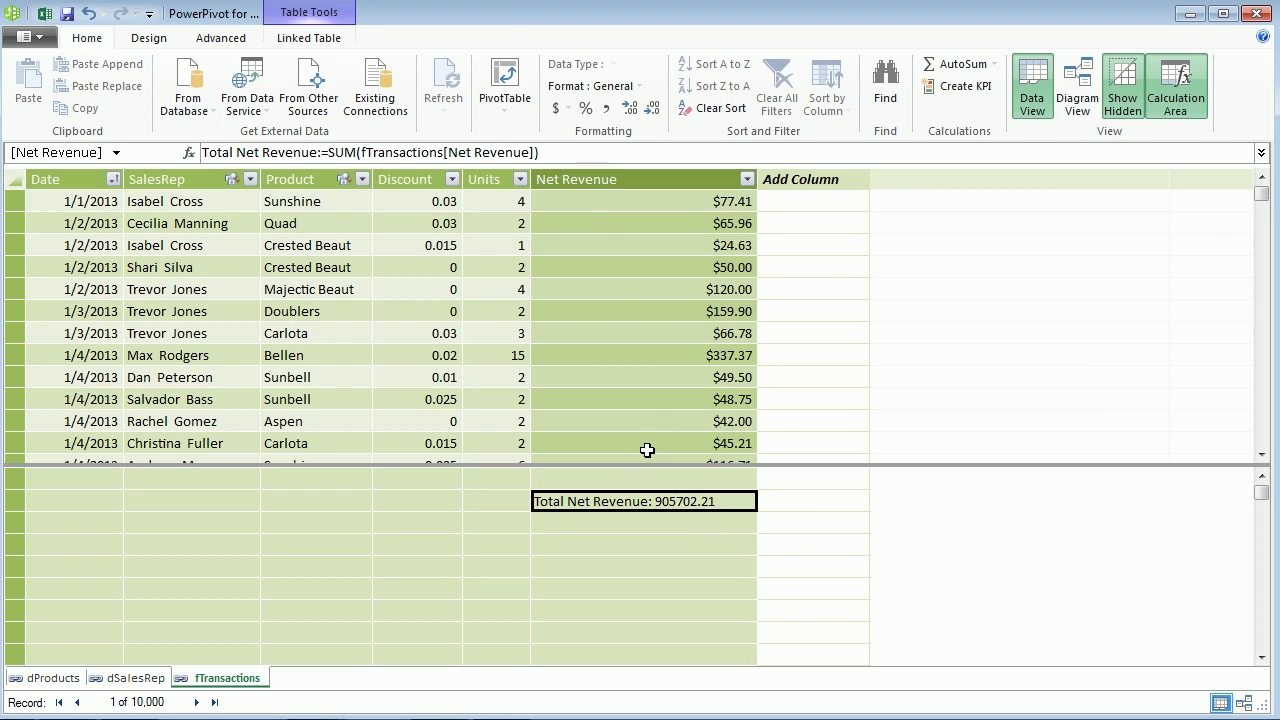
left_click(570, 112)
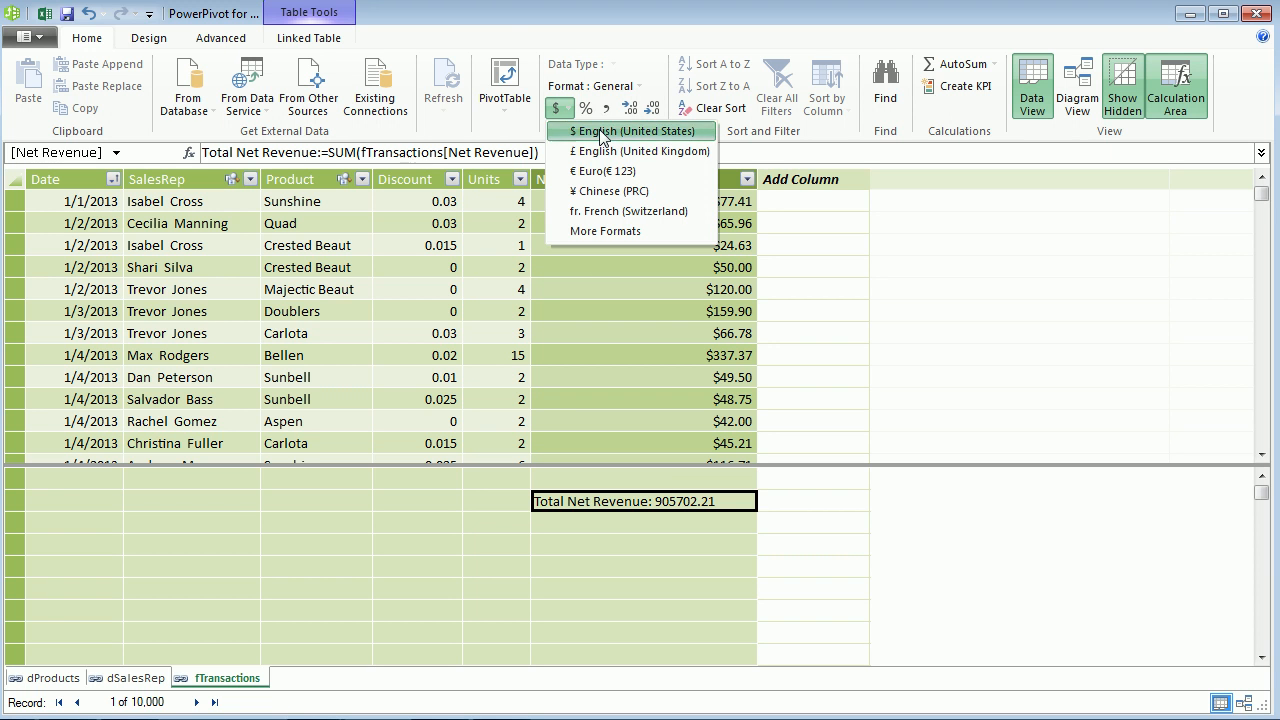
left_click(603, 134)
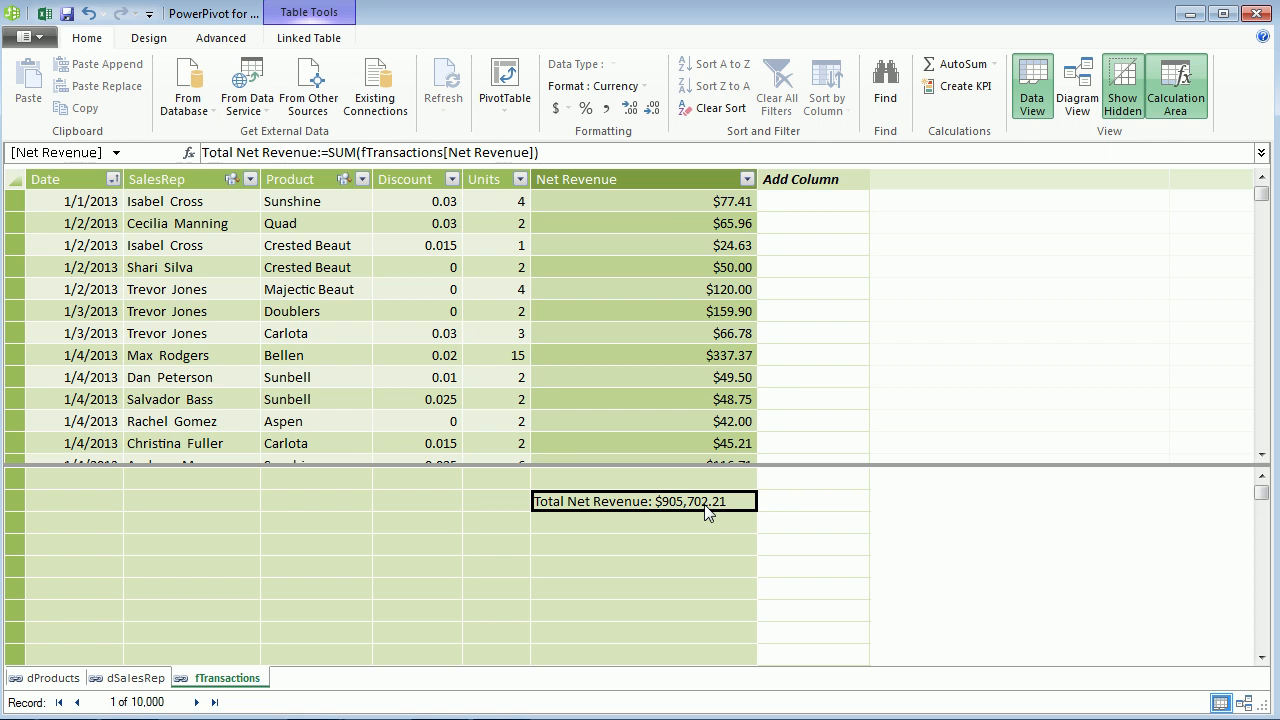
- Switch to Excel and review the definition of the Total Net Revenue calculated field, closing the dialogs without changes
key("alt+Tab")
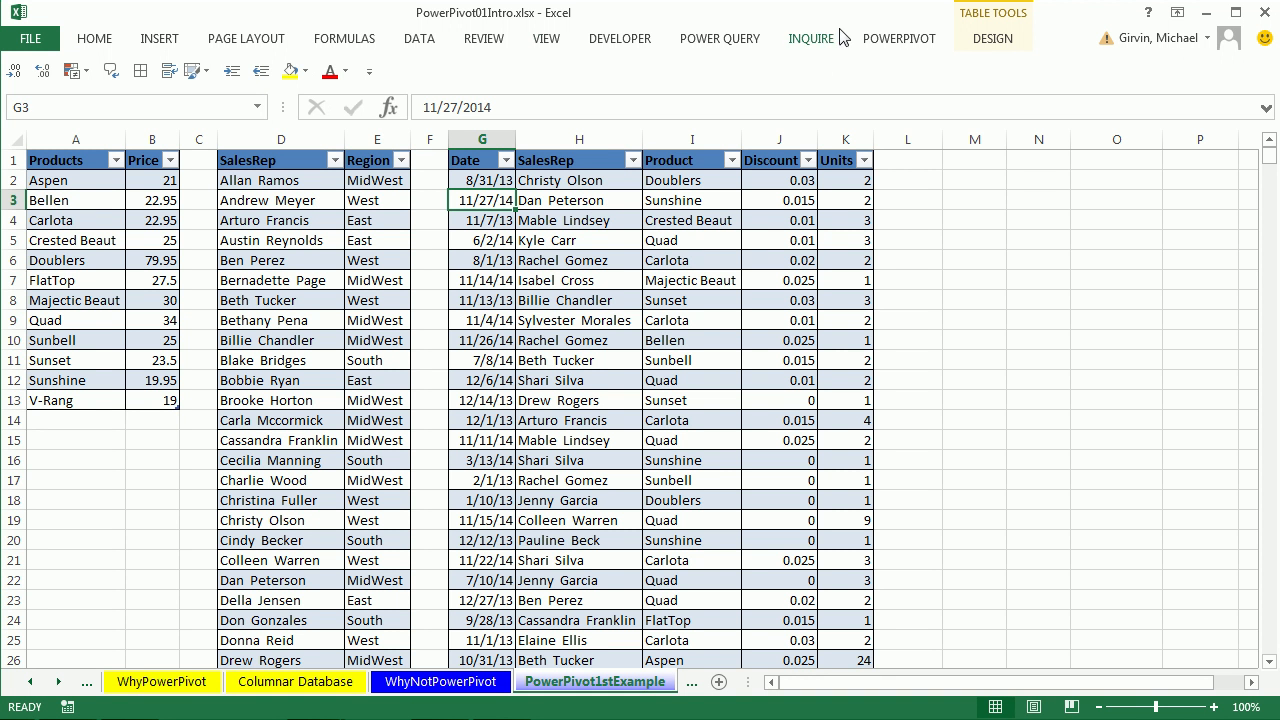
left_click(903, 42)
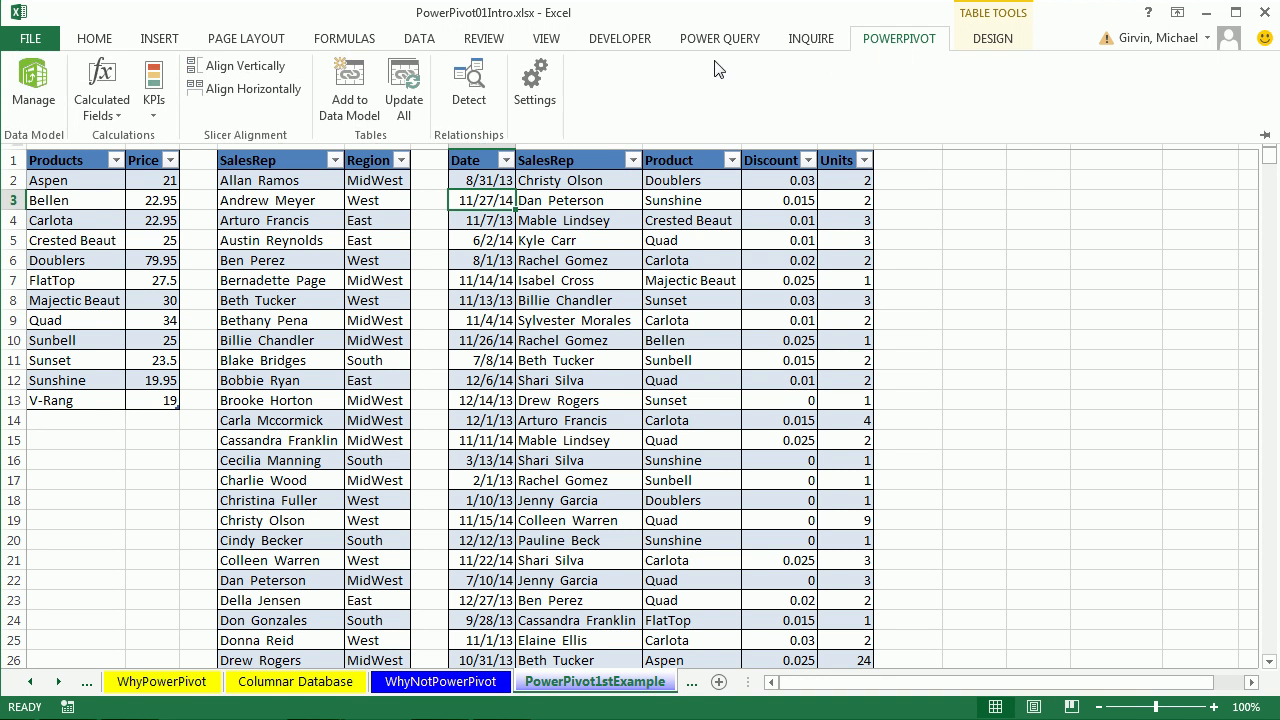
left_click(115, 121)
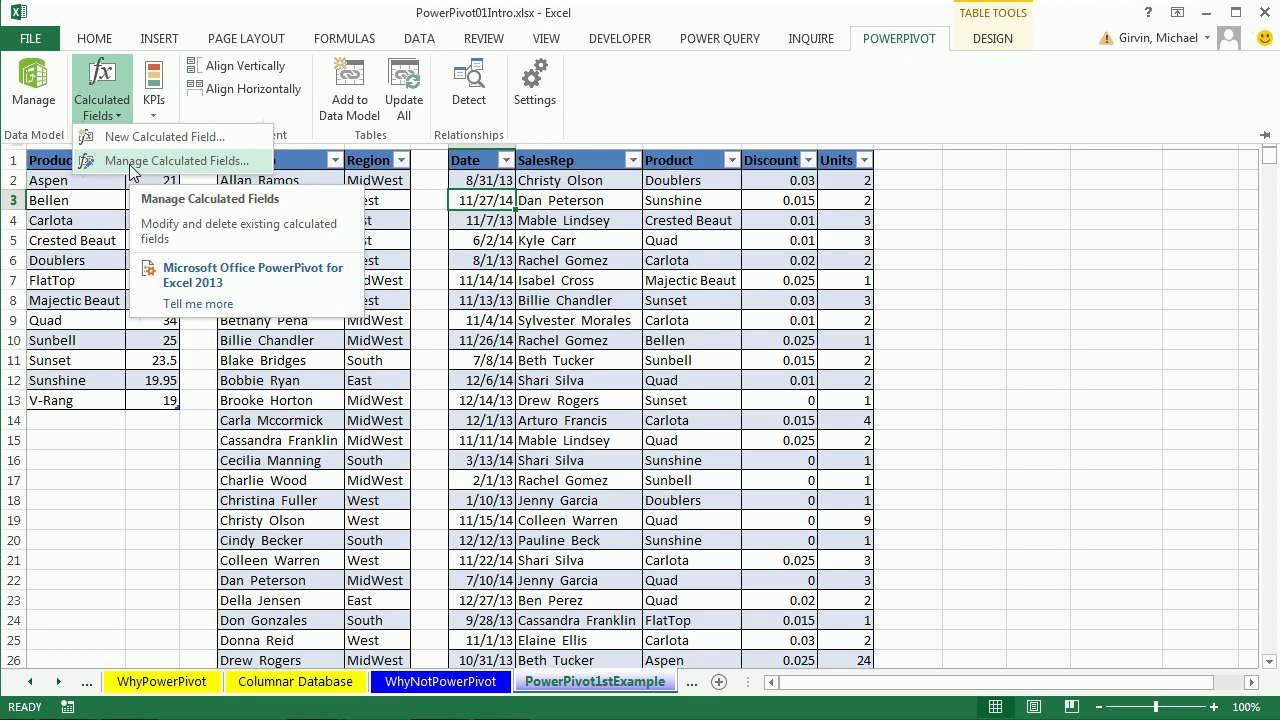
left_click(130, 162)
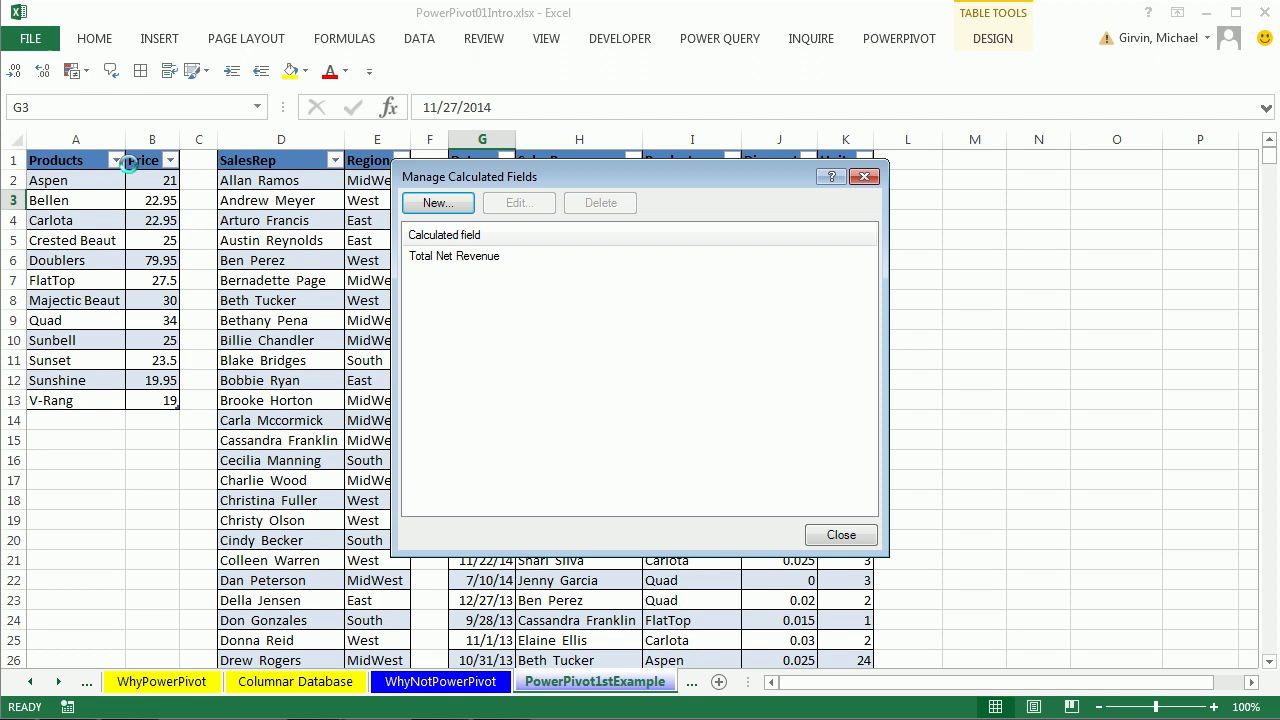
left_click(467, 258)
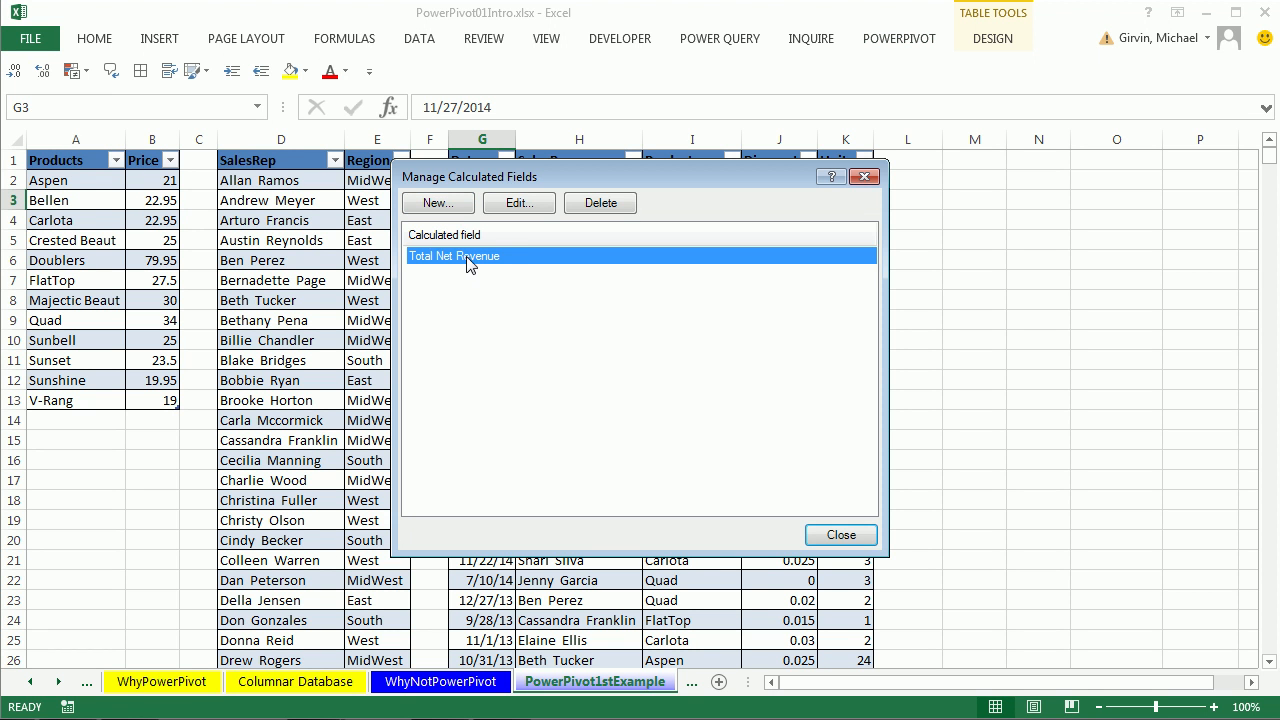
left_click(522, 205)
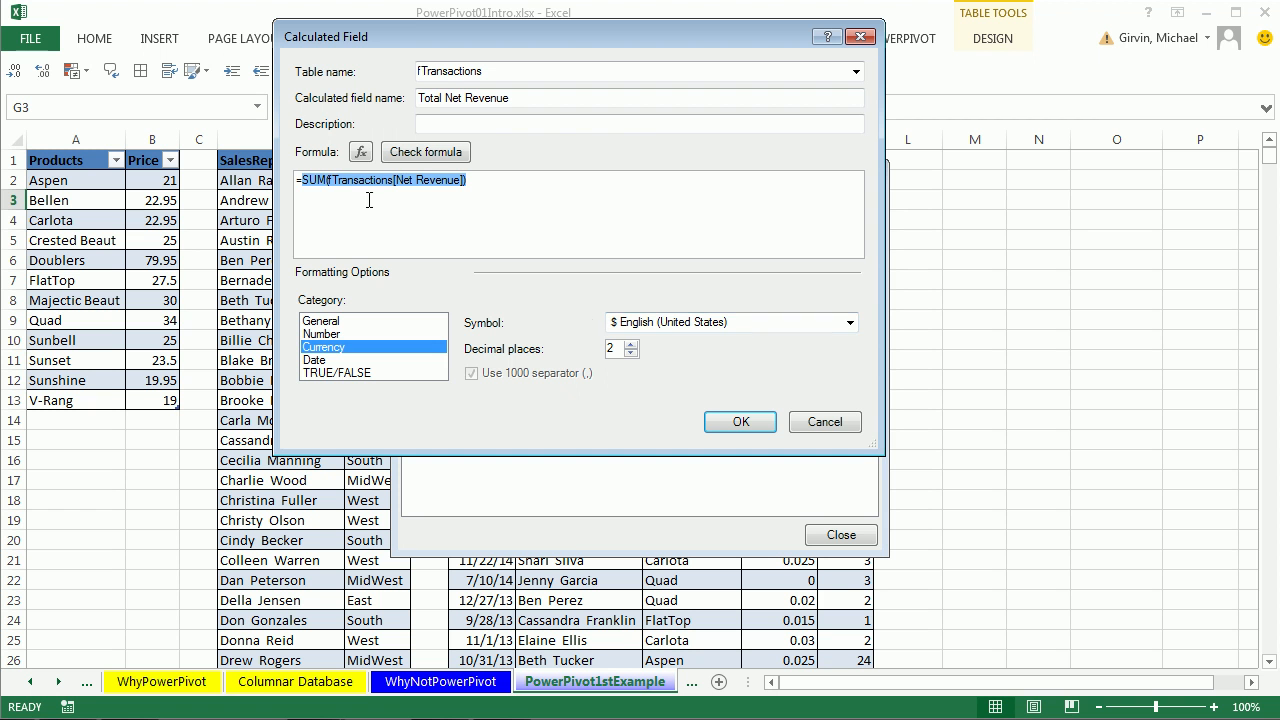
left_click(825, 421)
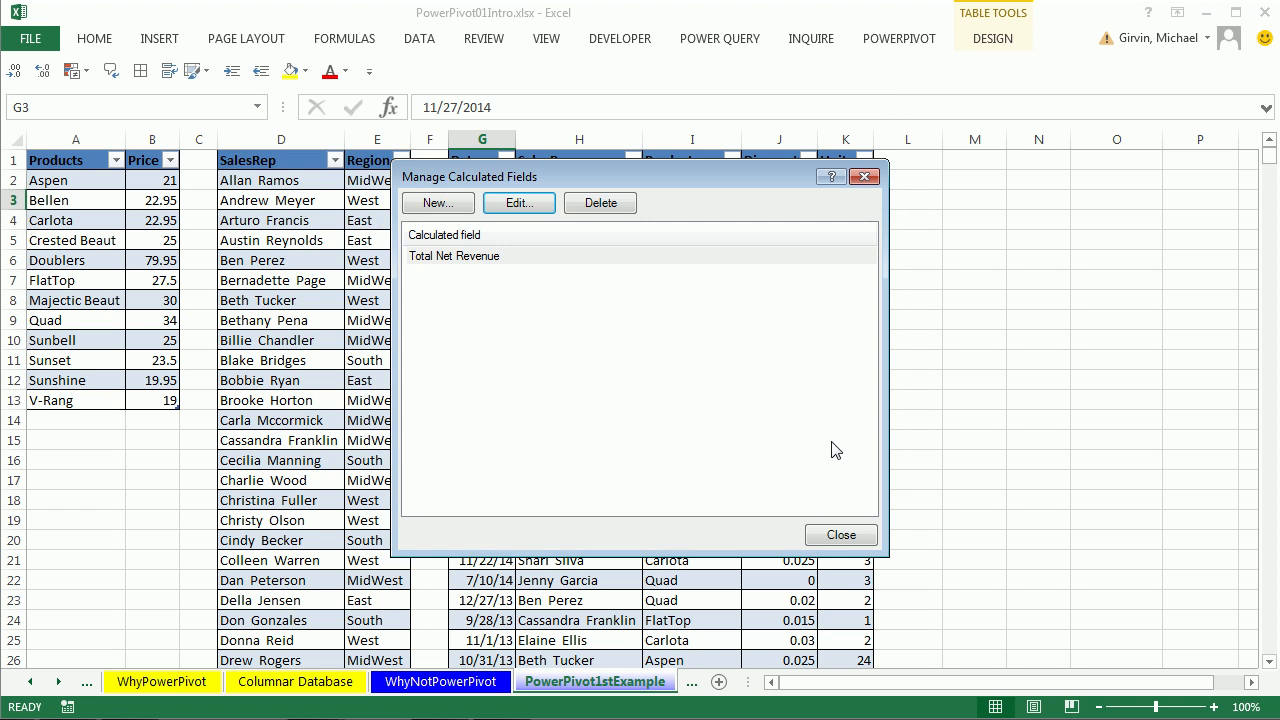
left_click(864, 176)
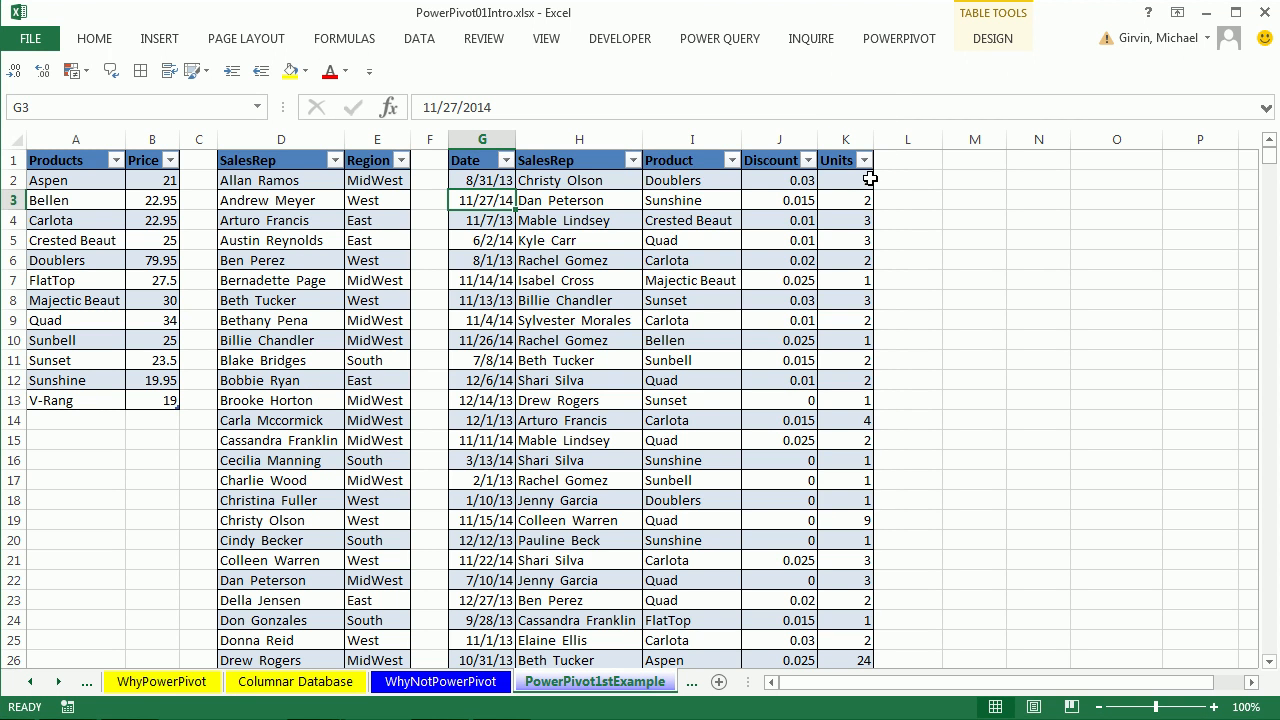
- Switch to PowerPivot and create a PivotTable from the data model on a new worksheet
key("alt+Tab")
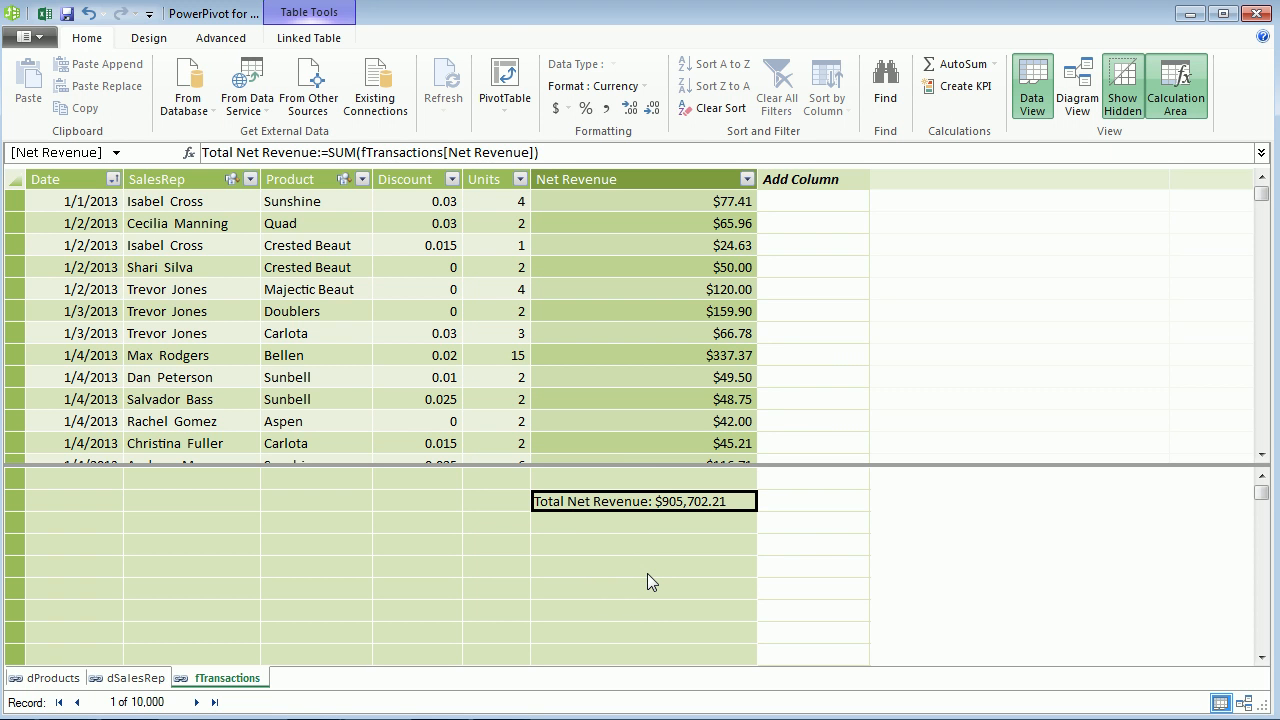
left_click(503, 85)
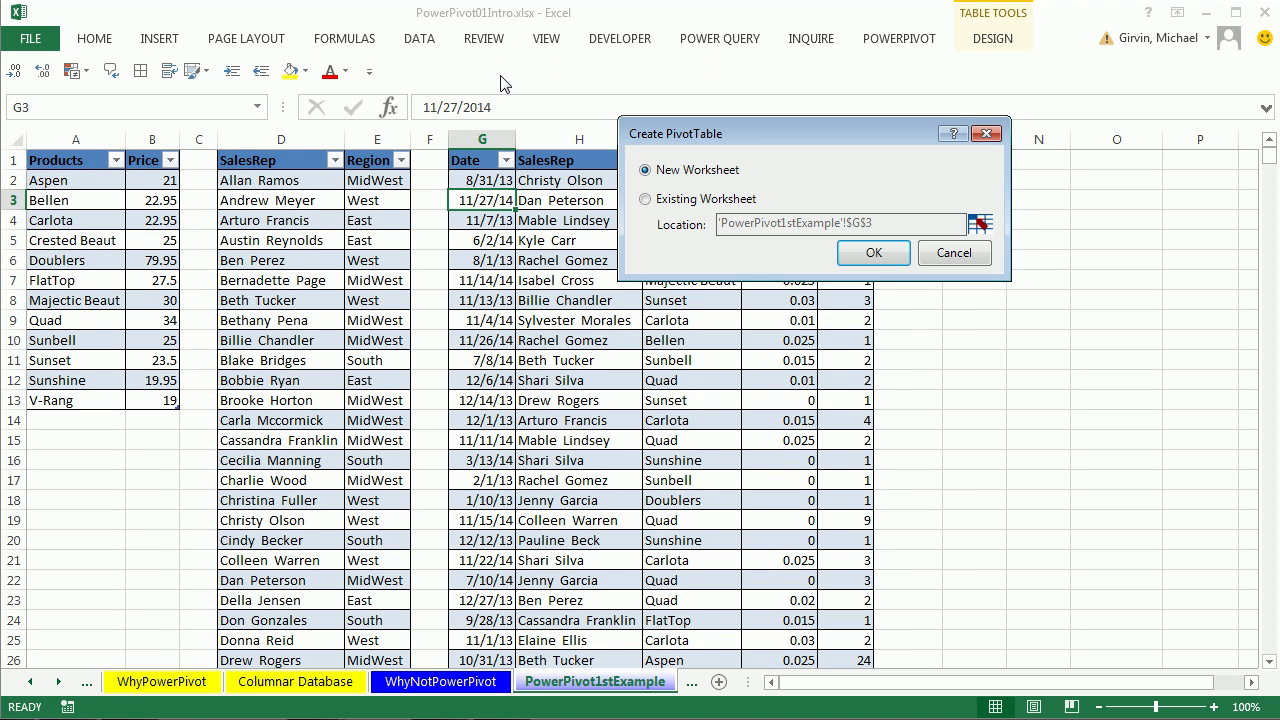
left_click(860, 252)
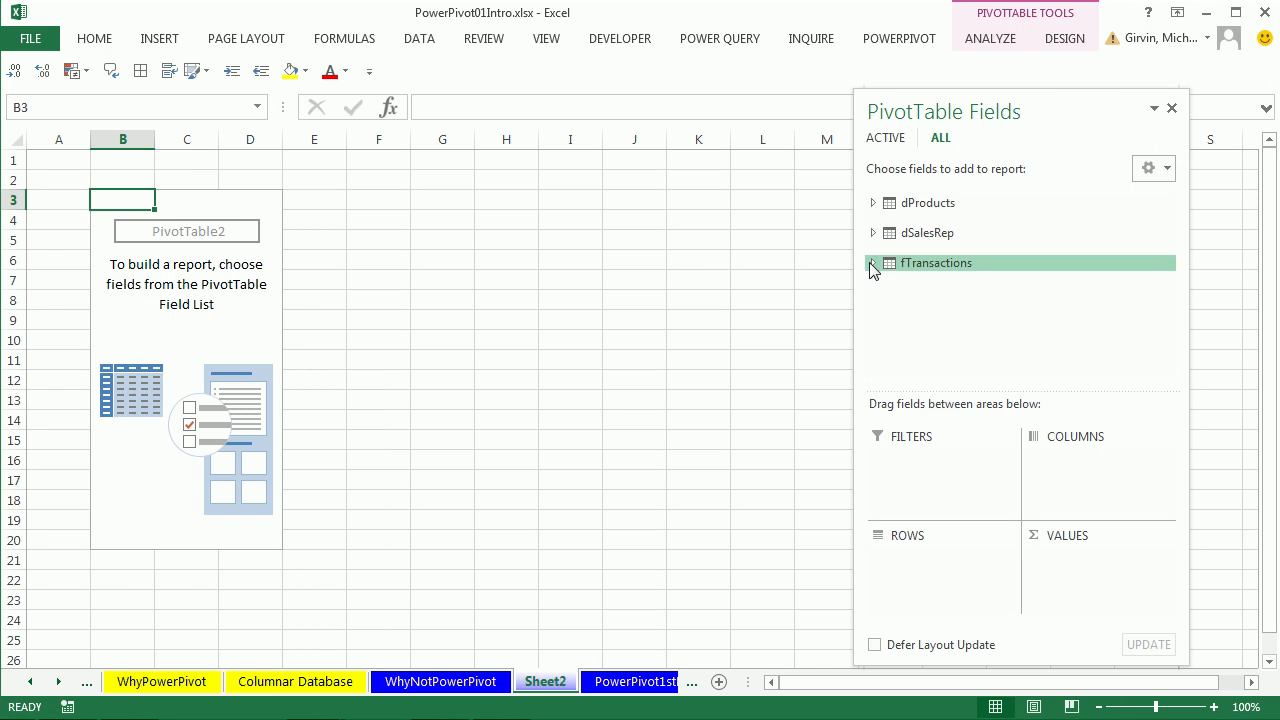
- Add Region from dSalesRep to the PivotTable's rows and Total Net Revenue from fTransactions to its values
left_click(871, 263)
scroll(1040, 310, "down", 1)
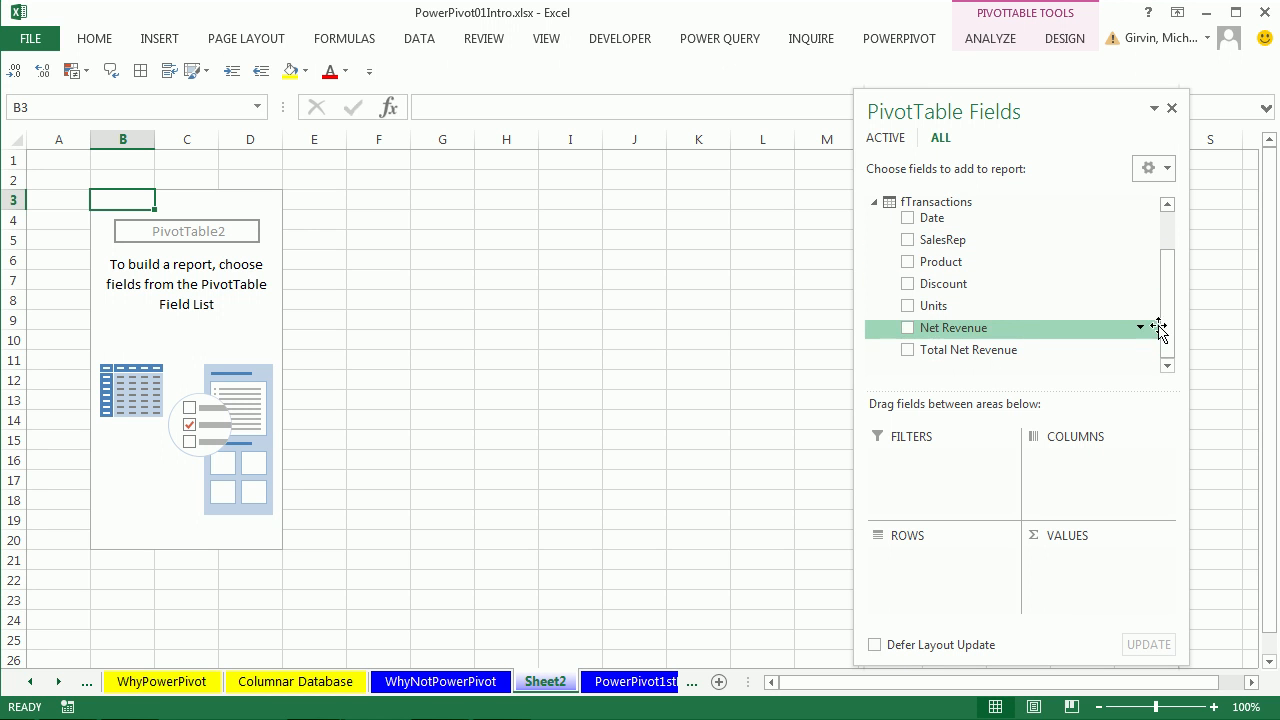
left_click_drag(1165, 323, 1160, 258)
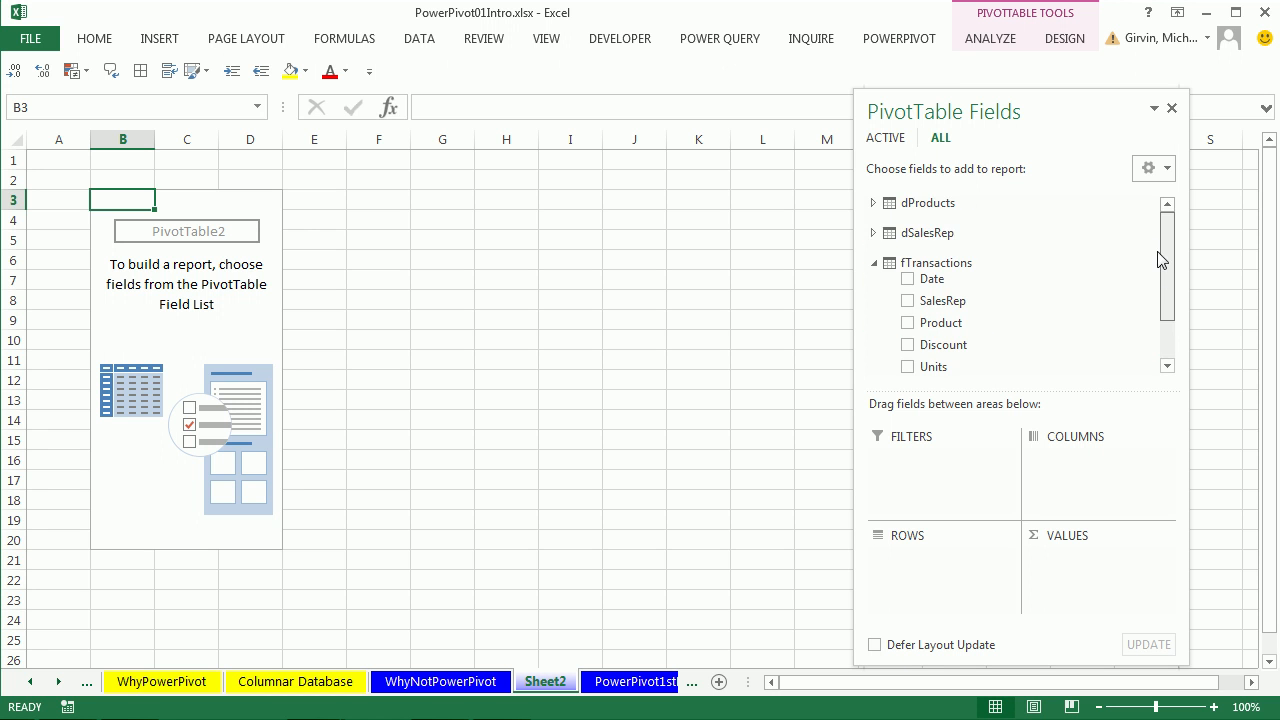
left_click(873, 233)
left_click_drag(915, 270, 945, 560)
left_click_drag(1168, 230, 1168, 283)
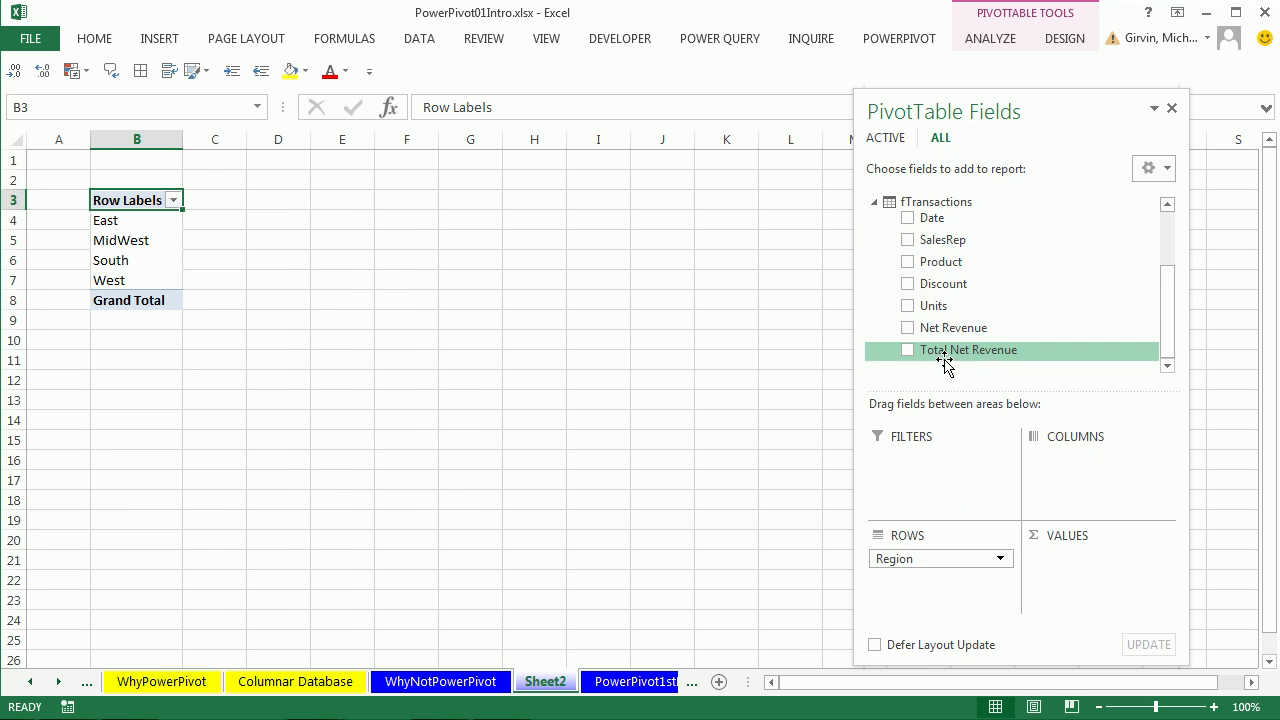
left_click_drag(934, 357, 1090, 566)
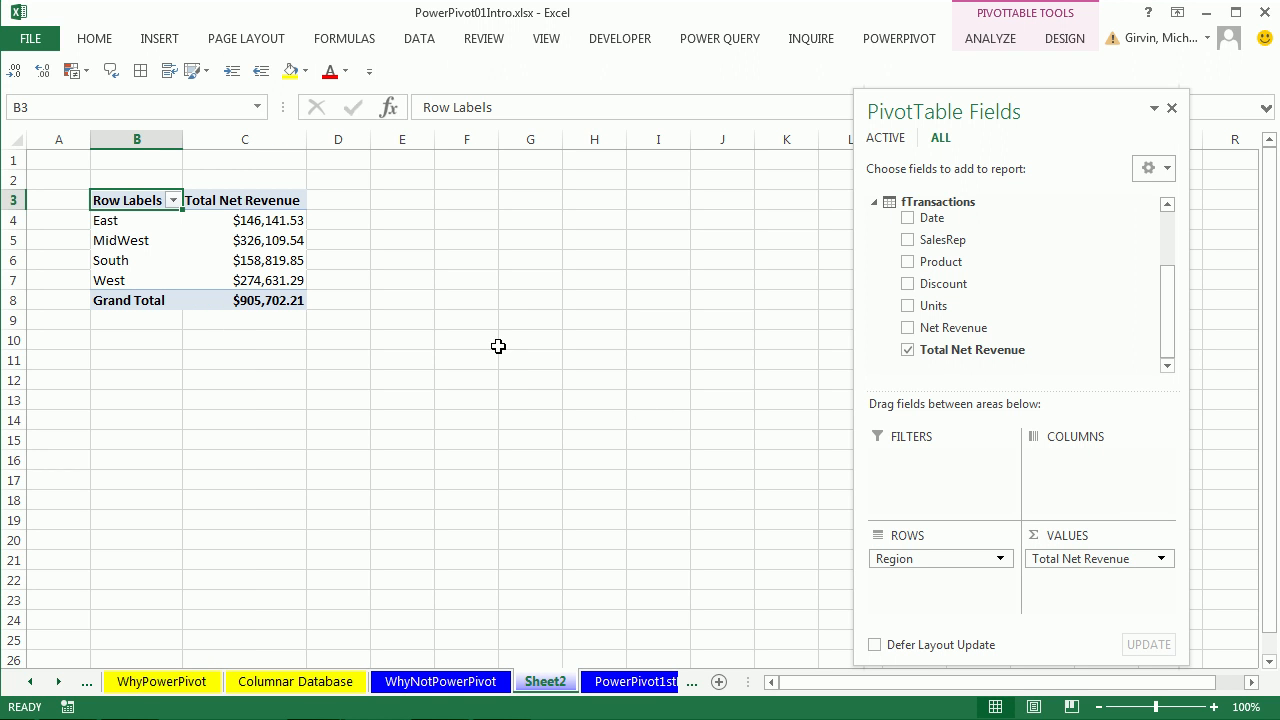
- Compare the PivotTable's regional Total Net Revenue cells with the Net Revenue column and the calculated field in PowerPivot's fTransactions table
left_click(267, 224)
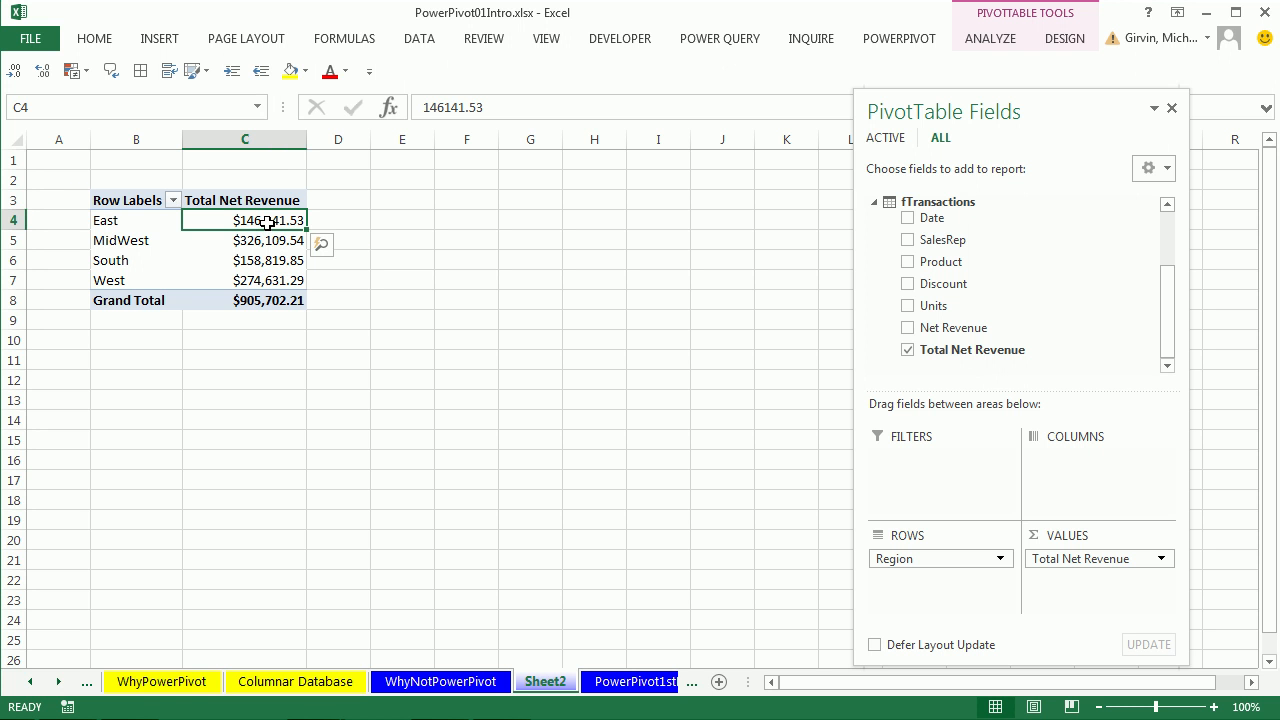
key("alt+Tab")
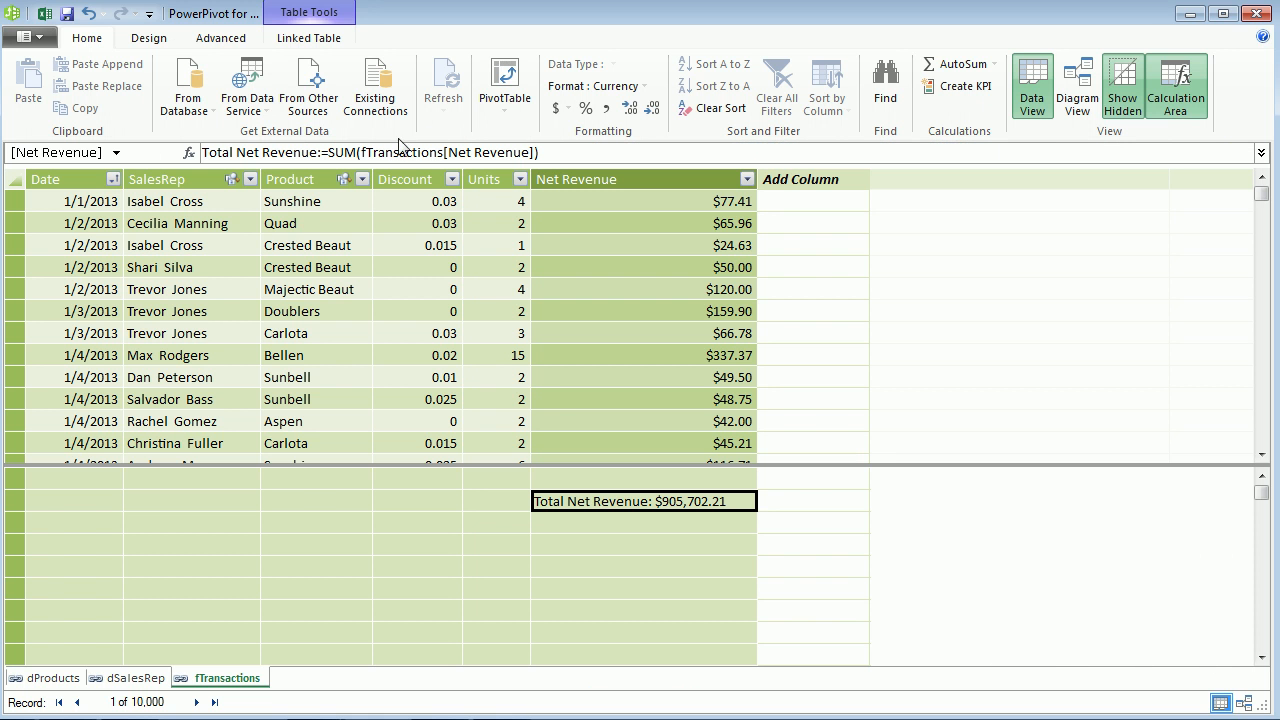
left_click(708, 224)
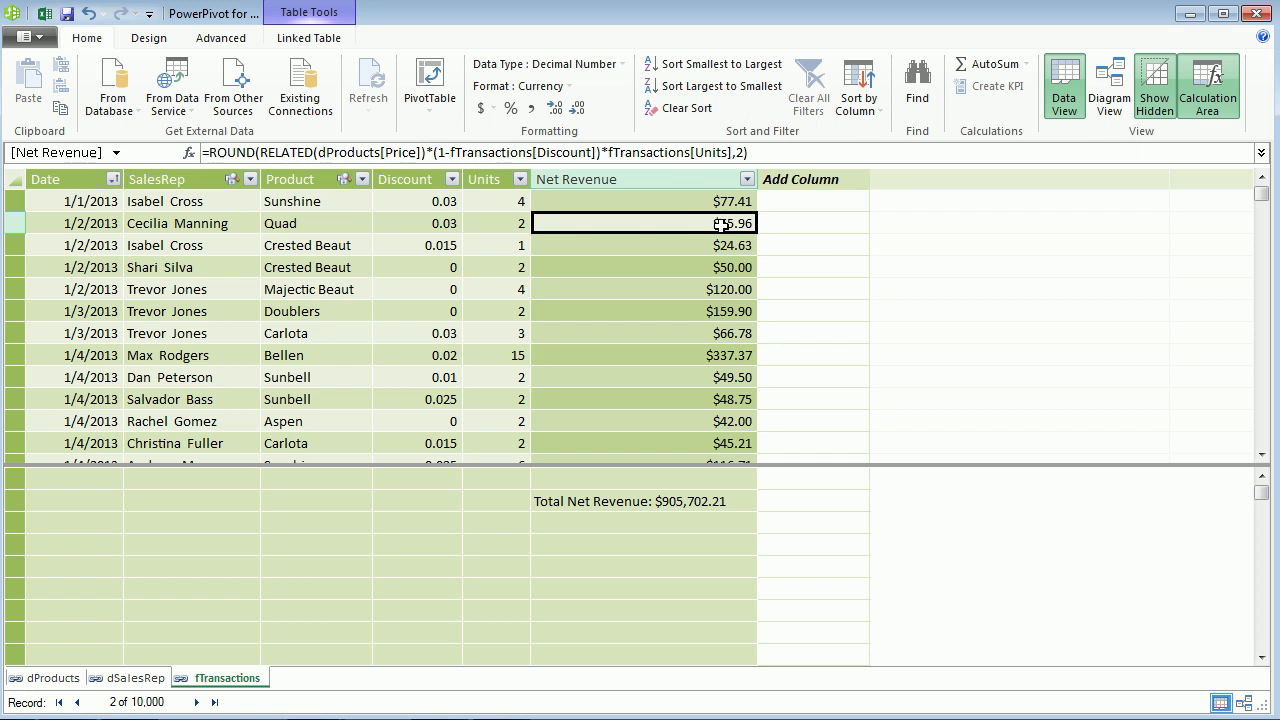
left_click(288, 226)
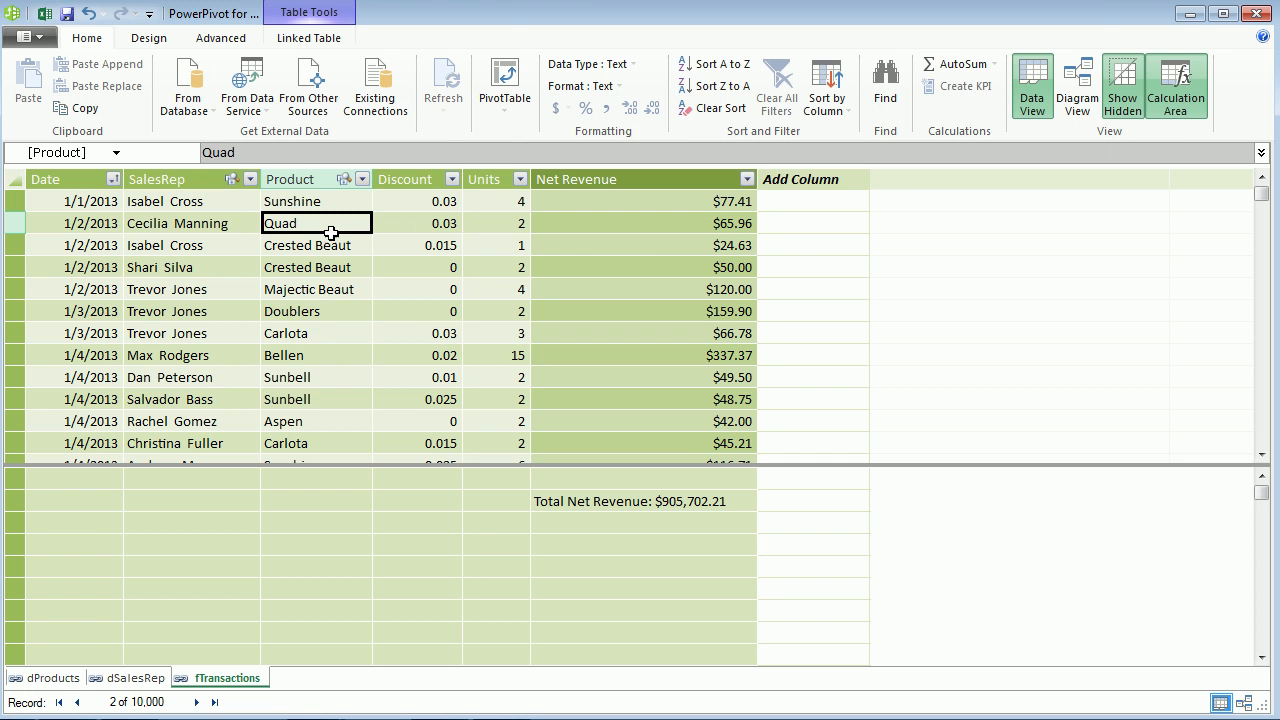
left_click(675, 505)
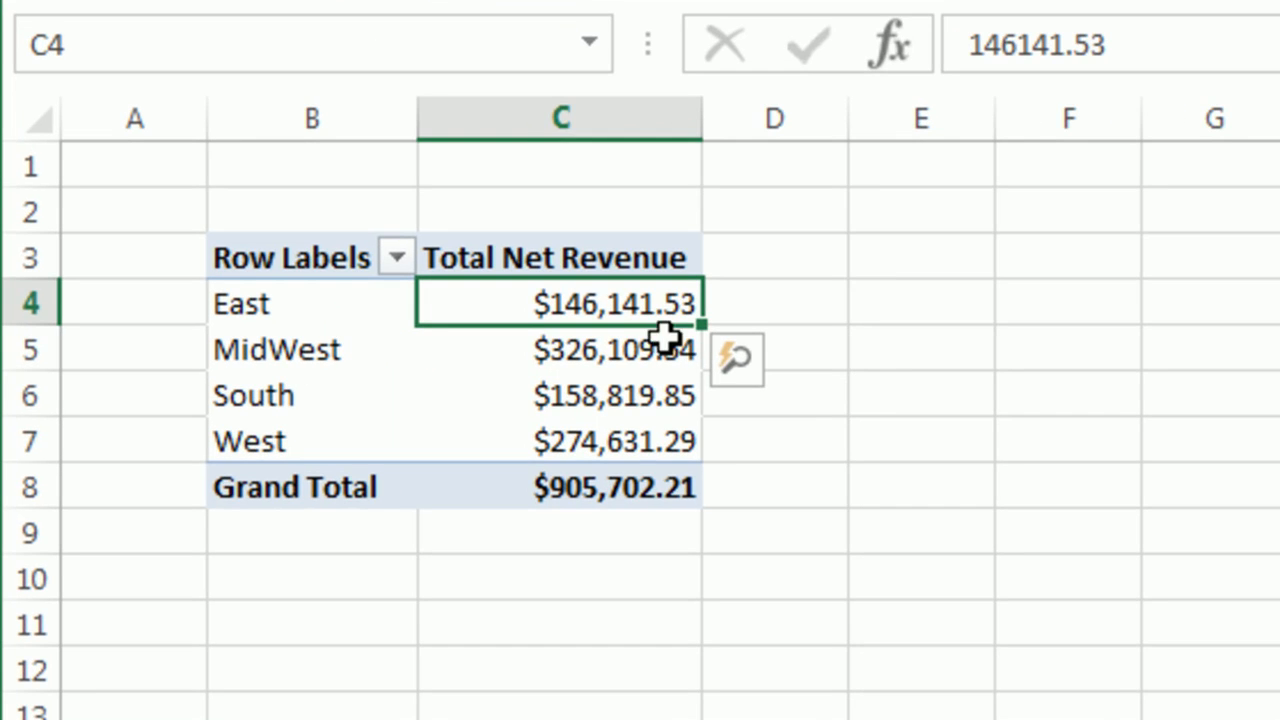
left_click(586, 357)
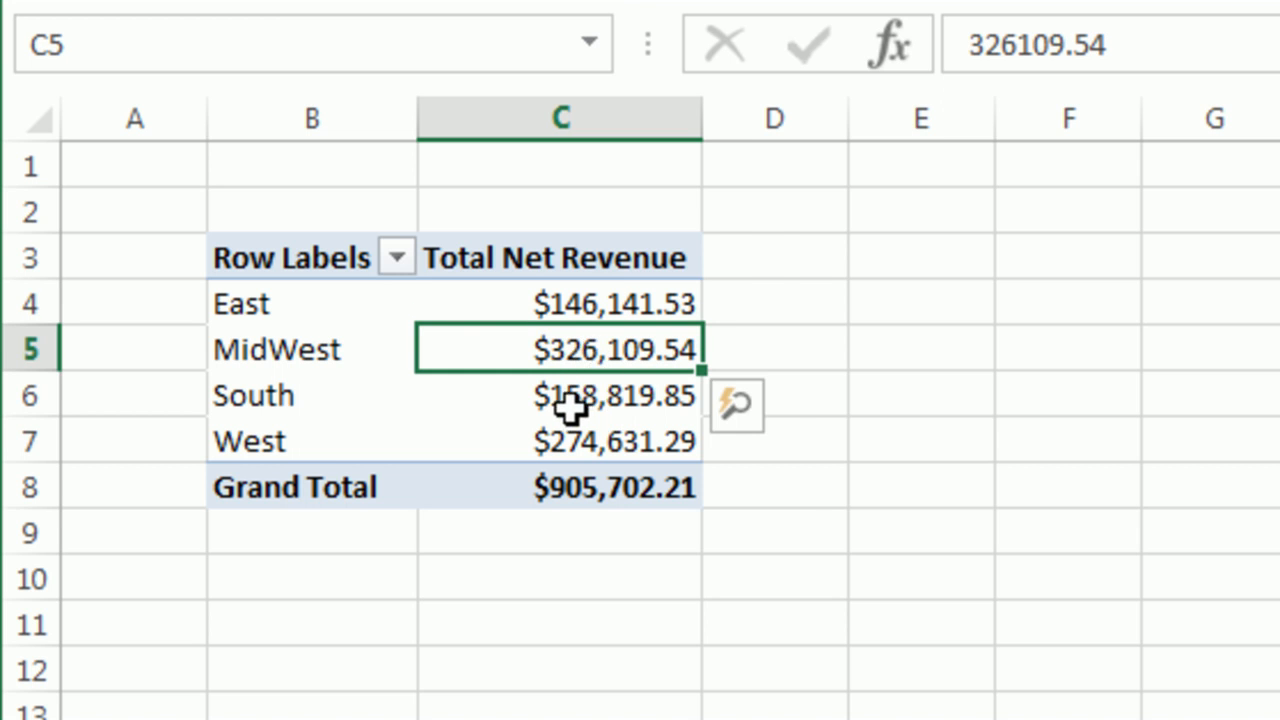
- Compare the PivotTable's MidWest and South Total Net Revenue cells with the dSalesRep and fTransactions tables in PowerPivot, returning to Excel
left_click(575, 404)
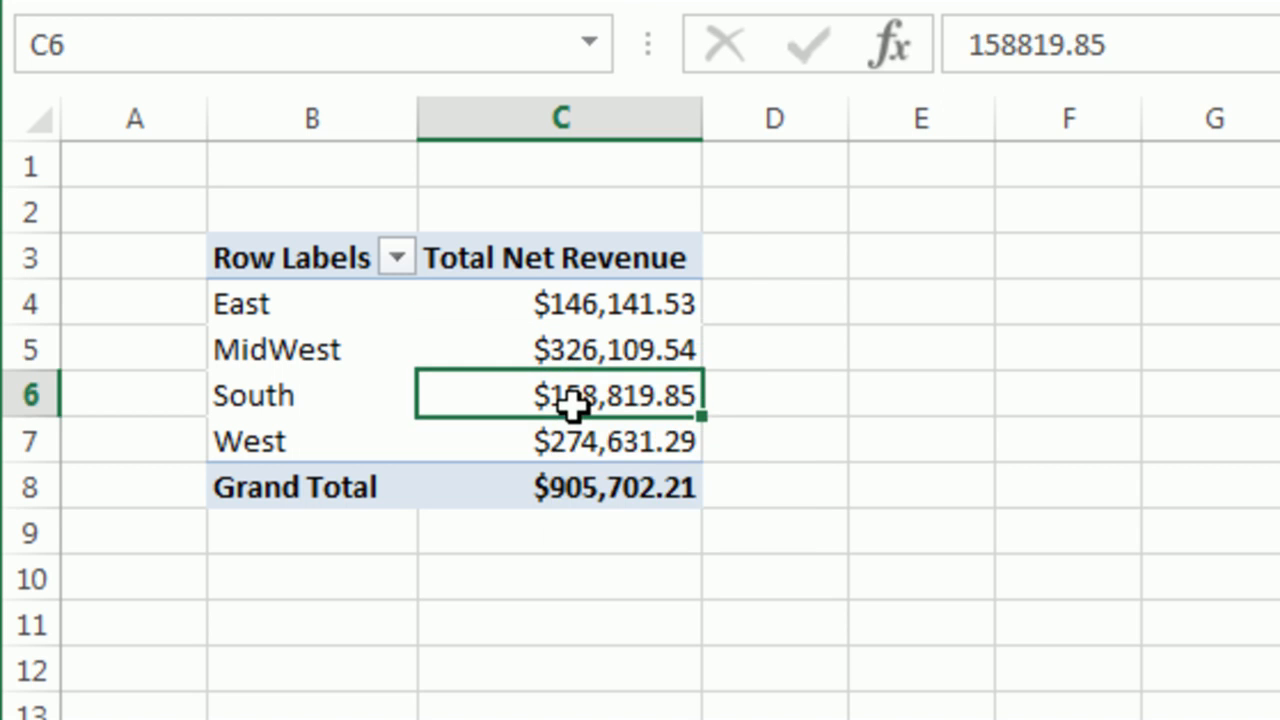
left_click(572, 350)
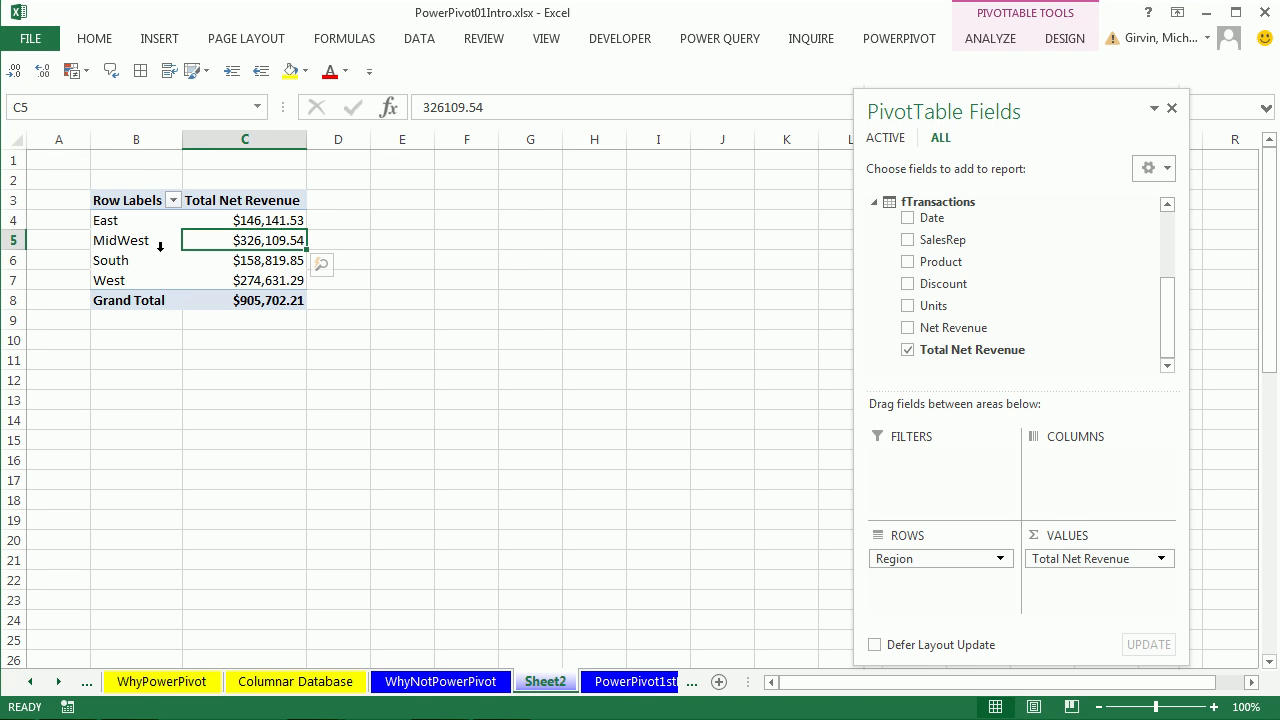
key("alt+Tab")
left_click(72, 684)
left_click(134, 678)
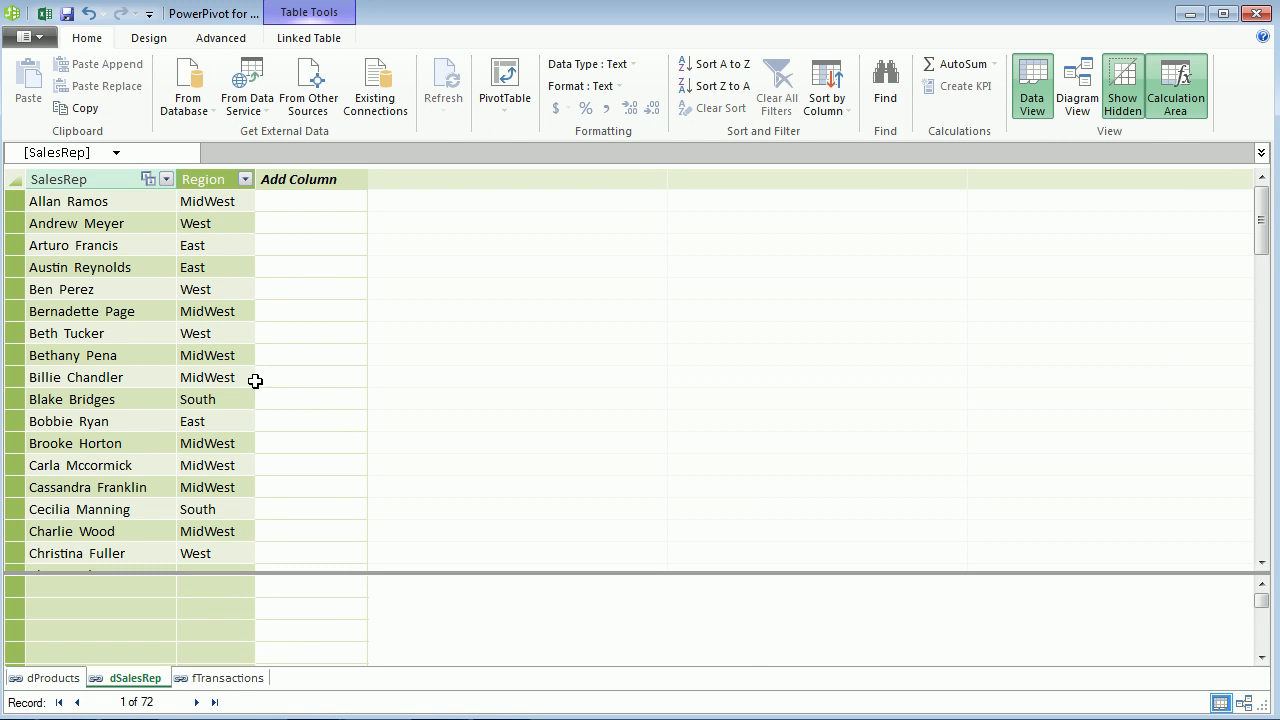
left_click(227, 679)
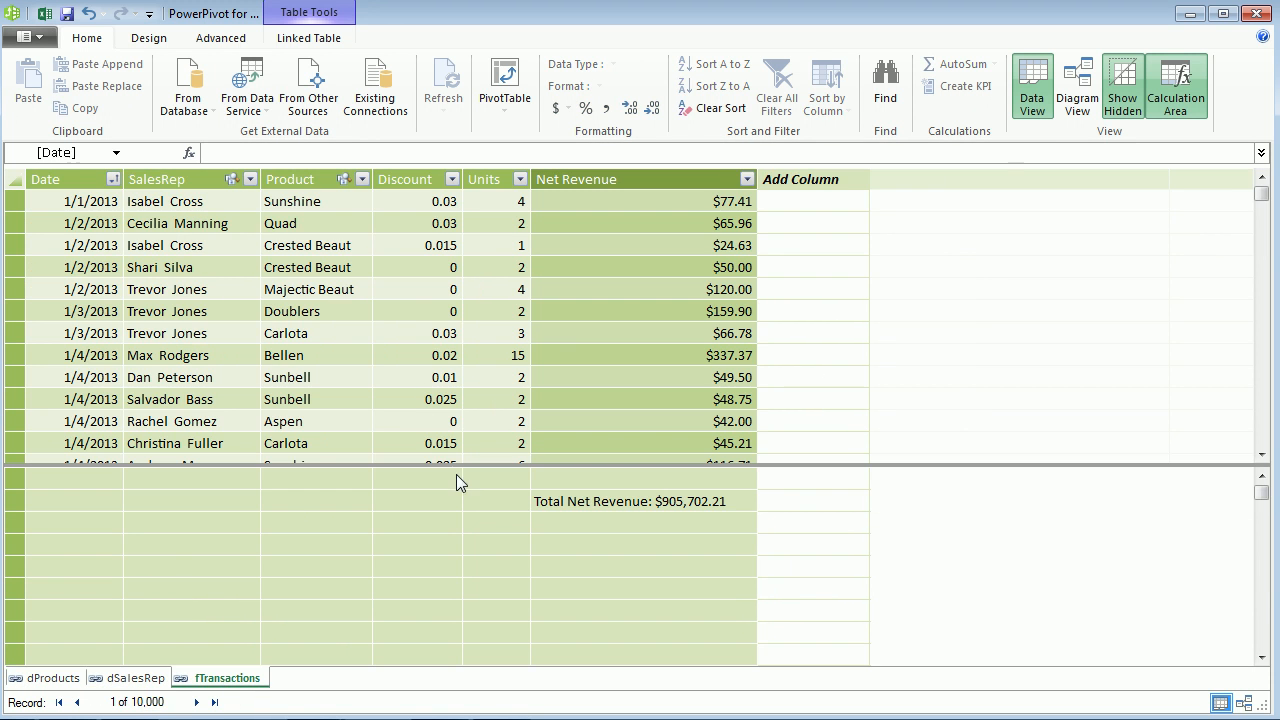
key("alt+Tab")
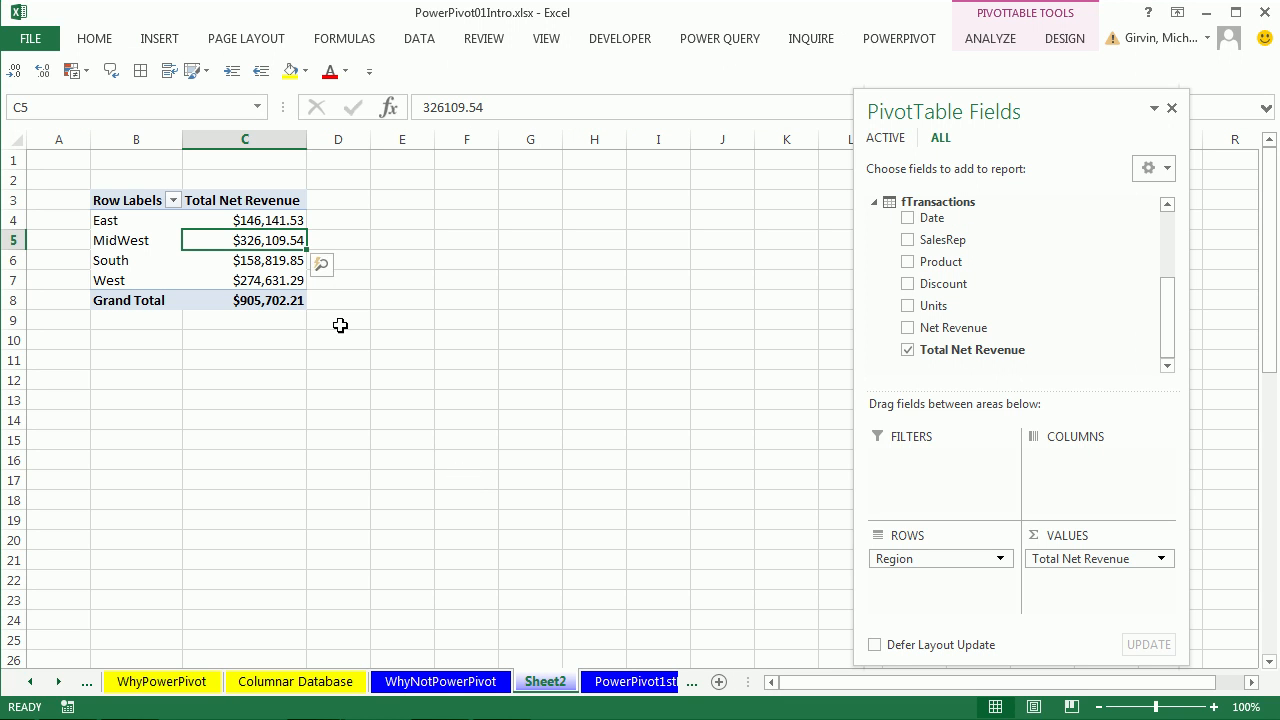
left_click(254, 260)
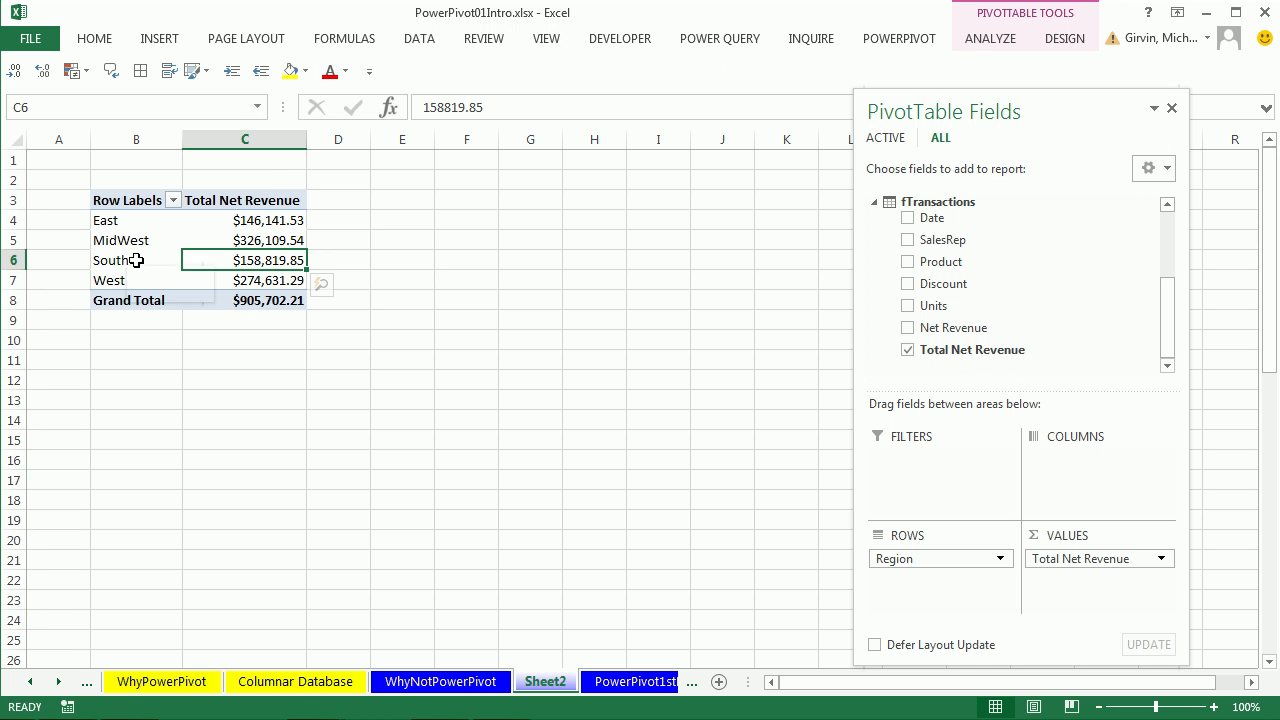
mouse_move(220, 260)
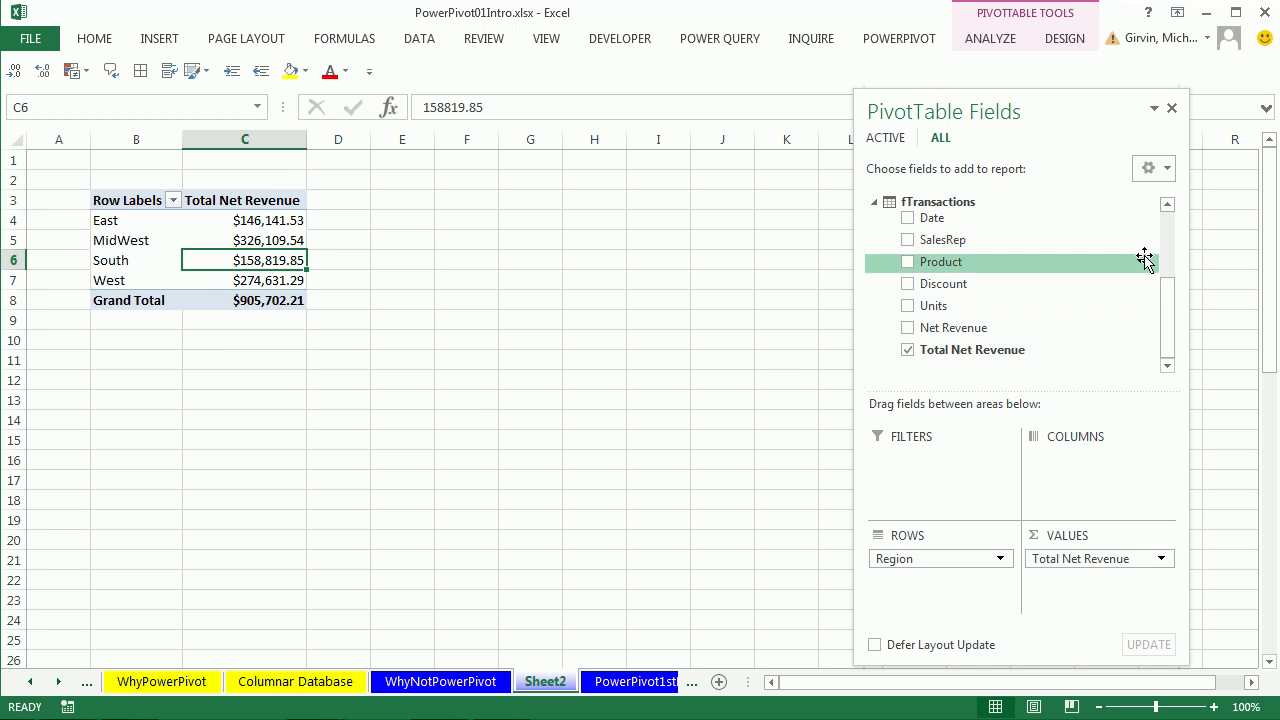
- Add Products from dProducts beneath Region in the PivotTable's rows and inspect the East region's Doublers and FlatTop revenue cells
left_click_drag(1170, 311, 1167, 228)
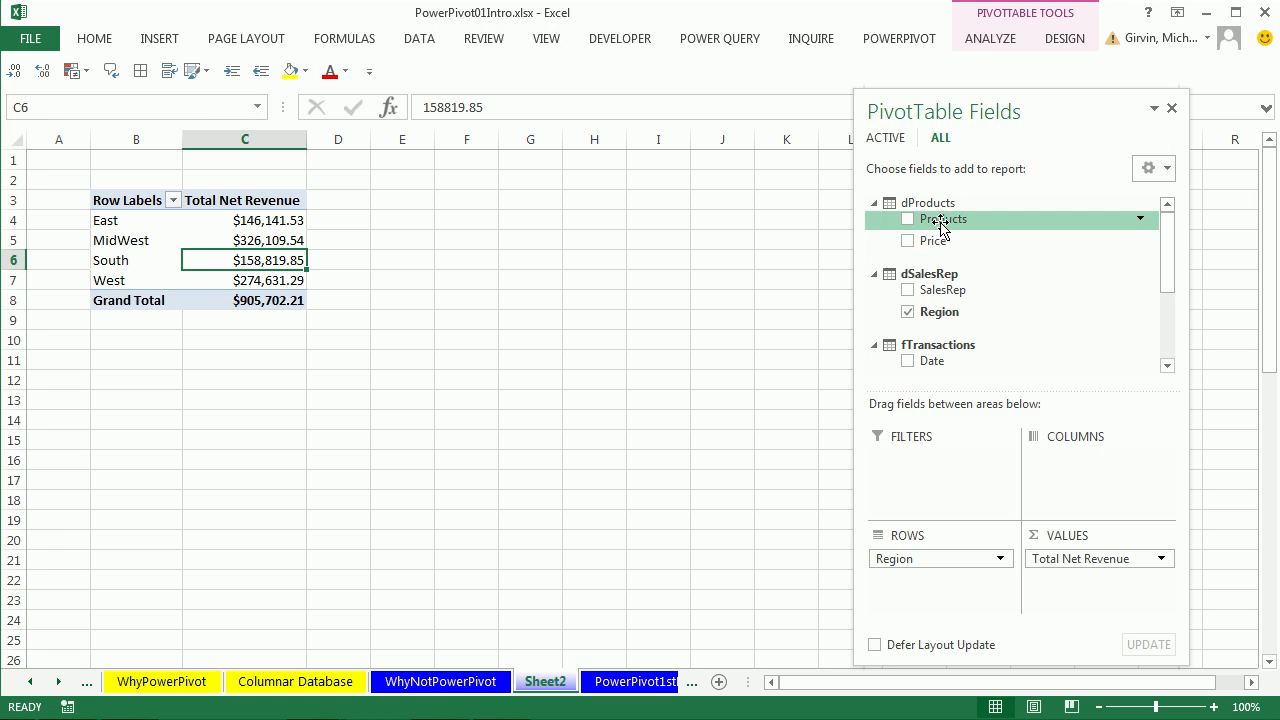
left_click_drag(940, 228, 931, 586)
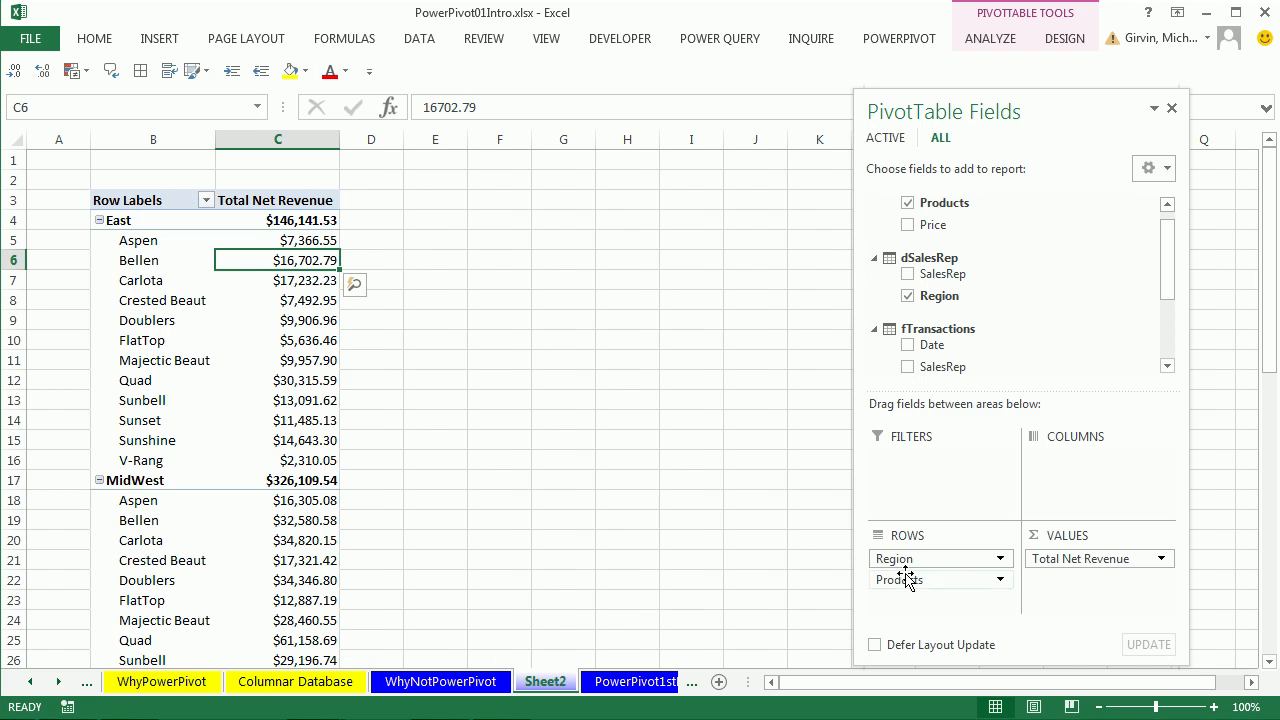
left_click(288, 322)
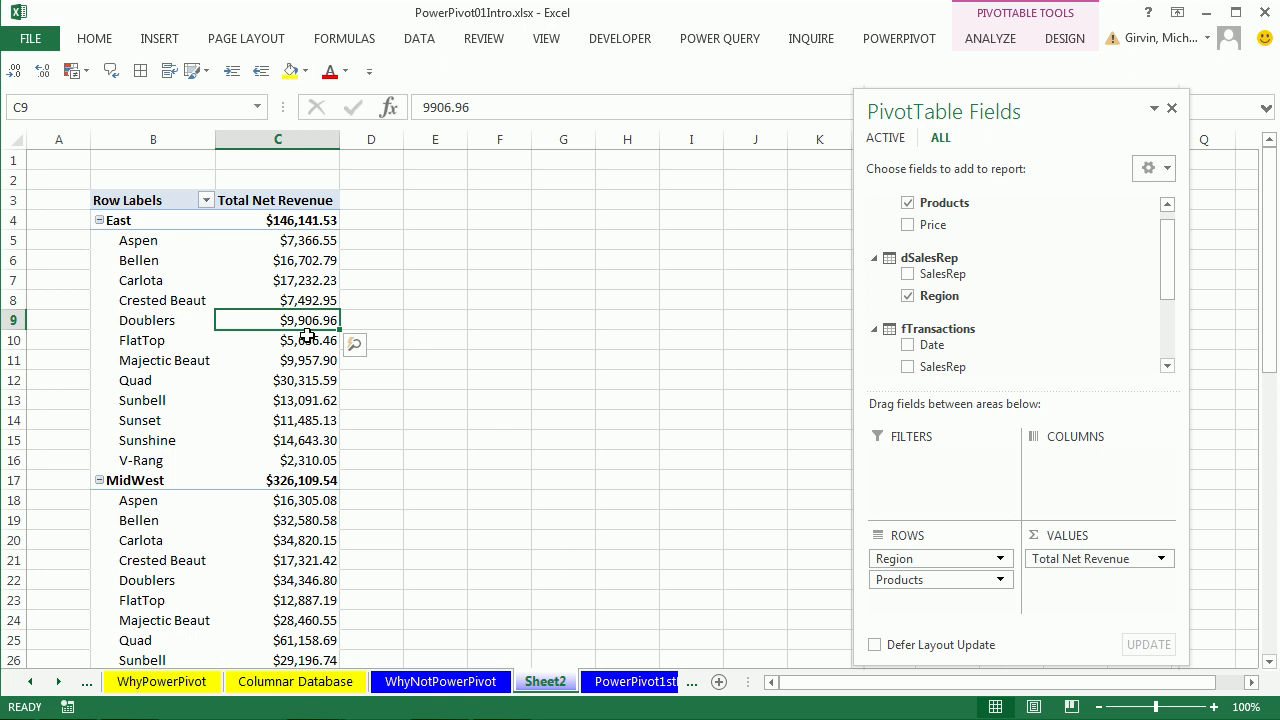
mouse_move(302, 322)
left_click(296, 340)
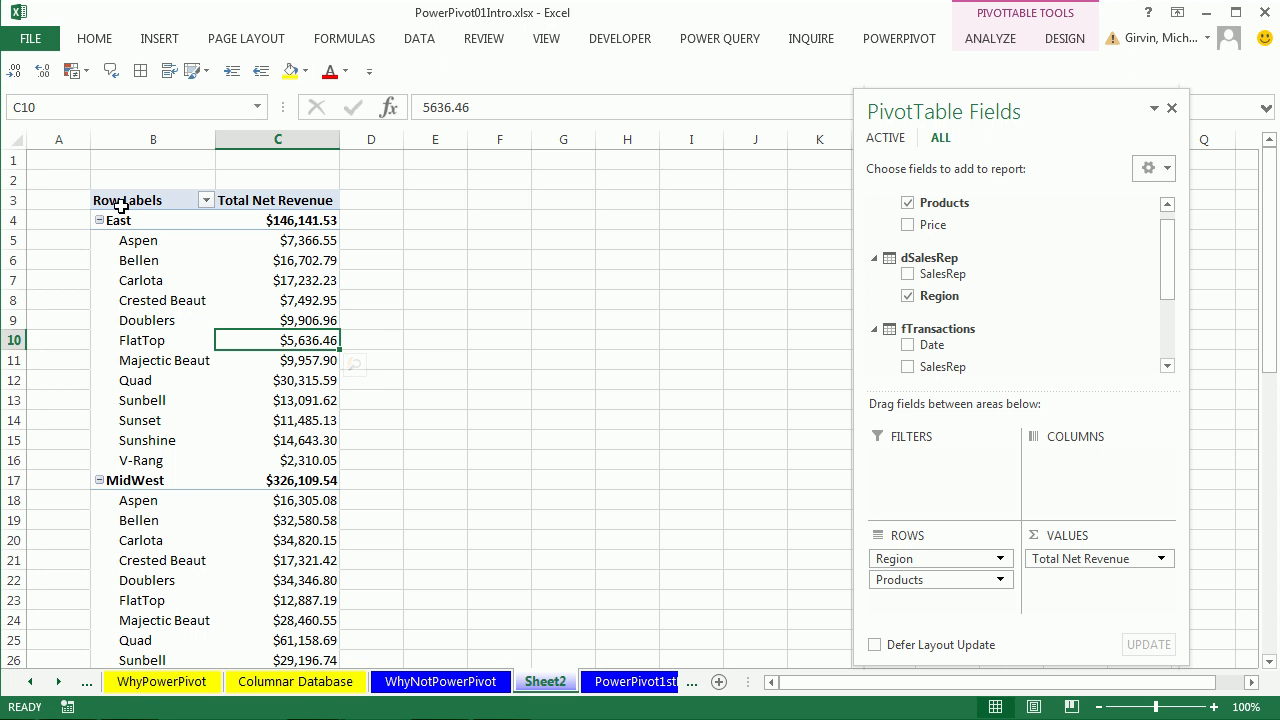
mouse_move(298, 343)
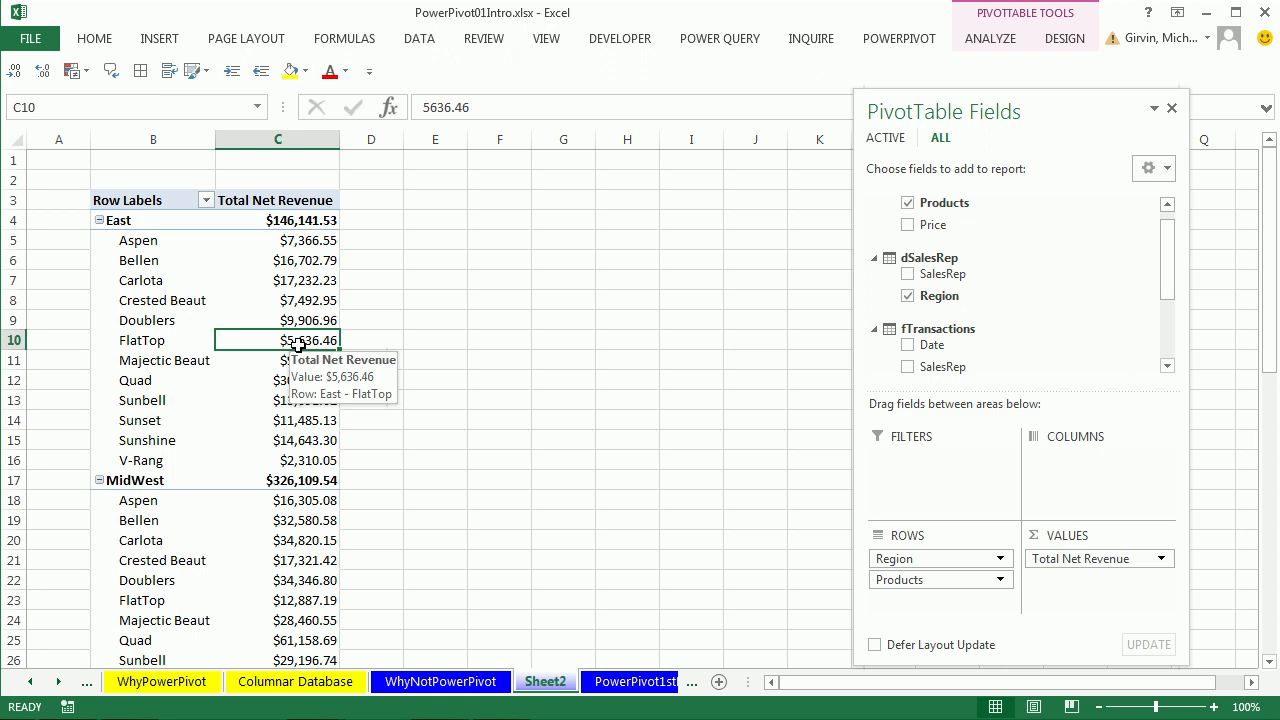
mouse_move(332, 303)
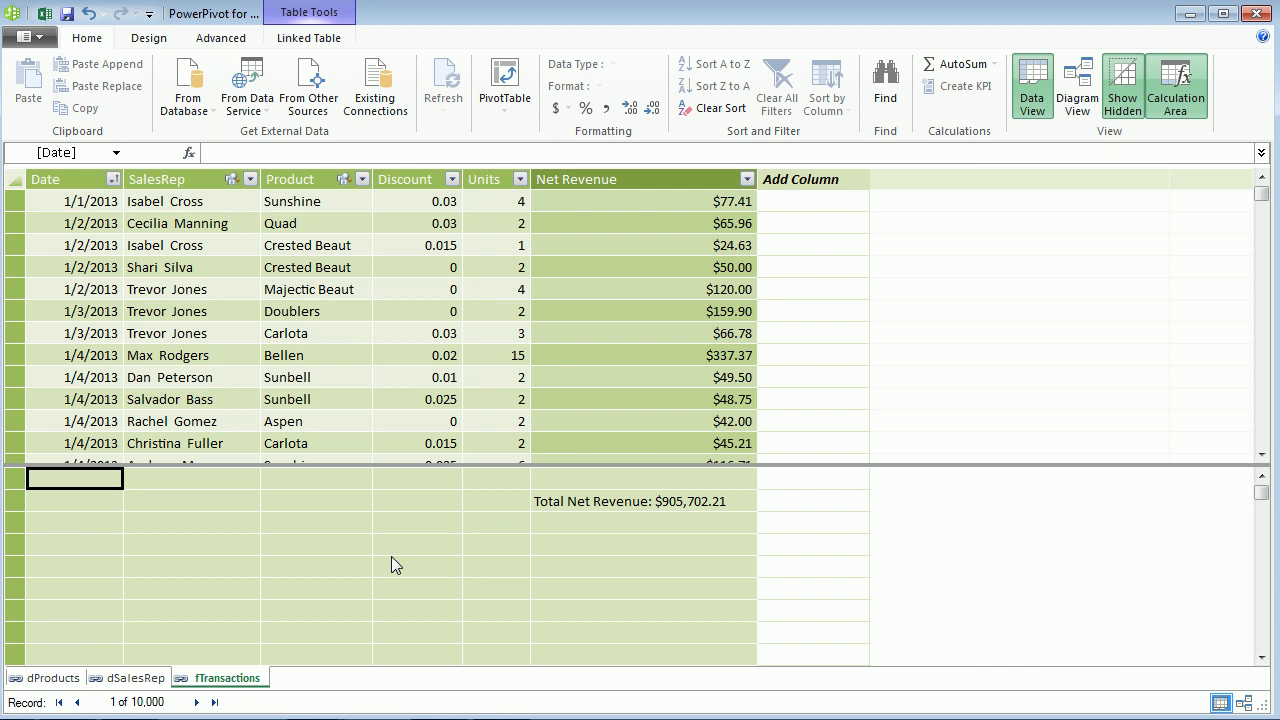
- Switch to PowerPivot and review the dProducts, dSalesRep and fTransactions tables, their relationship diagram and the Total Net Revenue formula
left_click(52, 678)
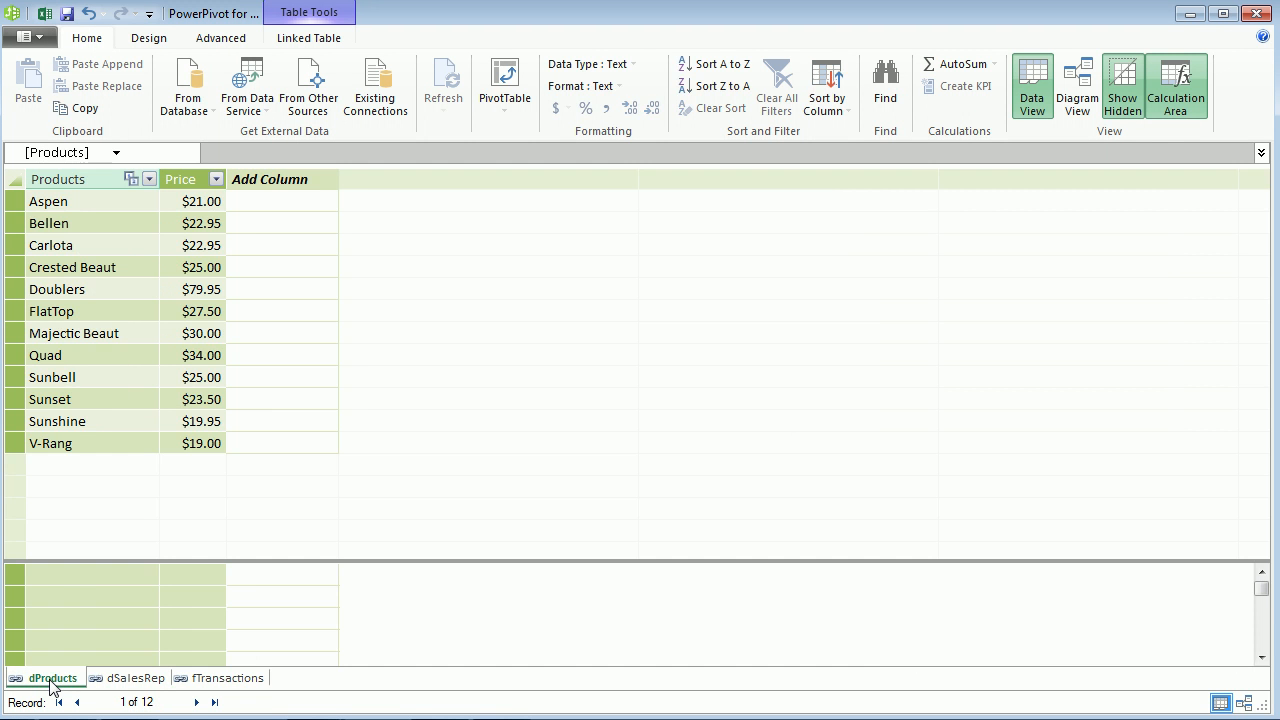
left_click(130, 678)
left_click(220, 680)
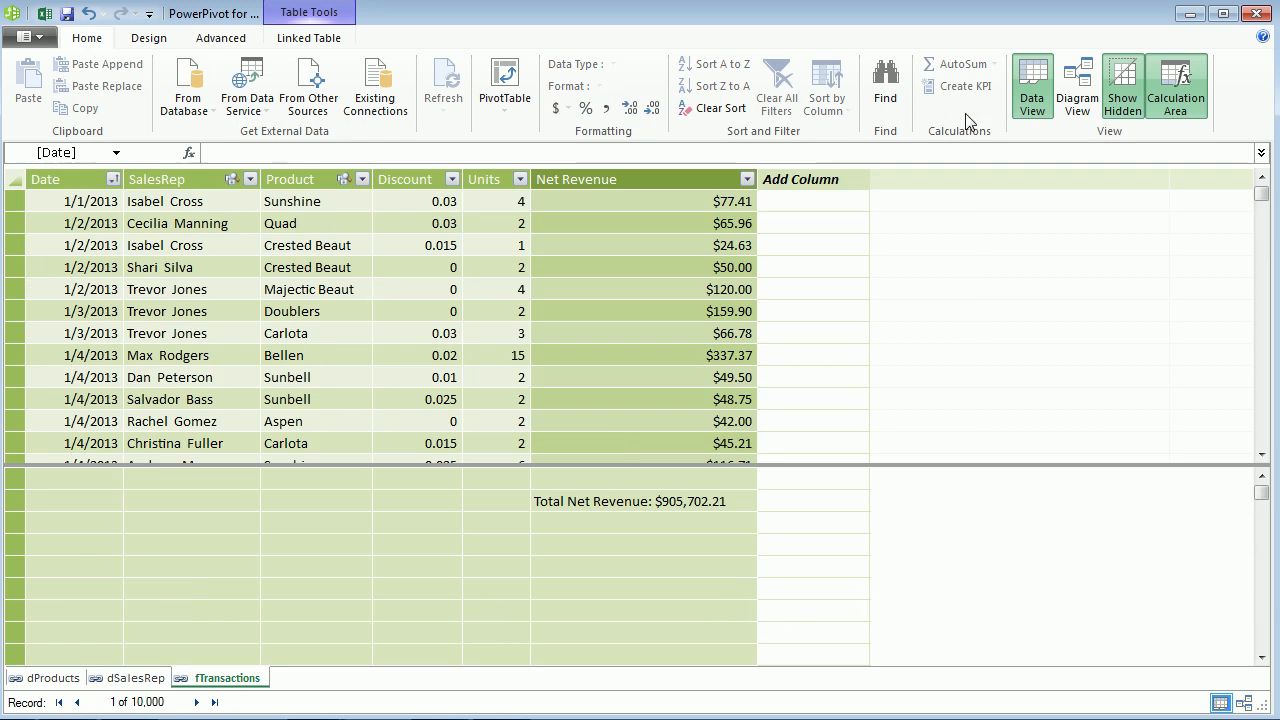
left_click(1068, 99)
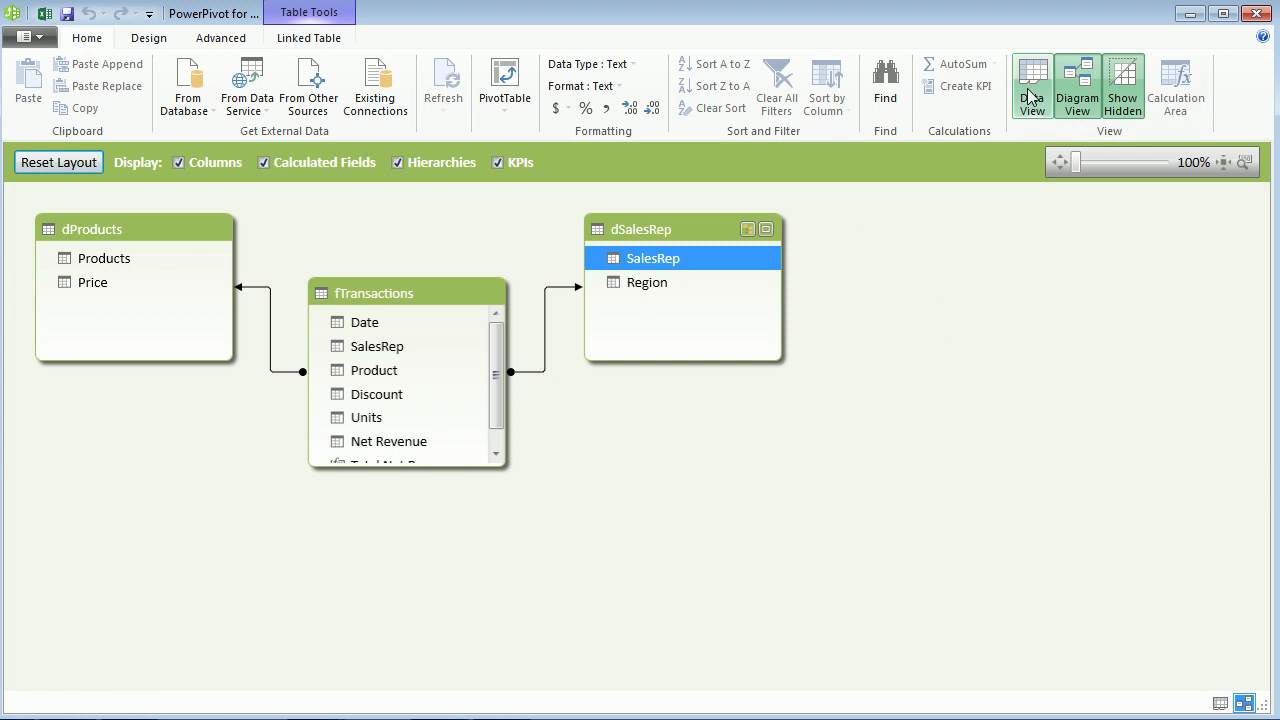
left_click(1031, 97)
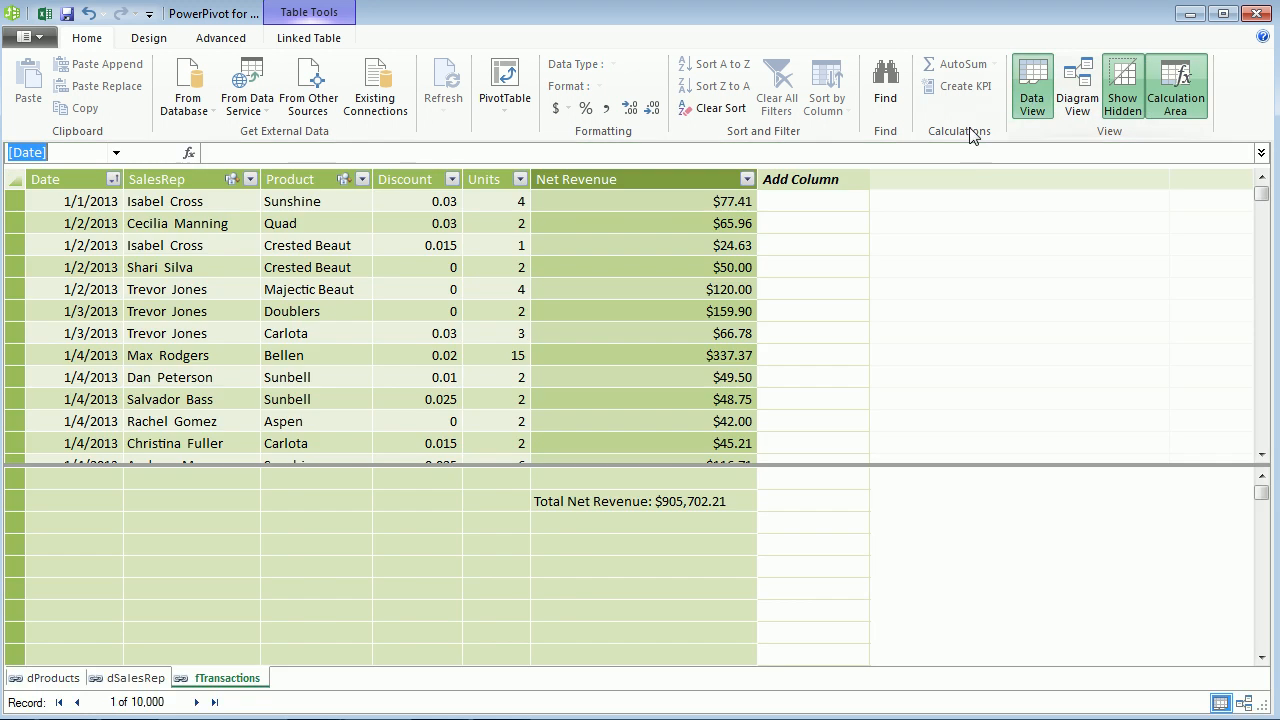
left_click(626, 508)
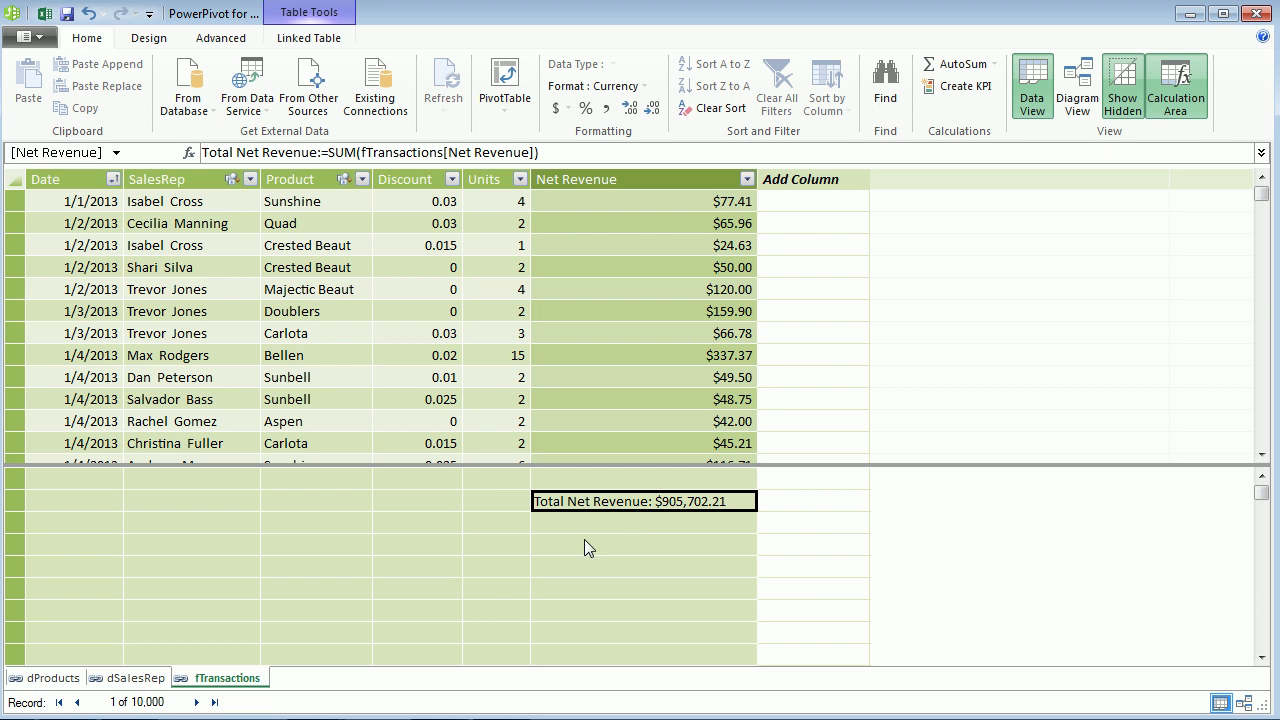